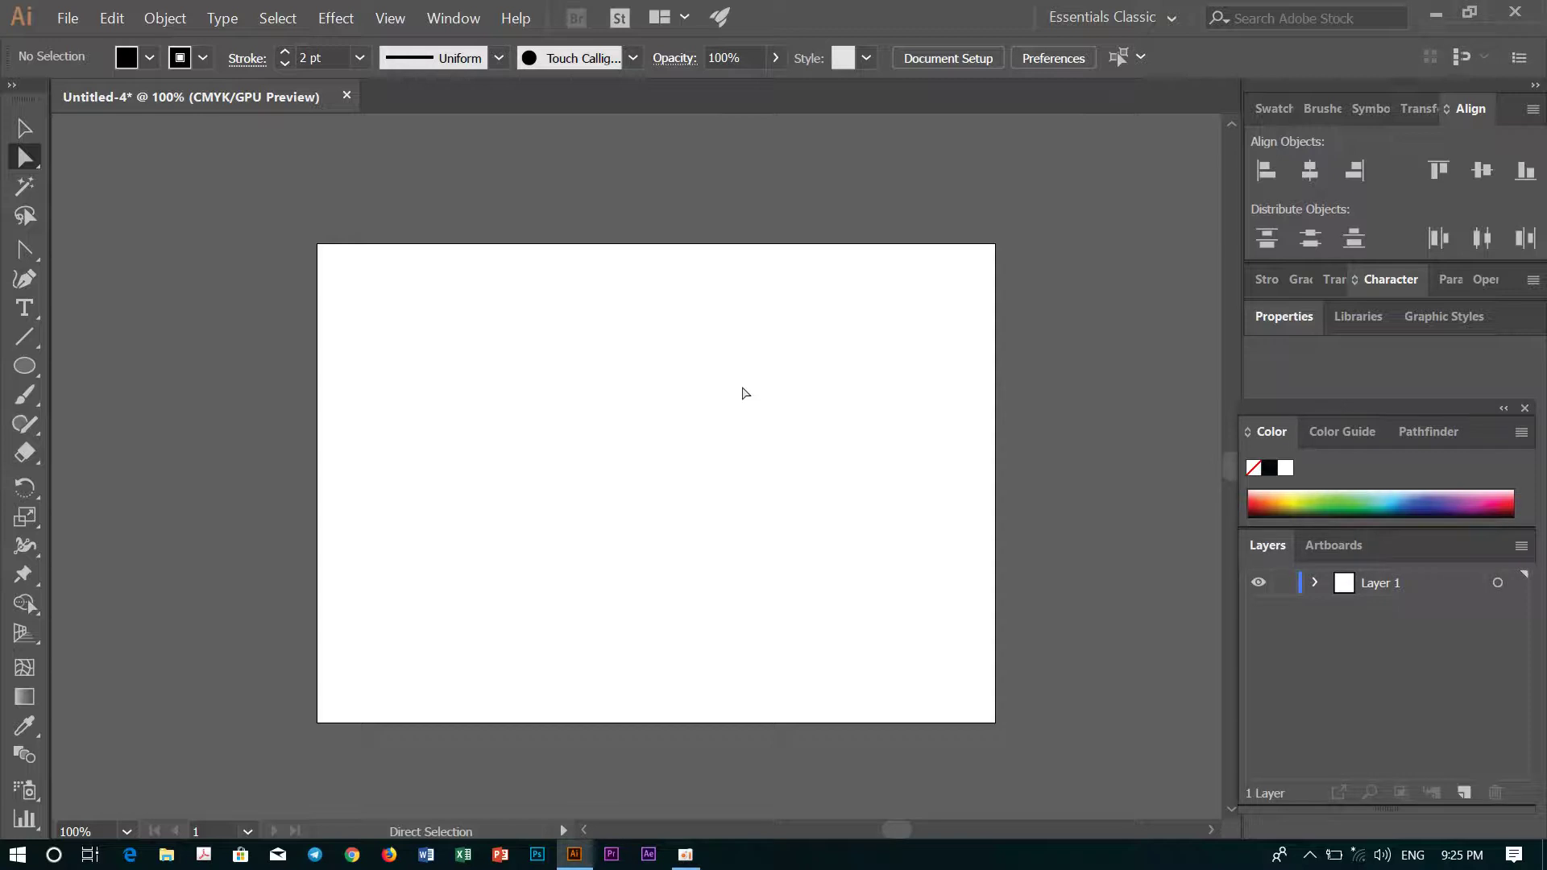
# Step: Activate the Type tool and browse the Pen and Type tool flyouts of text-placing options
pyautogui.click(26, 308)
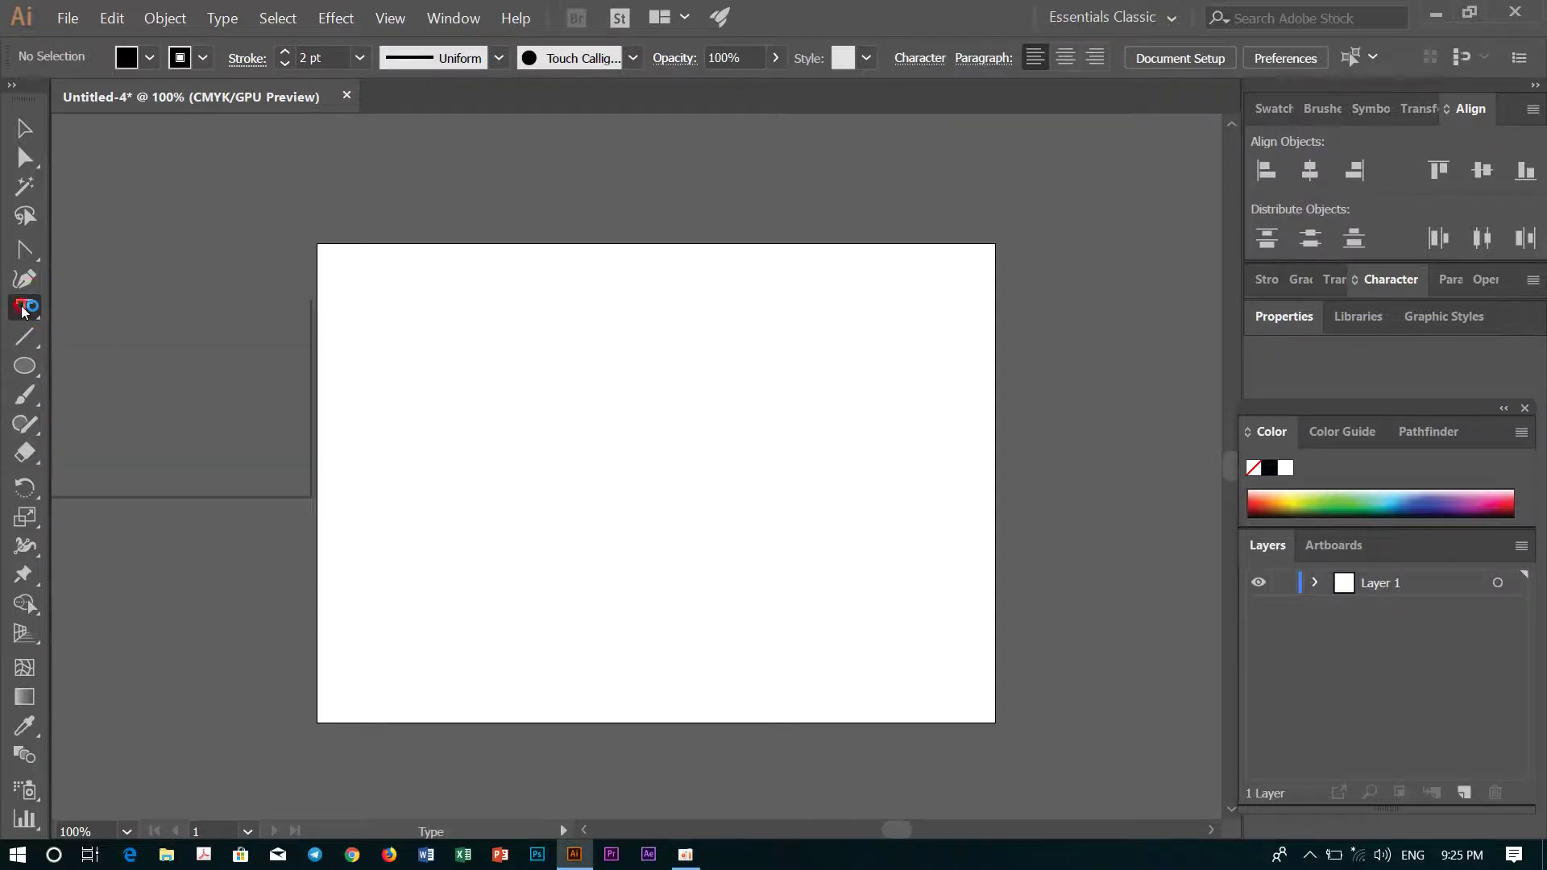
pyautogui.click(28, 310)
pyautogui.click(21, 254)
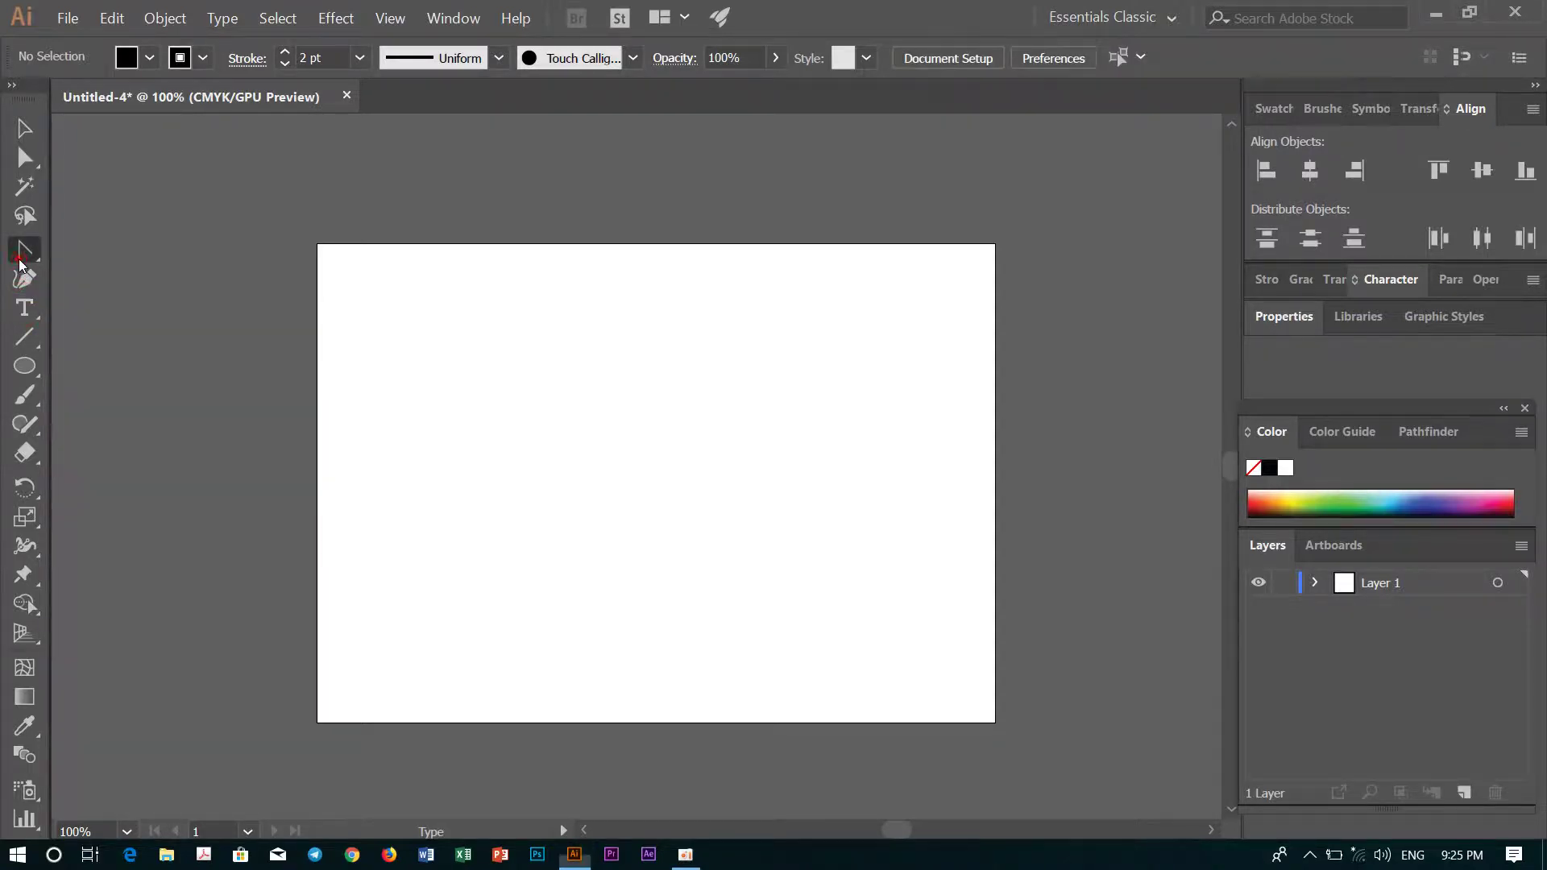
pyautogui.click(32, 311)
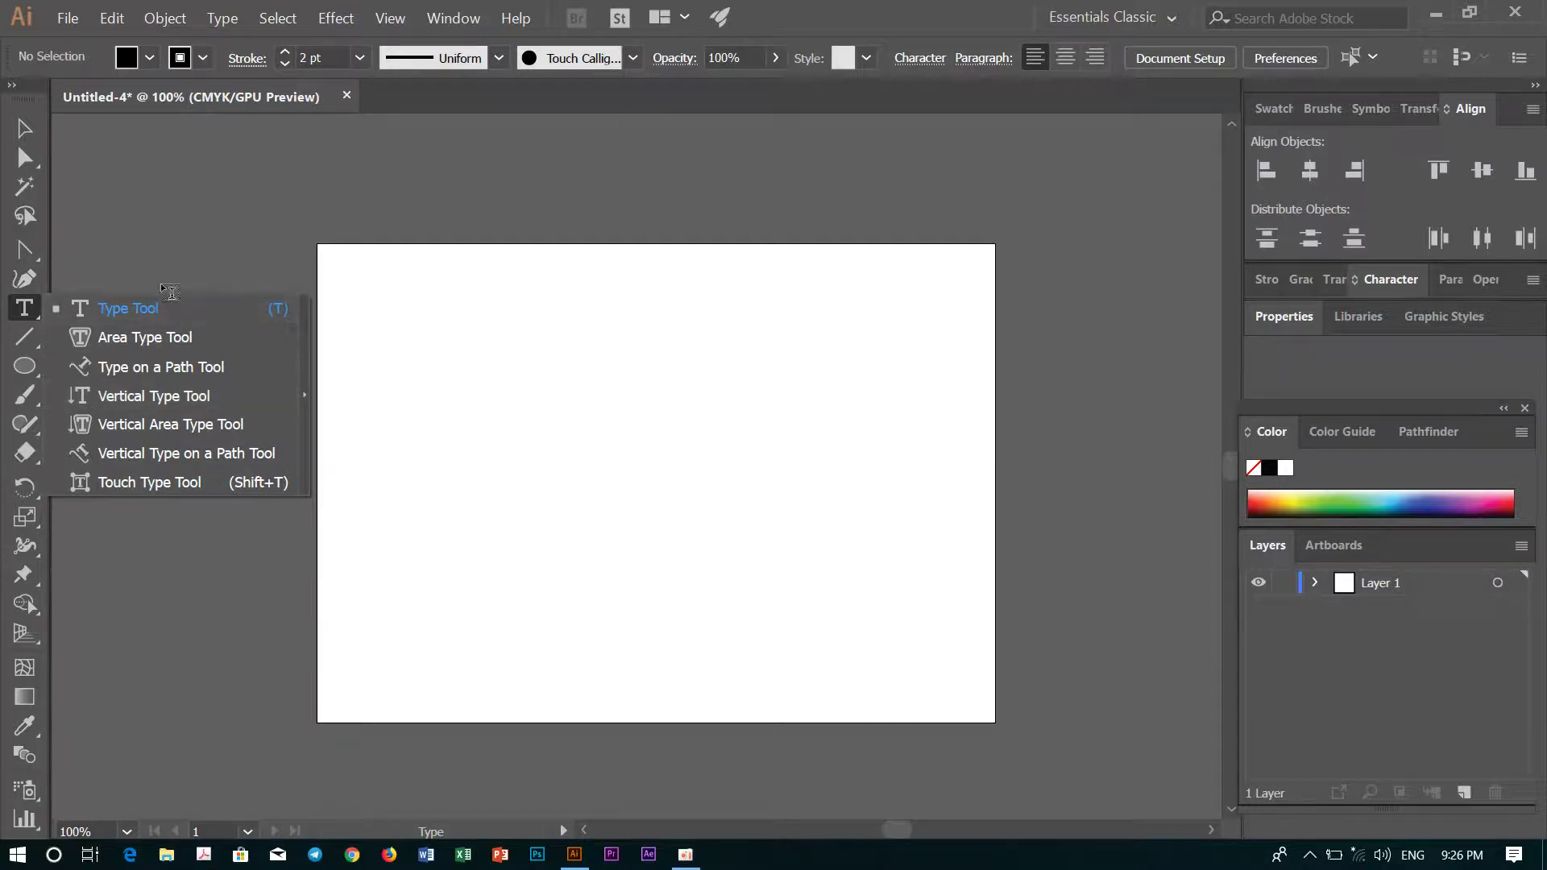
# Step: Place a 'Lorem ipsum' point-text placeholder on the artboard, set it to 72 pt, and open the font list
pyautogui.click(162, 309)
pyautogui.click(392, 507)
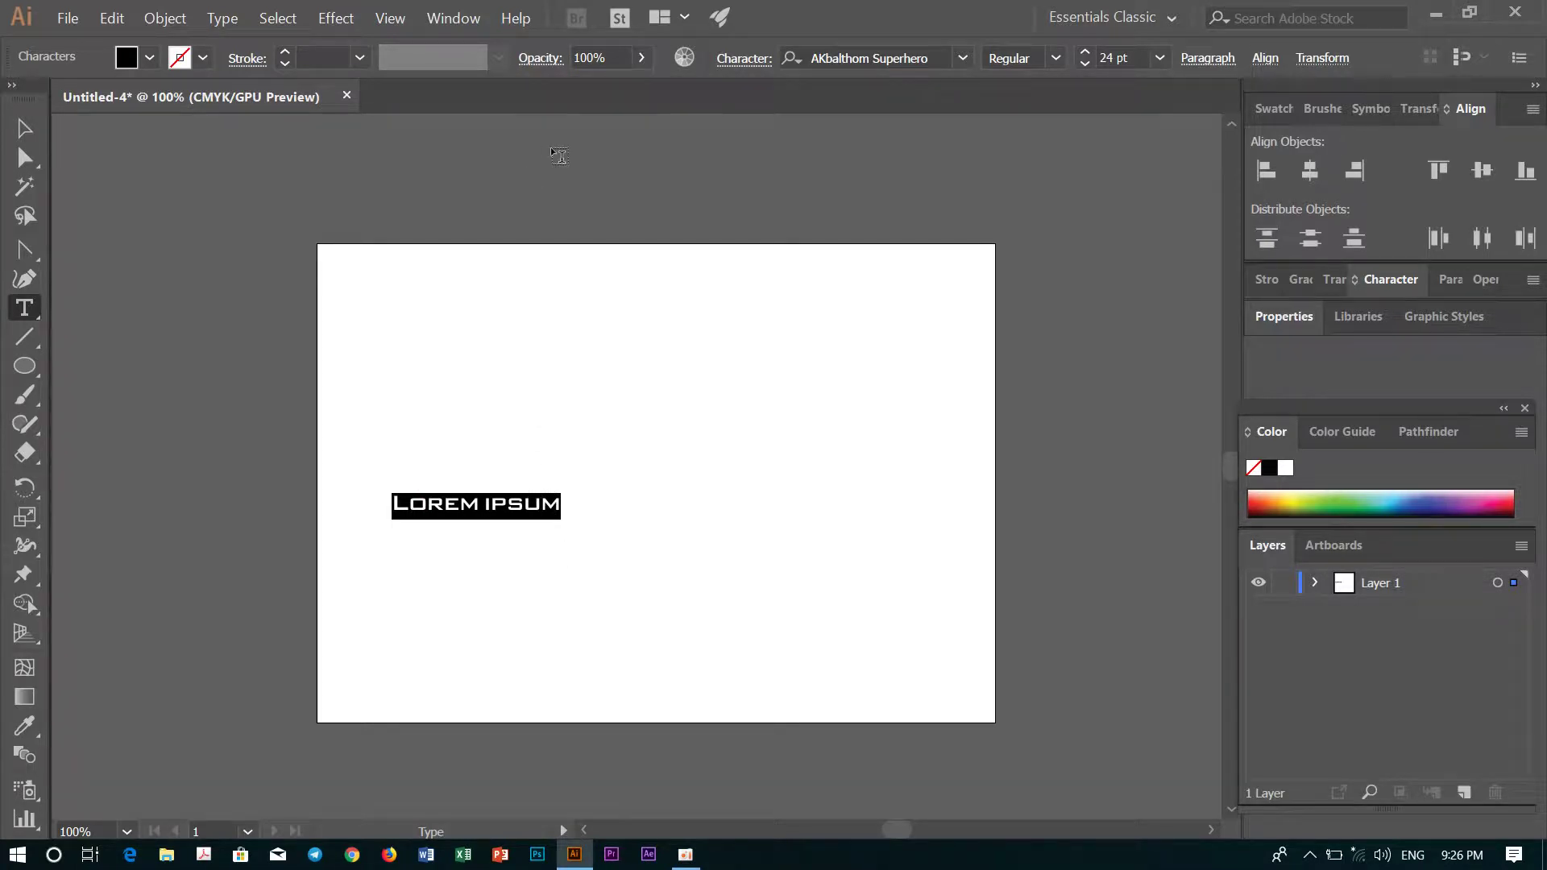
pyautogui.click(1159, 57)
pyautogui.click(1209, 490)
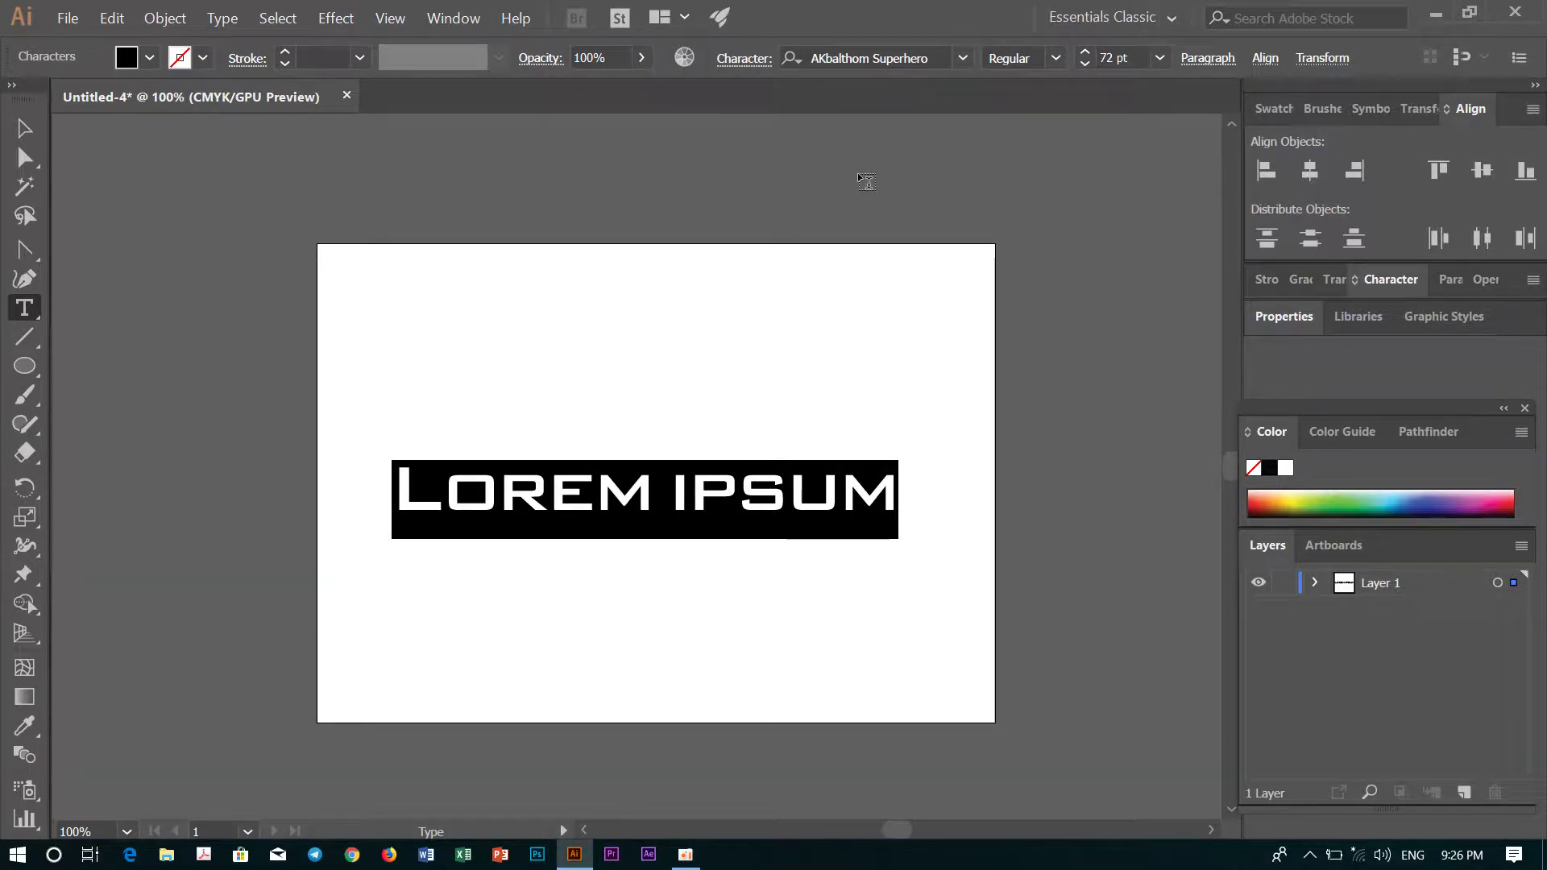
pyautogui.click(965, 59)
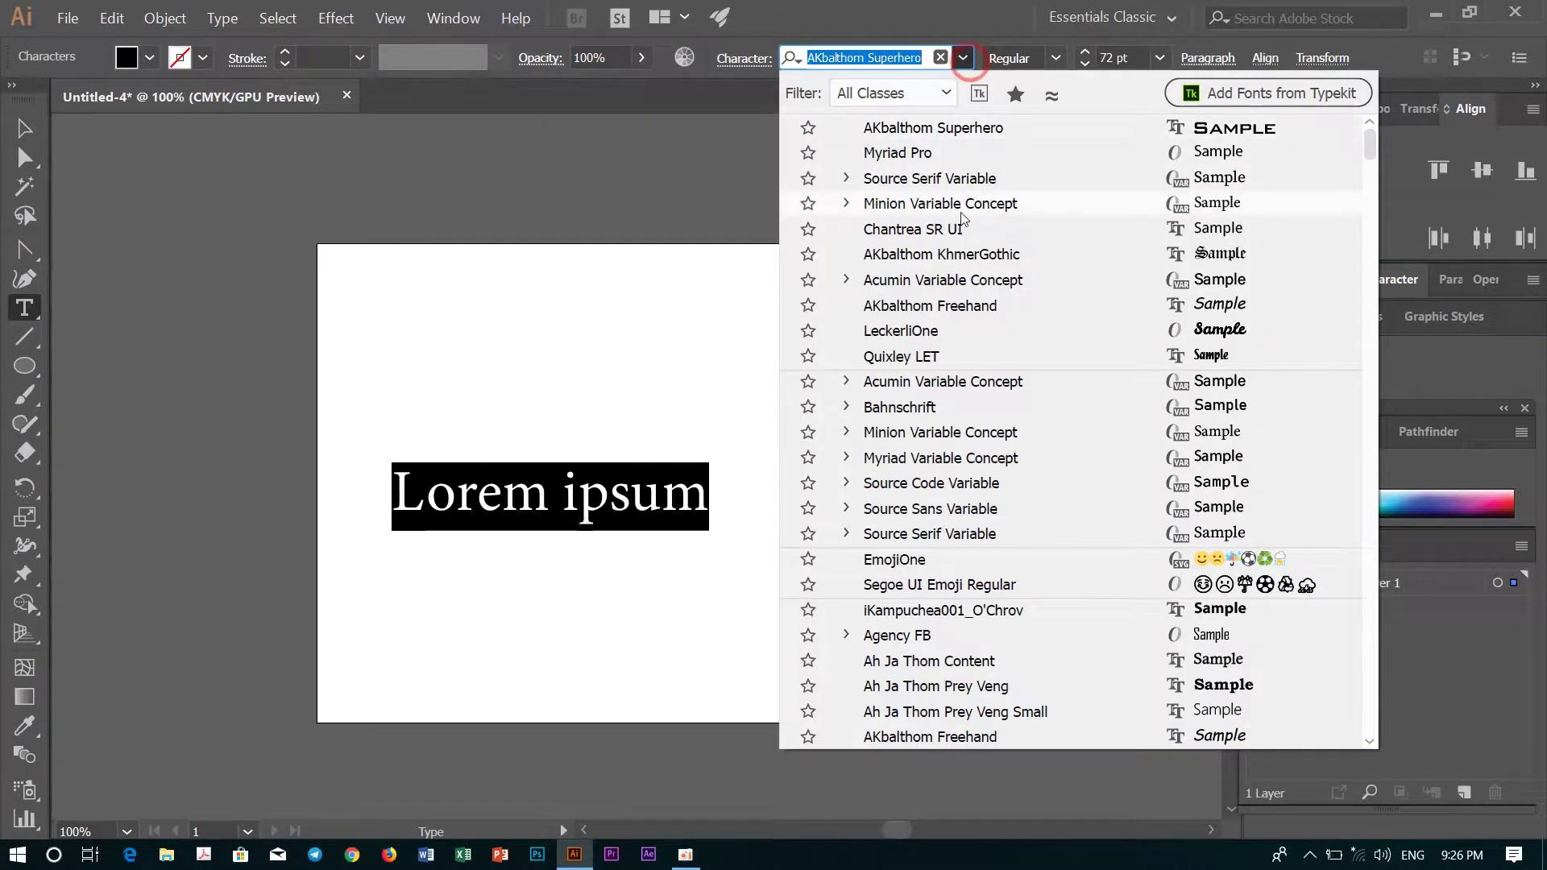
# Step: Search the font list for 'arial' and apply Arial Black to the Lorem ipsum text
pyautogui.scroll(-4, 987, 218)
pyautogui.scroll(-6, 989, 231)
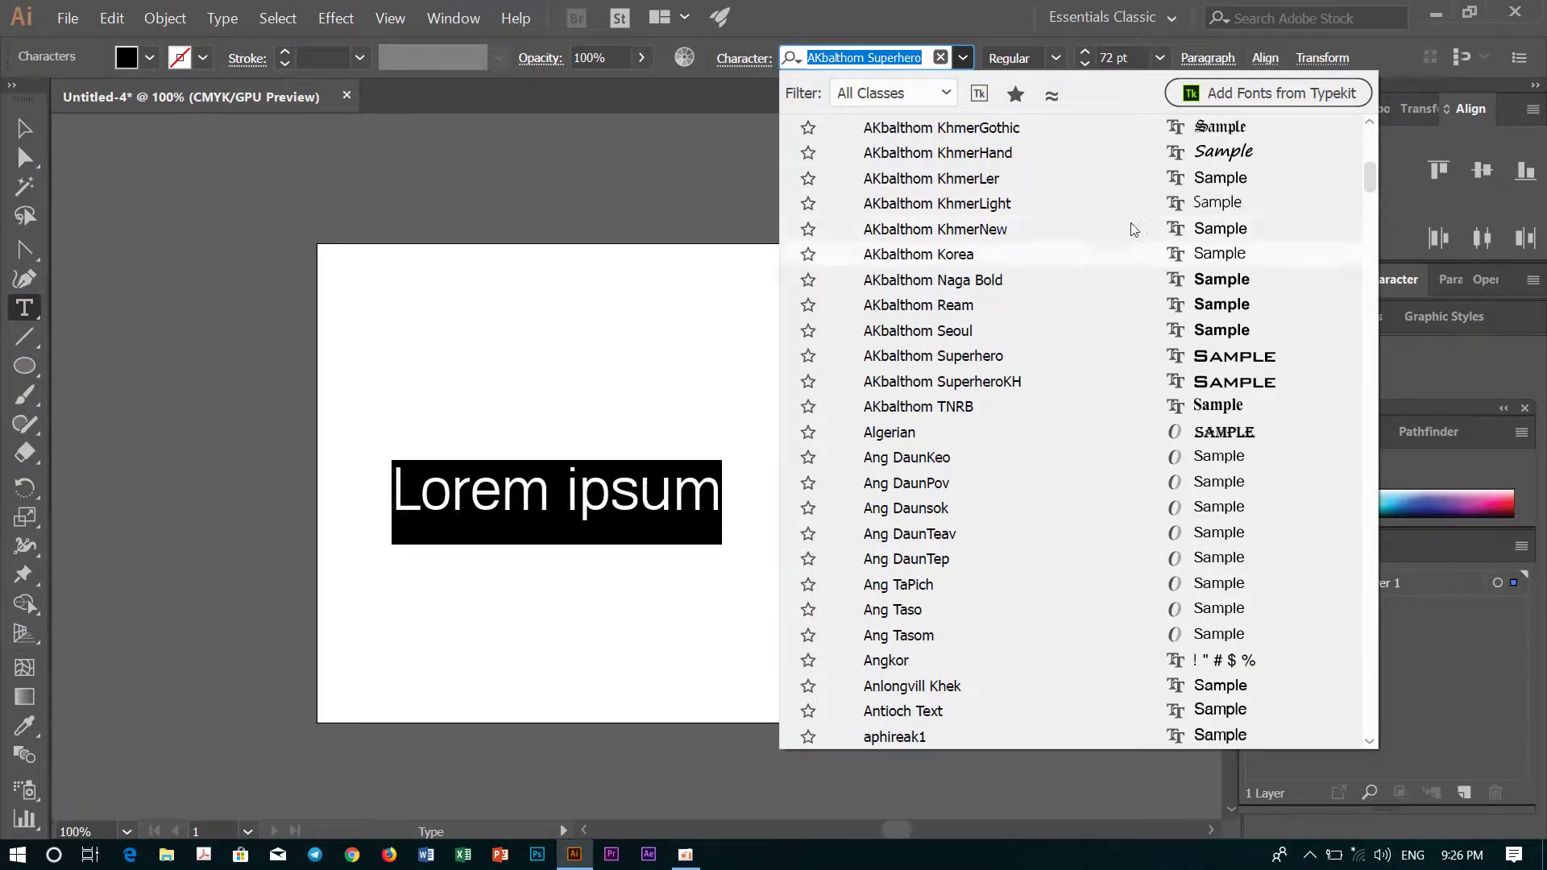
pyautogui.scroll(-3, 1061, 216)
pyautogui.scroll(-2, 1052, 209)
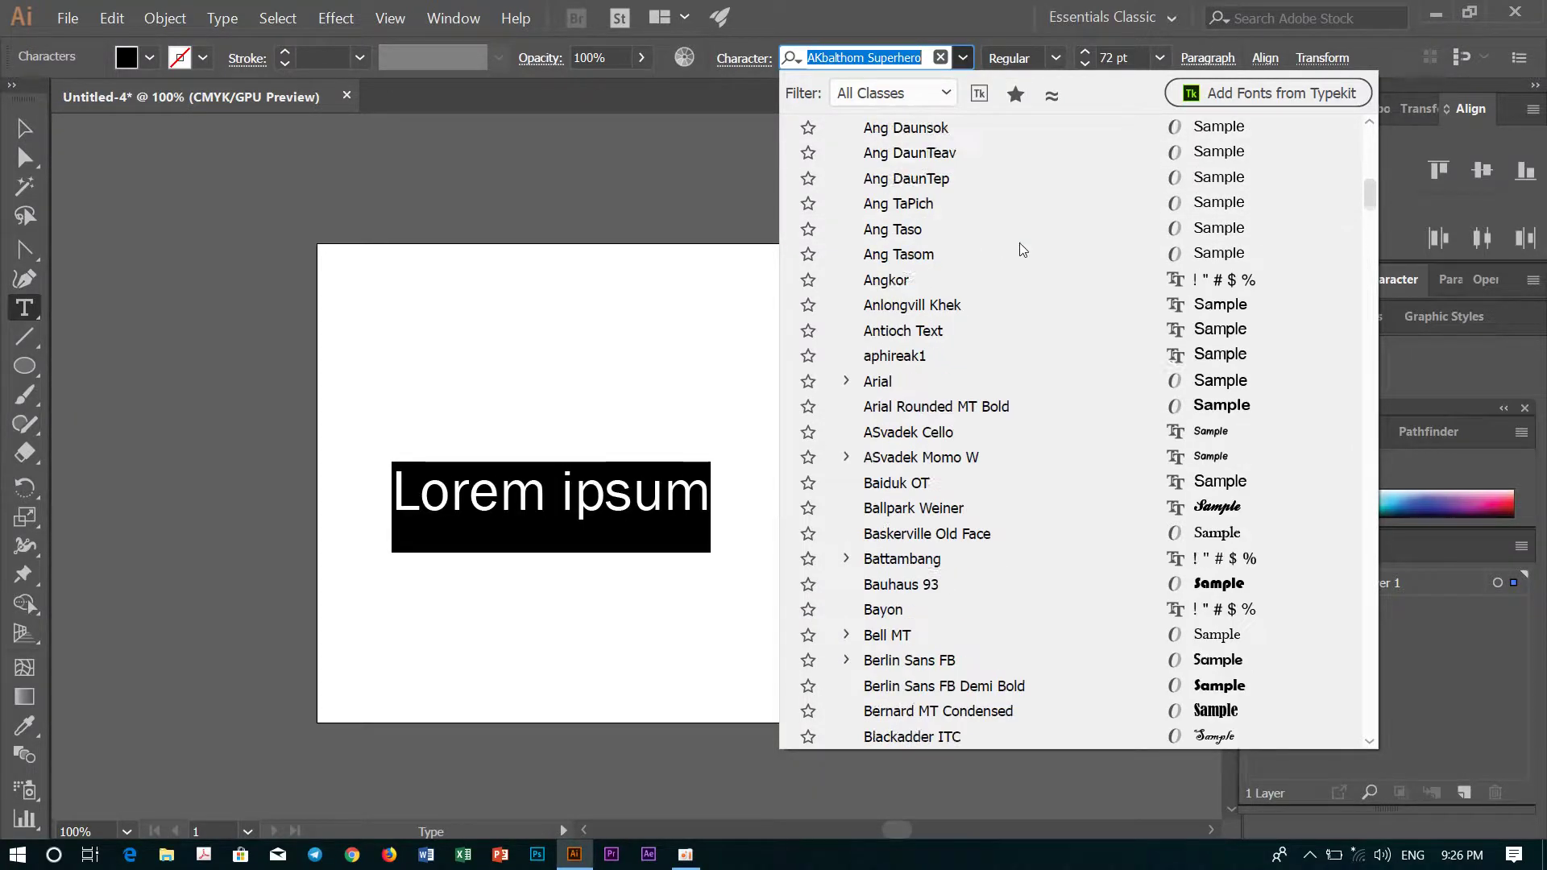
pyautogui.scroll(-6, 1019, 243)
pyautogui.scroll(-5, 1043, 401)
pyautogui.scroll(-6, 1027, 453)
pyautogui.scroll(-7, 1019, 456)
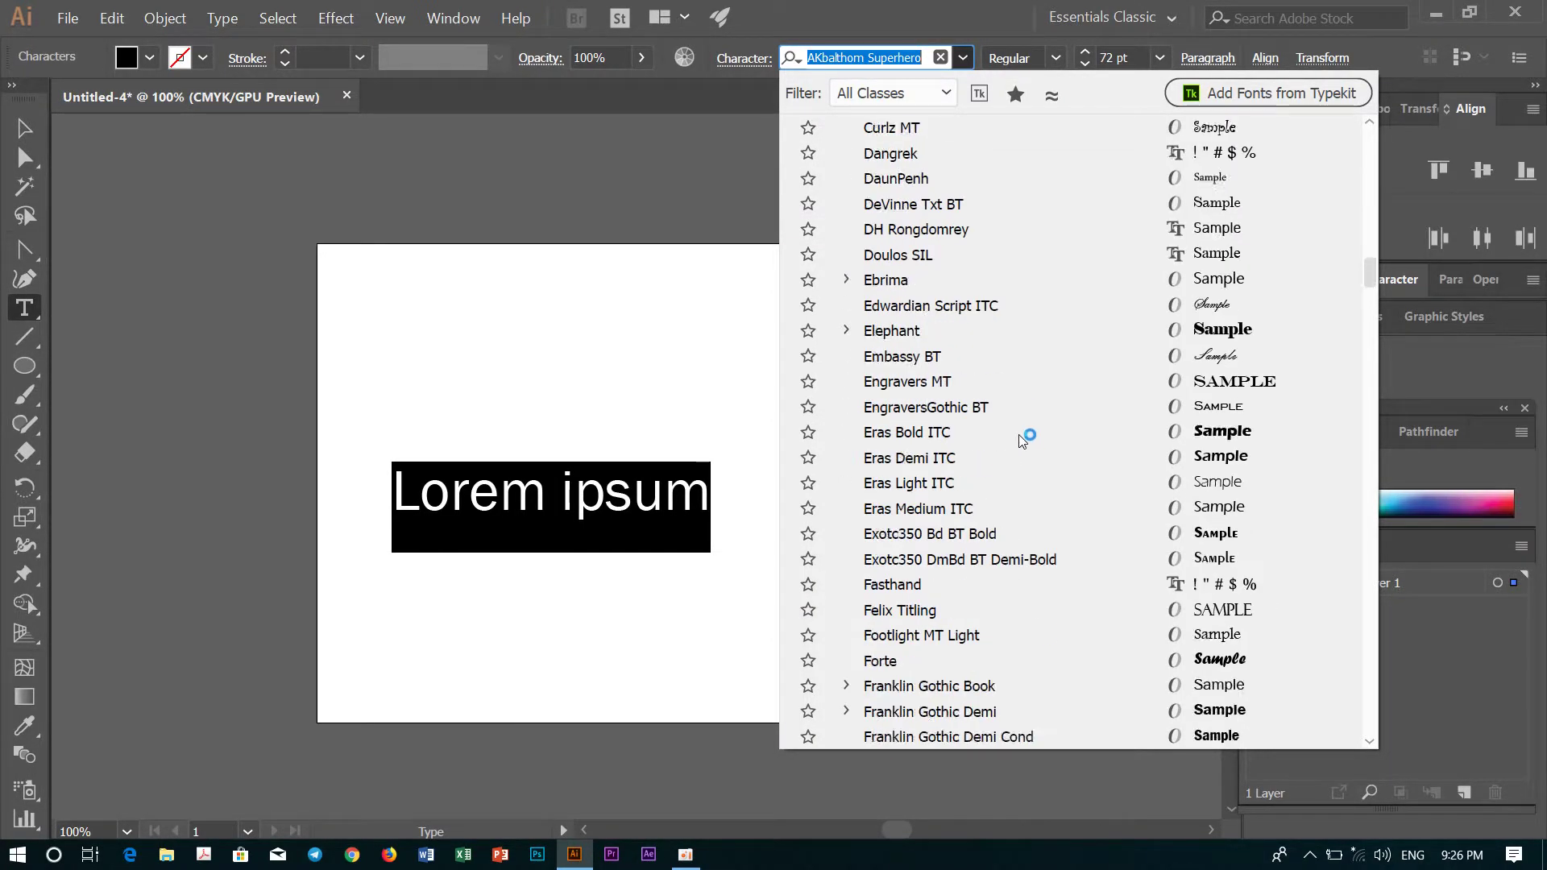
pyautogui.scroll(-8, 1018, 434)
pyautogui.scroll(-9, 881, 425)
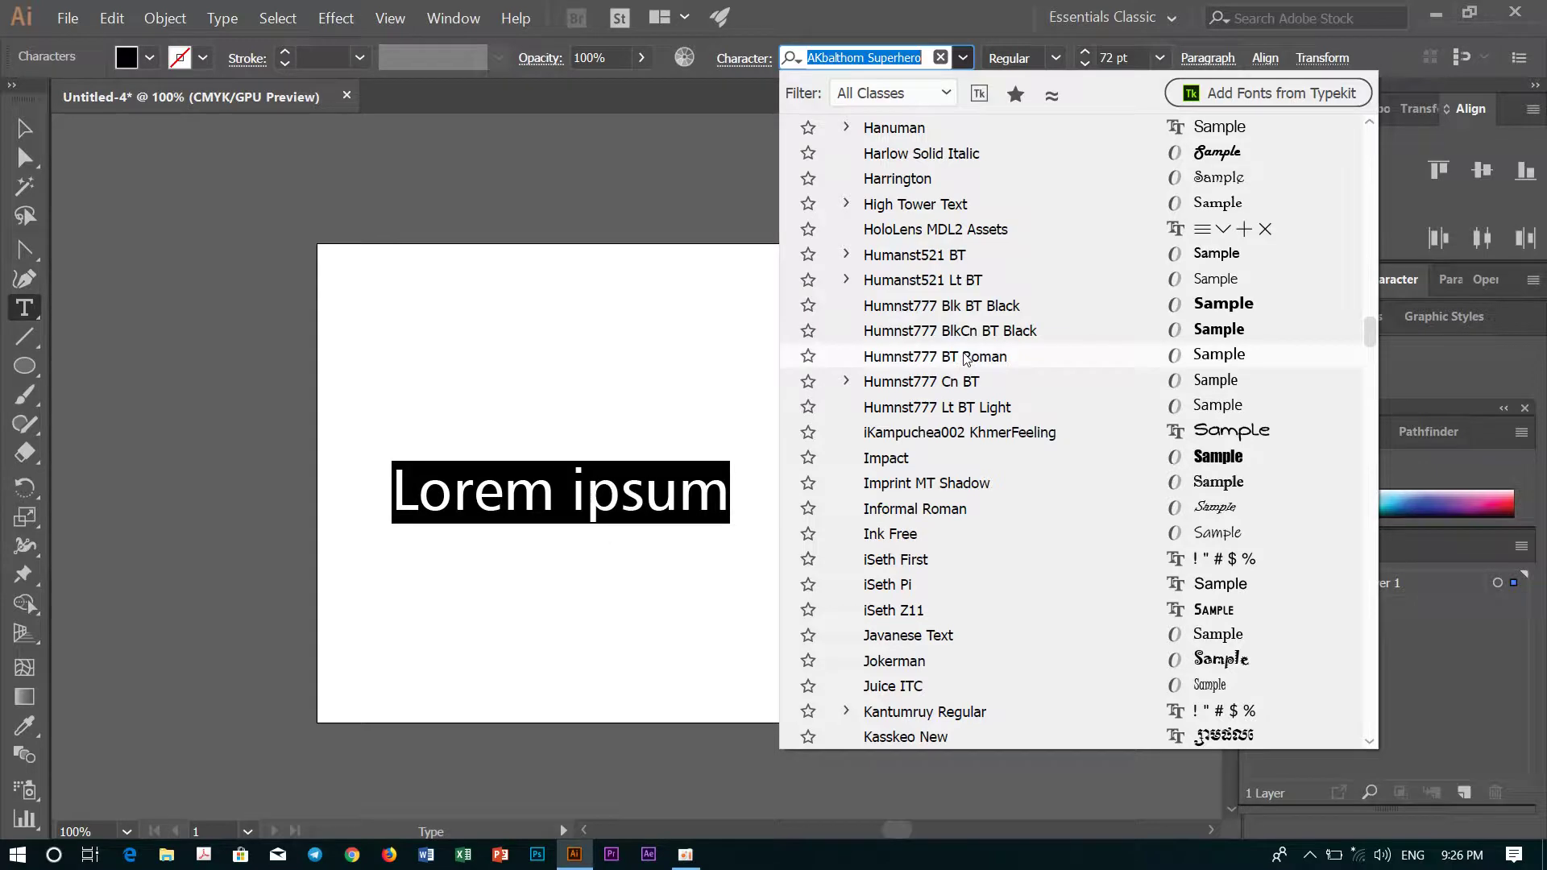
pyautogui.write('a')
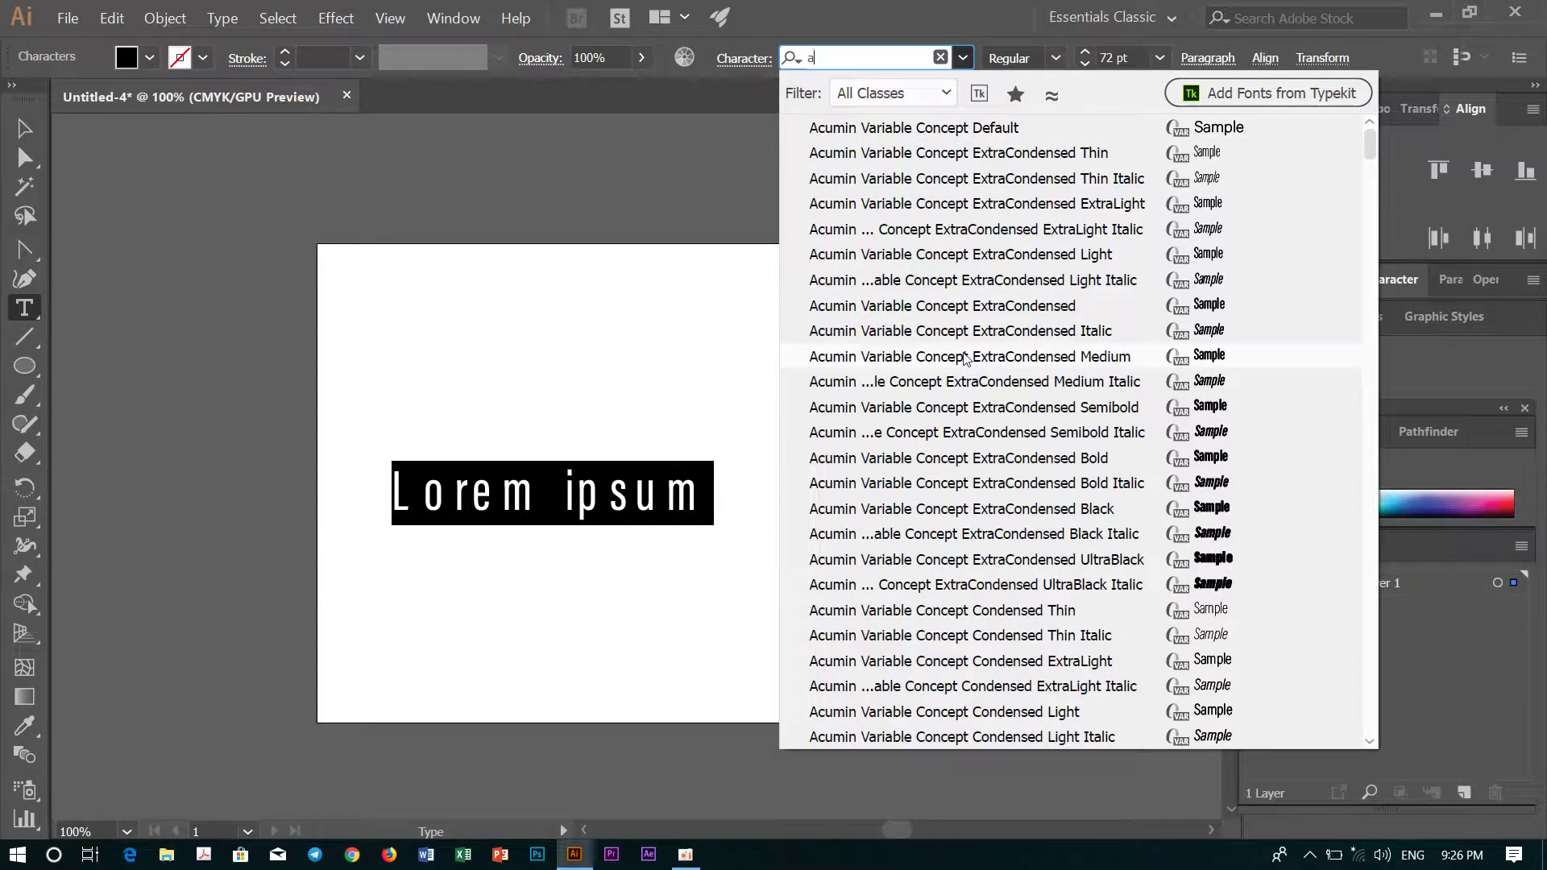
pyautogui.write('ral')
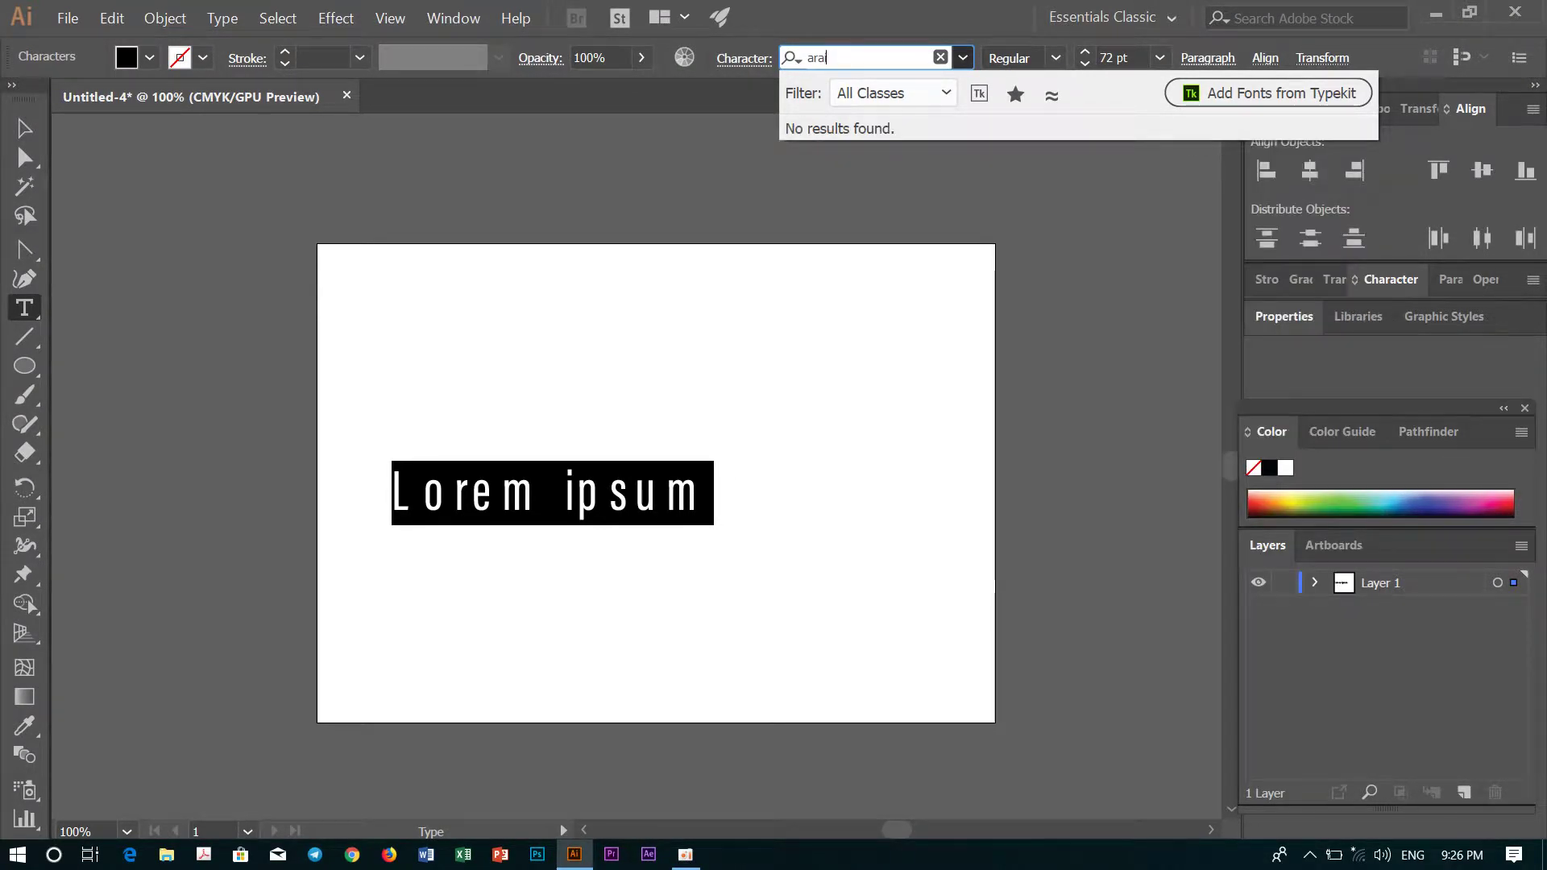
pyautogui.press('BackSpace')
pyautogui.press('BackSpace')
pyautogui.write('ial')
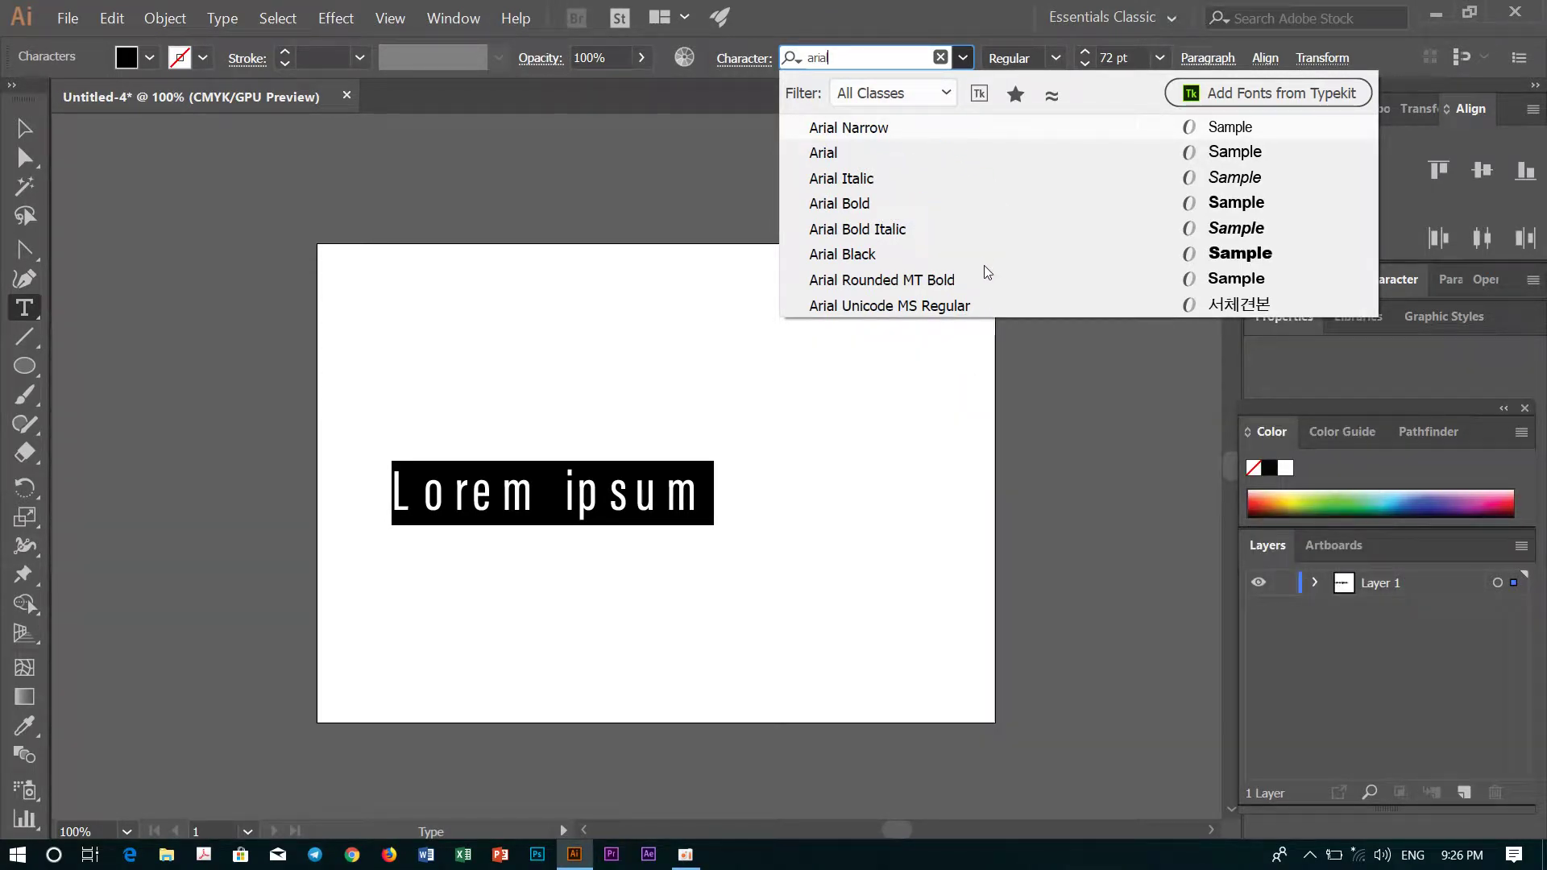
pyautogui.click(944, 254)
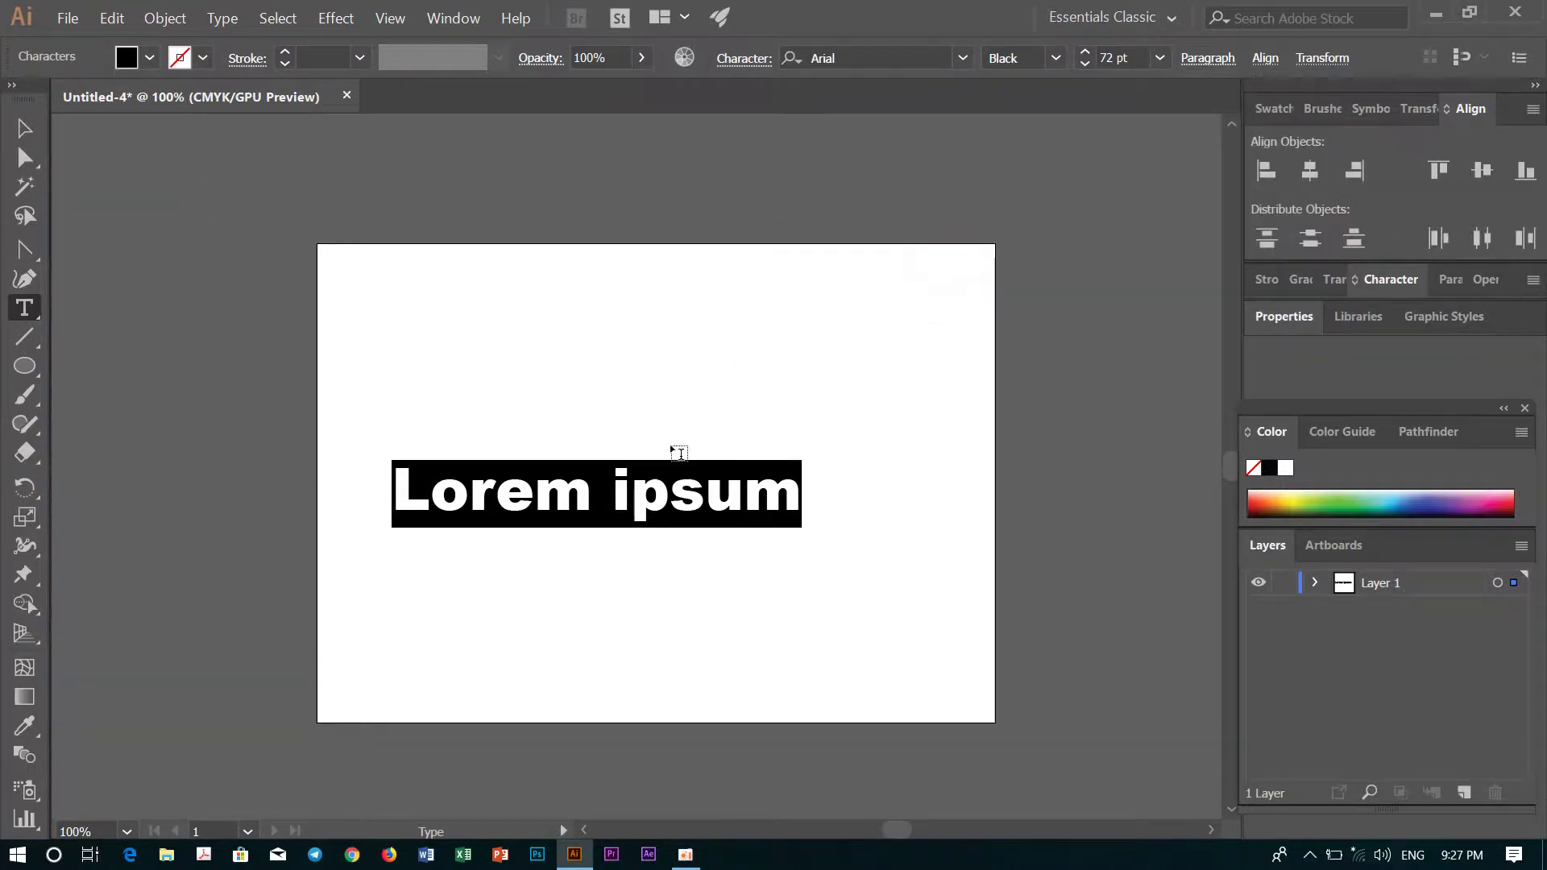
# Step: Replace the placeholder with the heading 'Roral Unuversity of Phnom Penh'
pyautogui.press('BackSpace')
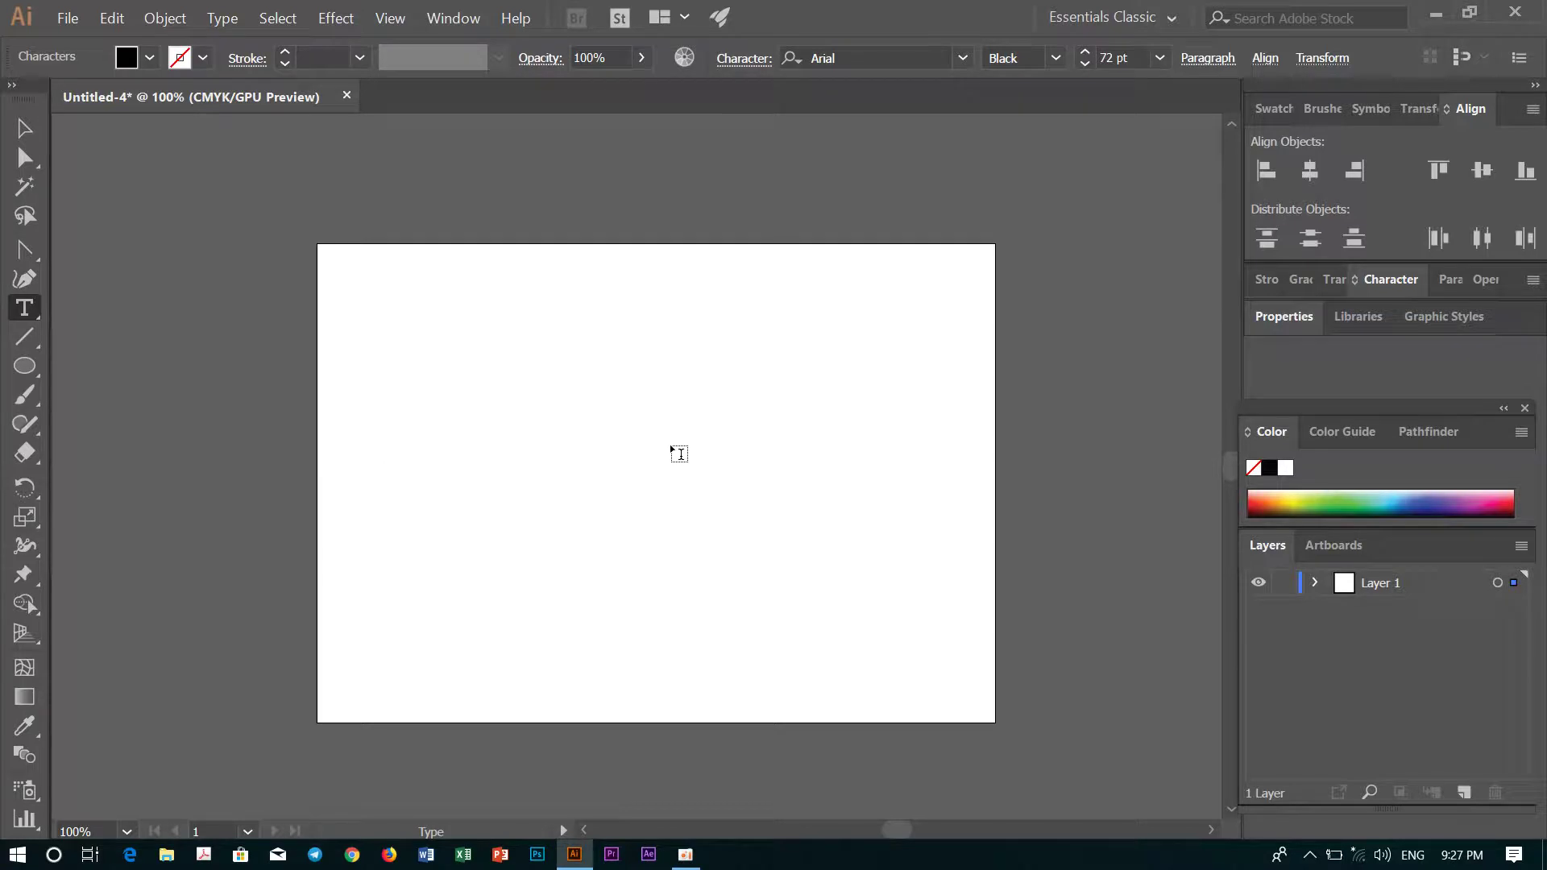
pyautogui.write('Ro')
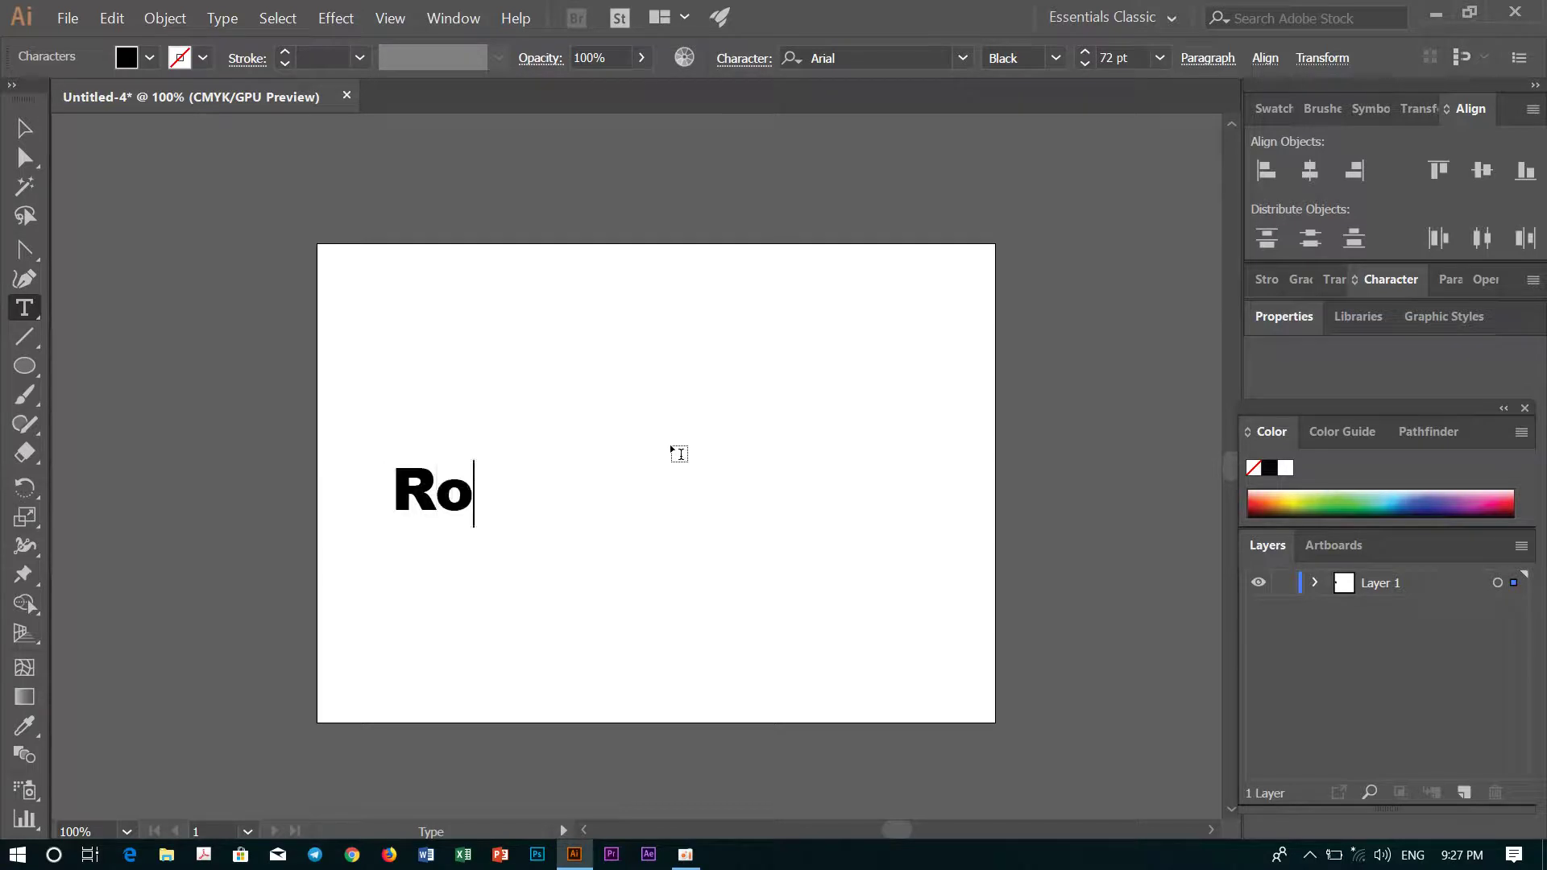
pyautogui.write('ra')
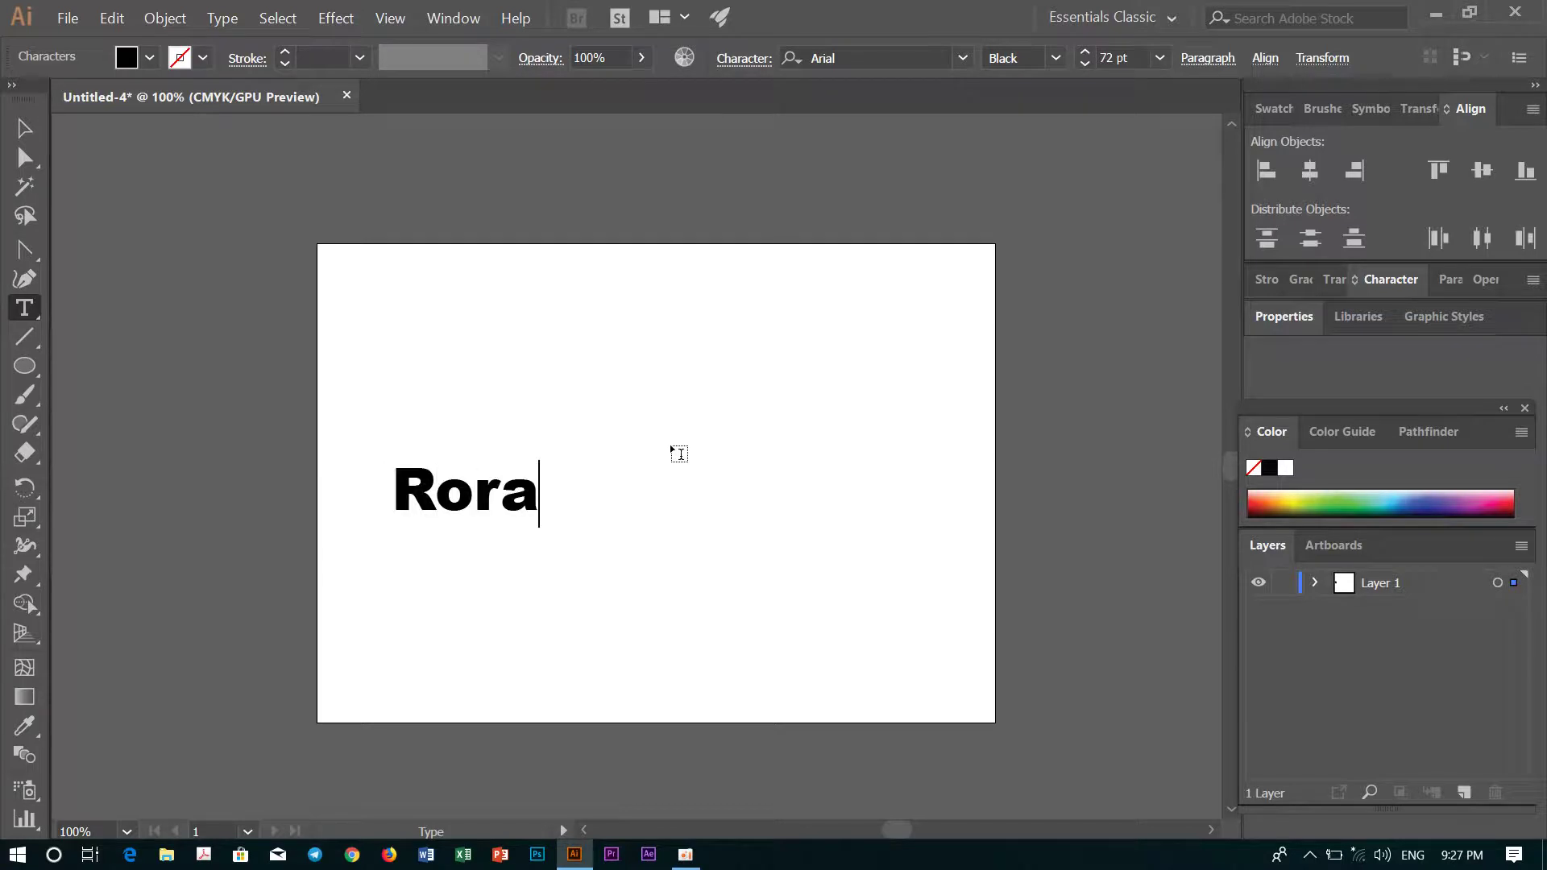
pyautogui.write('k')
pyautogui.press('BackSpace')
pyautogui.write('=')
pyautogui.press('BackSpace')
pyautogui.press('BackSpace')
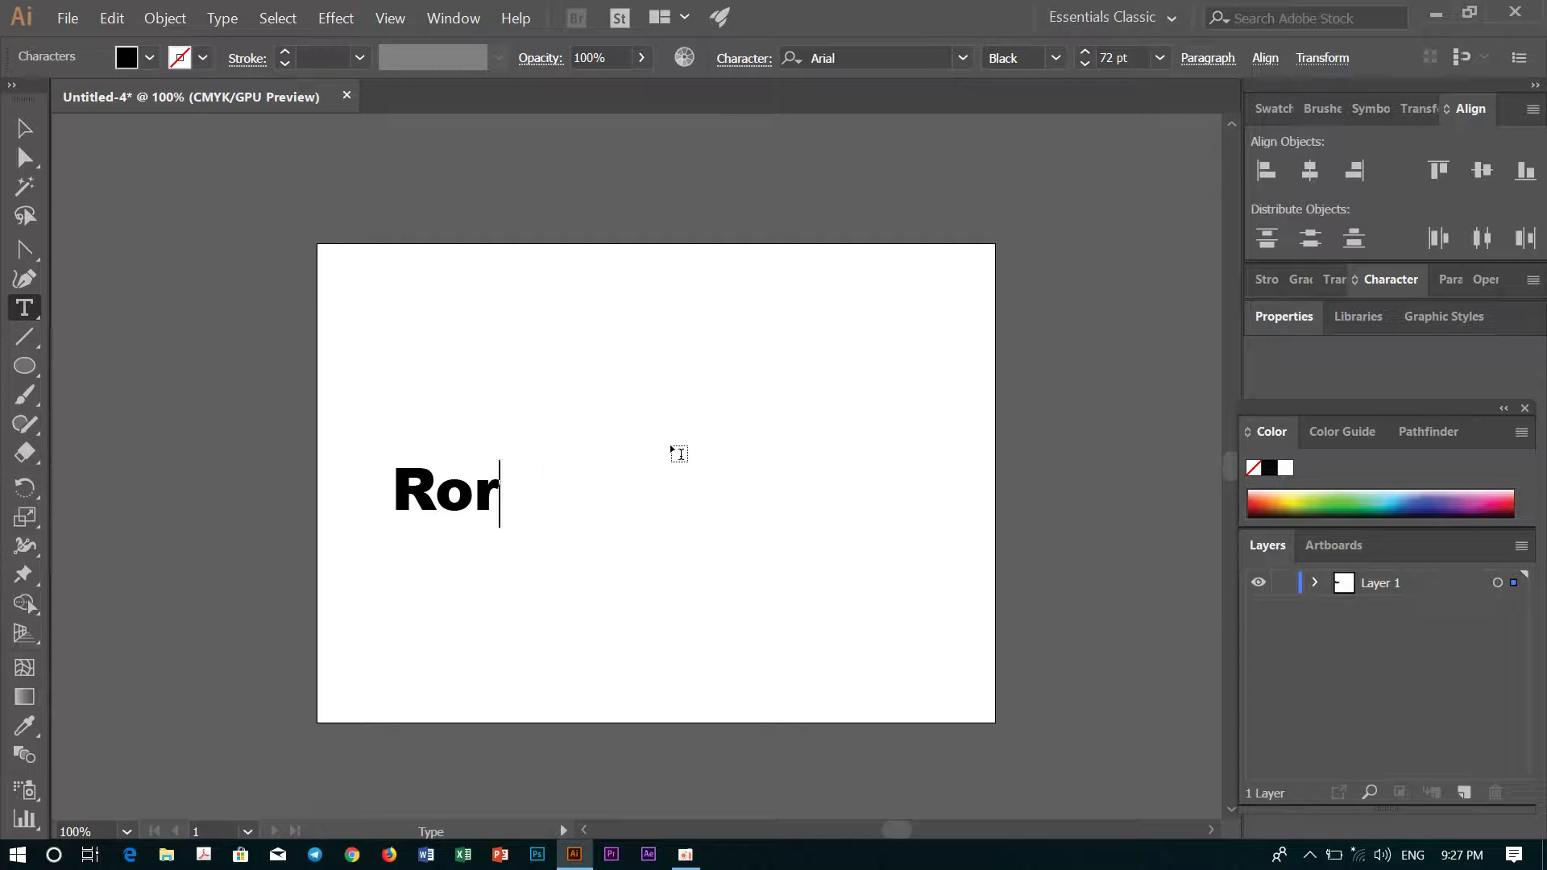
pyautogui.write('al Y')
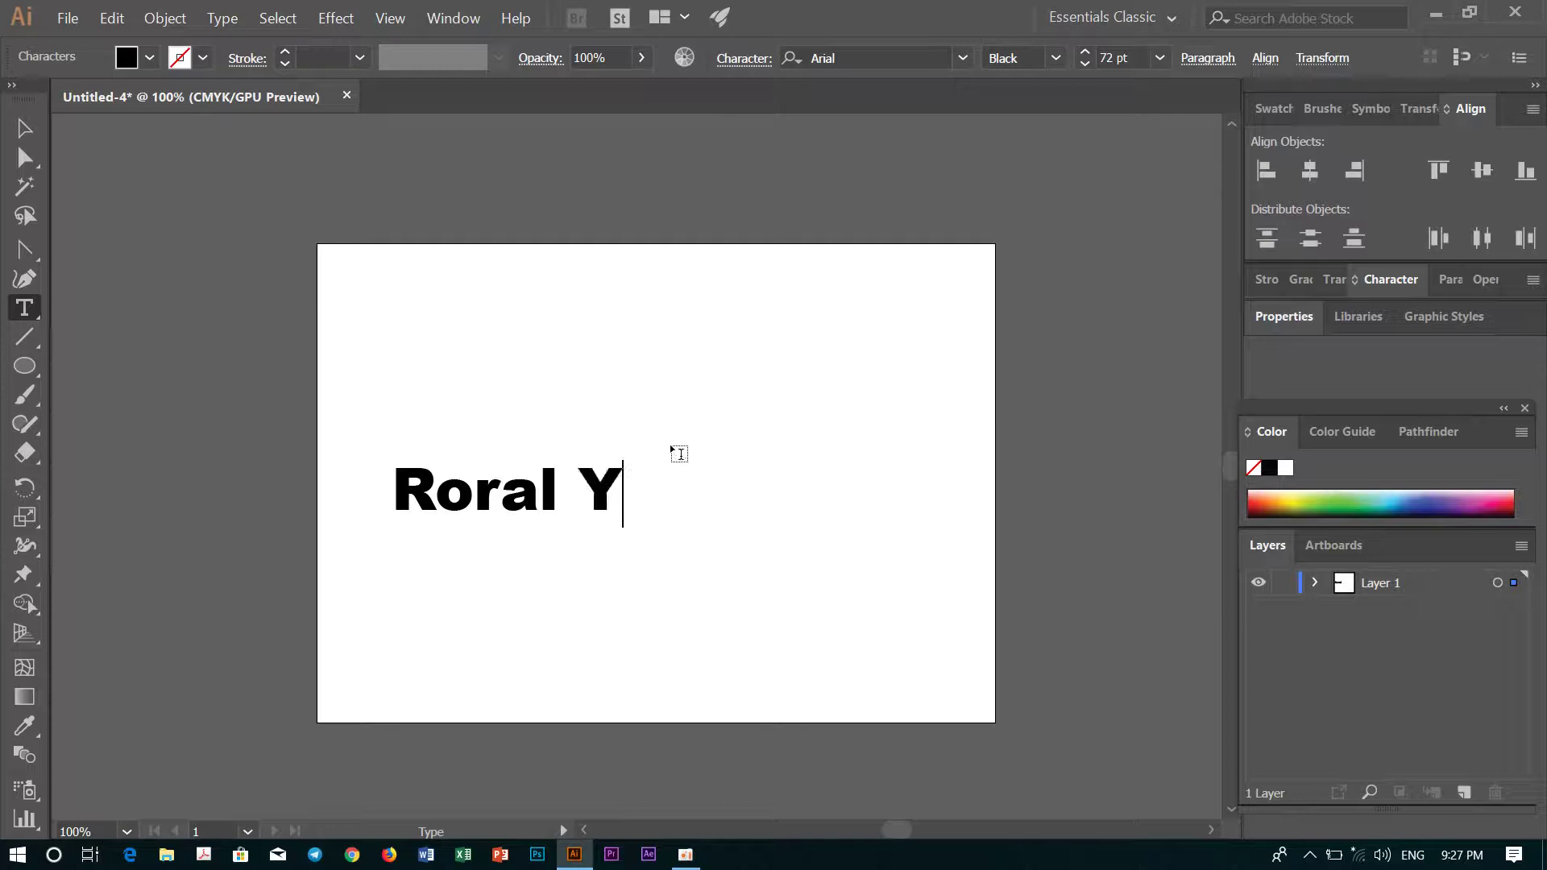
pyautogui.press('BackSpace')
pyautogui.write('U')
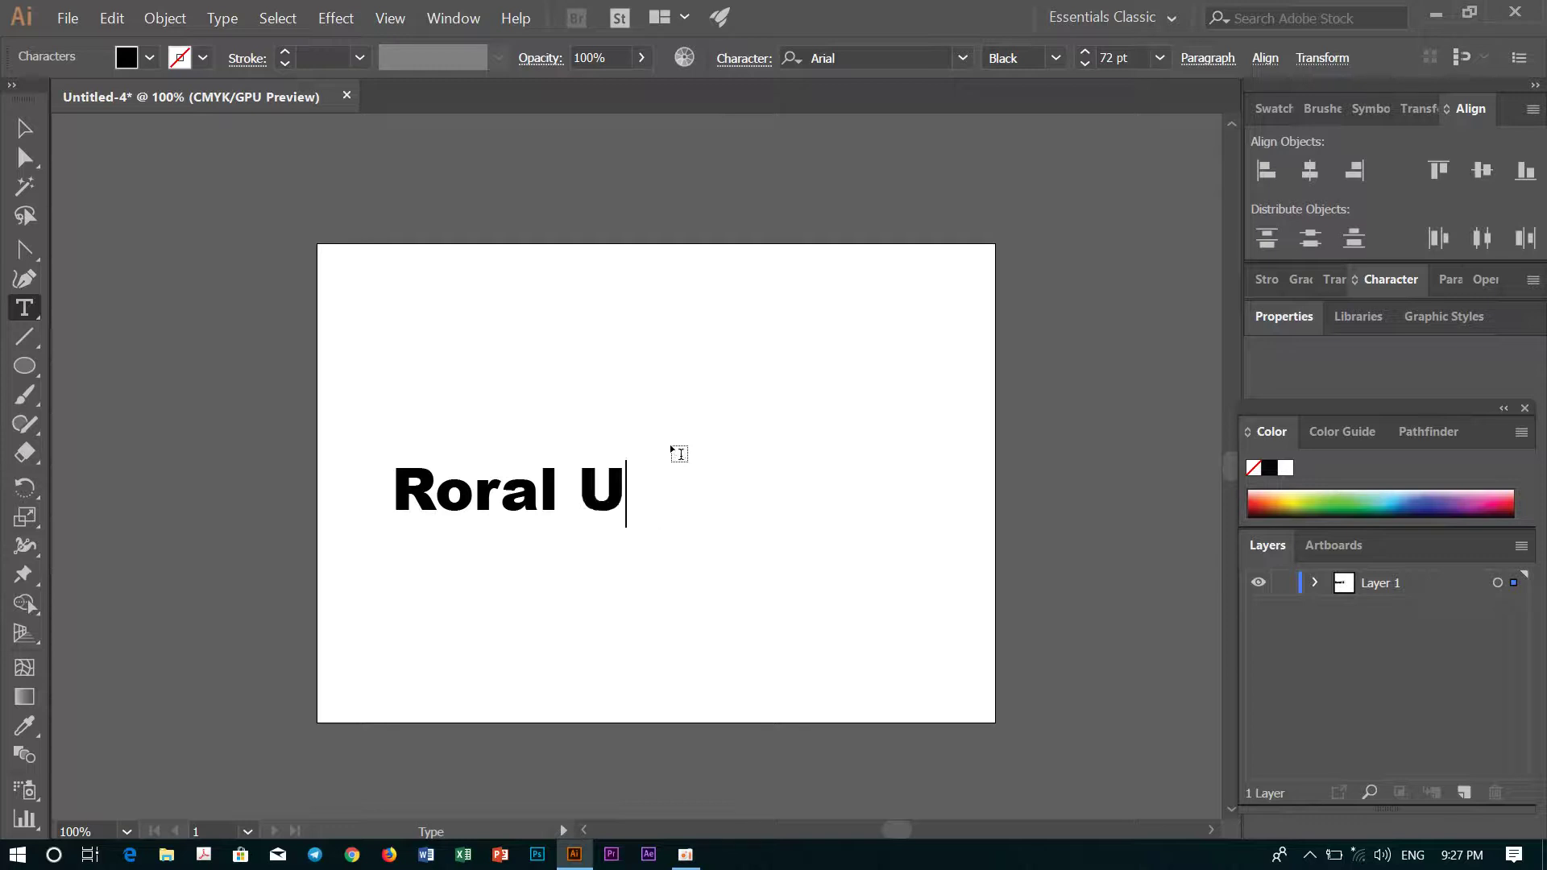
pyautogui.write('nivwe')
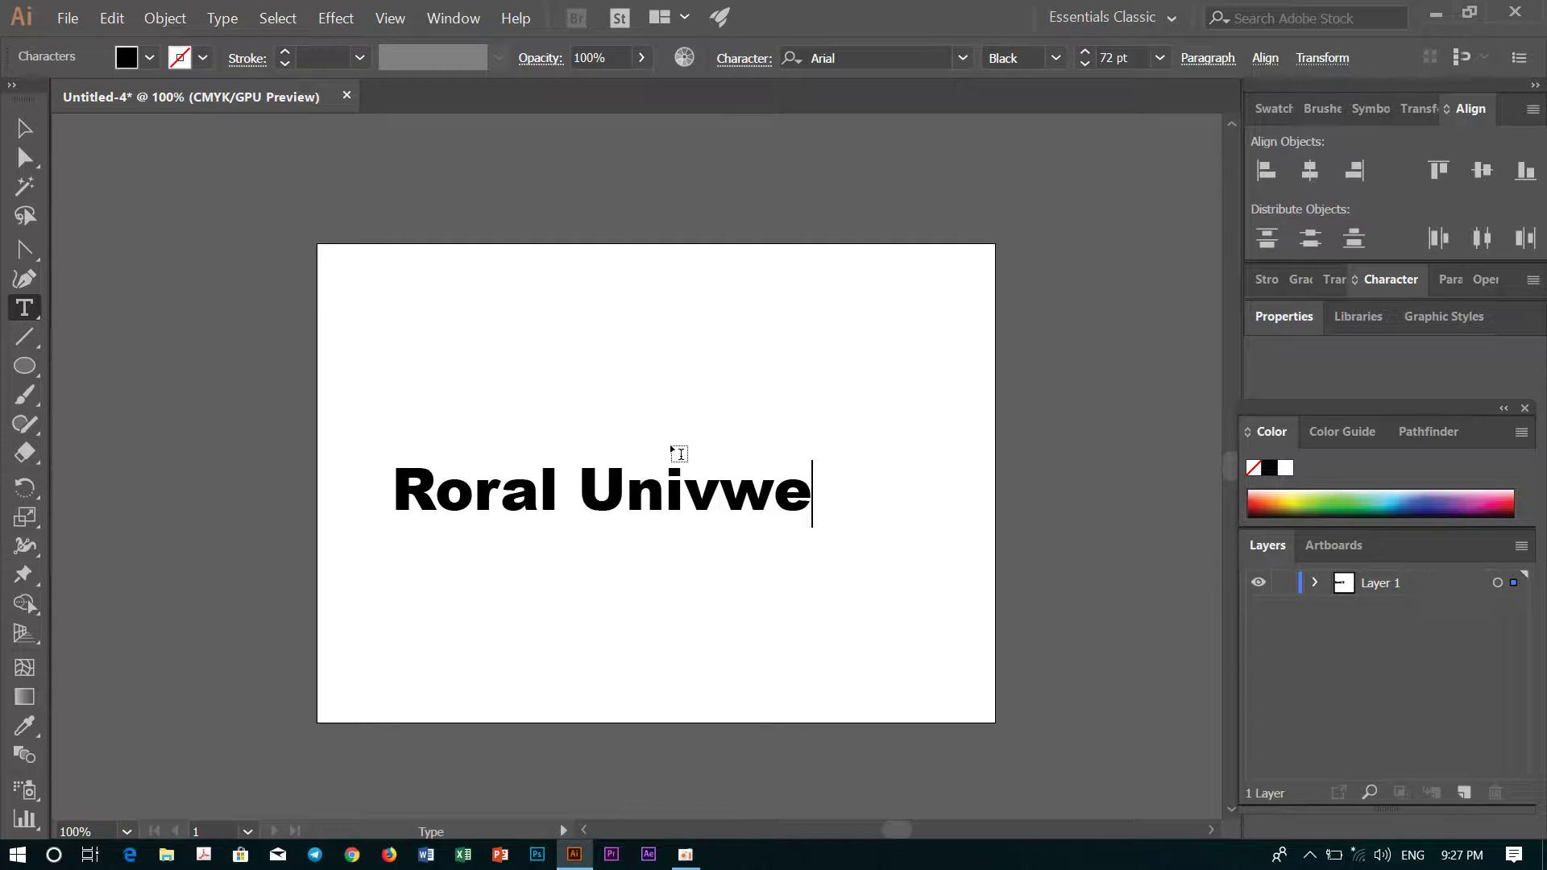
pyautogui.write('r')
pyautogui.press('BackSpace')
pyautogui.press('BackSpace')
pyautogui.press('BackSpace')
pyautogui.press('BackSpace')
pyautogui.press('BackSpace')
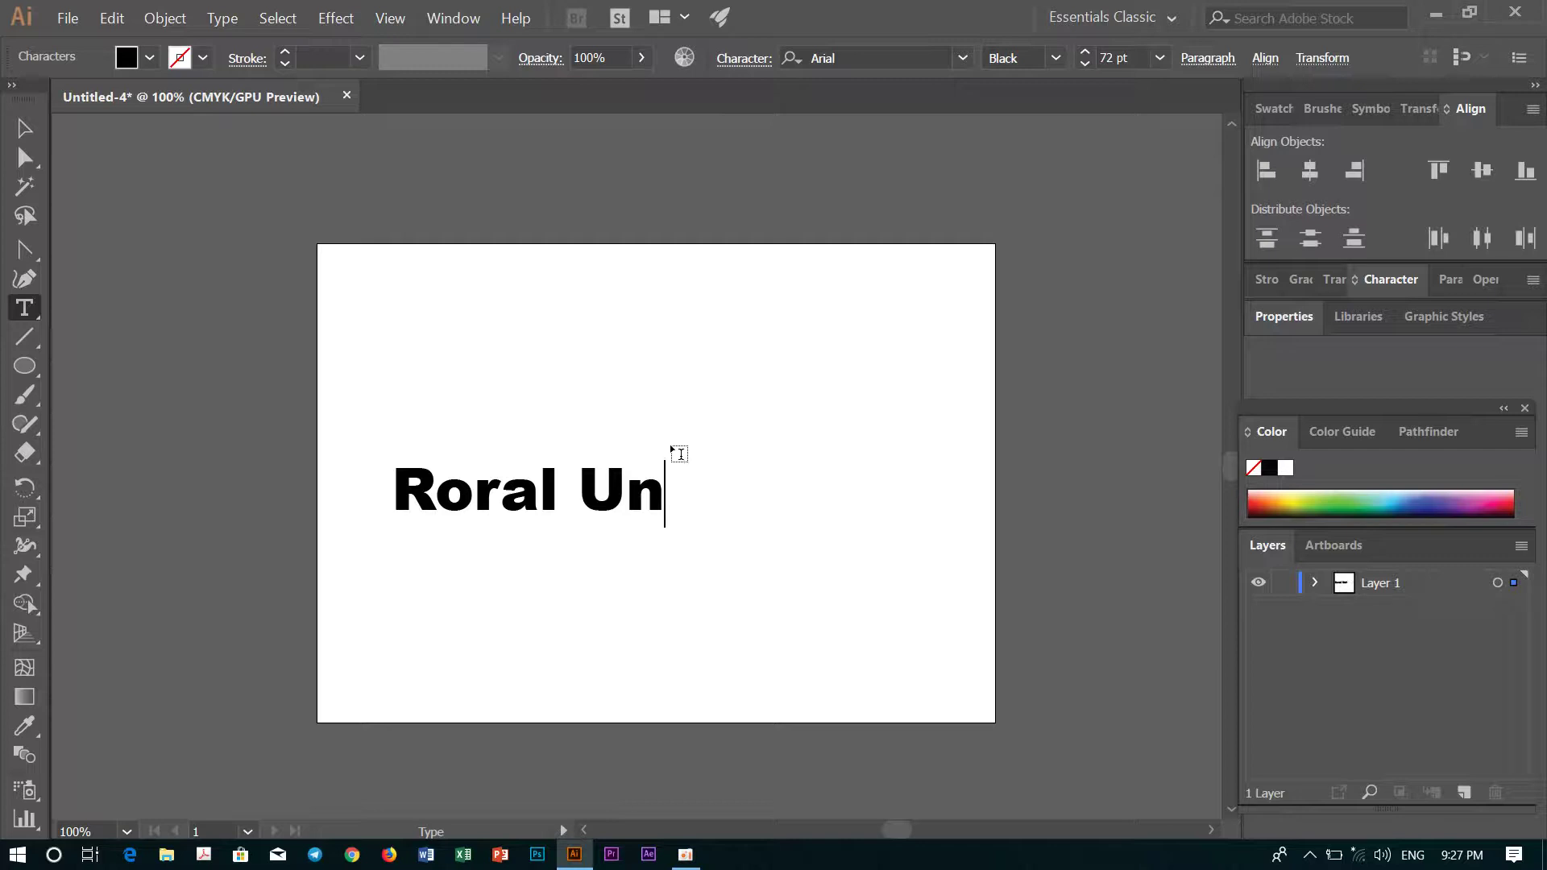
pyautogui.write('u')
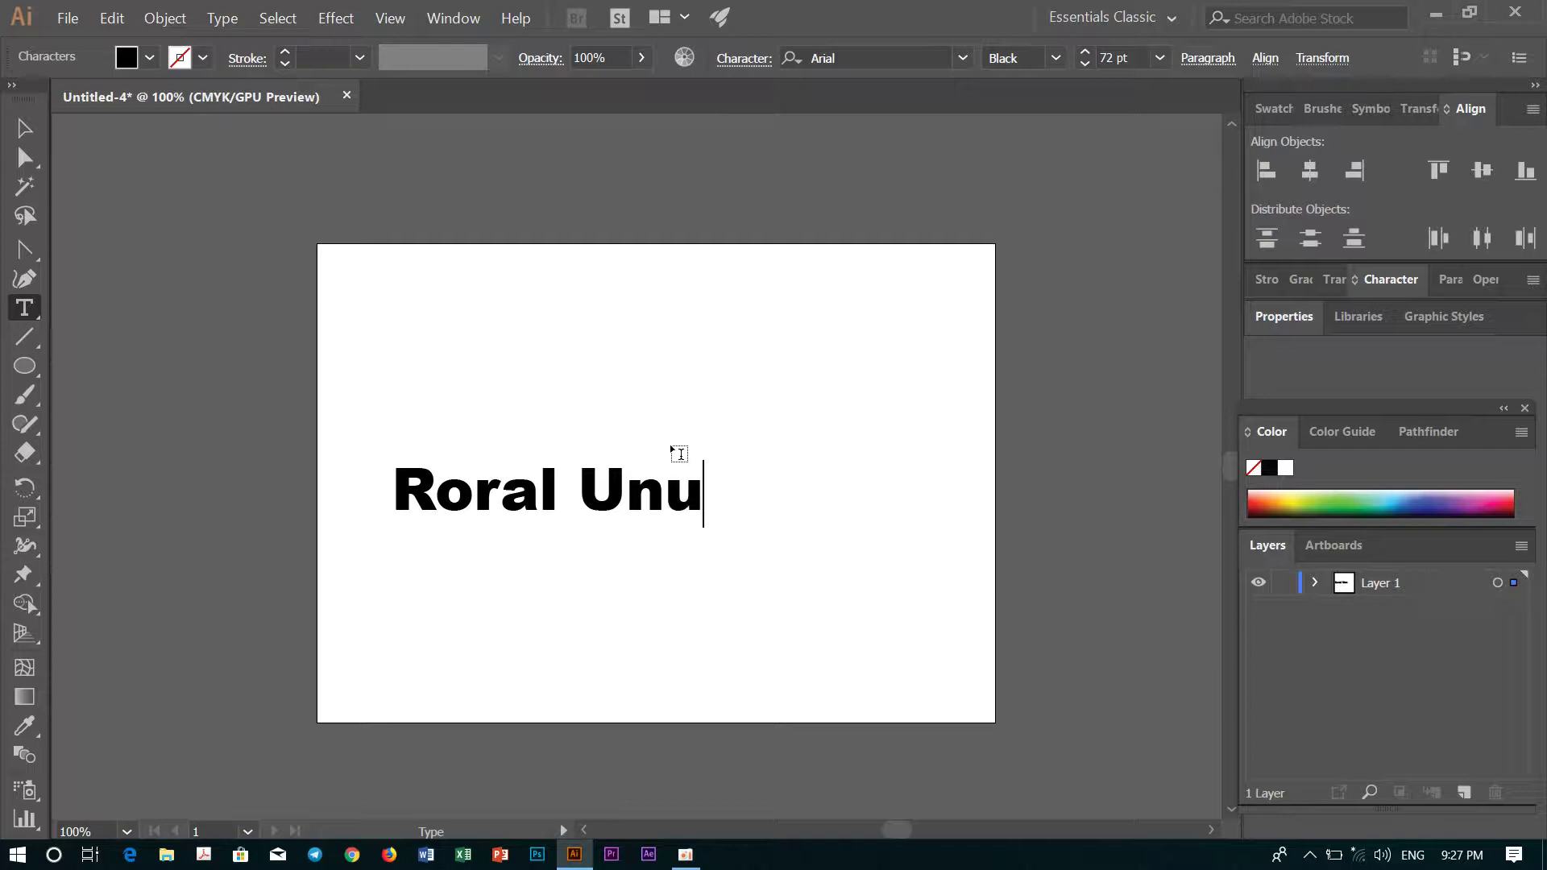
pyautogui.write('versi')
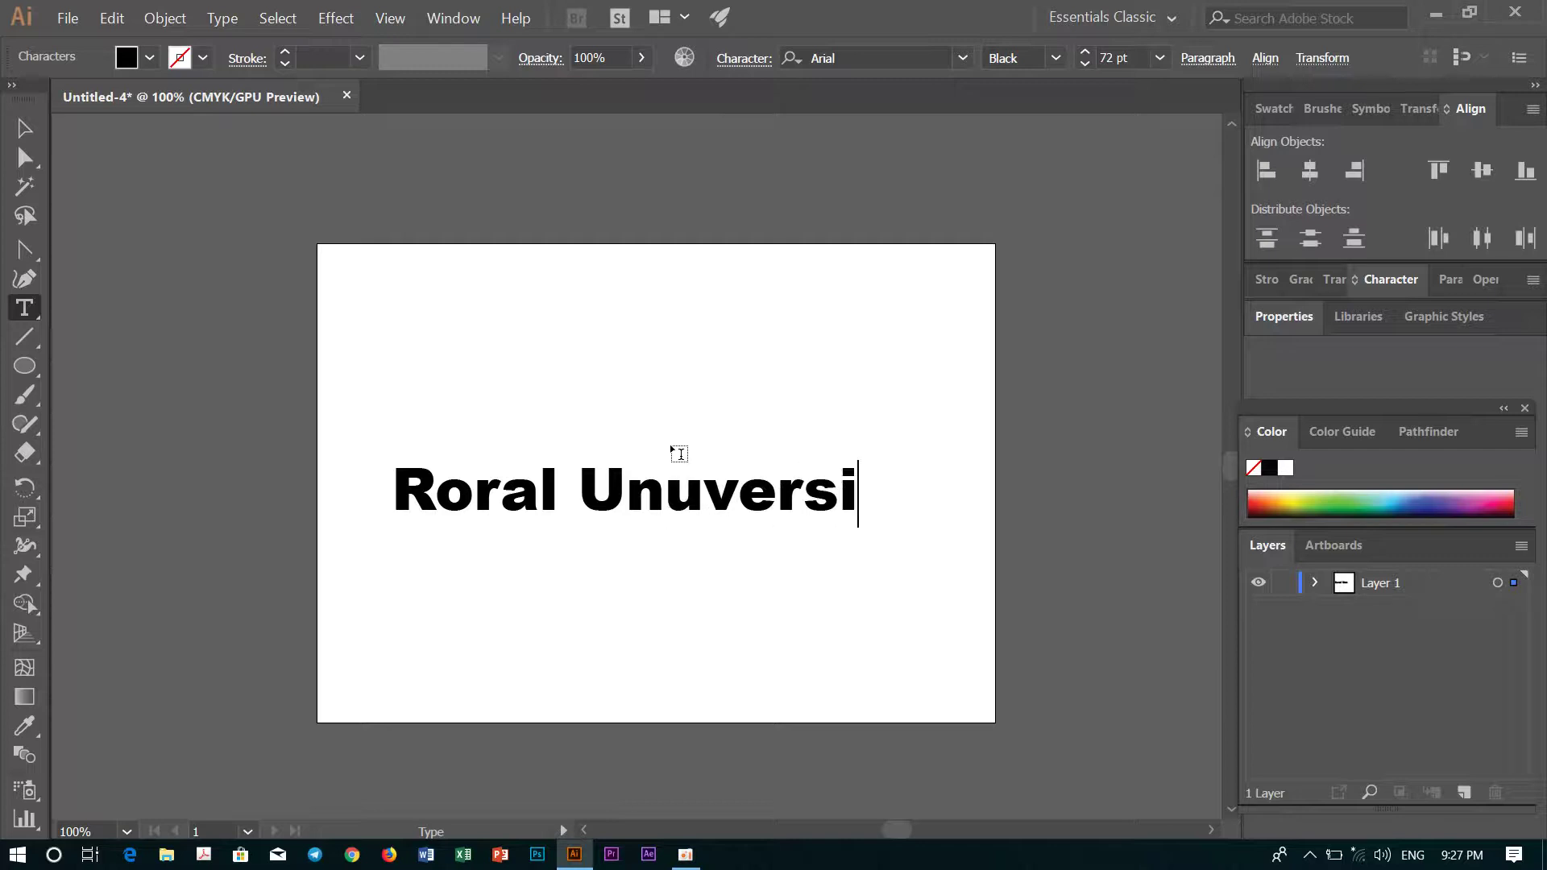
pyautogui.write('ty ')
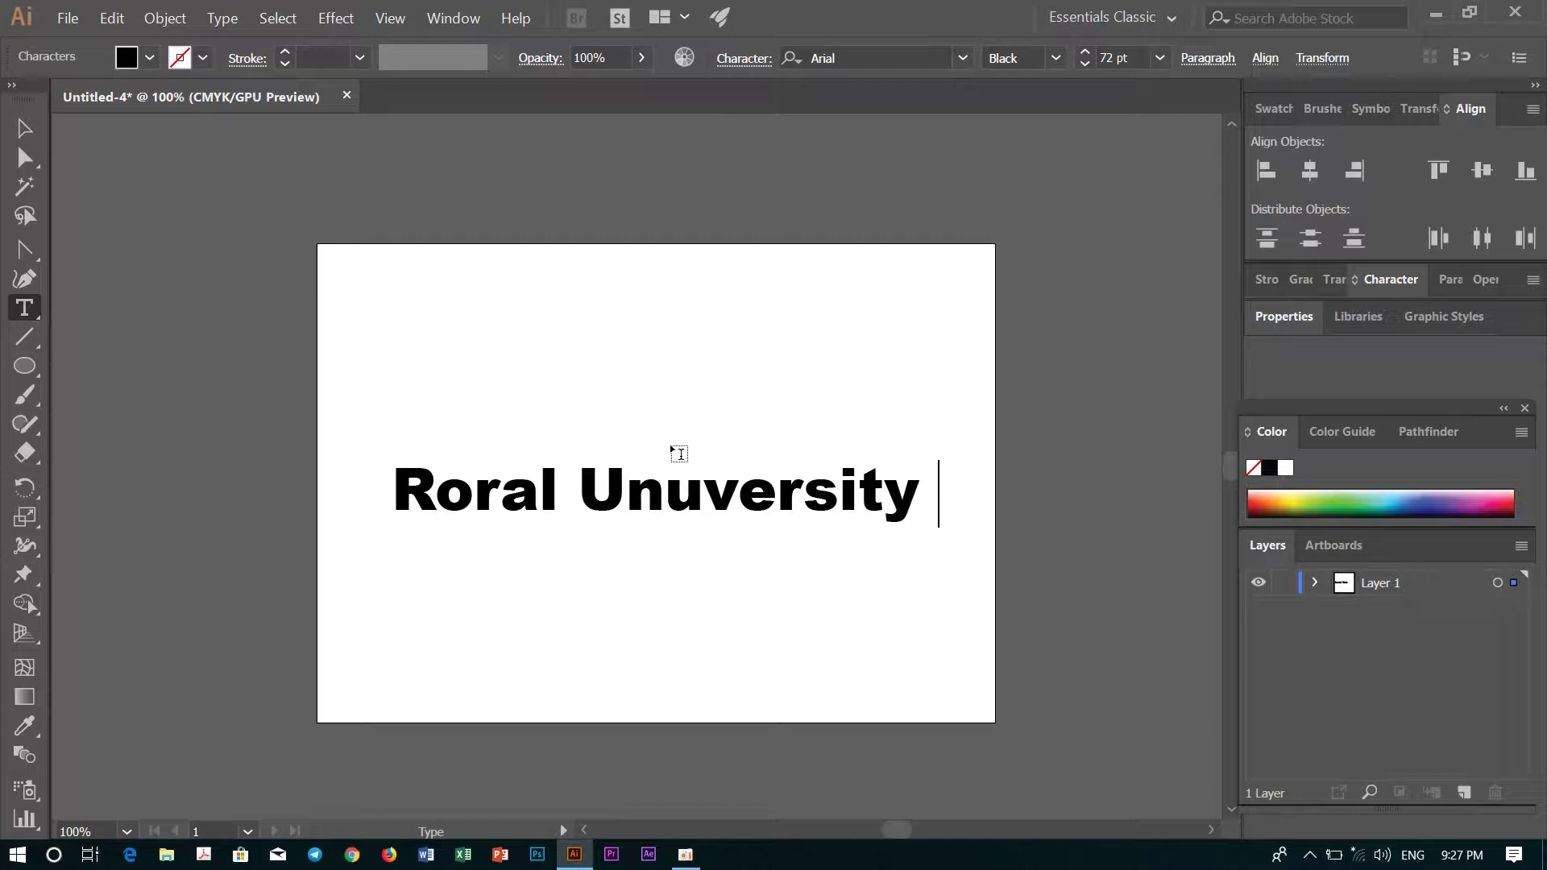
pyautogui.write('of ')
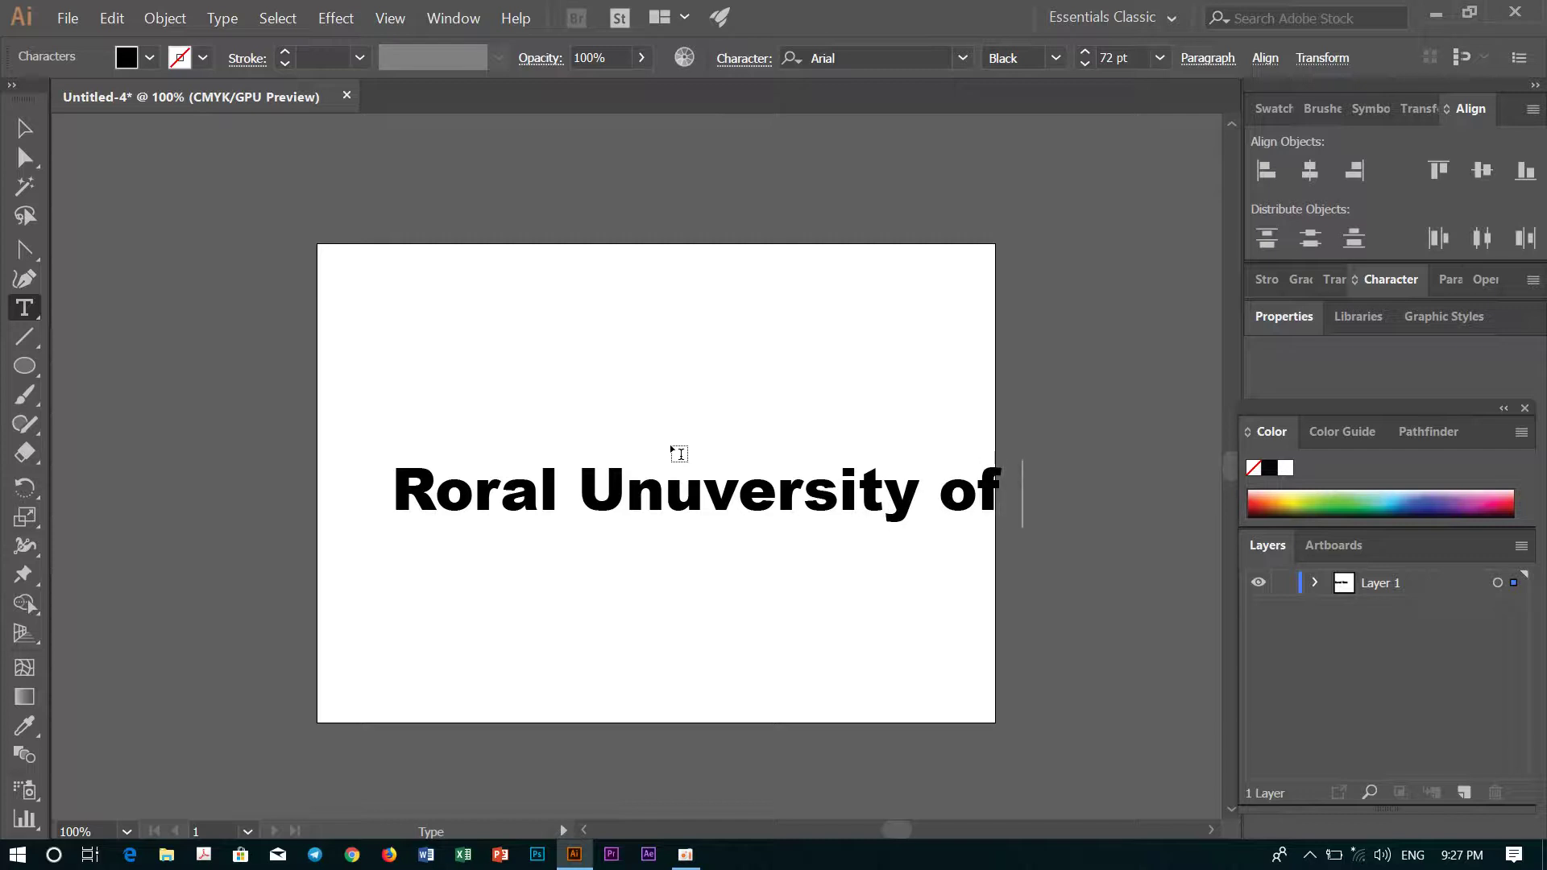
pyautogui.write('Ph')
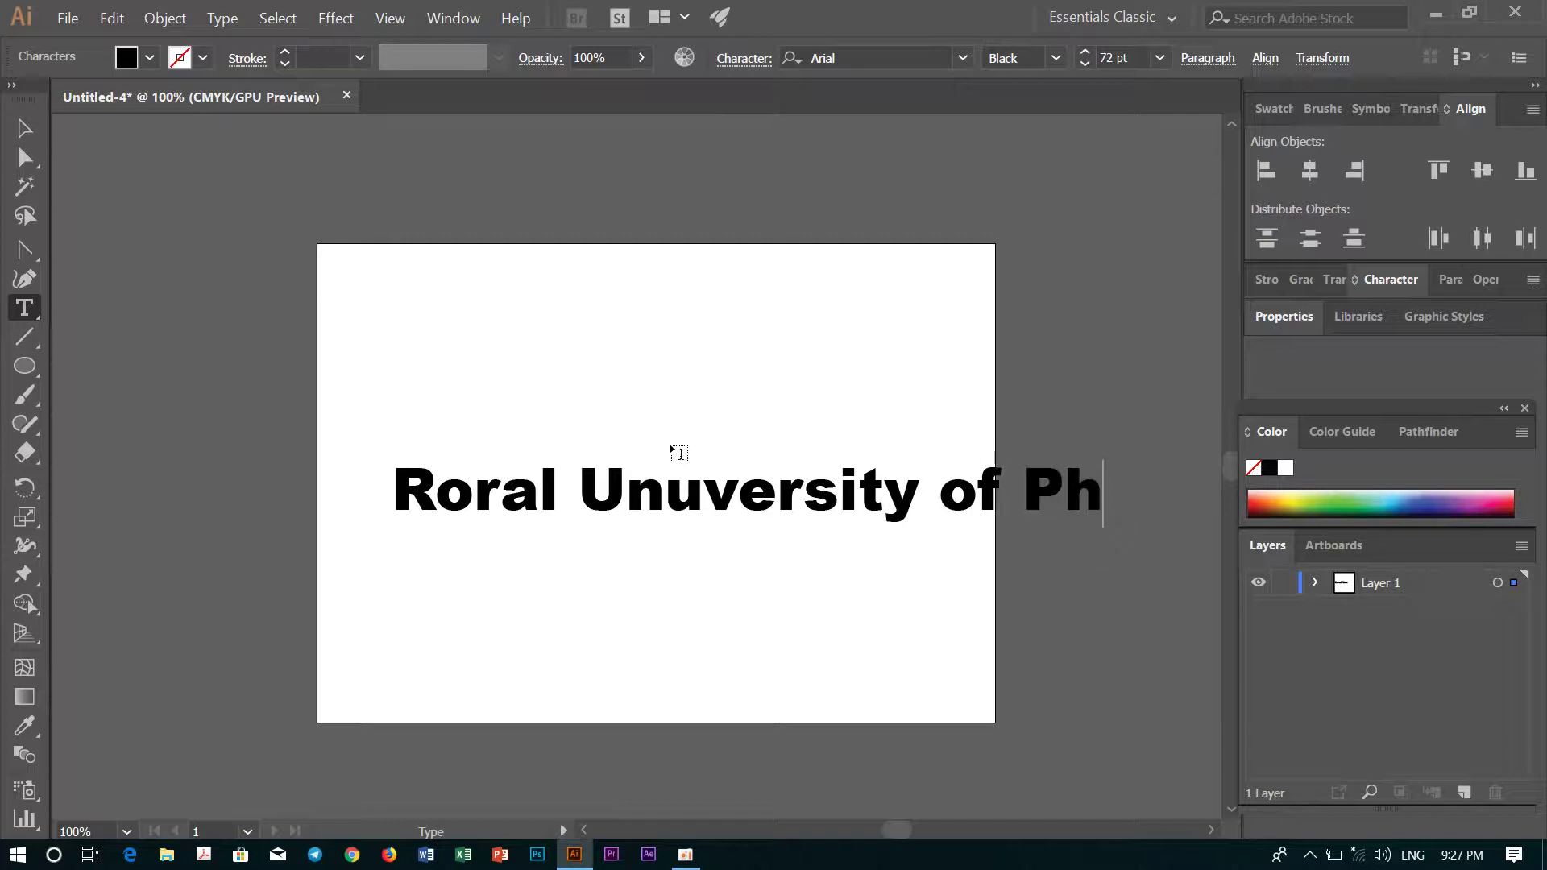
pyautogui.write('nom')
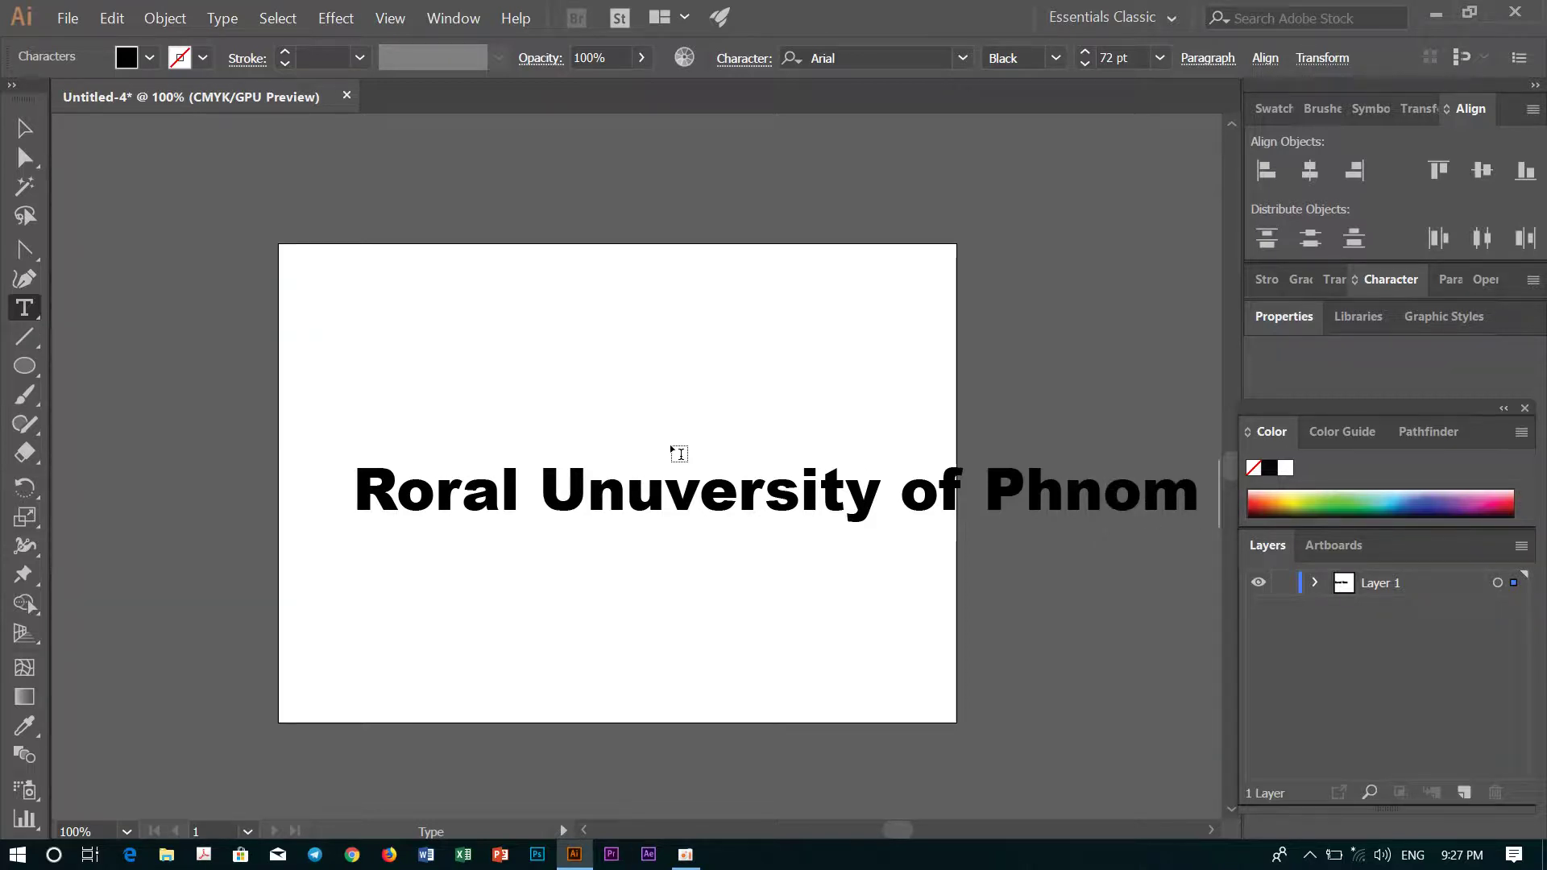
pyautogui.write(' Penh')
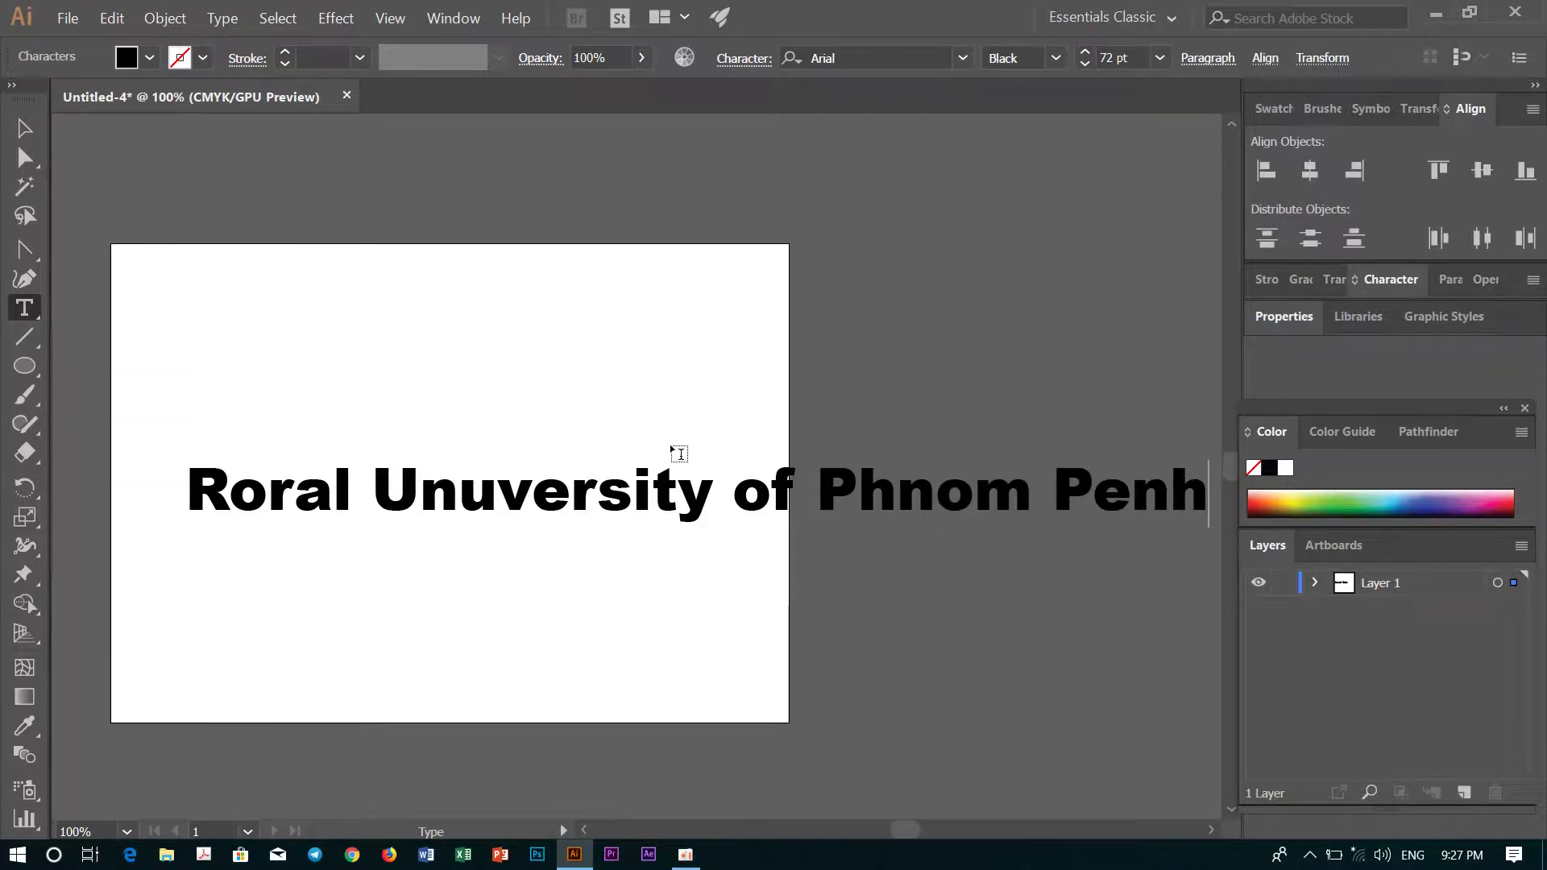
# Step: Select all the heading text and reduce its size to 60 pt, then 48 pt
pyautogui.hotkey('ctrl', 'a')
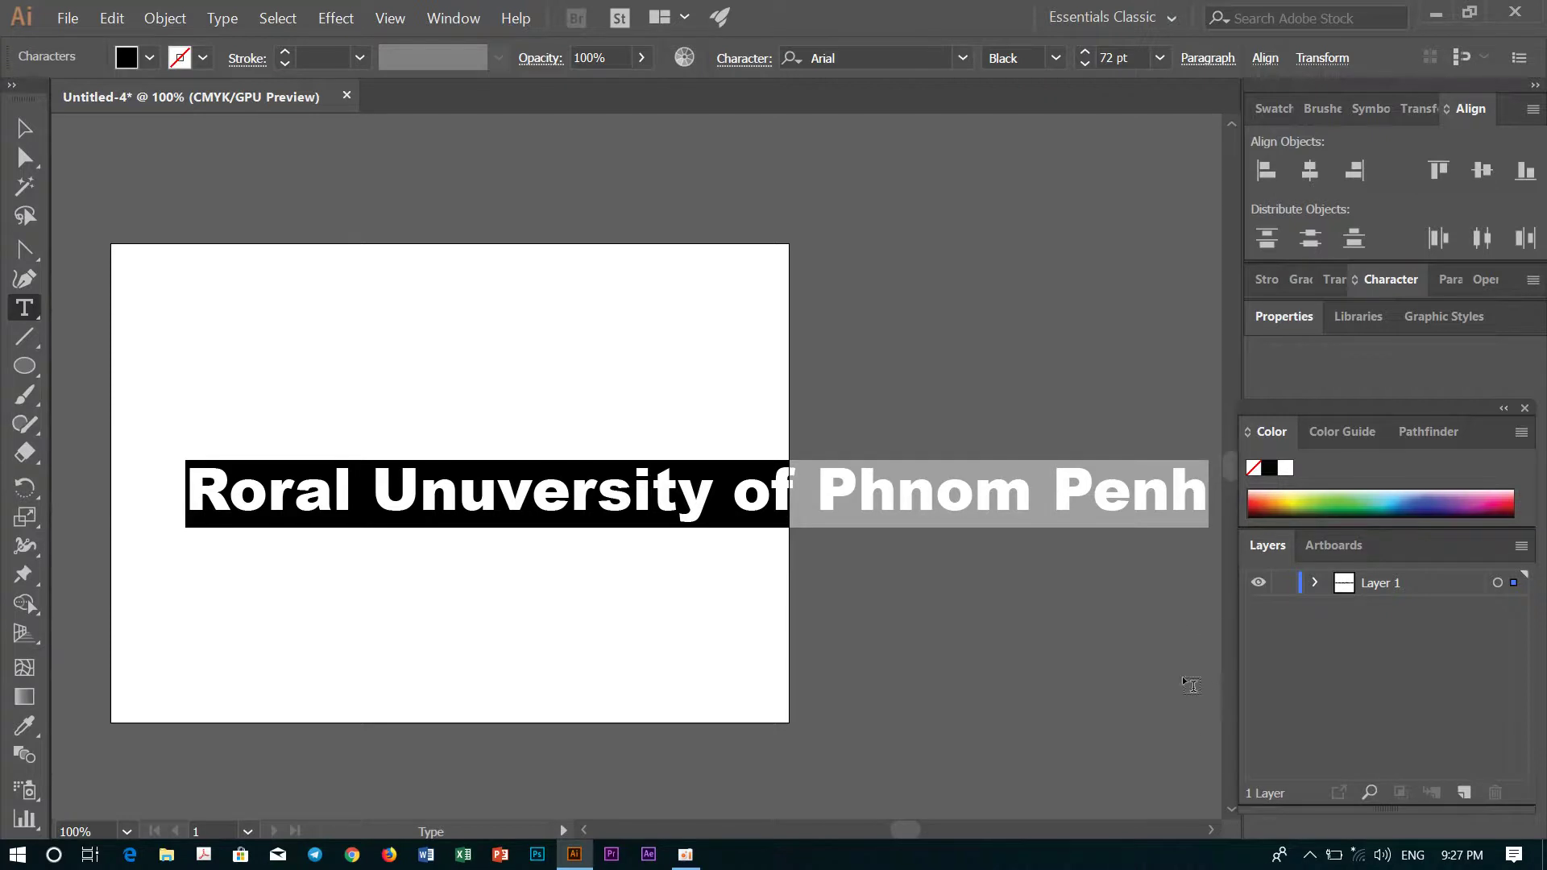
pyautogui.click(1000, 504)
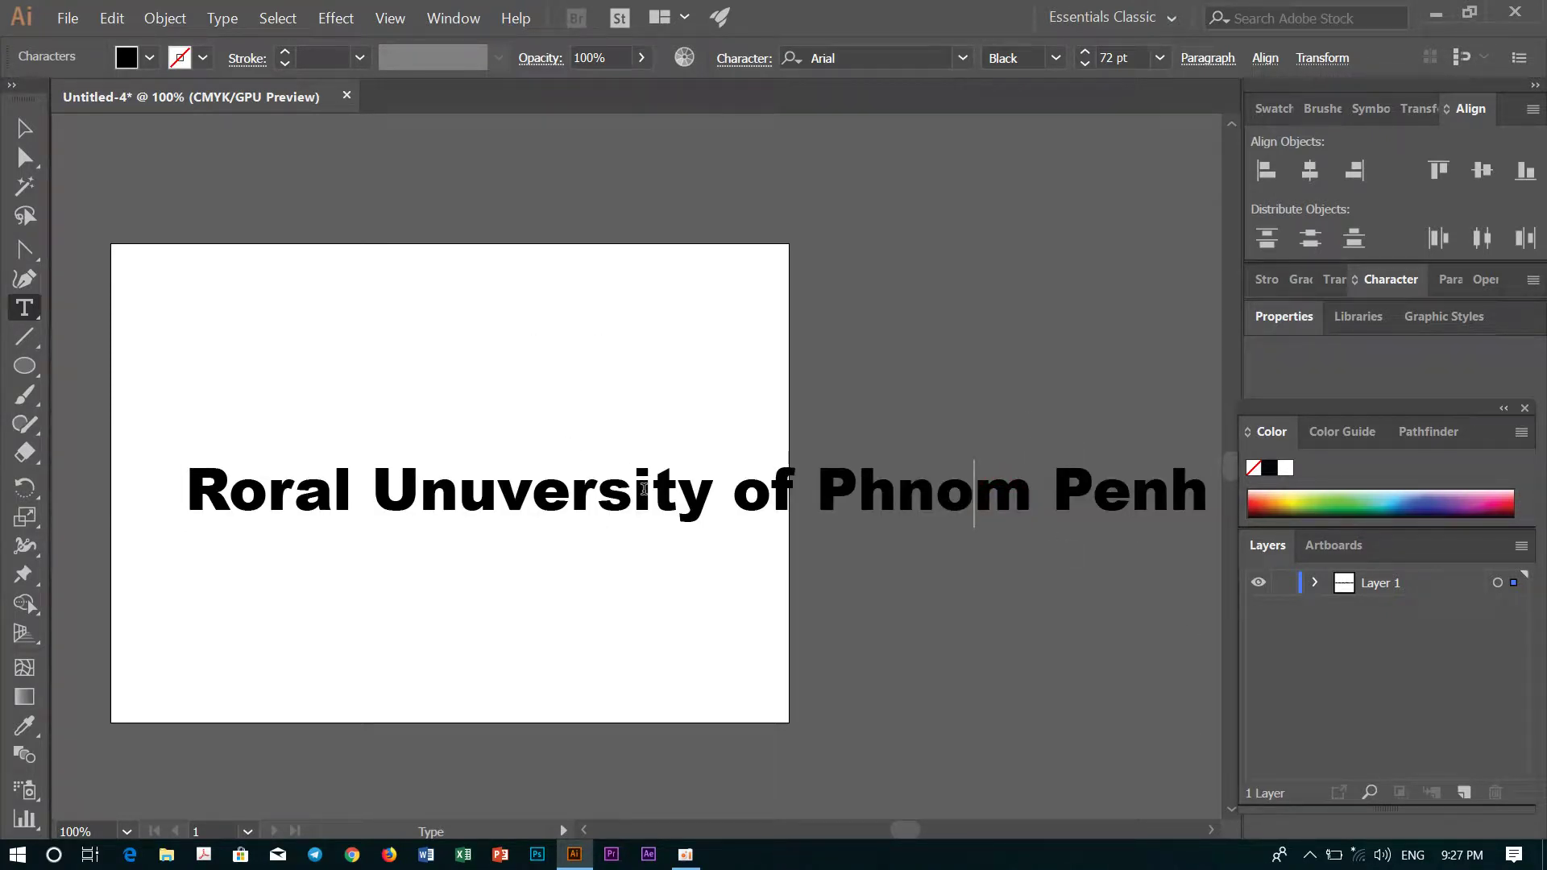
pyautogui.hotkey('ctrl', 'a')
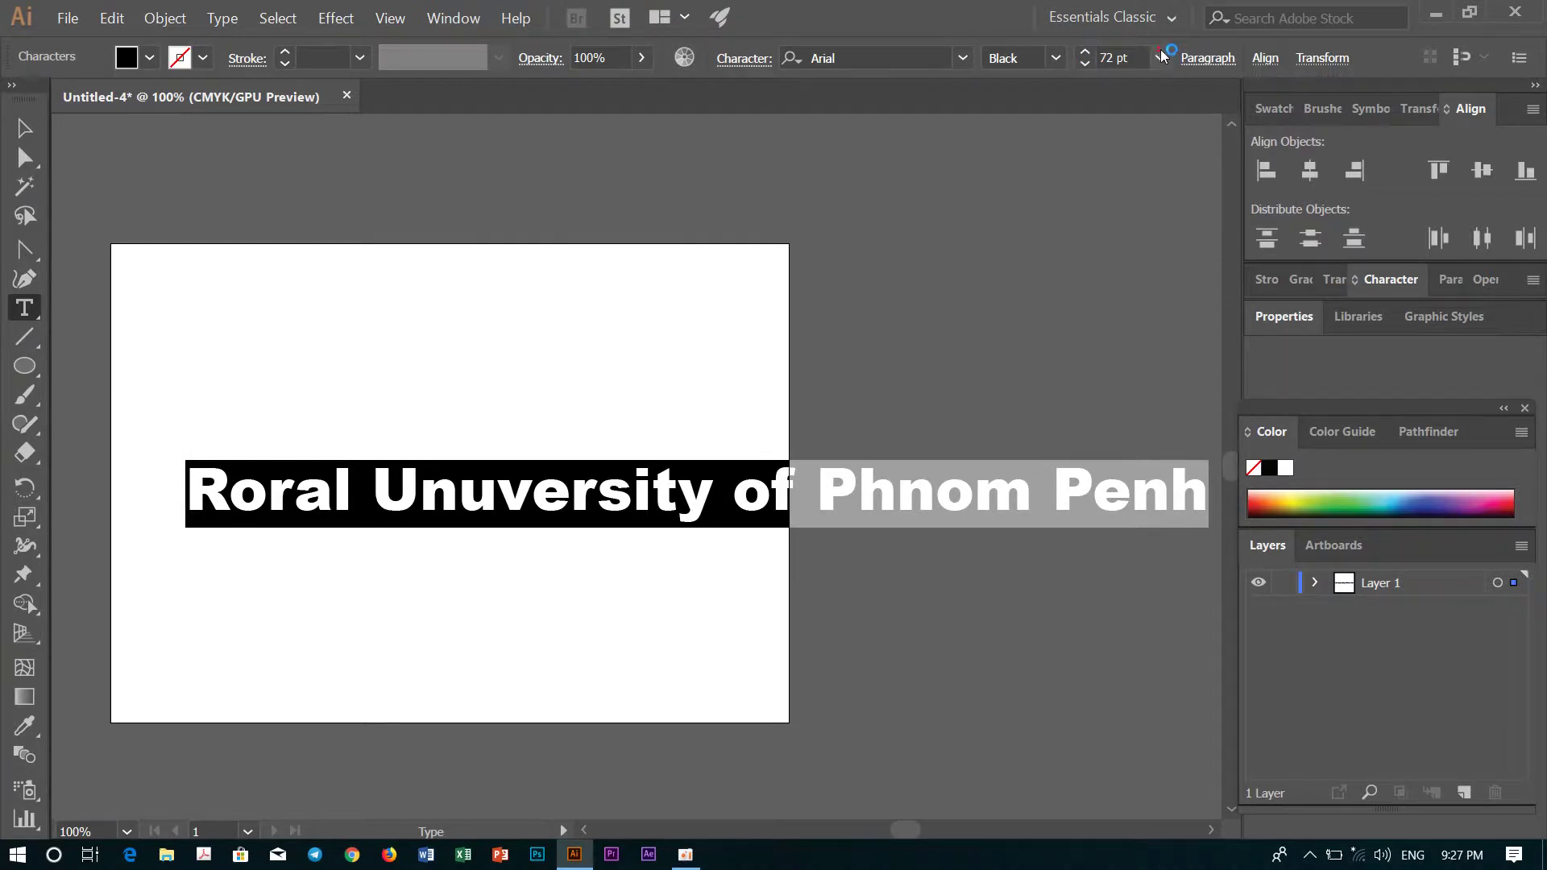
pyautogui.click(1161, 56)
pyautogui.click(1186, 463)
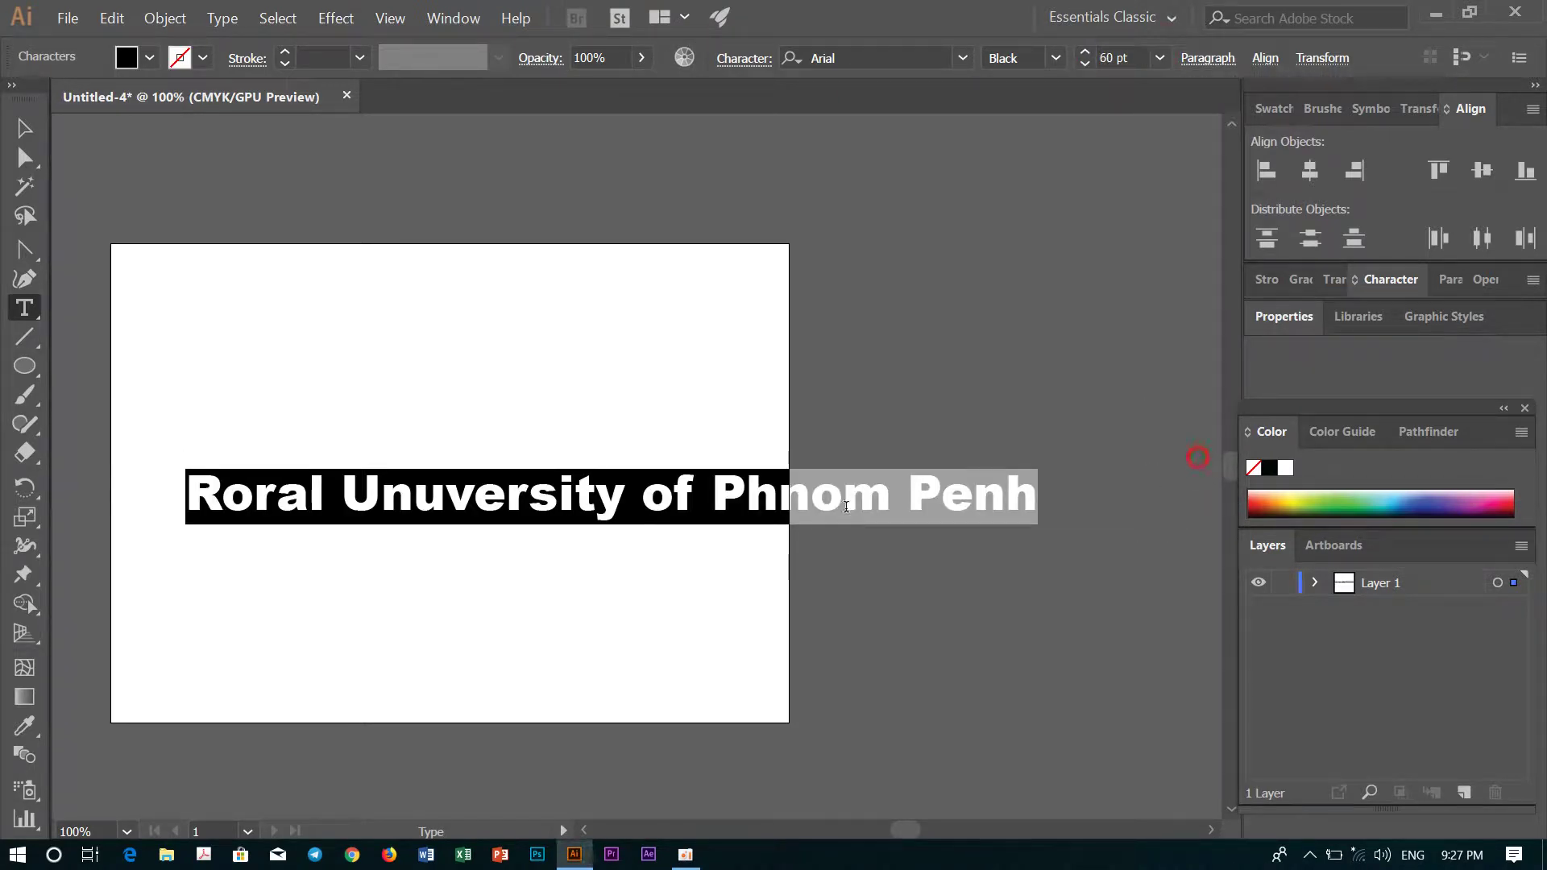
pyautogui.click(1158, 58)
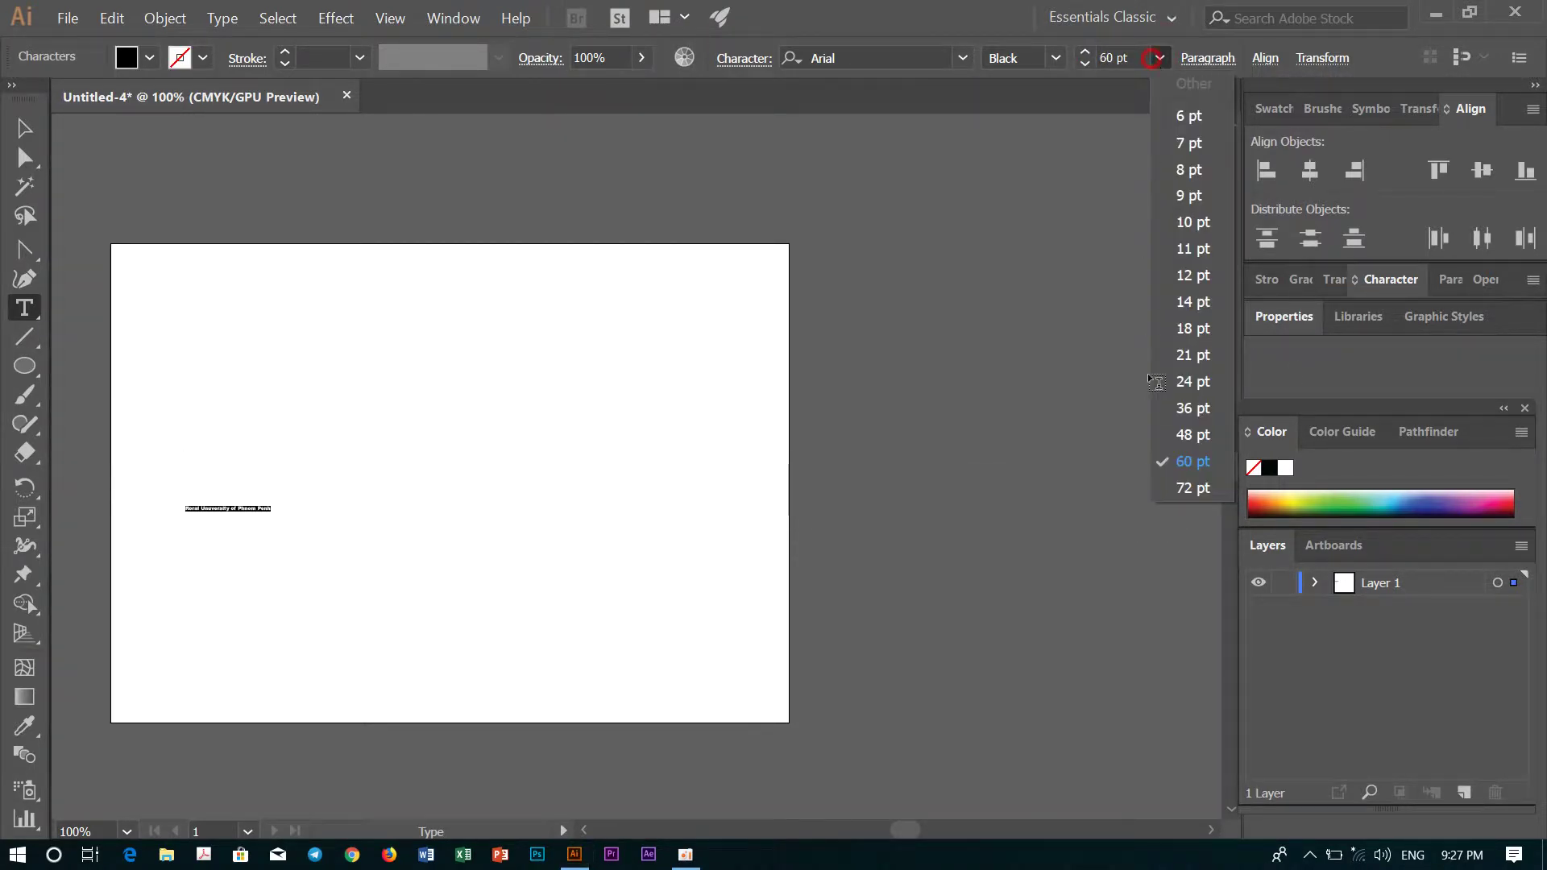
pyautogui.click(1193, 434)
# Step: With the Selection tool, move the heading left and up, then reselect it
pyautogui.click(22, 124)
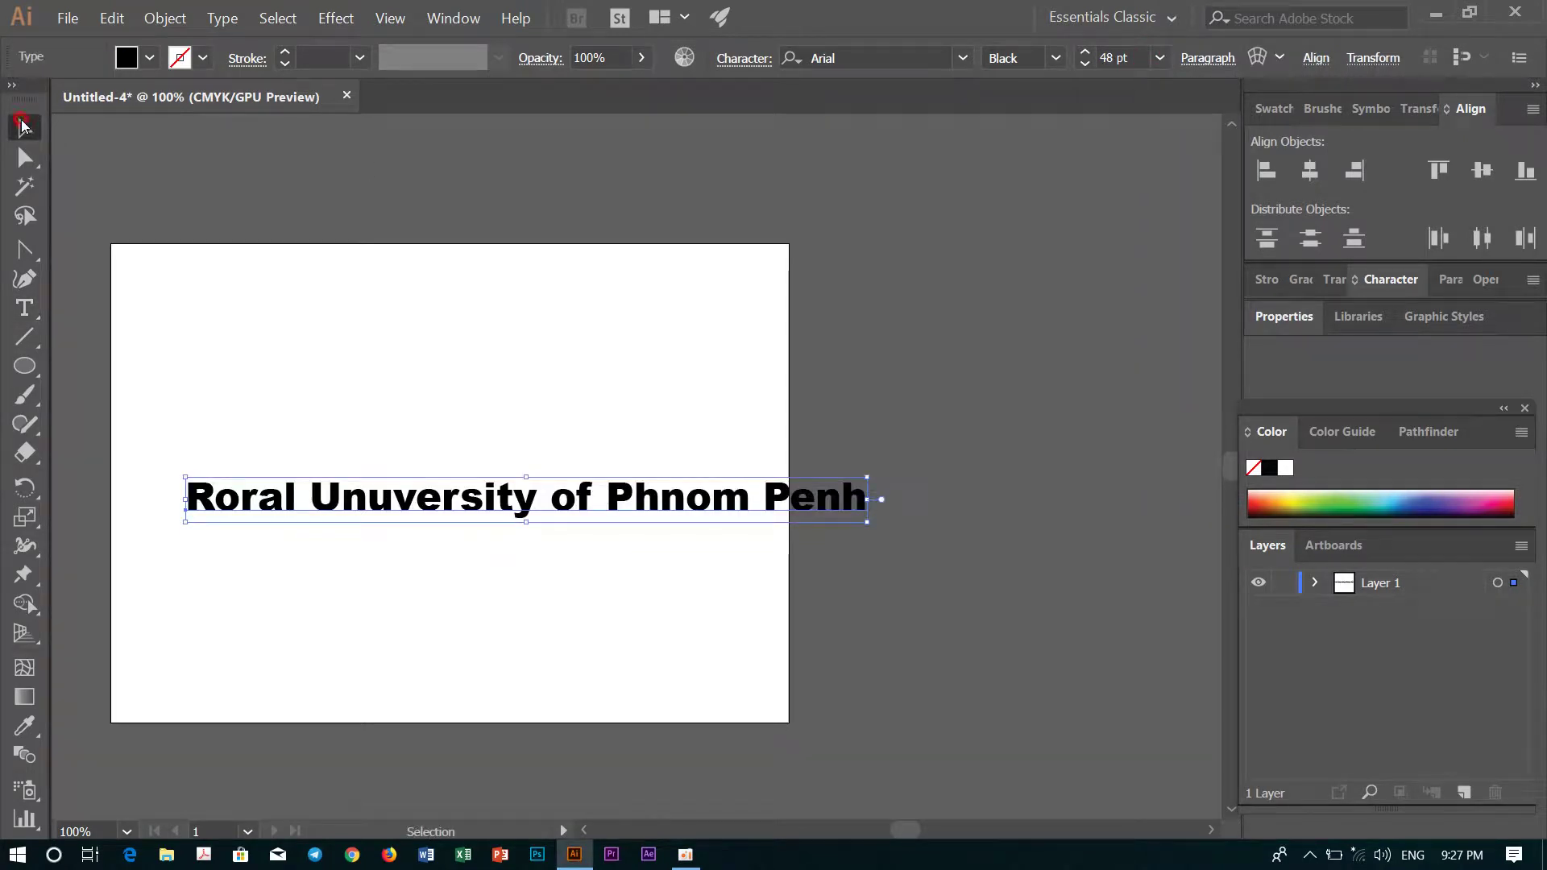
pyautogui.moveTo(424, 507); pyautogui.dragTo(376, 499)
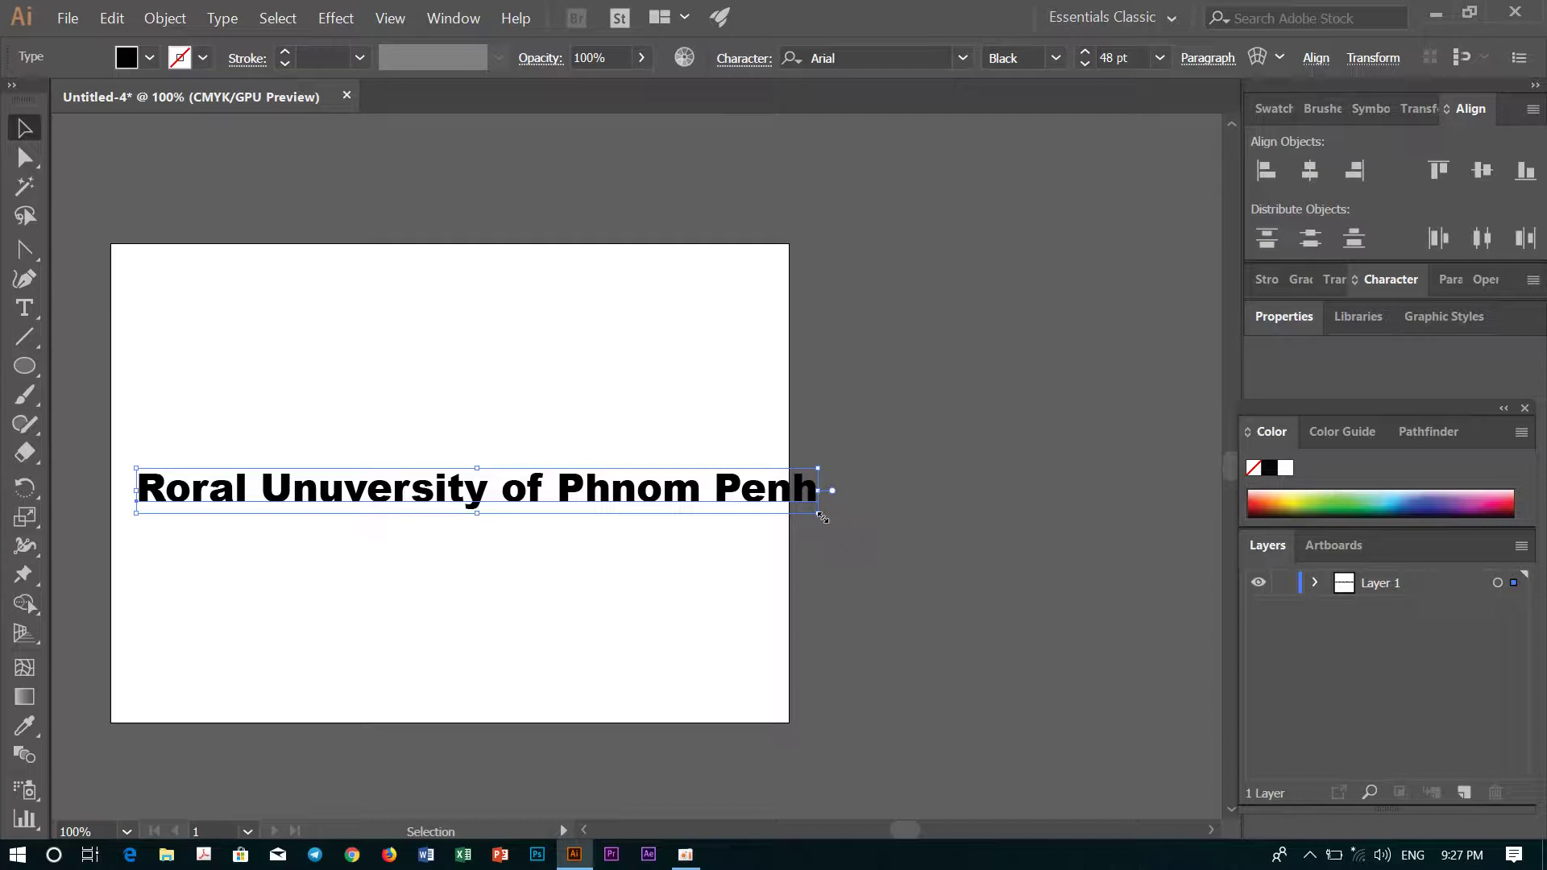
pyautogui.click(847, 540)
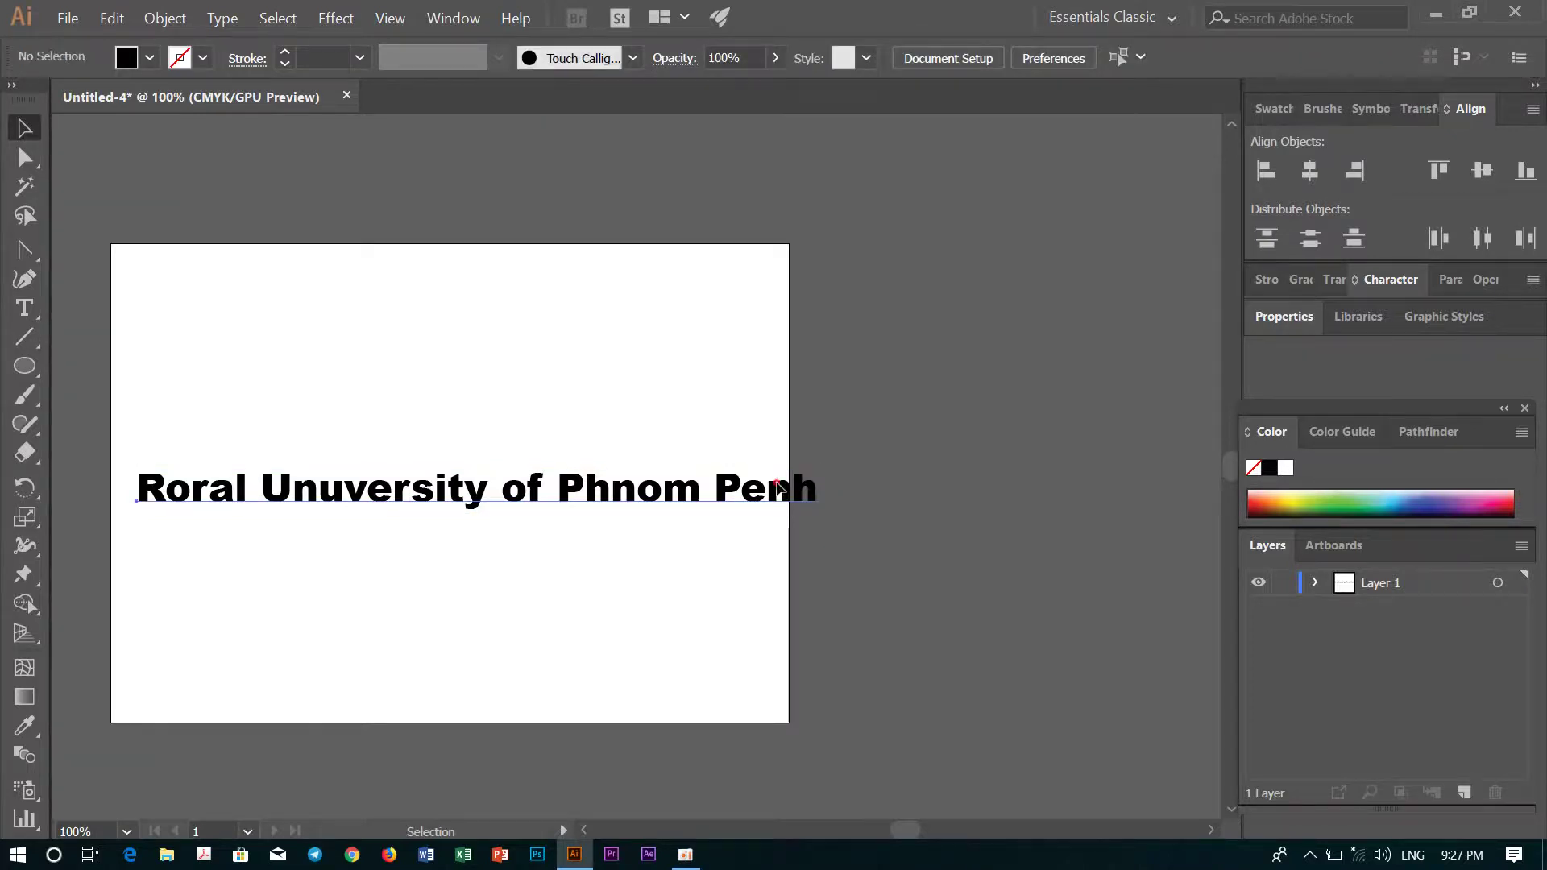
pyautogui.click(801, 509)
pyautogui.click(868, 538)
pyautogui.click(788, 493)
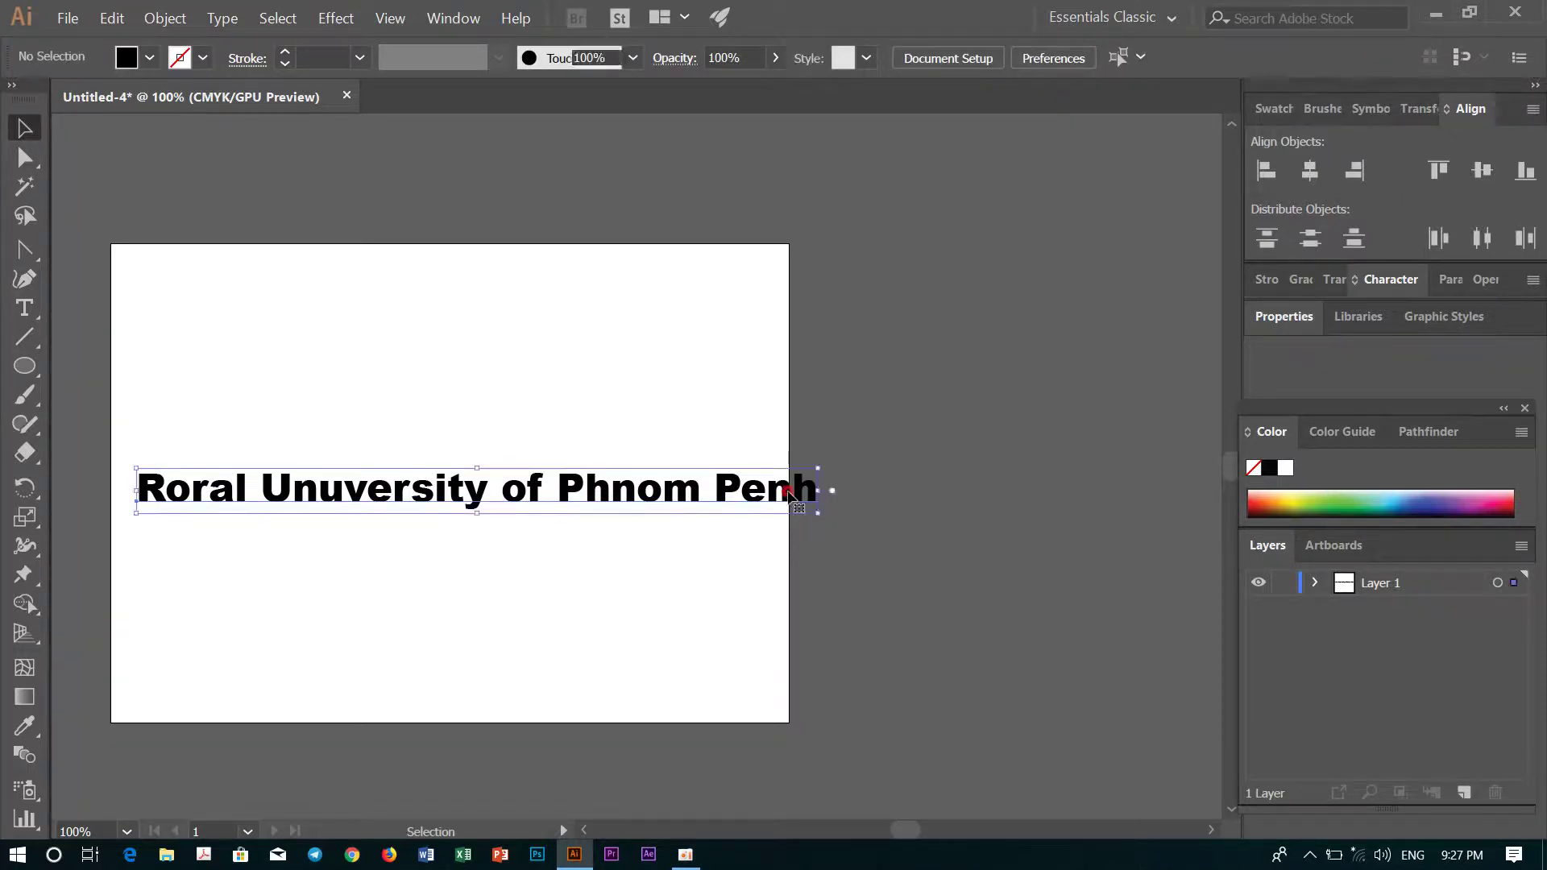
# Step: Rescale the heading by its bounding box to fit the artboard width (about 61.42 pt), then open Start
pyautogui.moveTo(820, 517); pyautogui.dragTo(1106, 532)
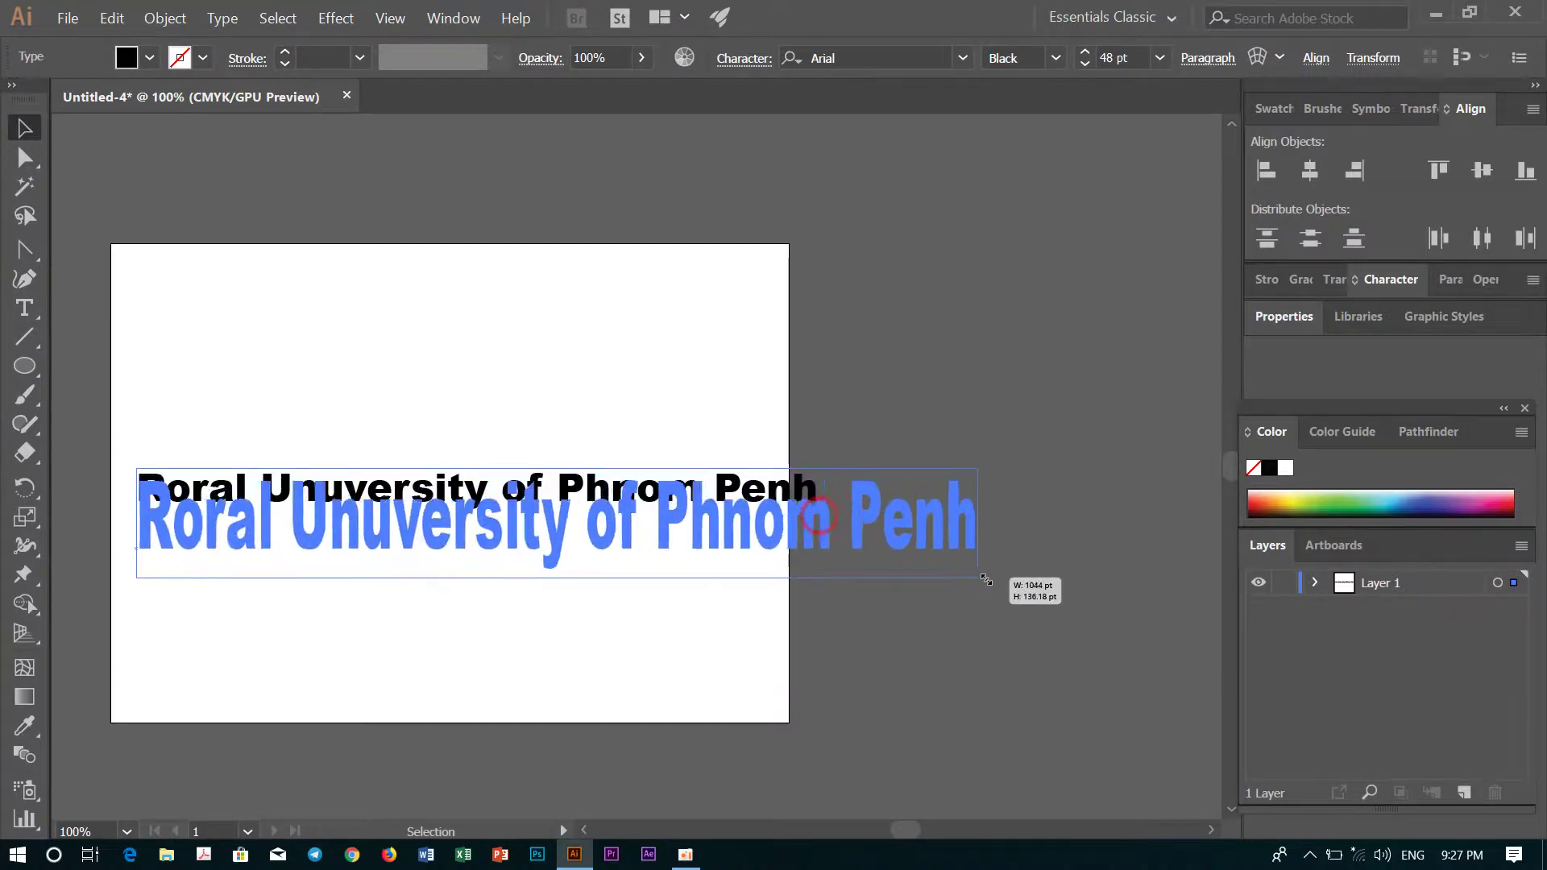
pyautogui.click(1014, 540)
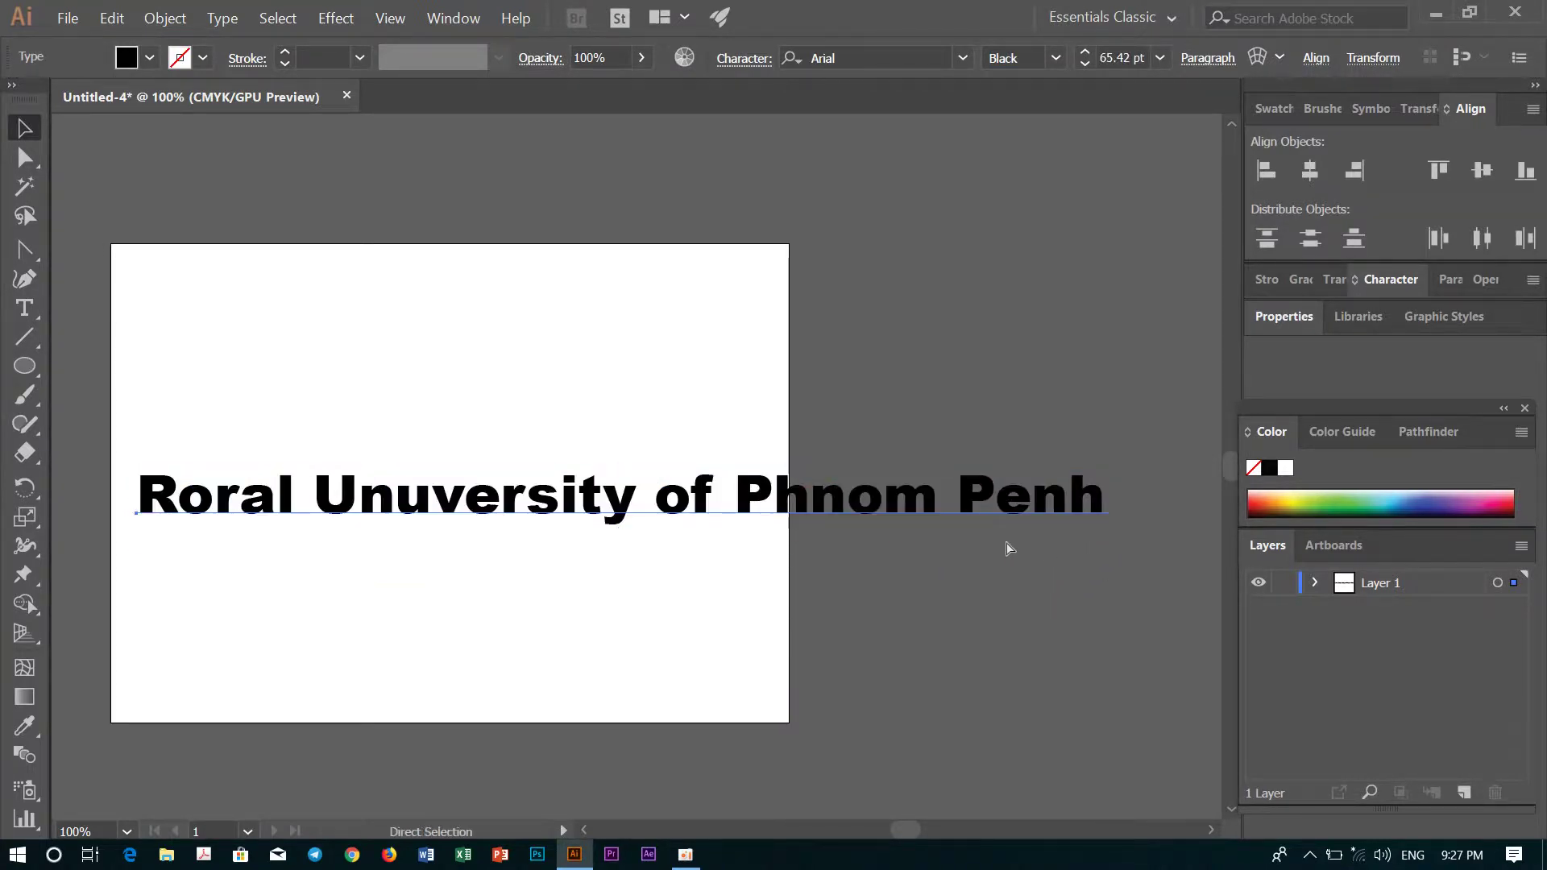
pyautogui.hotkey('ctrl', 'z')
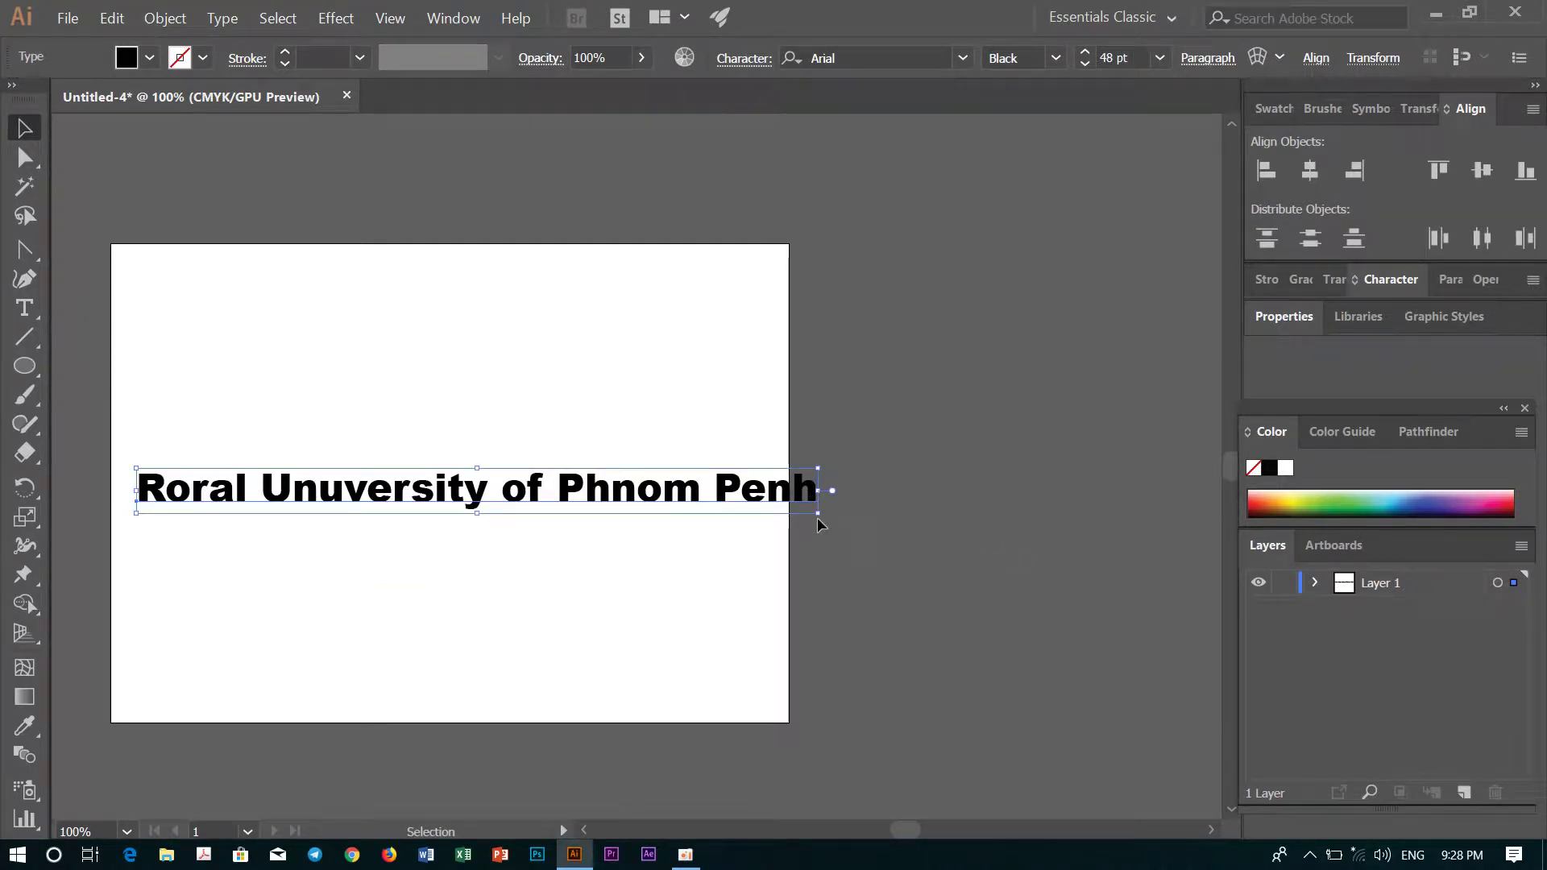
pyautogui.moveTo(817, 516)
pyautogui.mouseDown()
pyautogui.moveTo(758, 495)
pyautogui.moveTo(898, 604)
pyautogui.moveTo(642, 442)
pyautogui.moveTo(1008, 535)
pyautogui.moveTo(869, 530)
pyautogui.mouseUp()
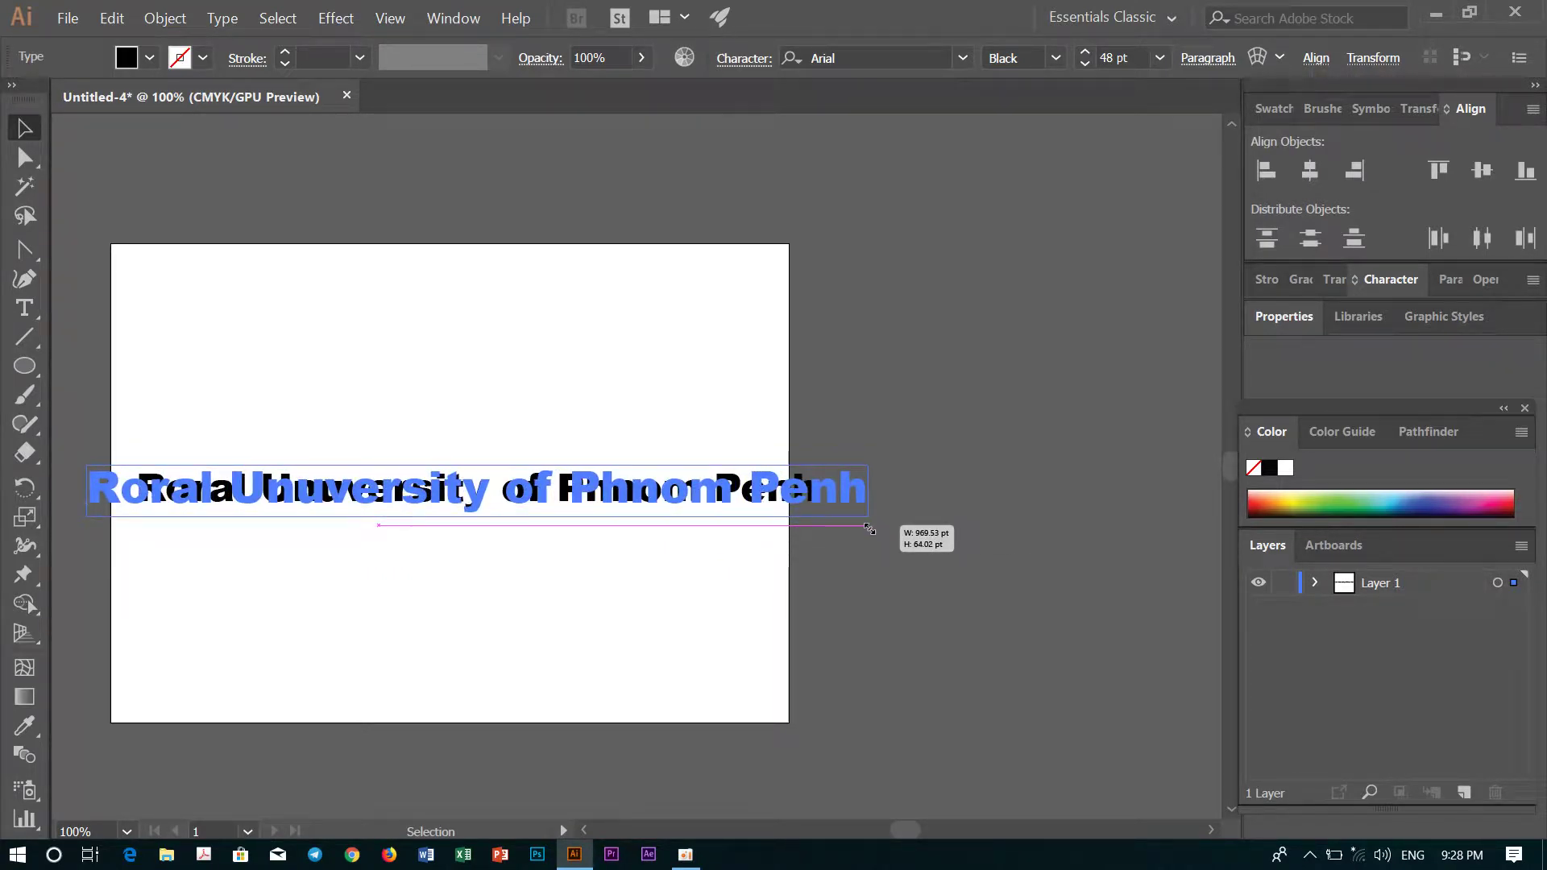
pyautogui.moveTo(870, 529)
pyautogui.mouseDown()
pyautogui.moveTo(938, 535)
pyautogui.moveTo(752, 515)
pyautogui.moveTo(742, 539)
pyautogui.moveTo(804, 532)
pyautogui.moveTo(798, 520)
pyautogui.moveTo(812, 536)
pyautogui.moveTo(776, 544)
pyautogui.moveTo(701, 506)
pyautogui.mouseUp()
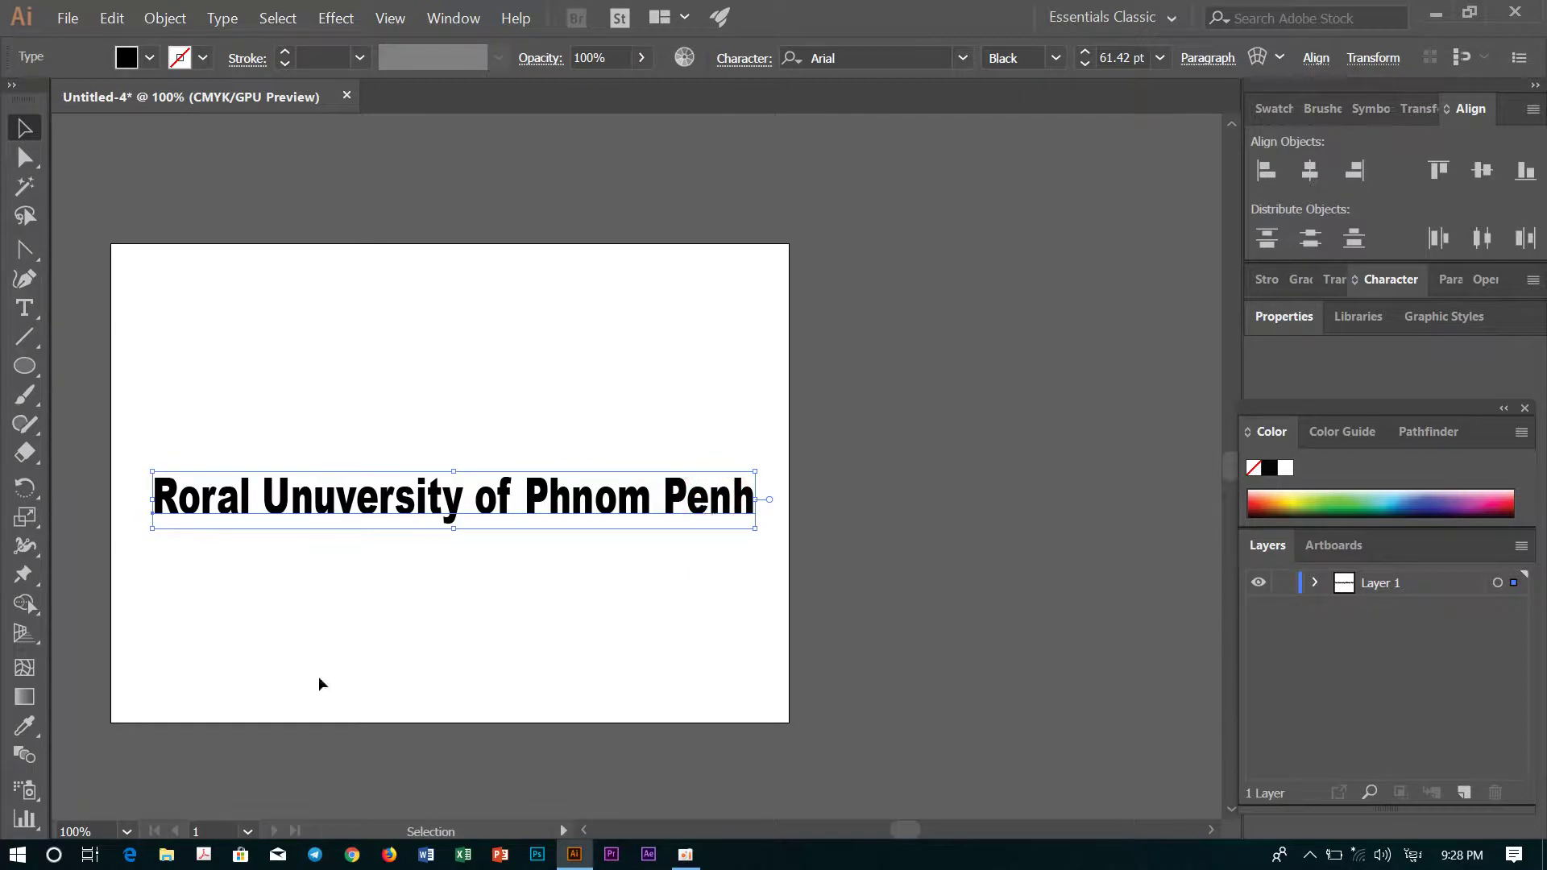
pyautogui.click(18, 854)
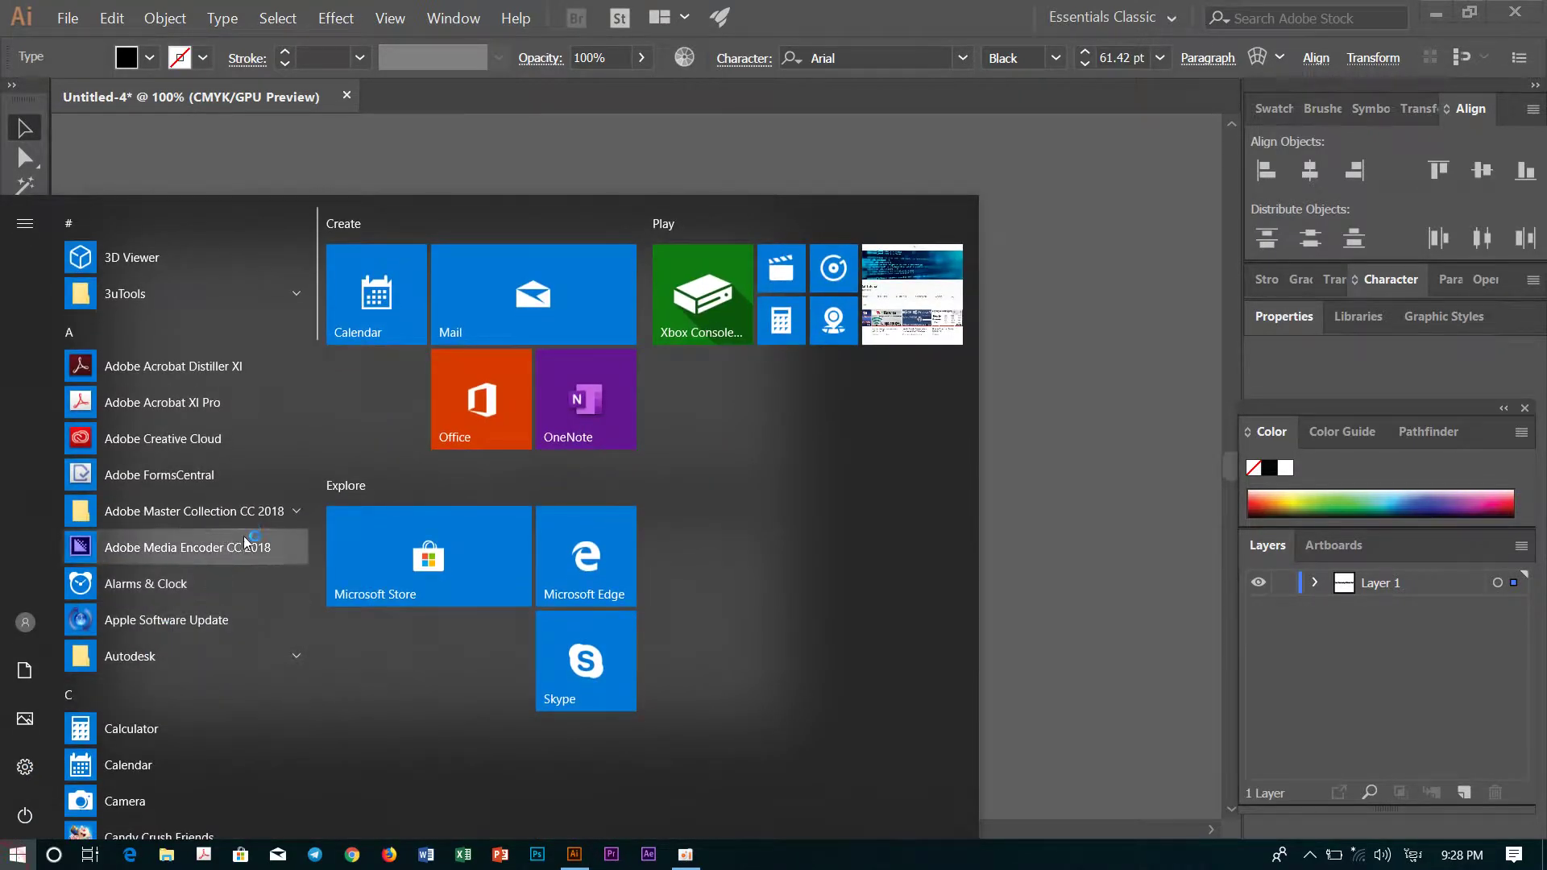
# Step: Close the Start menu and reselect the heading text object
pyautogui.click(236, 511)
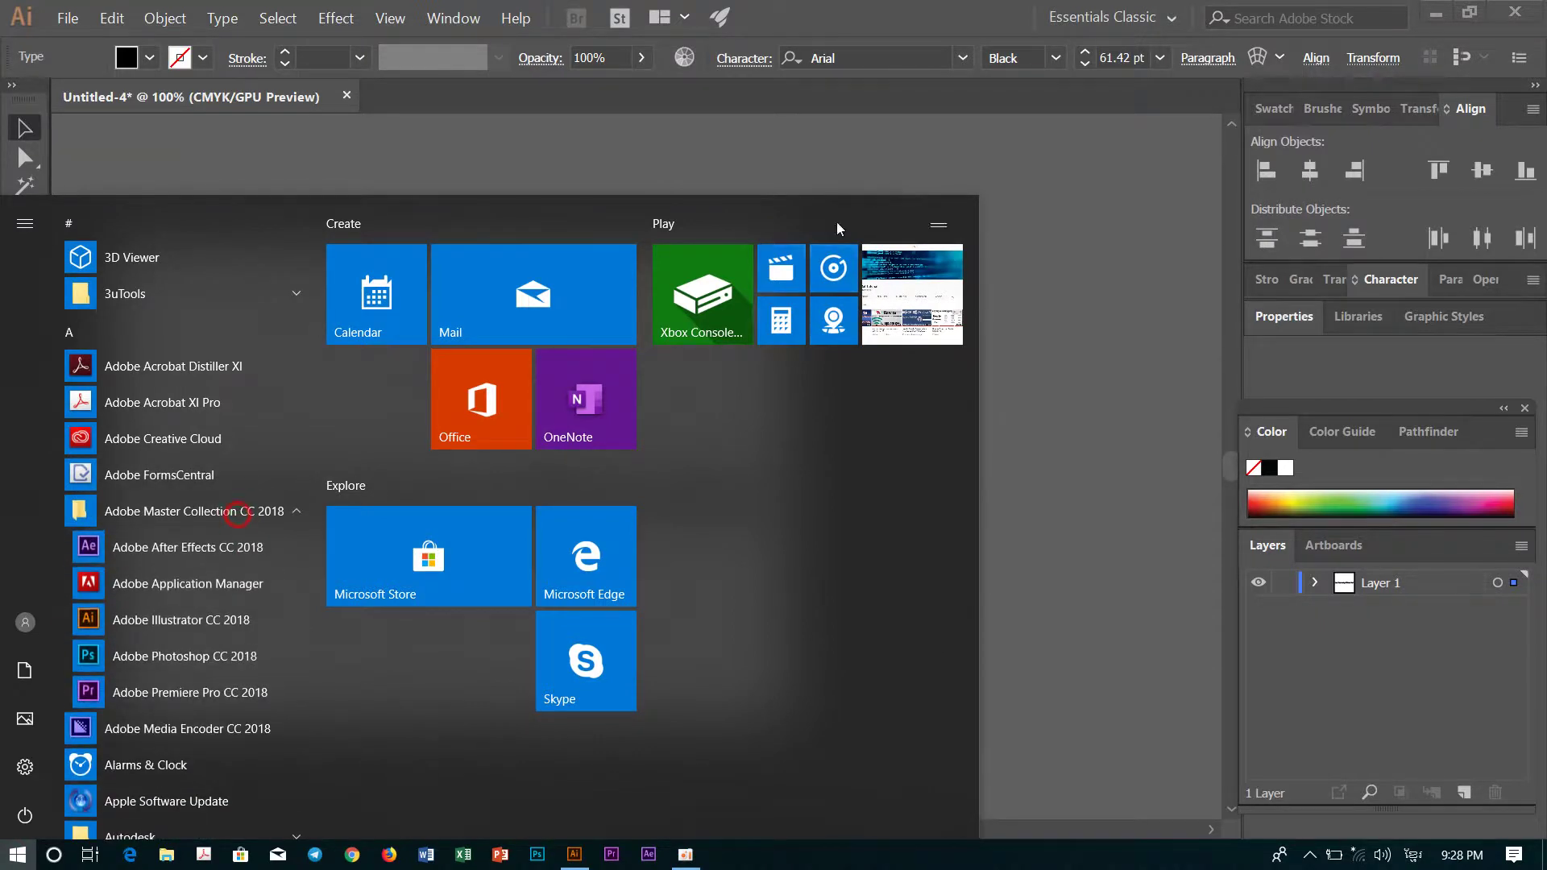
pyautogui.click(852, 159)
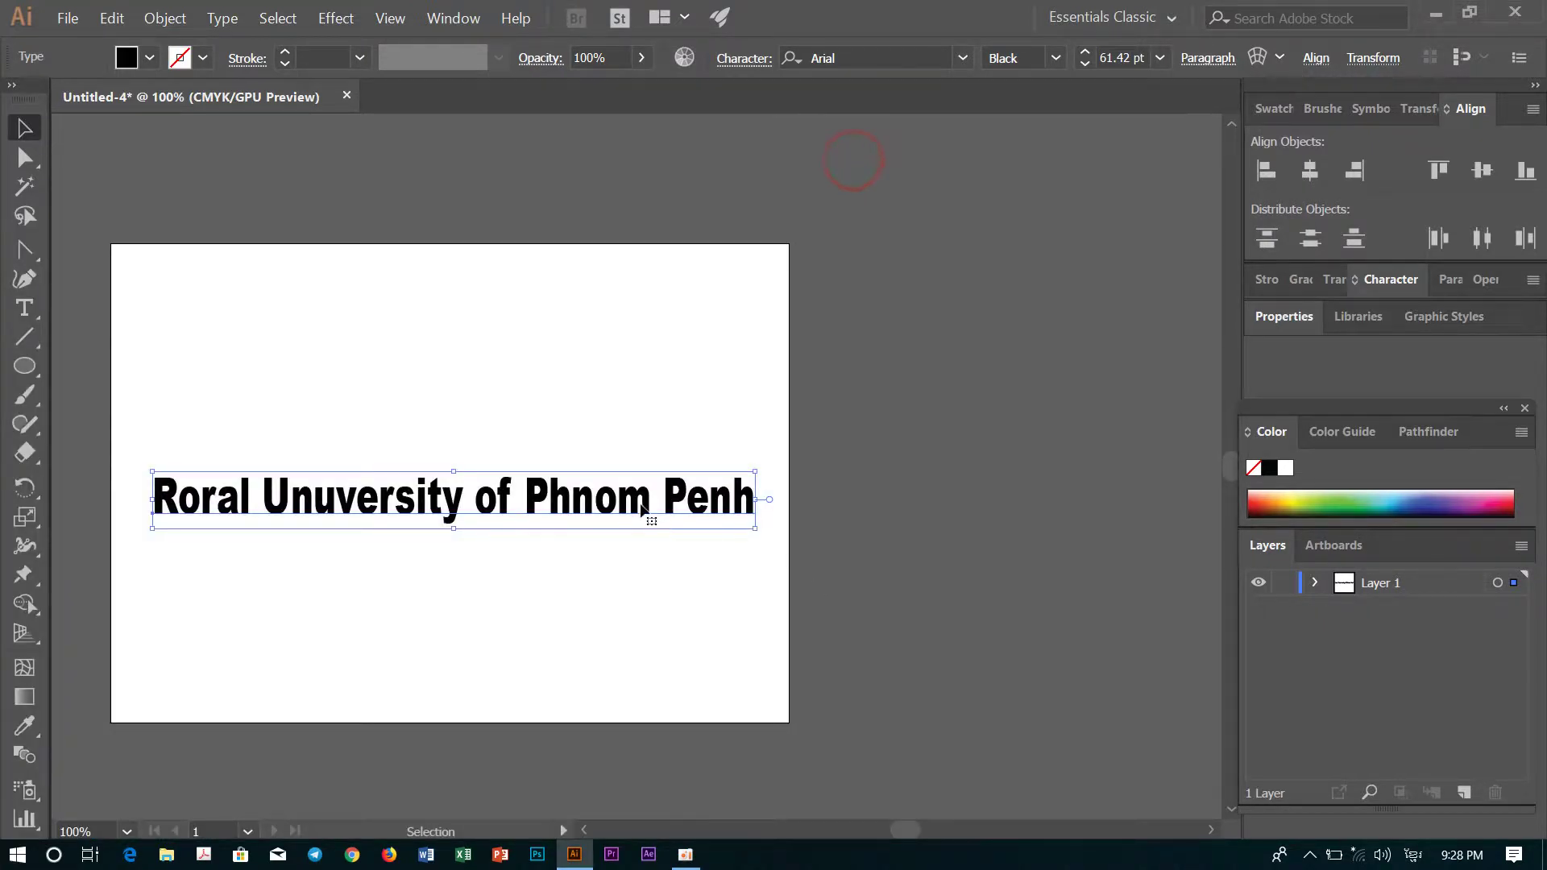
pyautogui.click(652, 397)
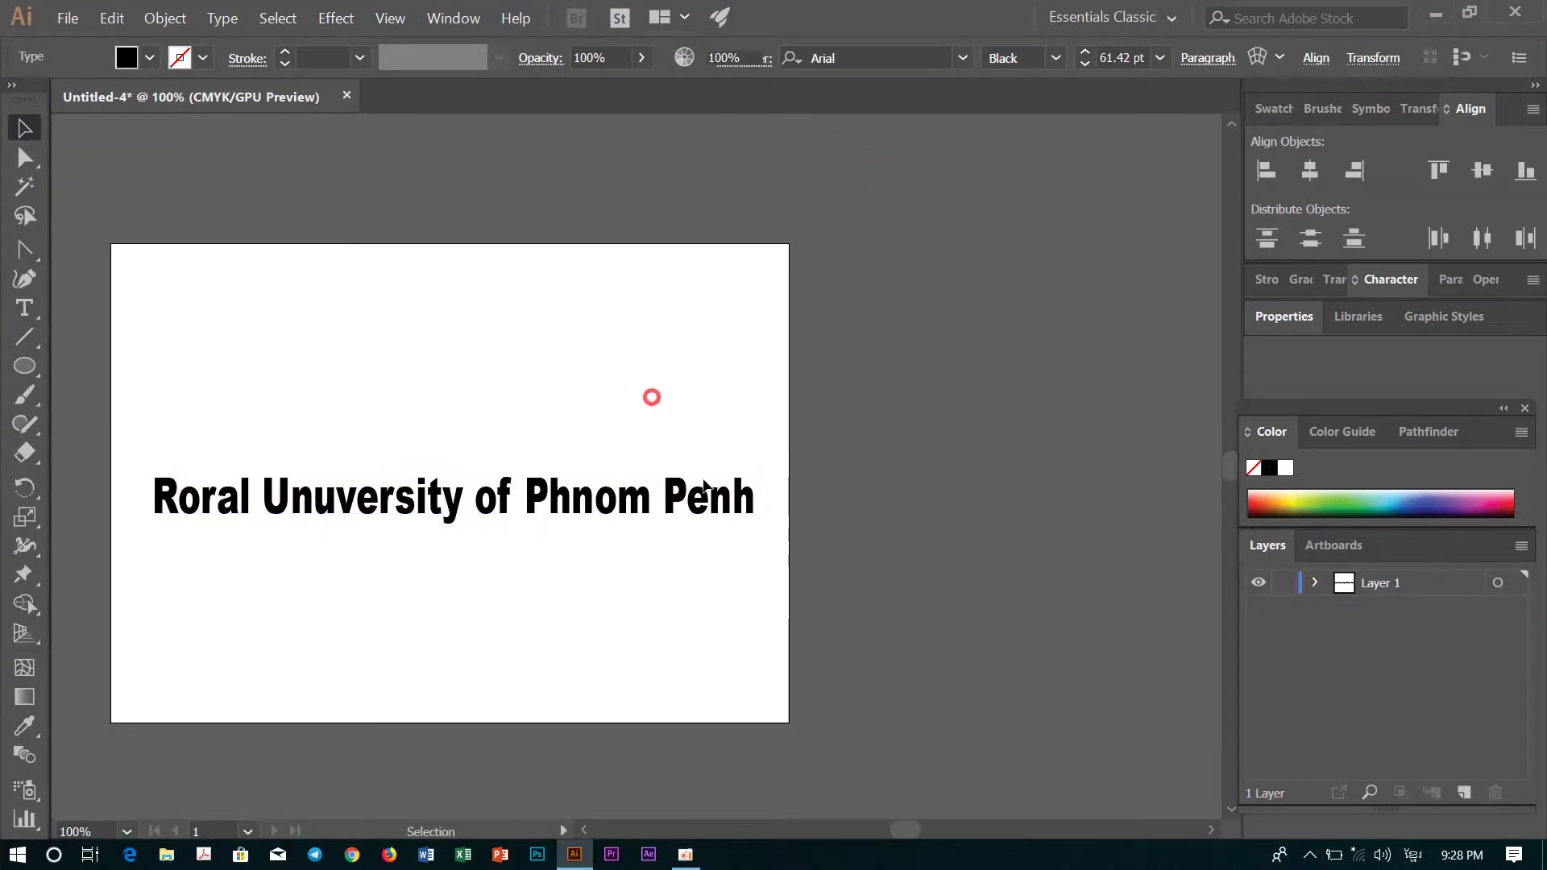
pyautogui.click(699, 493)
pyautogui.click(826, 573)
pyautogui.click(637, 506)
pyautogui.click(720, 574)
pyautogui.click(632, 493)
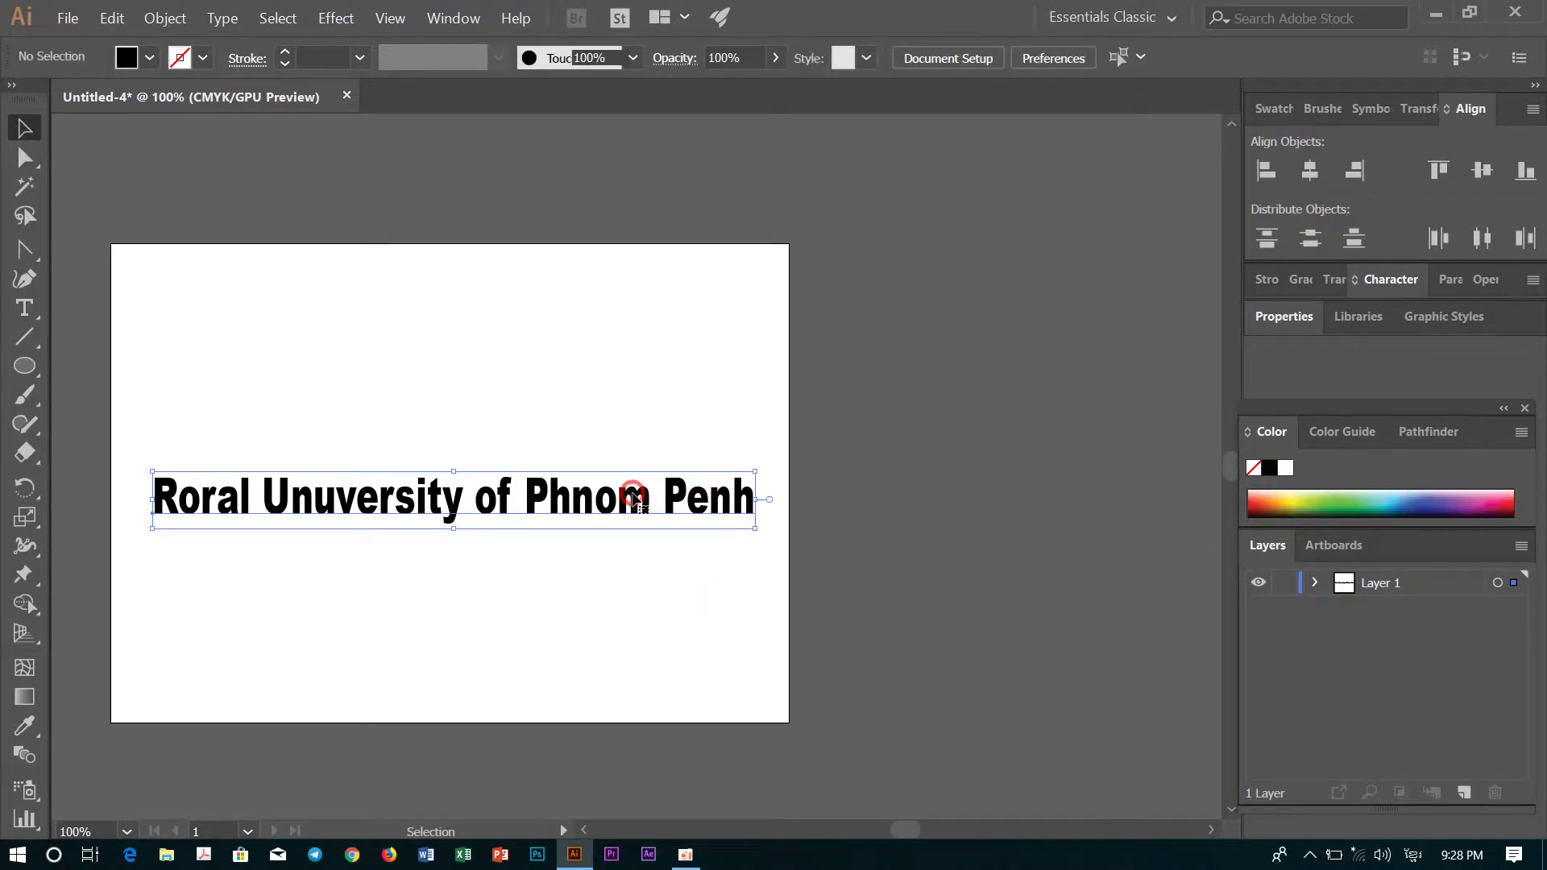
# Step: Fill the heading red and give it a black stroke
pyautogui.click(149, 56)
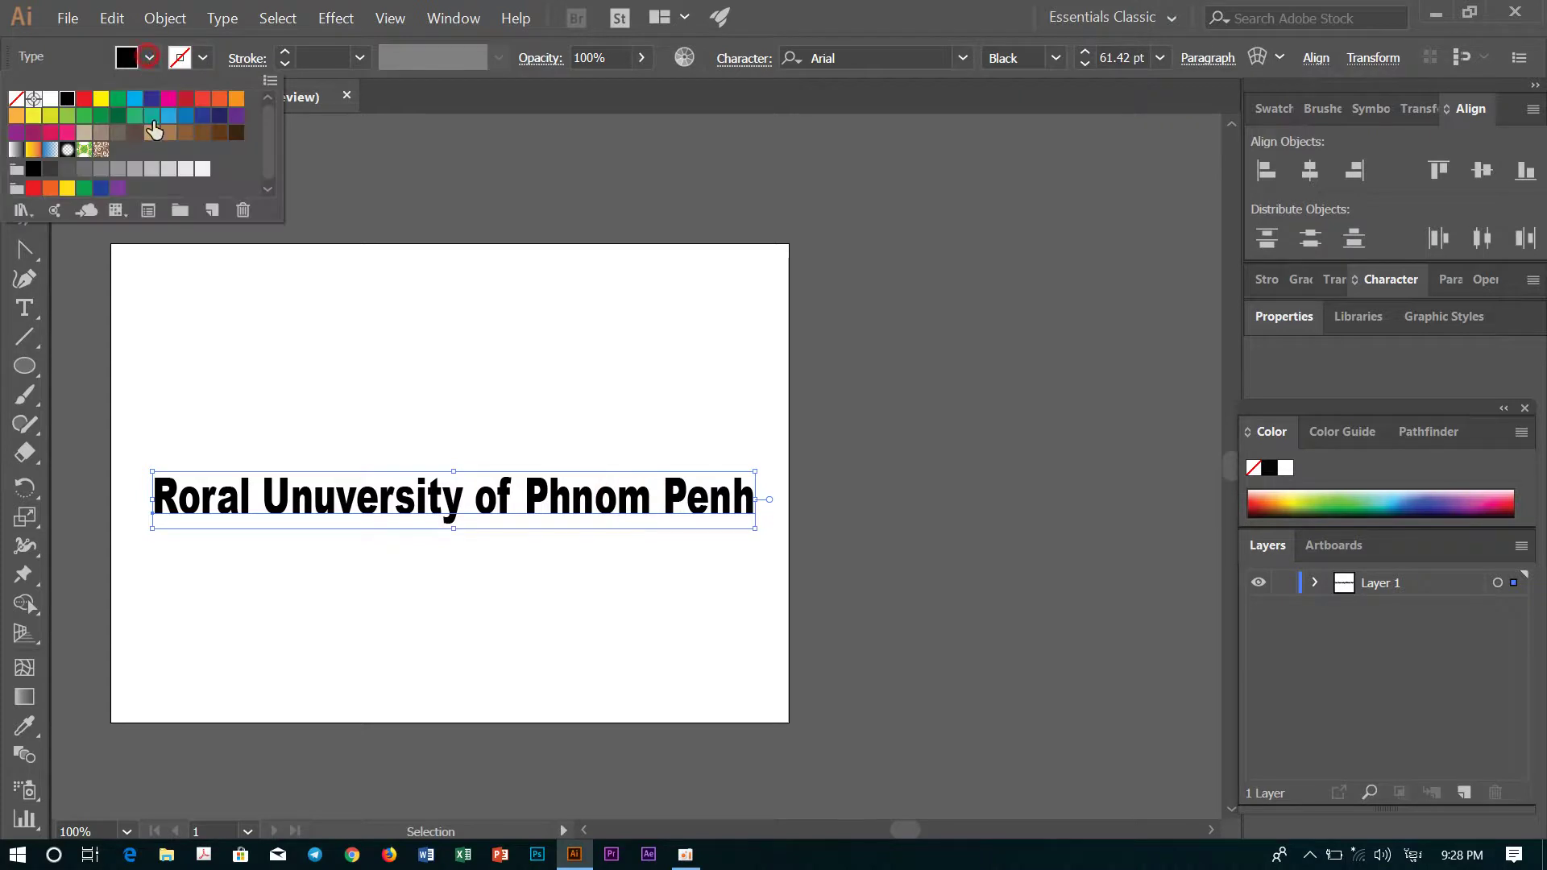
pyautogui.click(84, 98)
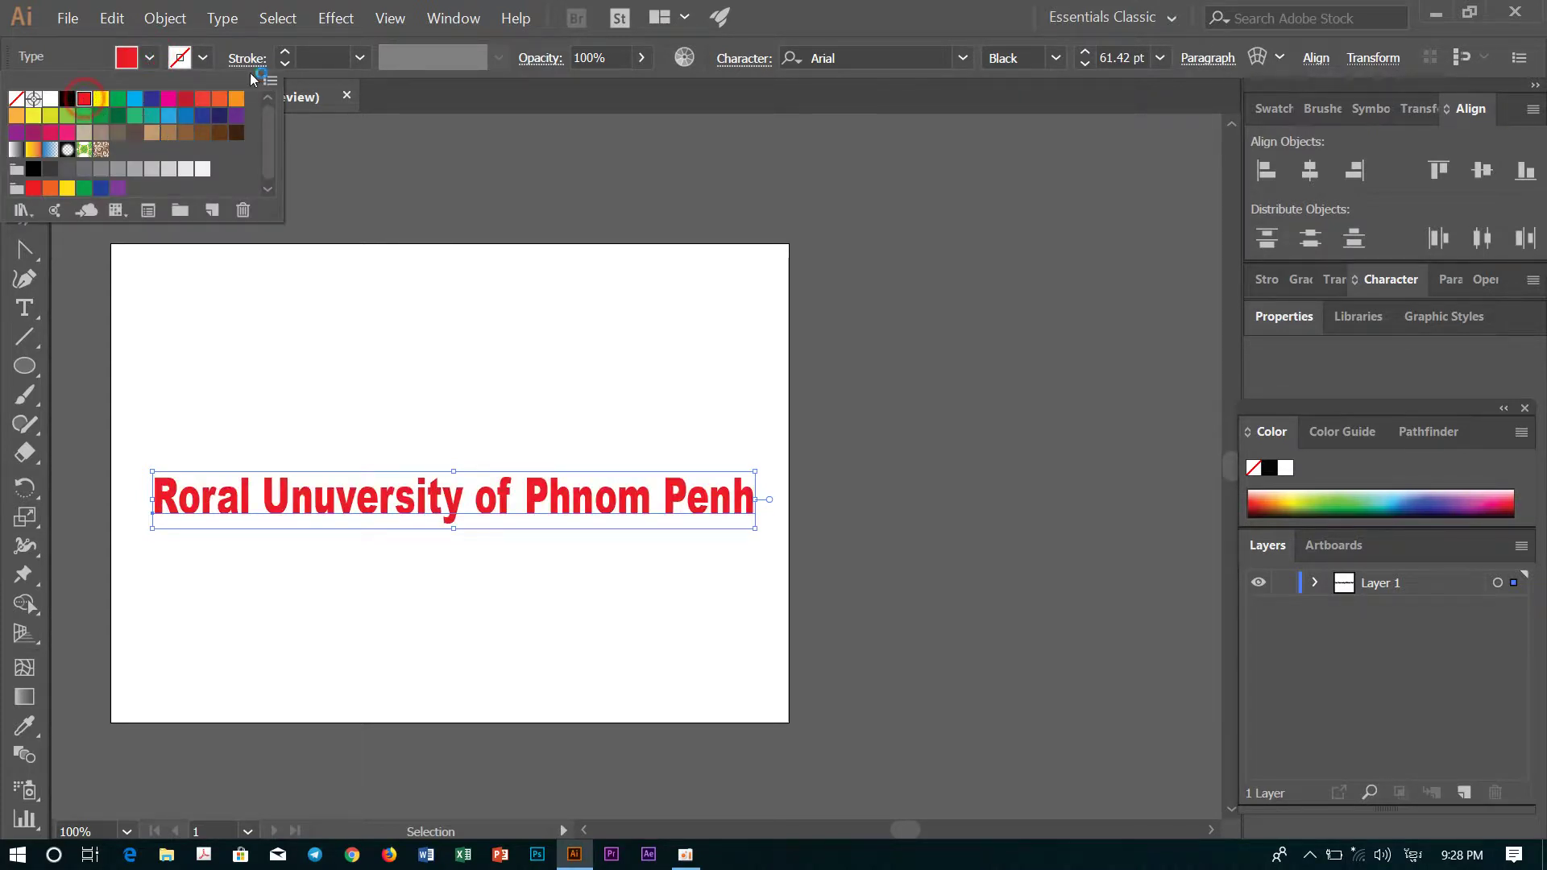
pyautogui.click(202, 56)
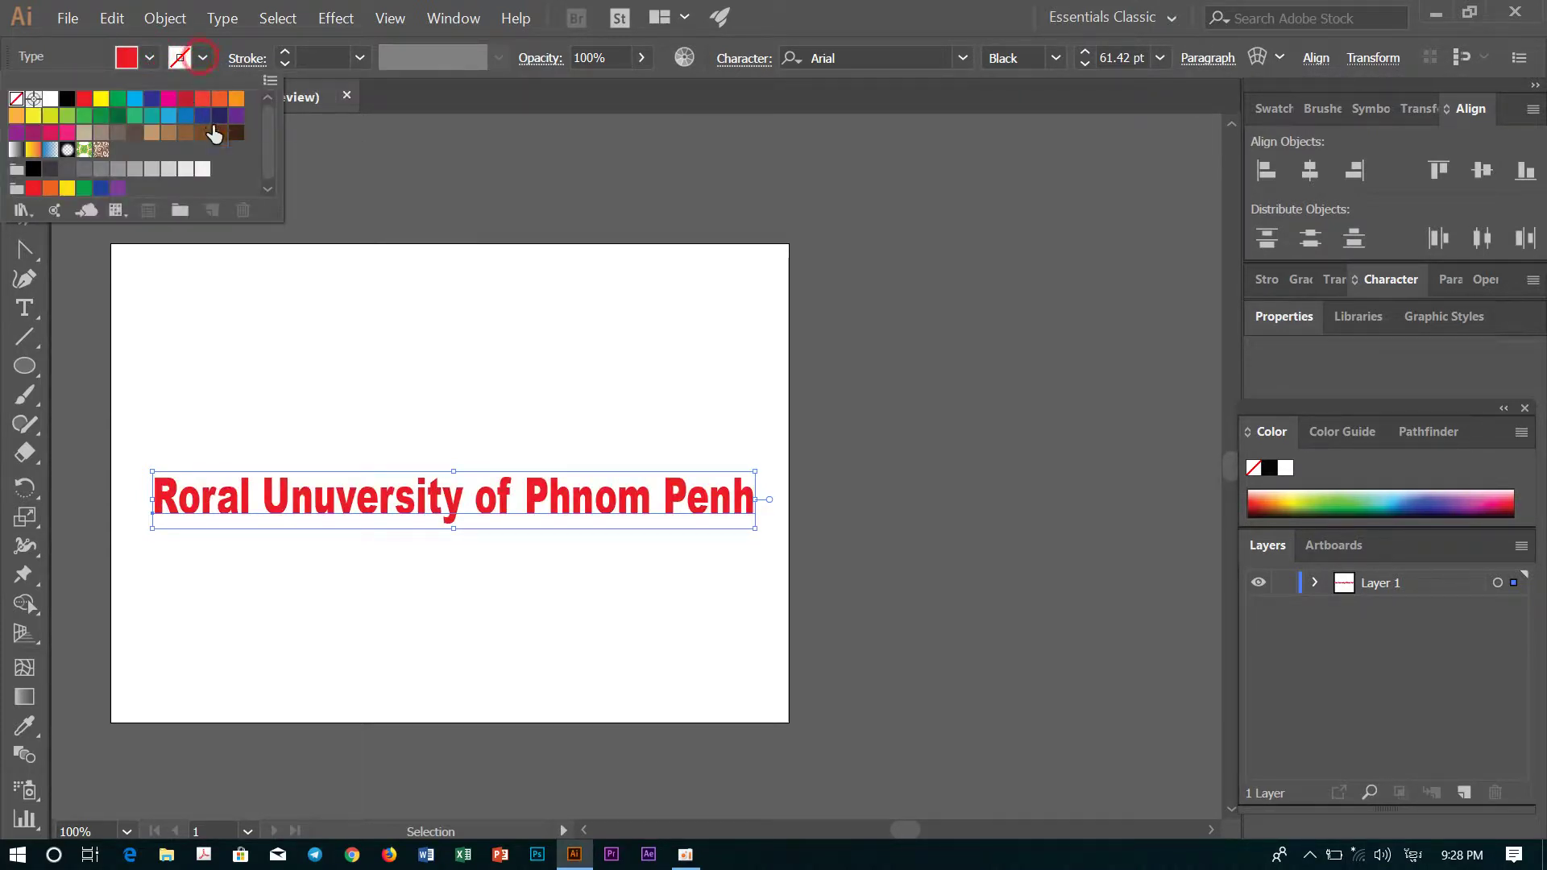
pyautogui.click(33, 170)
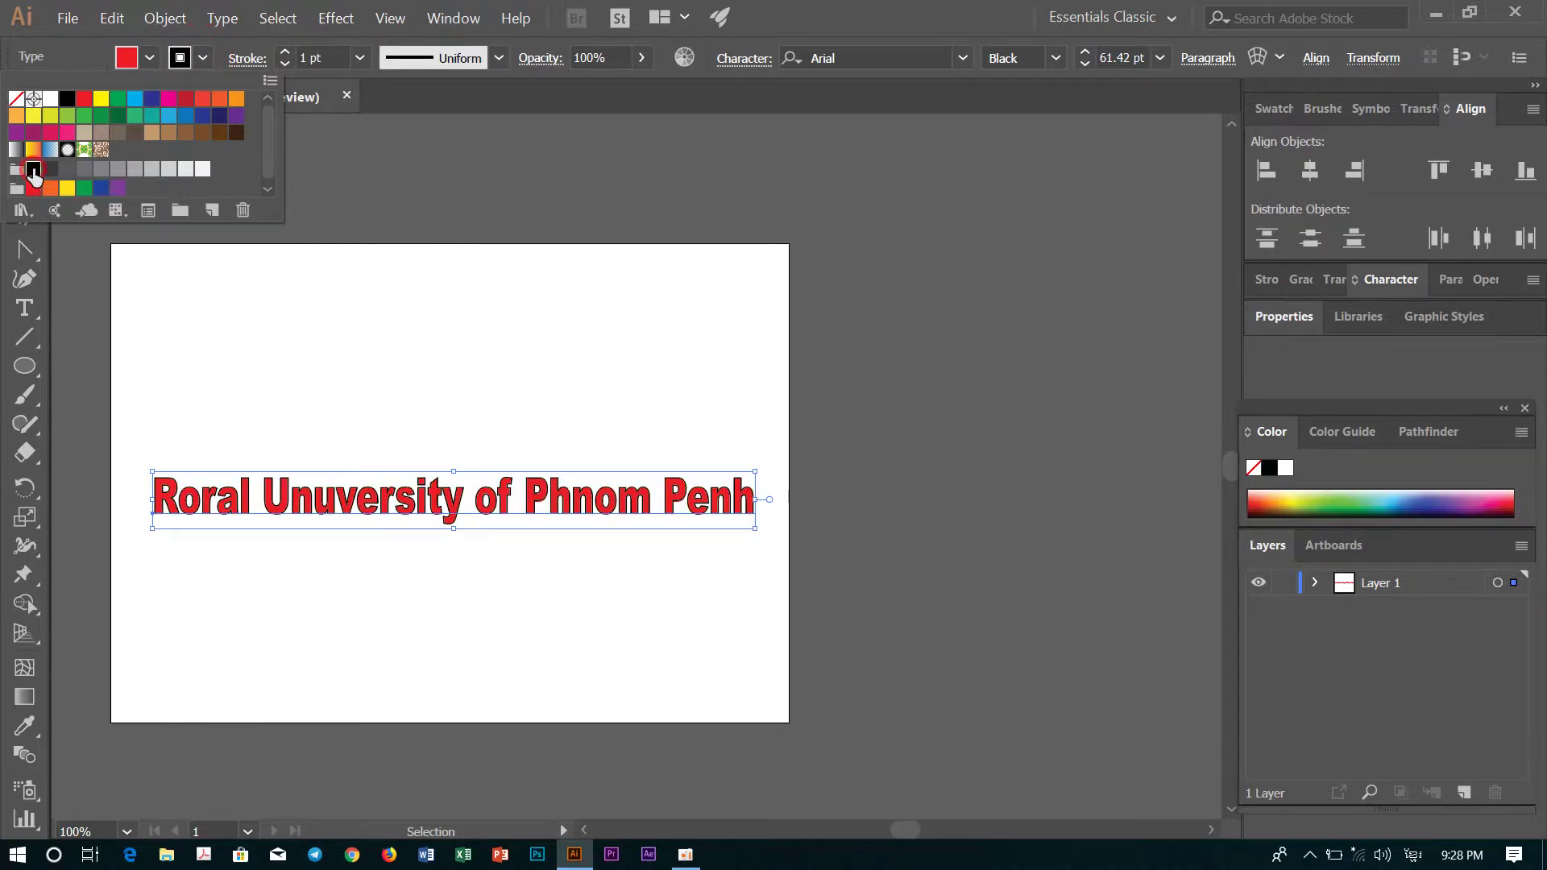
# Step: Set the heading's stroke weight to 3 pt, then reduce it to 2 pt
pyautogui.click(361, 58)
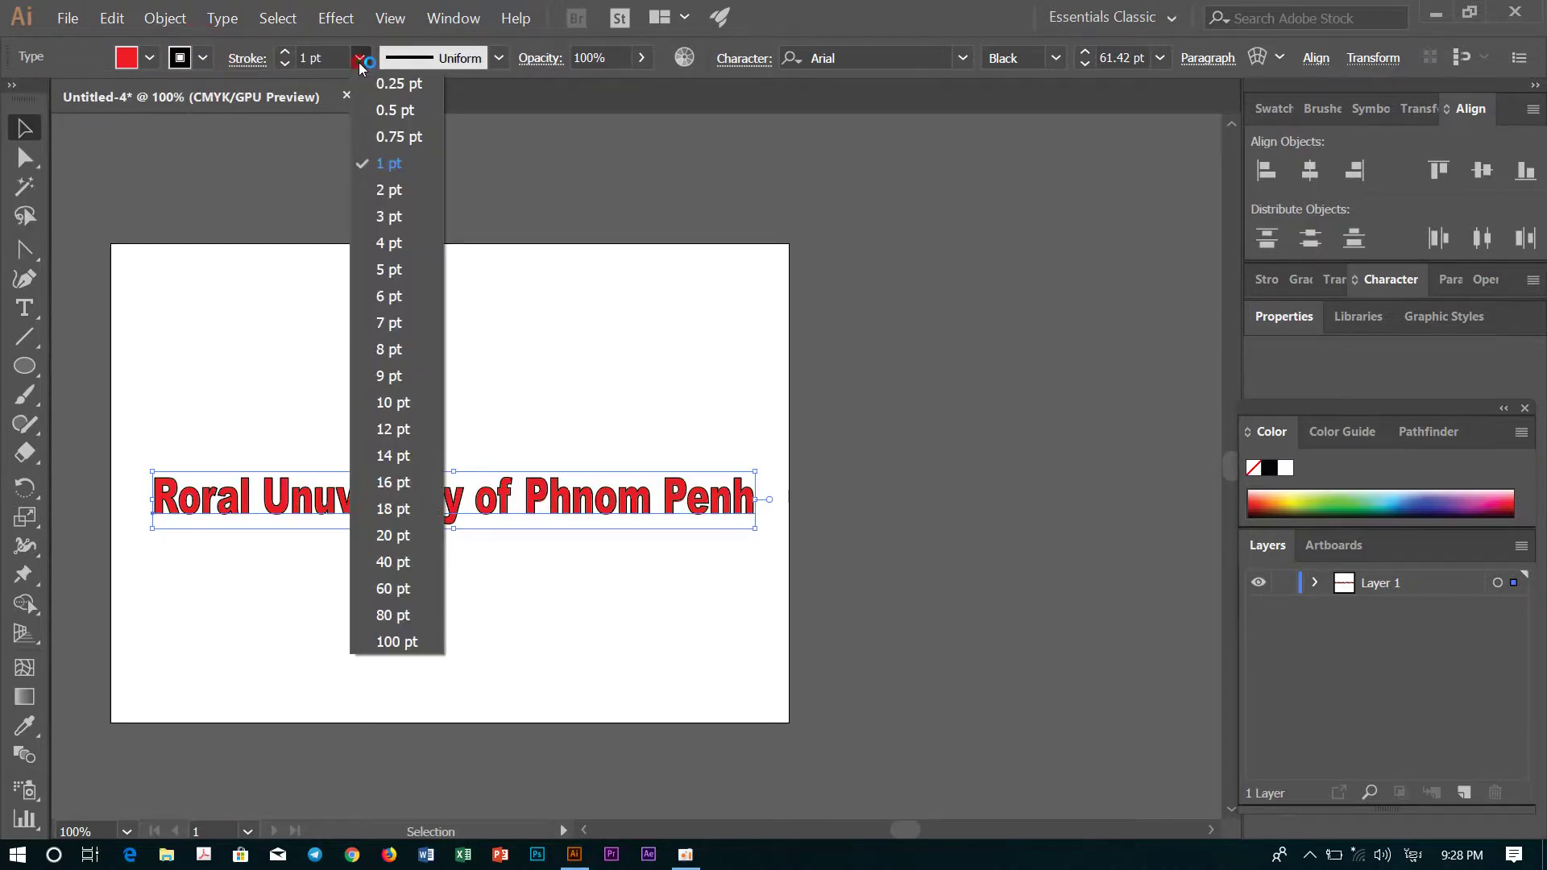
pyautogui.click(401, 225)
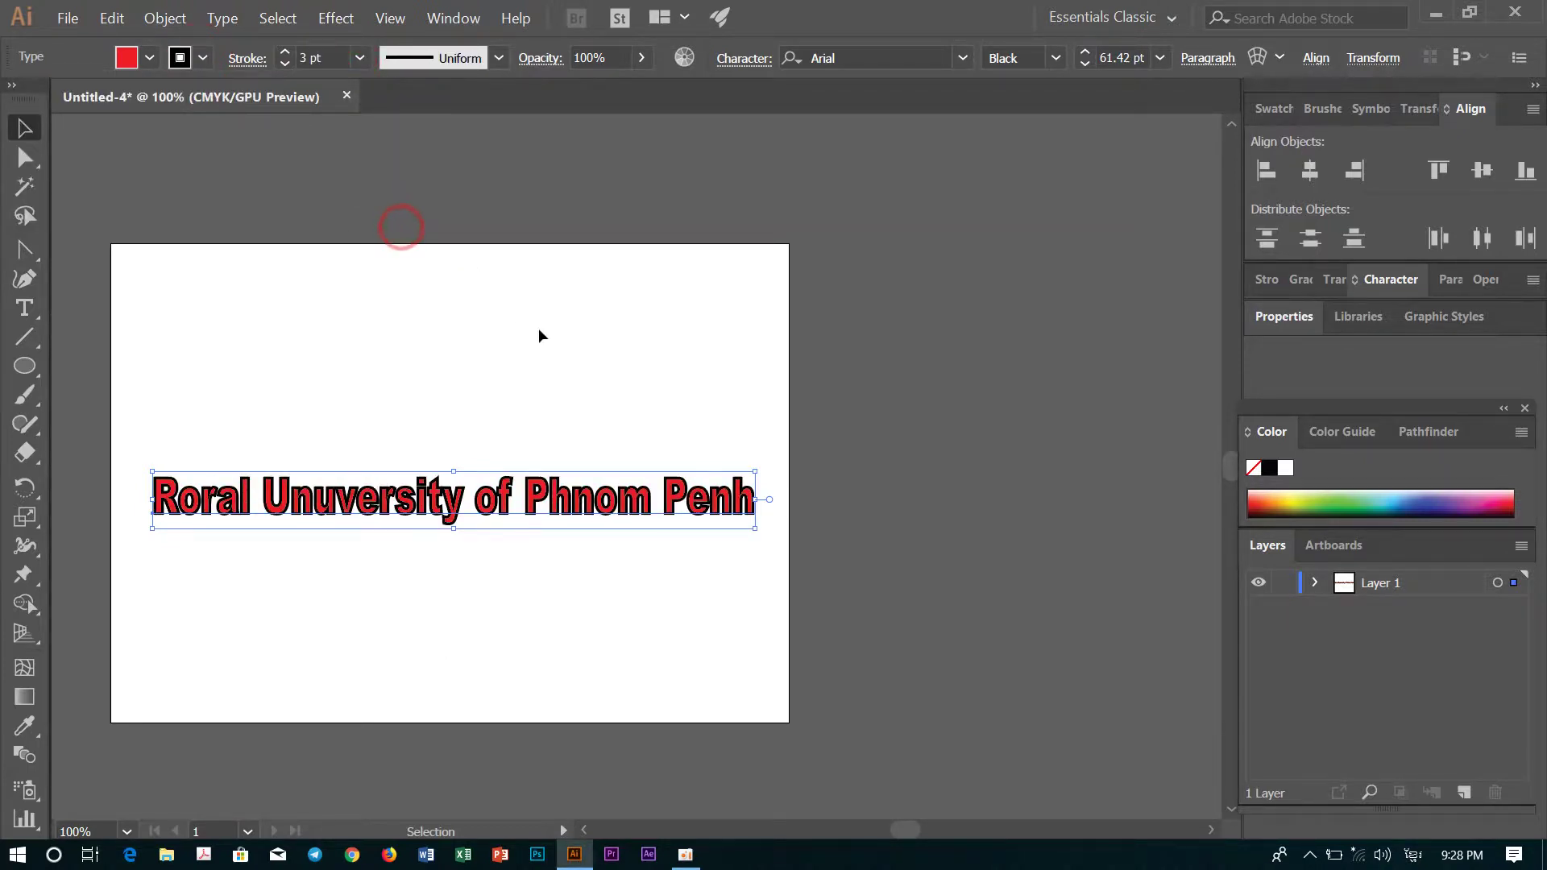
pyautogui.click(569, 307)
pyautogui.click(620, 514)
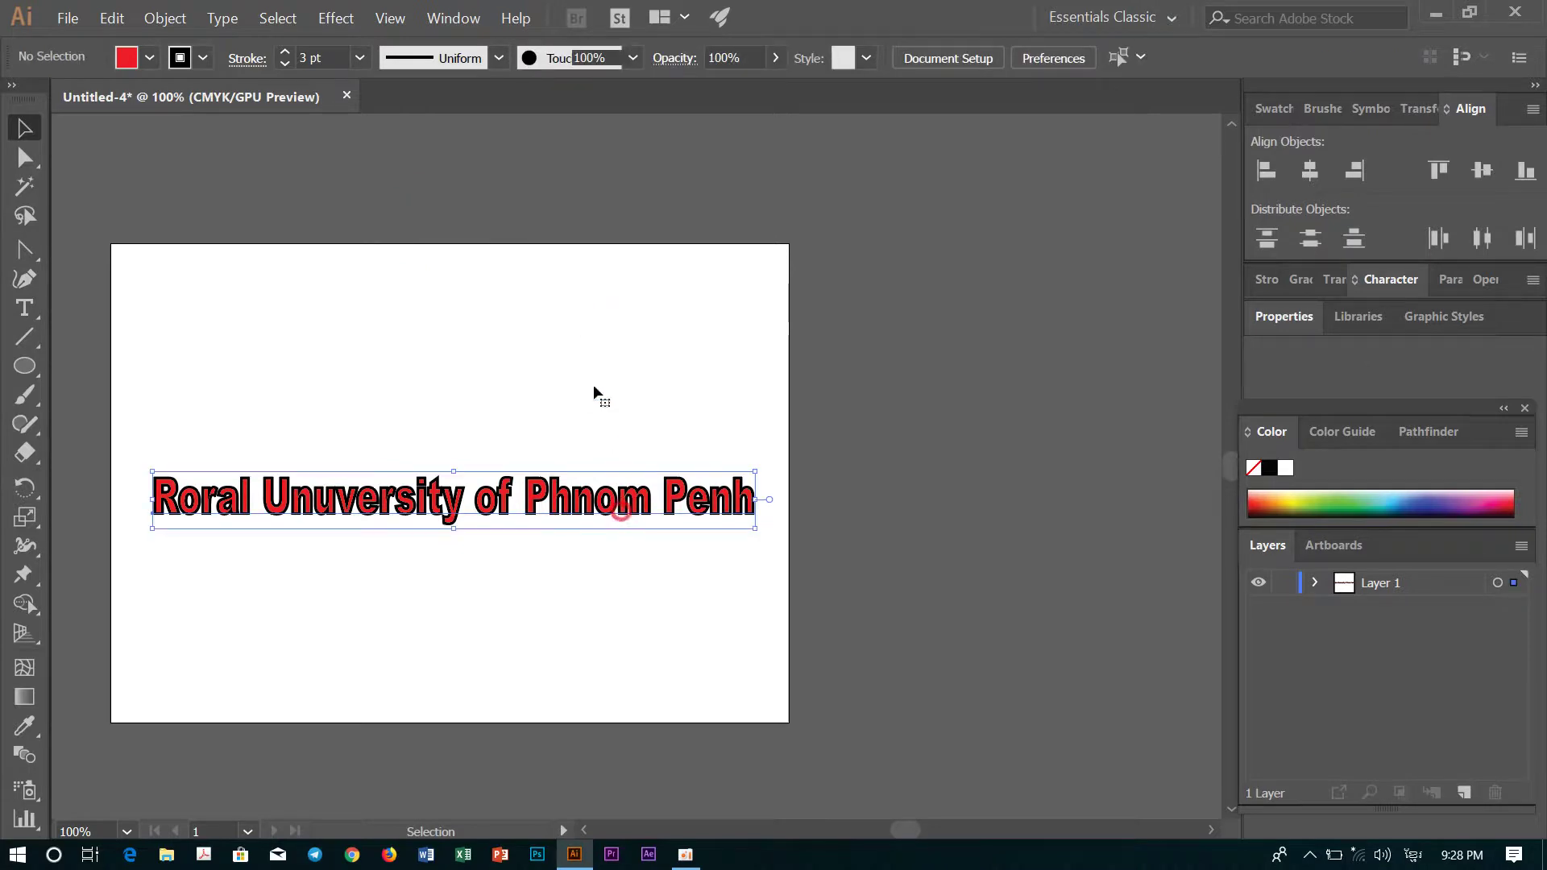
pyautogui.click(360, 58)
pyautogui.click(414, 203)
pyautogui.click(1083, 579)
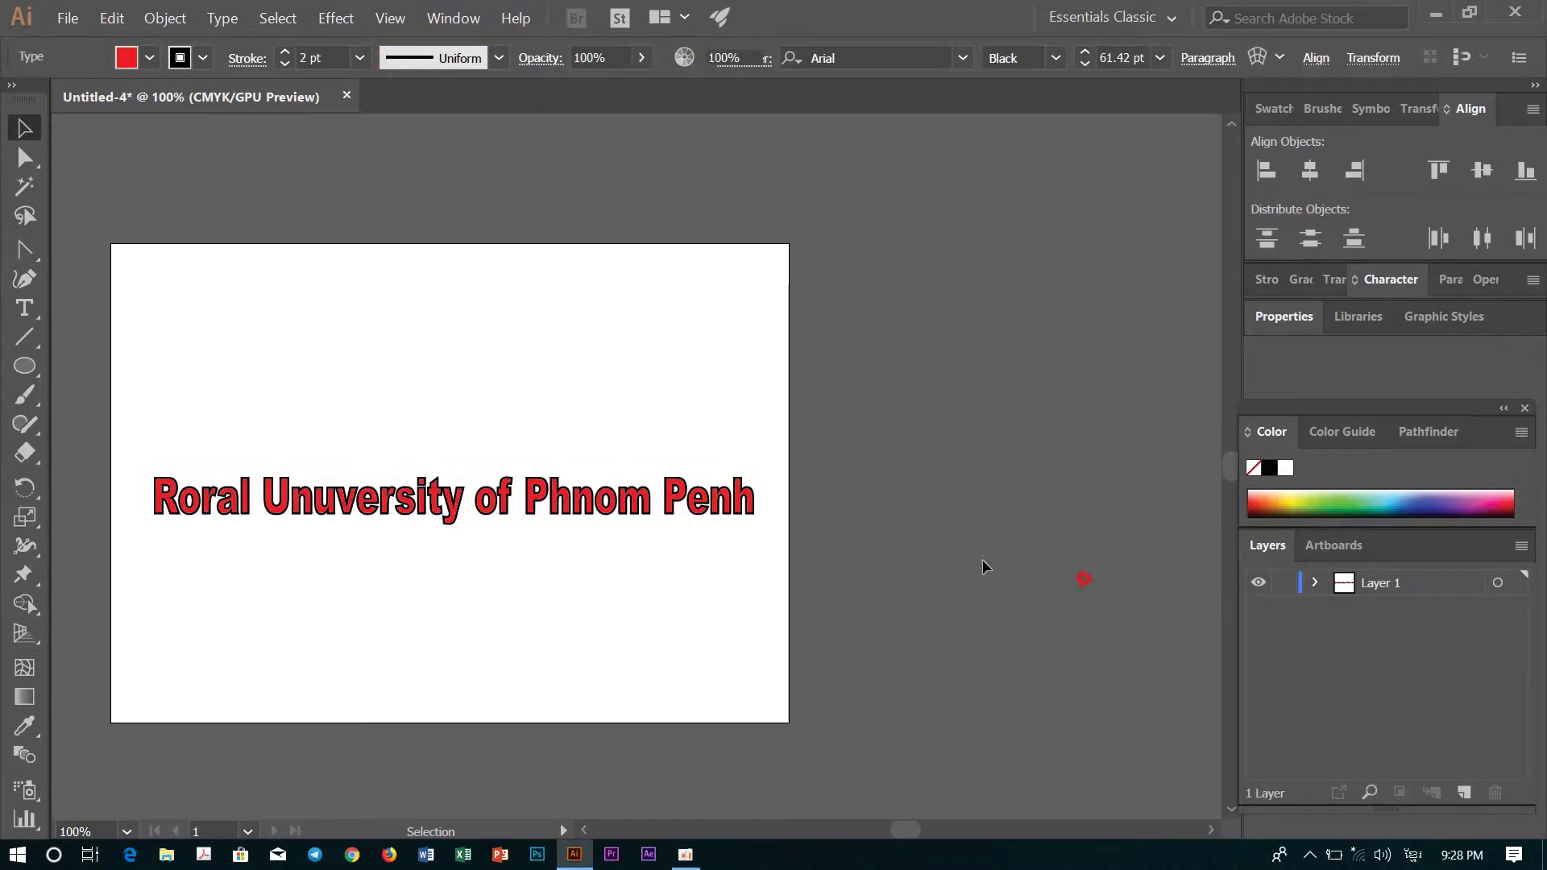
# Step: Zoom in to 150% on the heading and nudge it slightly left
pyautogui.scroll(1, 202, 461)
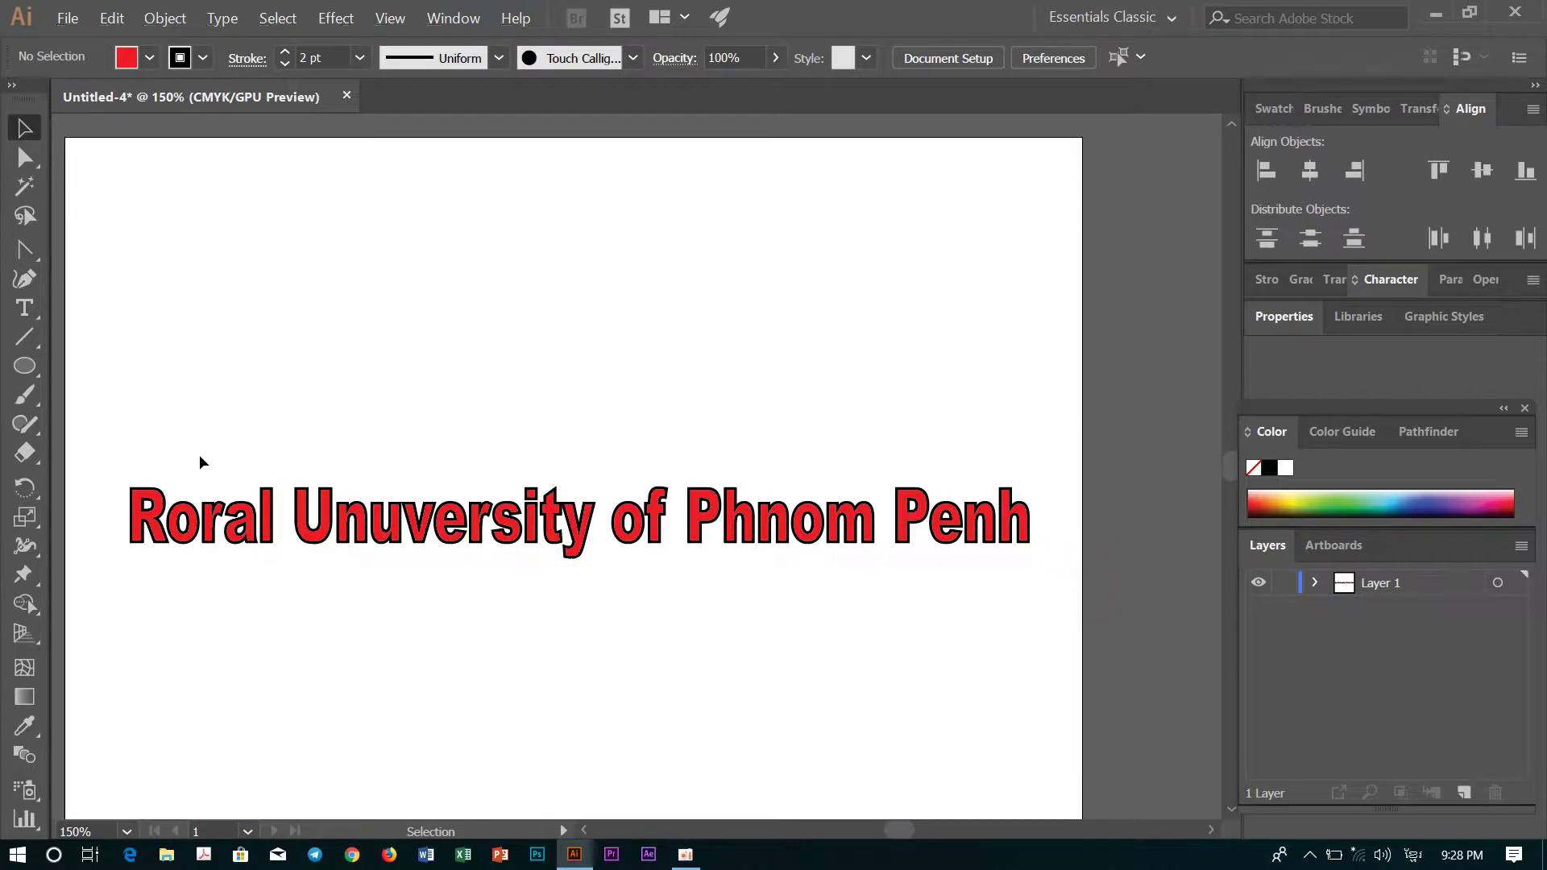
pyautogui.click(556, 529)
pyautogui.scroll(2, 556, 532)
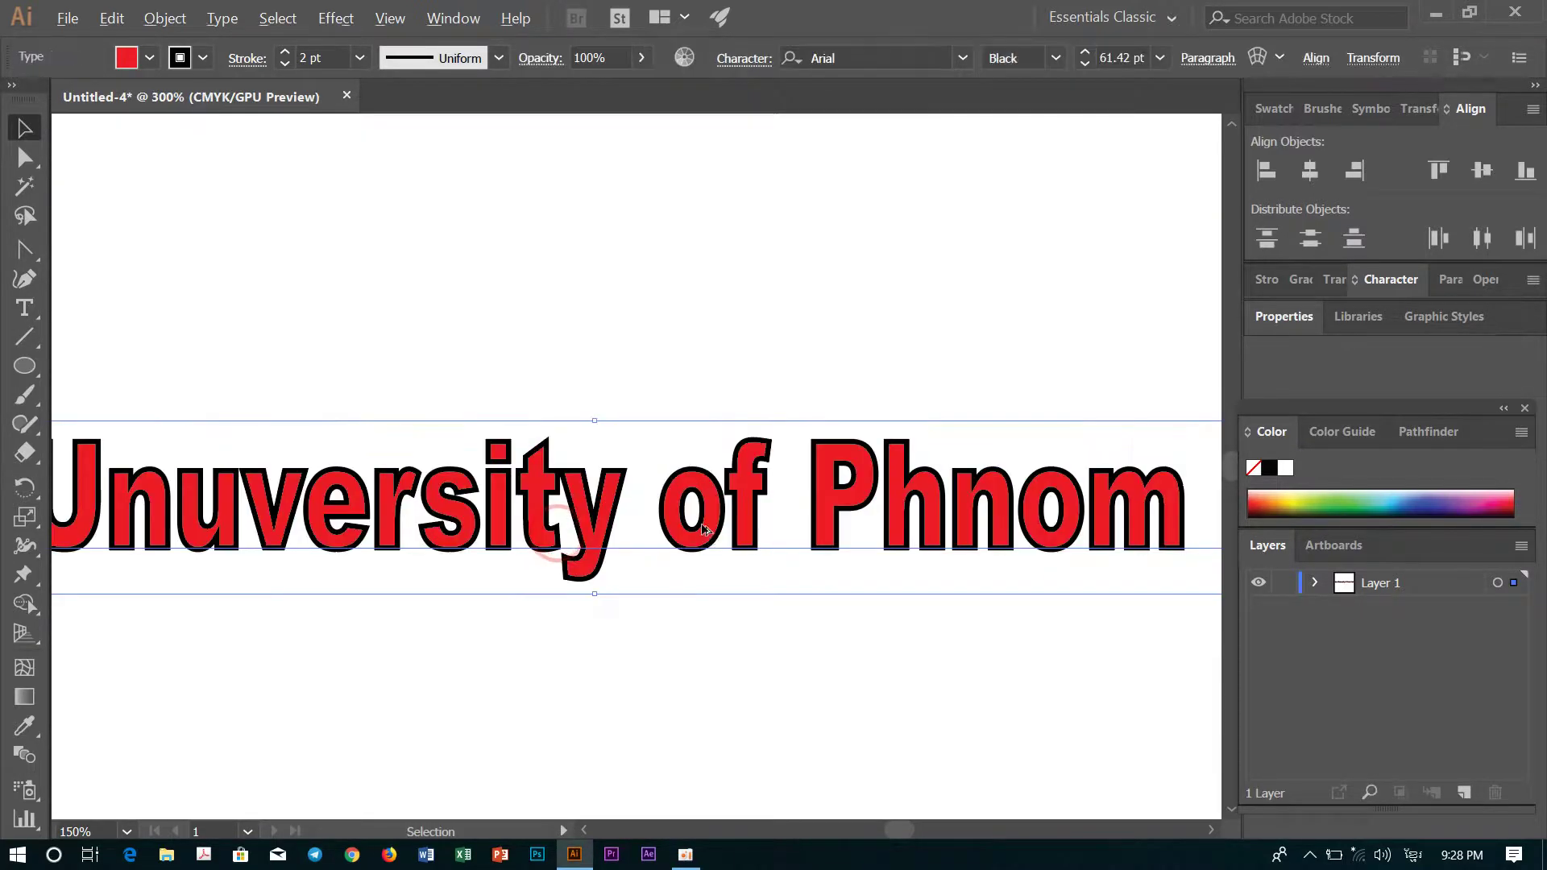
pyautogui.scroll(3, 704, 529)
pyautogui.scroll(2, 718, 484)
pyautogui.scroll(3, 717, 484)
pyautogui.scroll(-3, 719, 484)
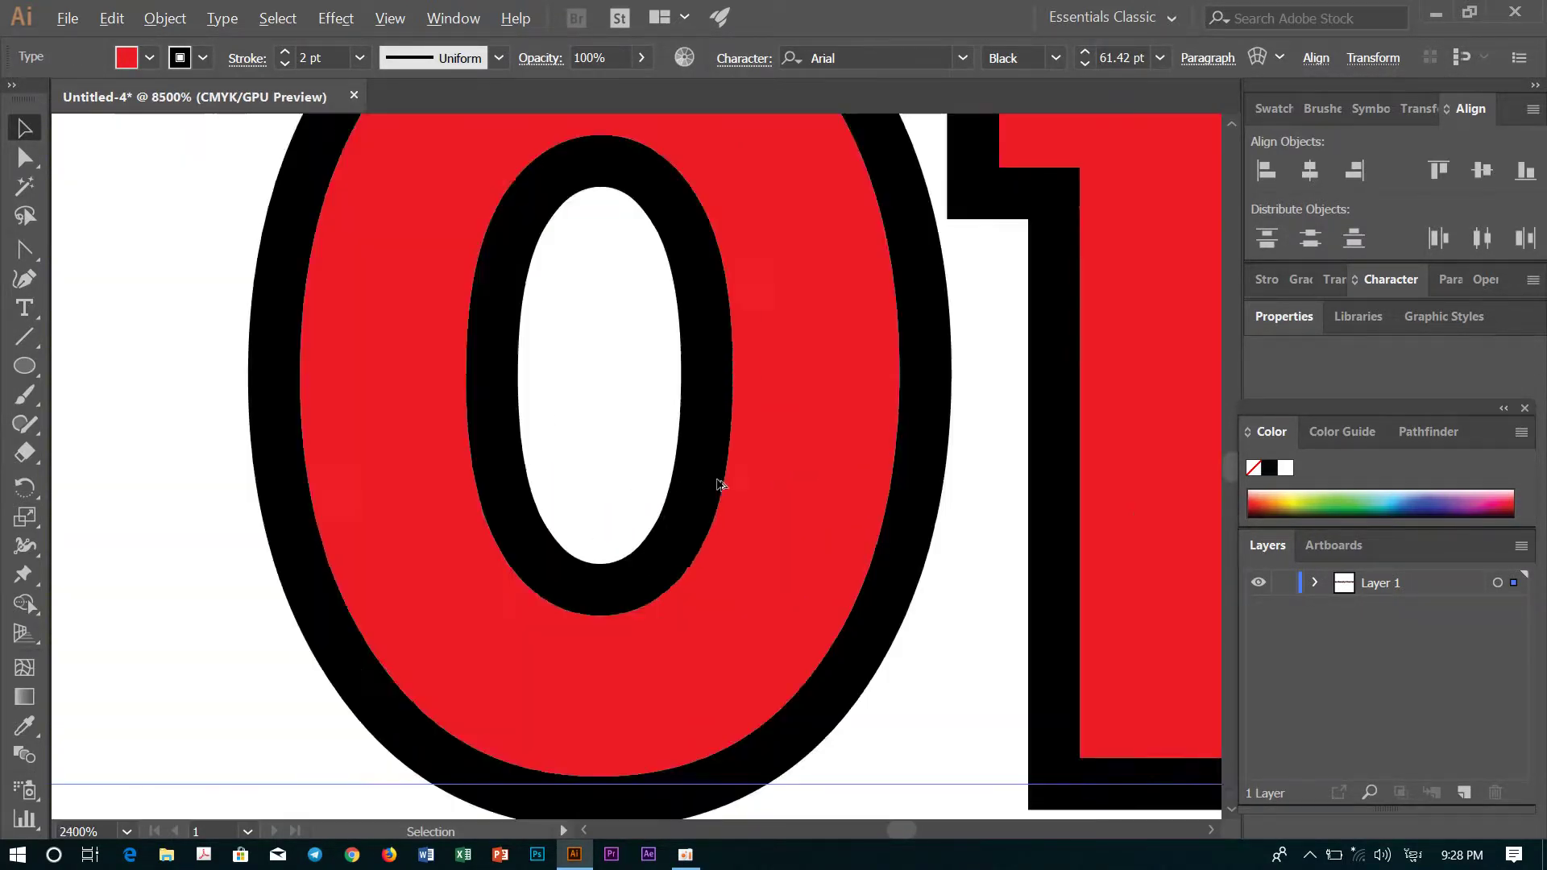
pyautogui.scroll(-5, 718, 484)
pyautogui.scroll(8, 808, 491)
pyautogui.scroll(3, 771, 511)
pyautogui.scroll(-2, 653, 498)
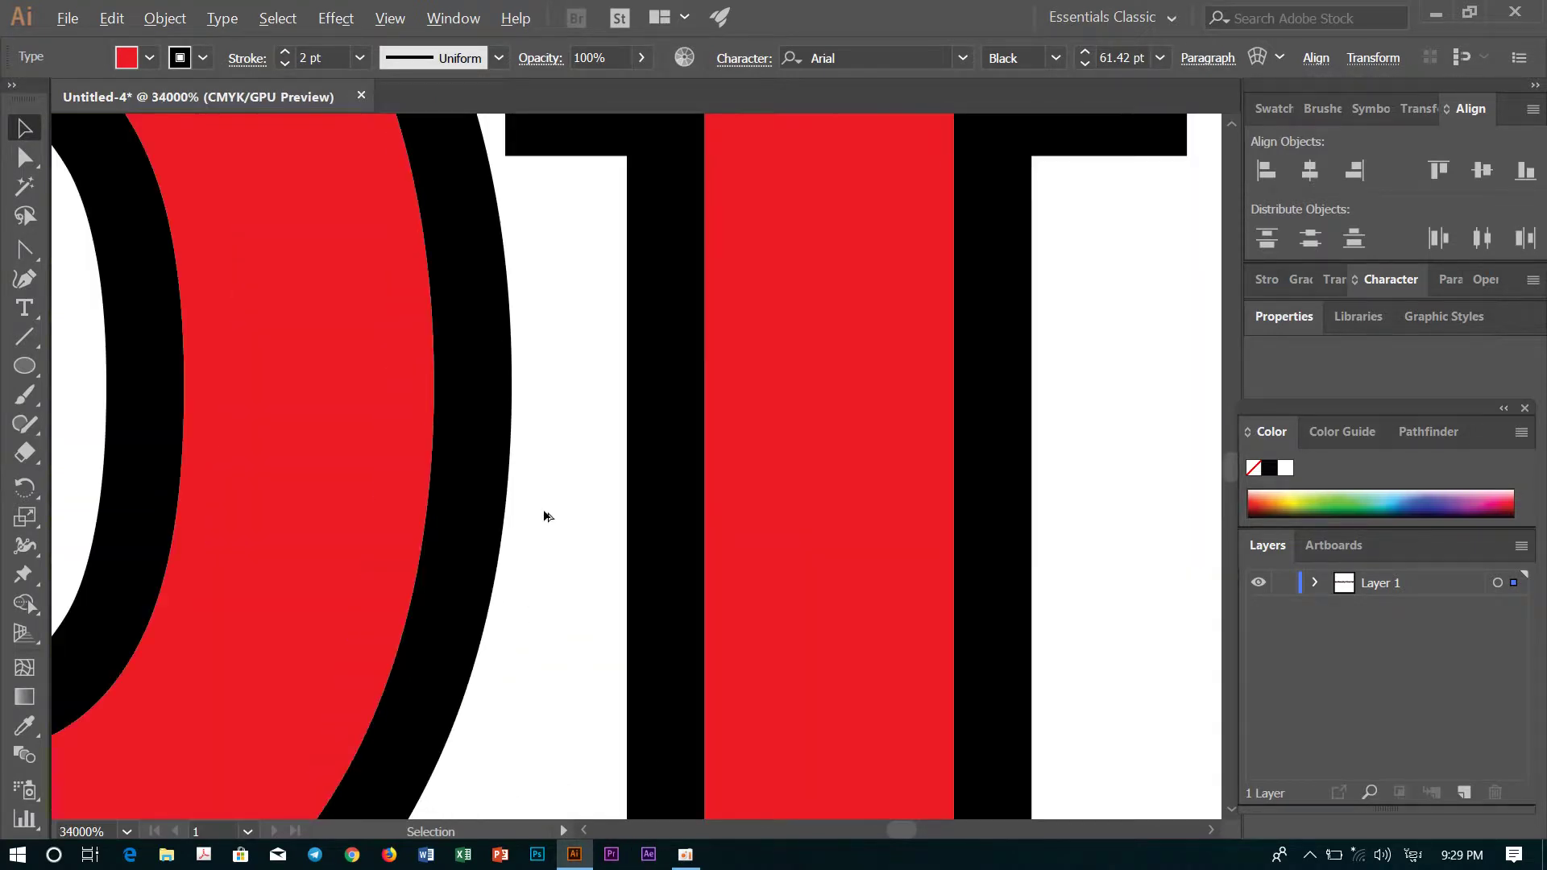
pyautogui.scroll(-2, 544, 516)
pyautogui.scroll(-4, 460, 526)
pyautogui.scroll(3, 506, 522)
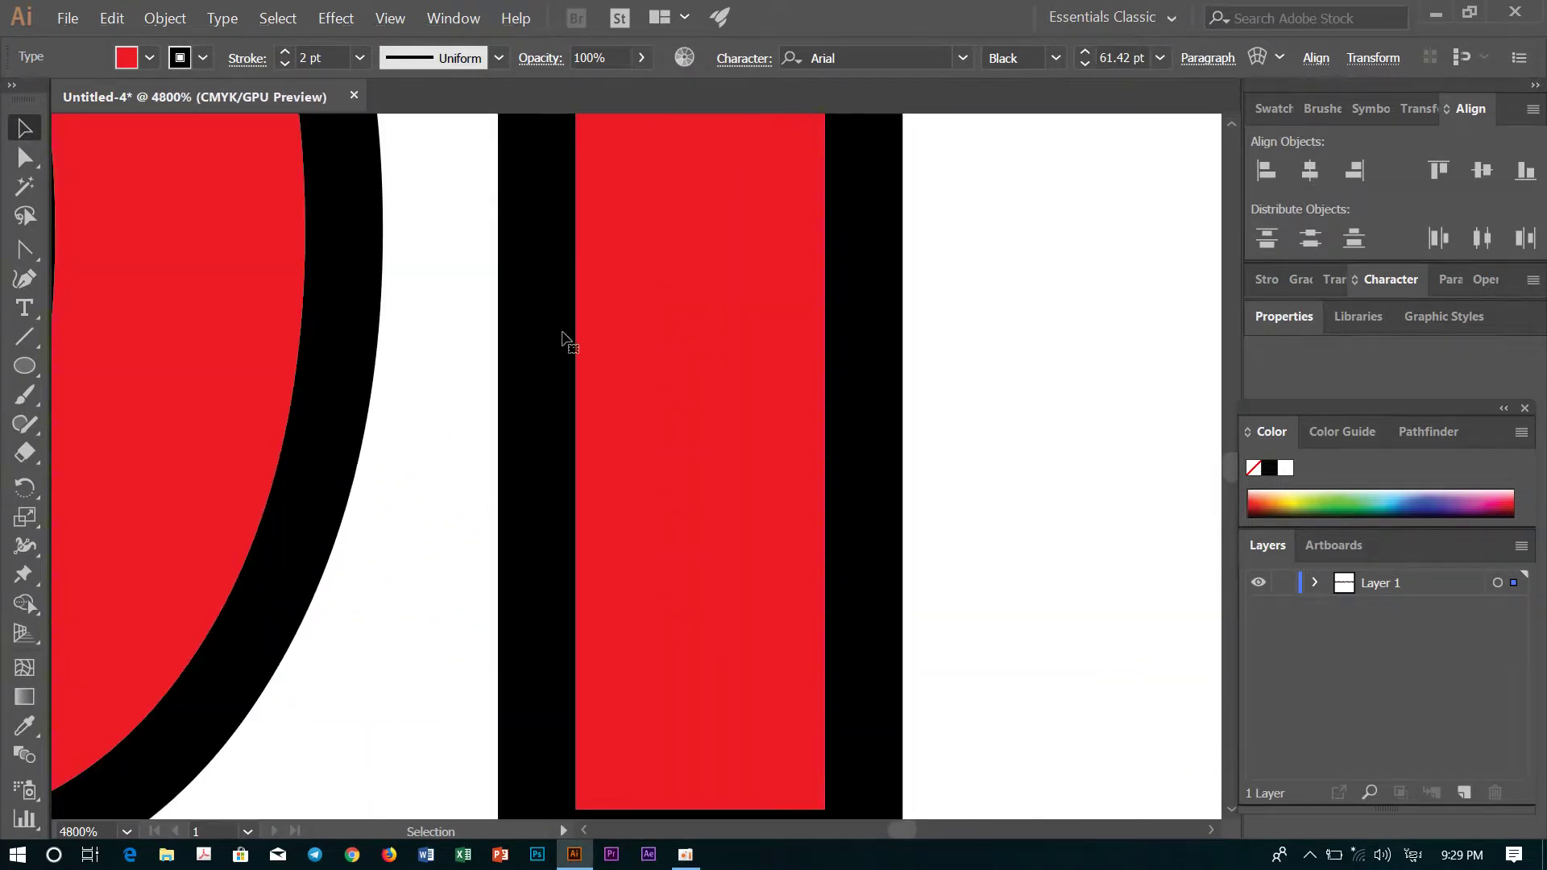
pyautogui.scroll(2, 563, 335)
pyautogui.scroll(-3, 494, 419)
pyautogui.scroll(-4, 553, 414)
pyautogui.scroll(-10, 589, 516)
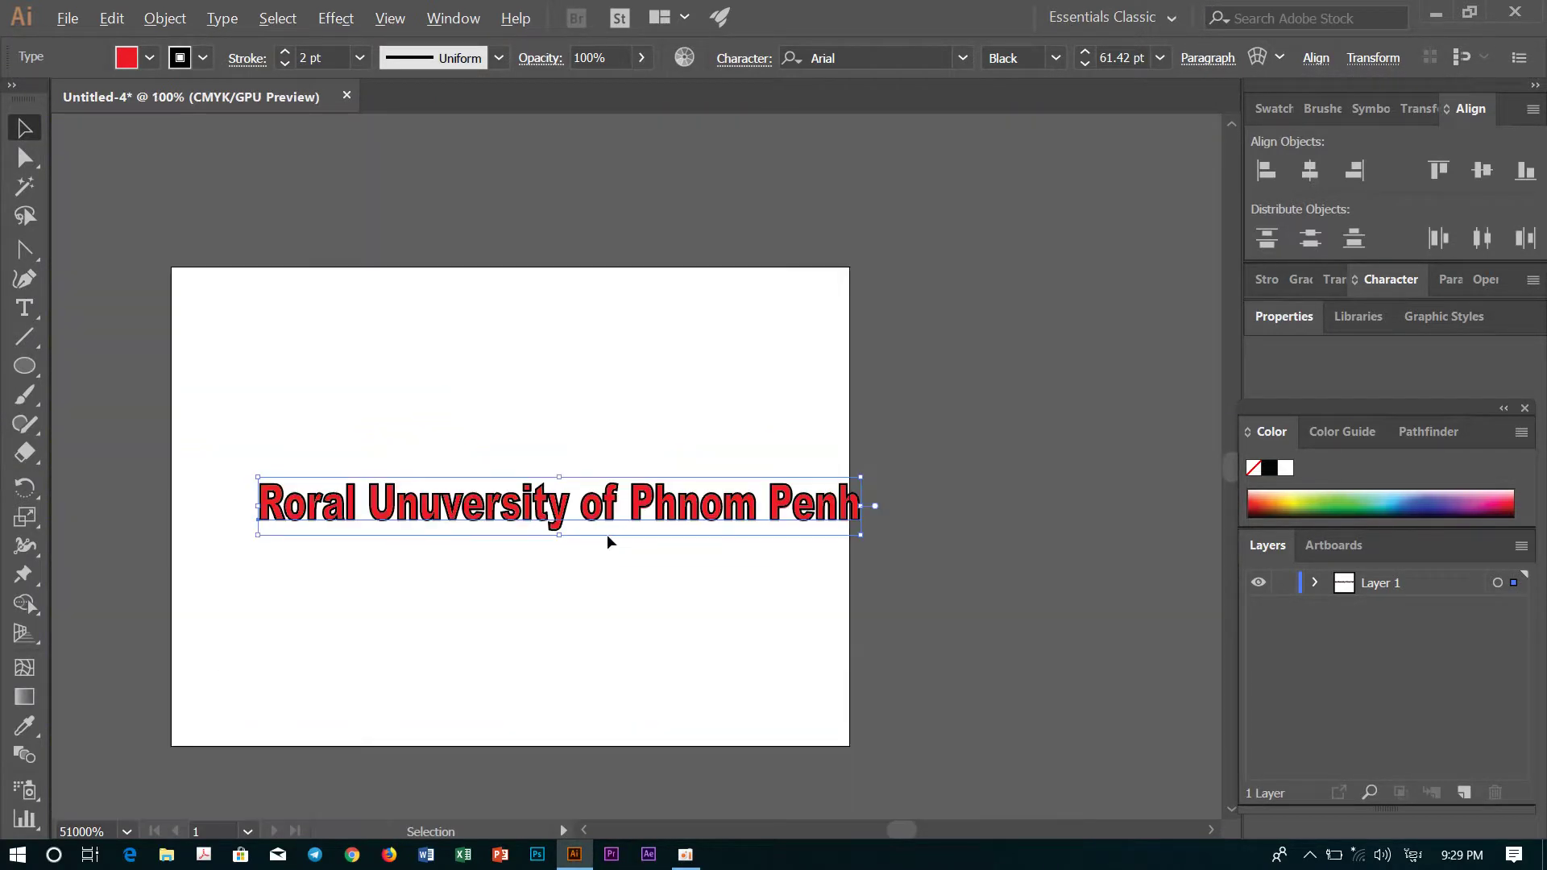
pyautogui.scroll(1, 515, 540)
pyautogui.scroll(-2, 635, 532)
pyautogui.moveTo(576, 506); pyautogui.dragTo(548, 514)
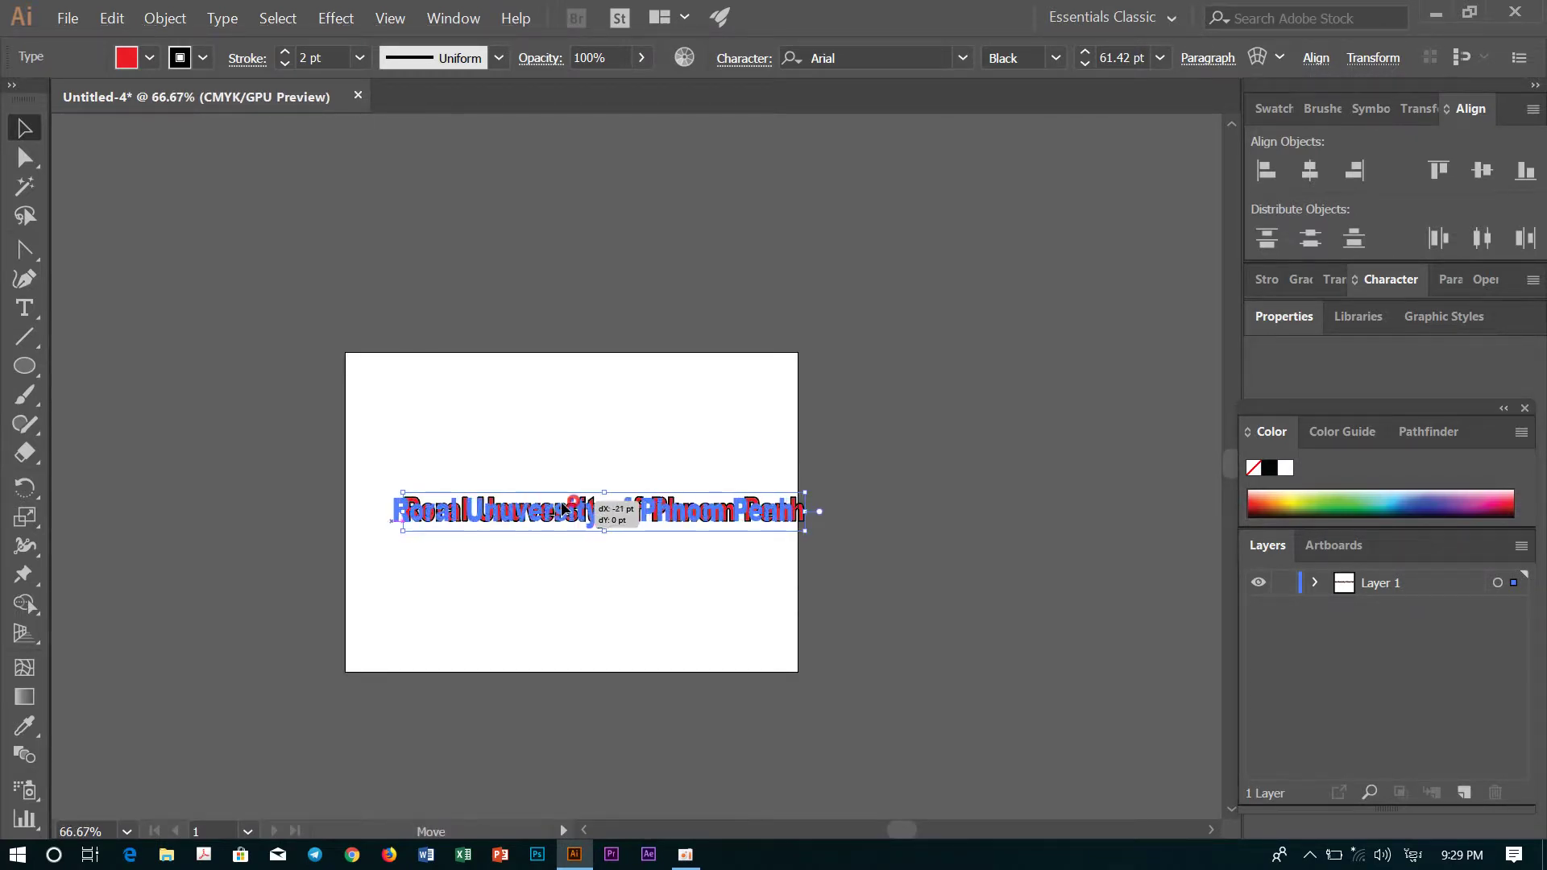
# Step: Pan with the scrollbar and shift the title text a little further left
pyautogui.scroll(1, 274, 553)
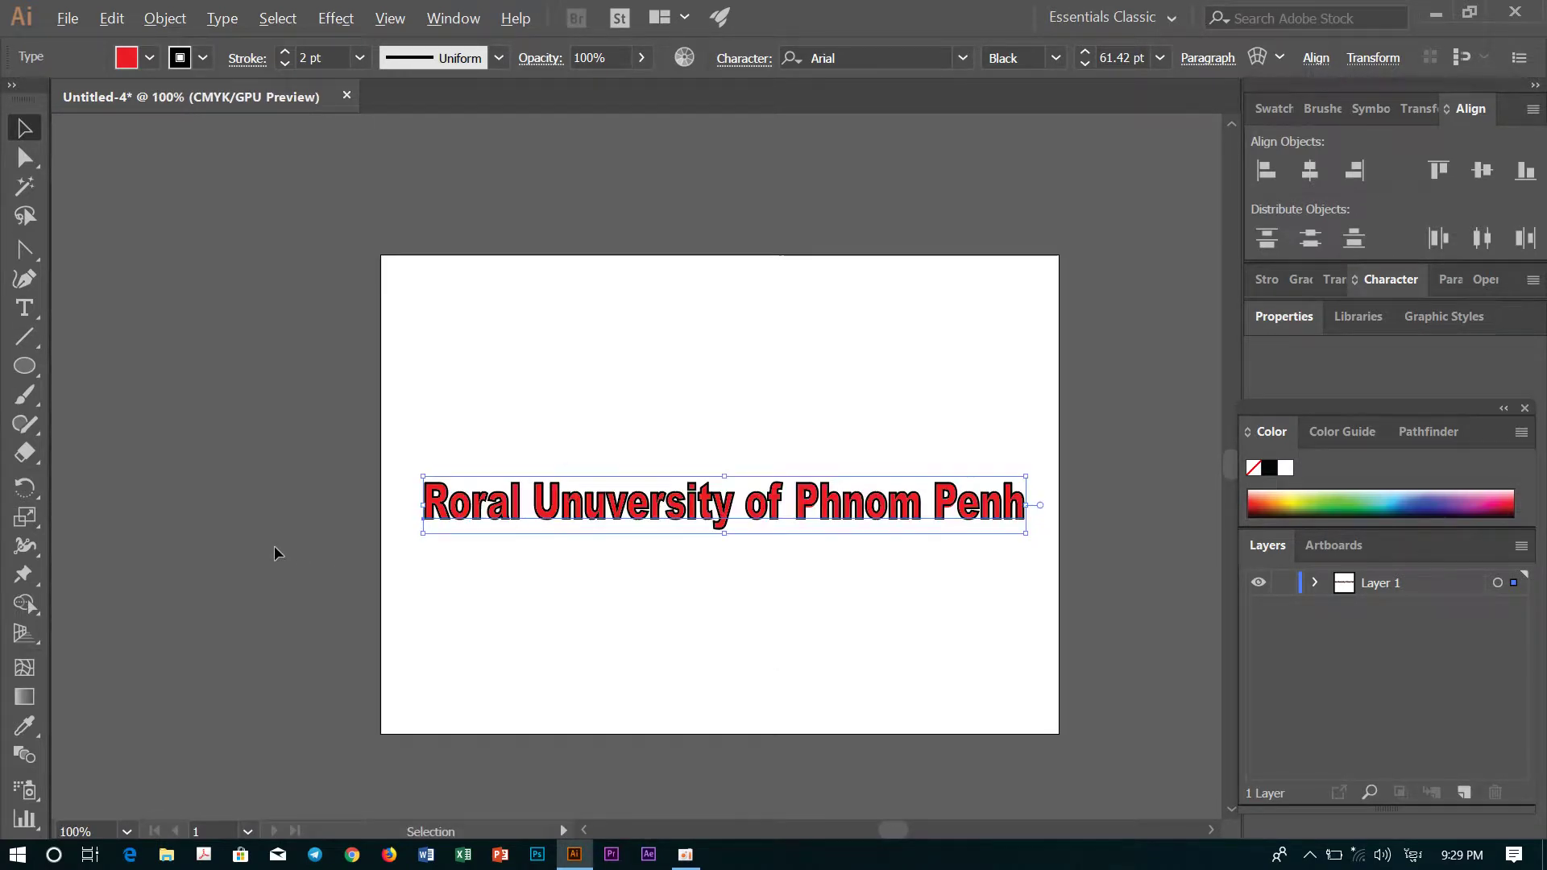
pyautogui.scroll(1, 505, 421)
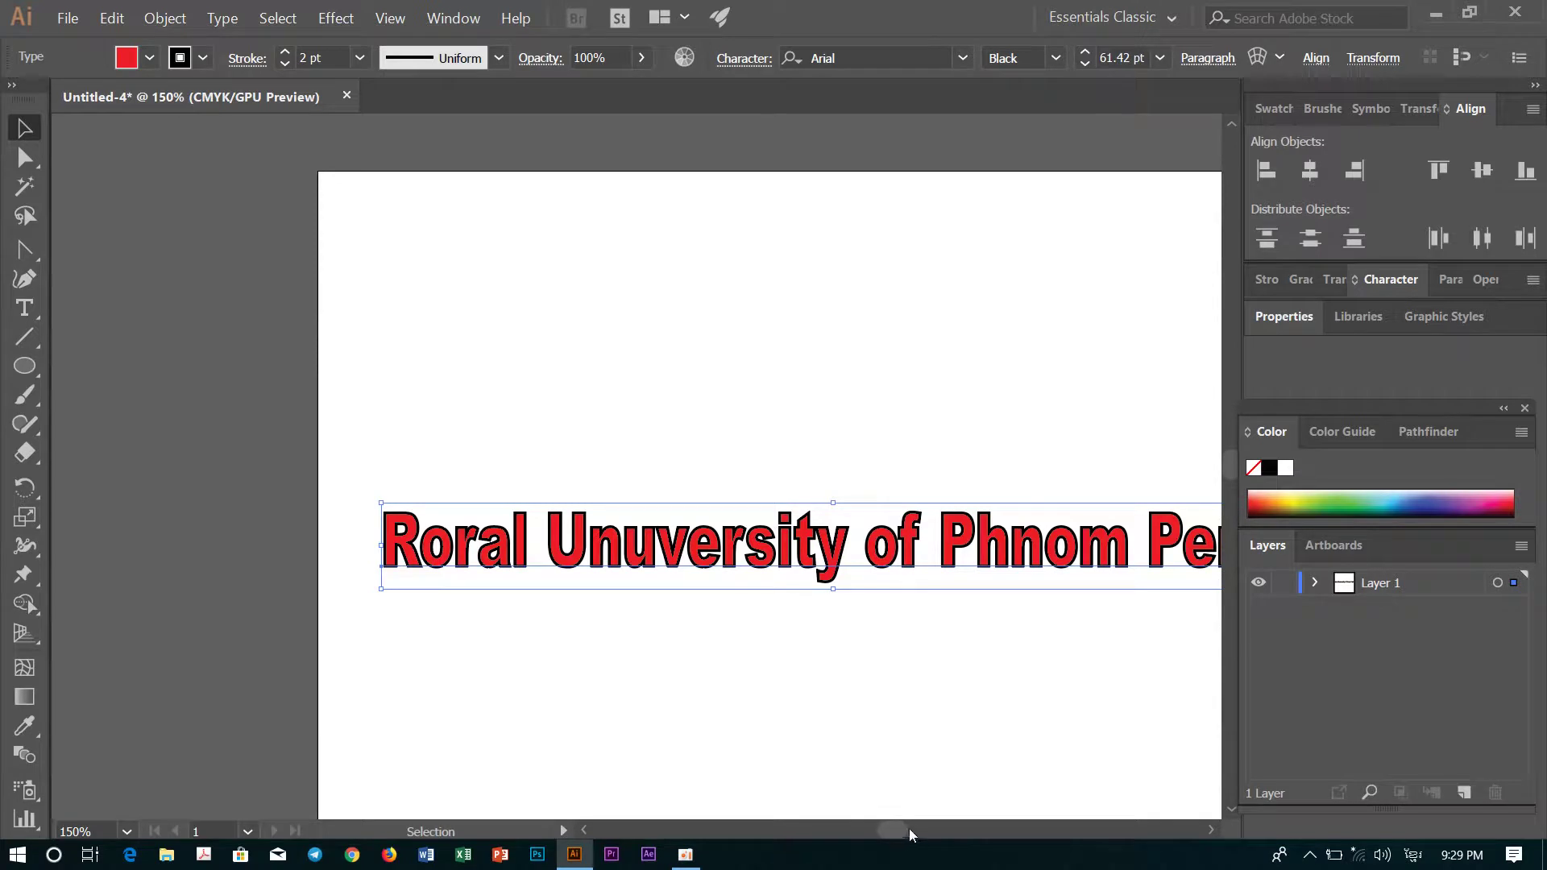
pyautogui.moveTo(909, 830); pyautogui.dragTo(908, 840)
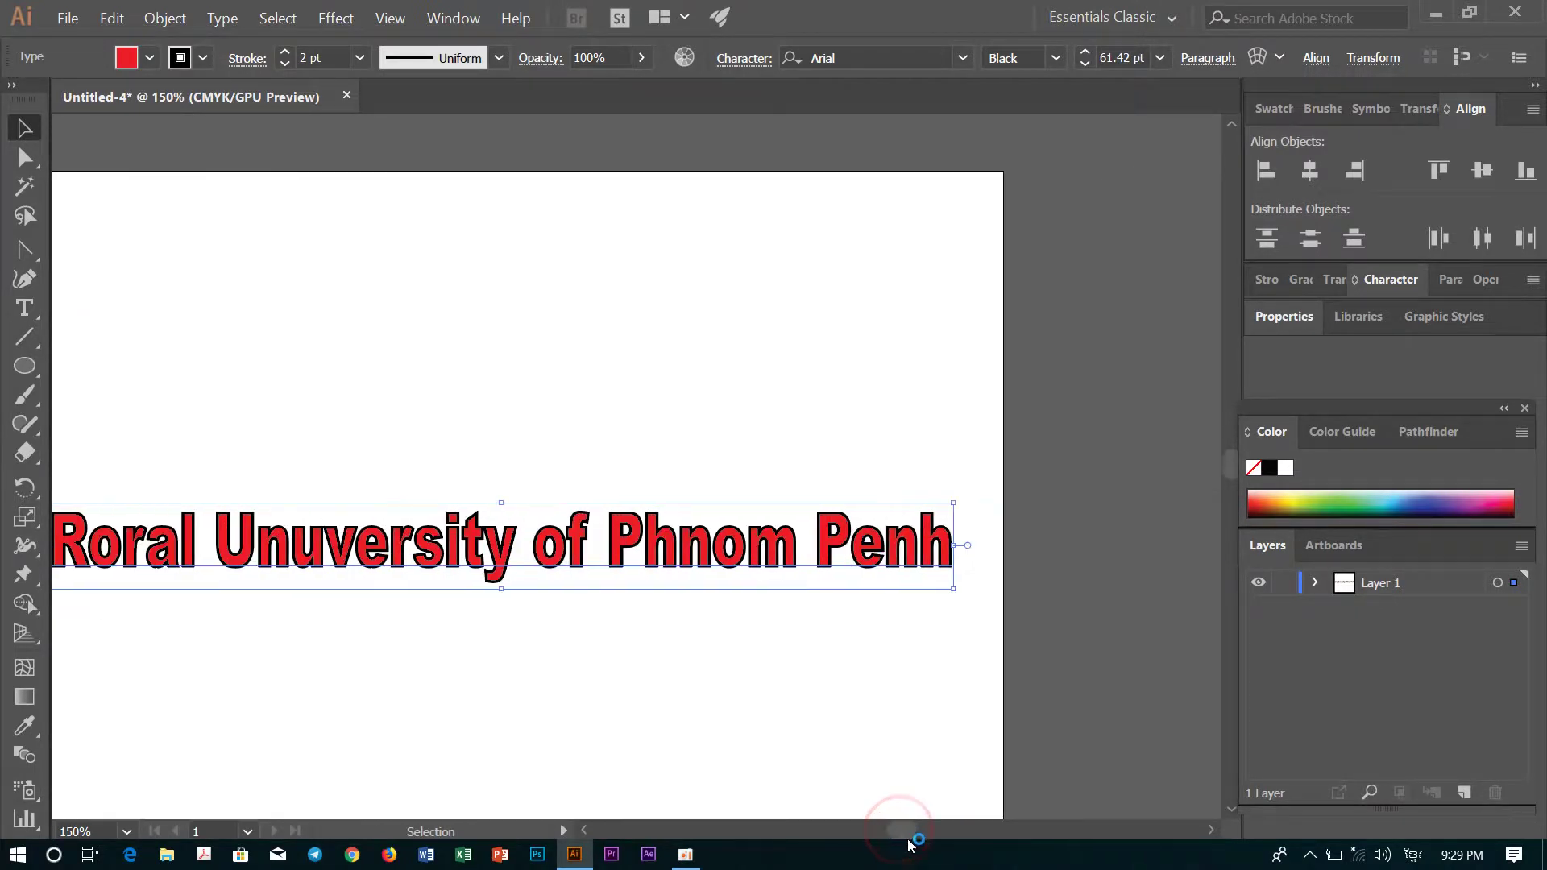
pyautogui.moveTo(881, 834); pyautogui.dragTo(887, 833)
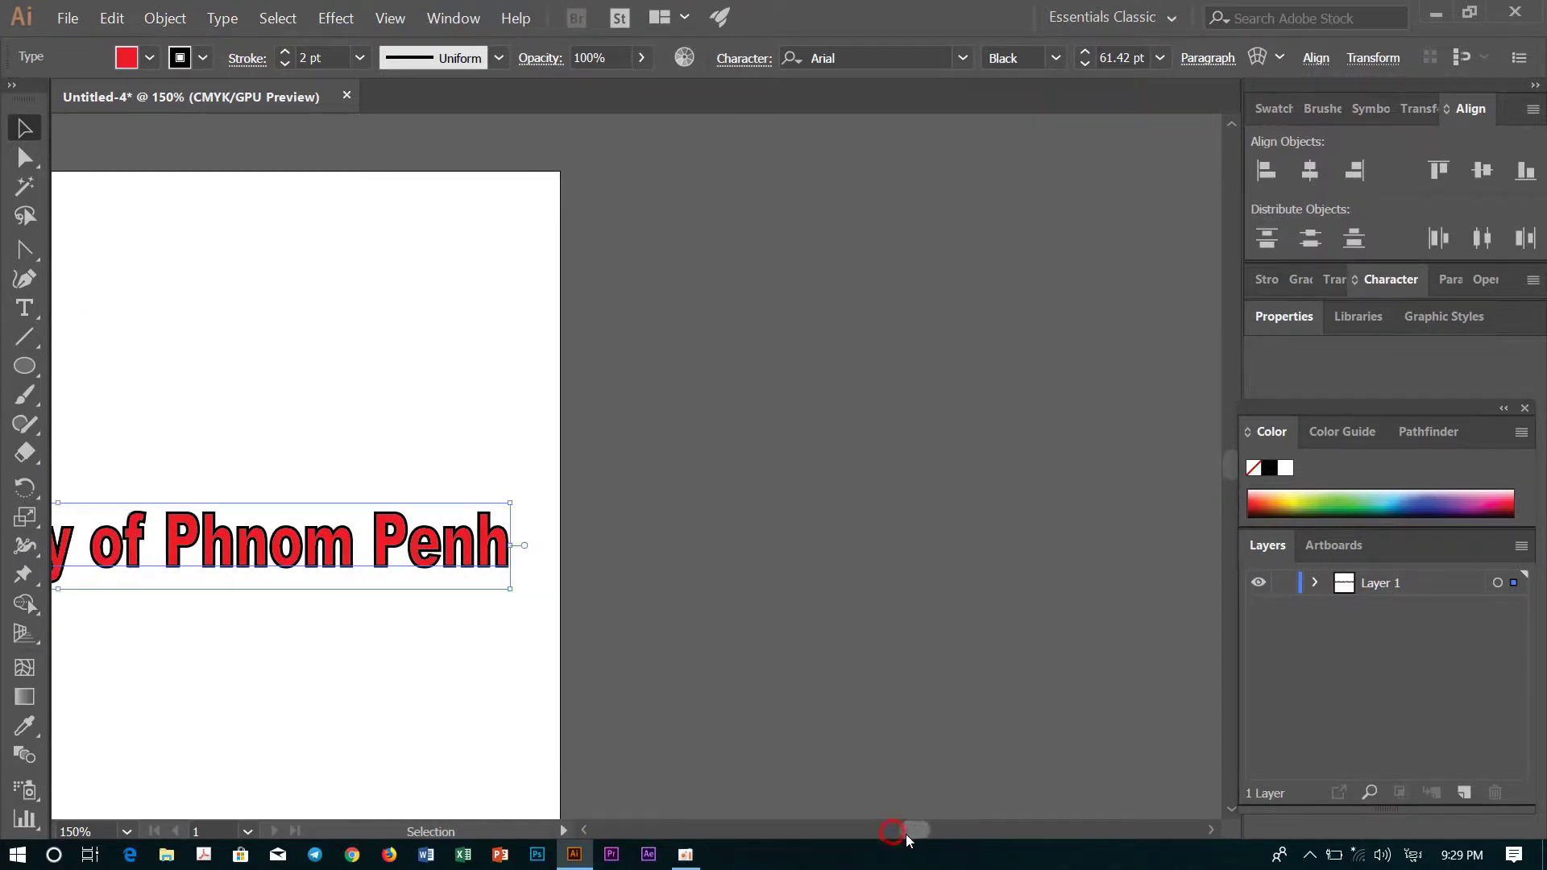
pyautogui.moveTo(869, 573); pyautogui.dragTo(861, 574)
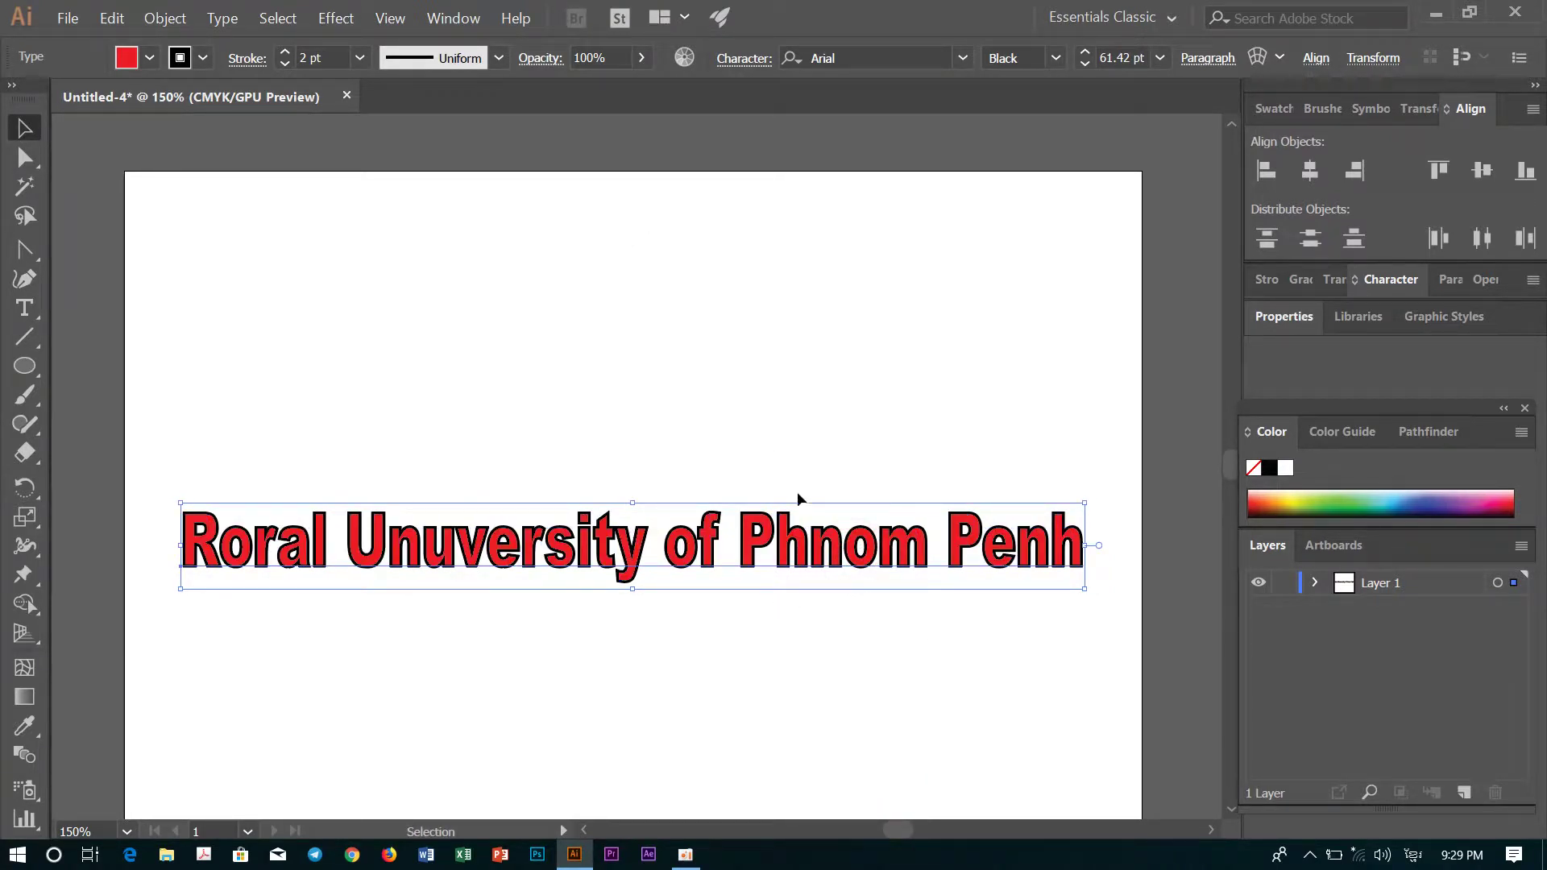
# Step: Highlight the title's characters with the Type tool and apply the LeckerliOne font
pyautogui.press('t')
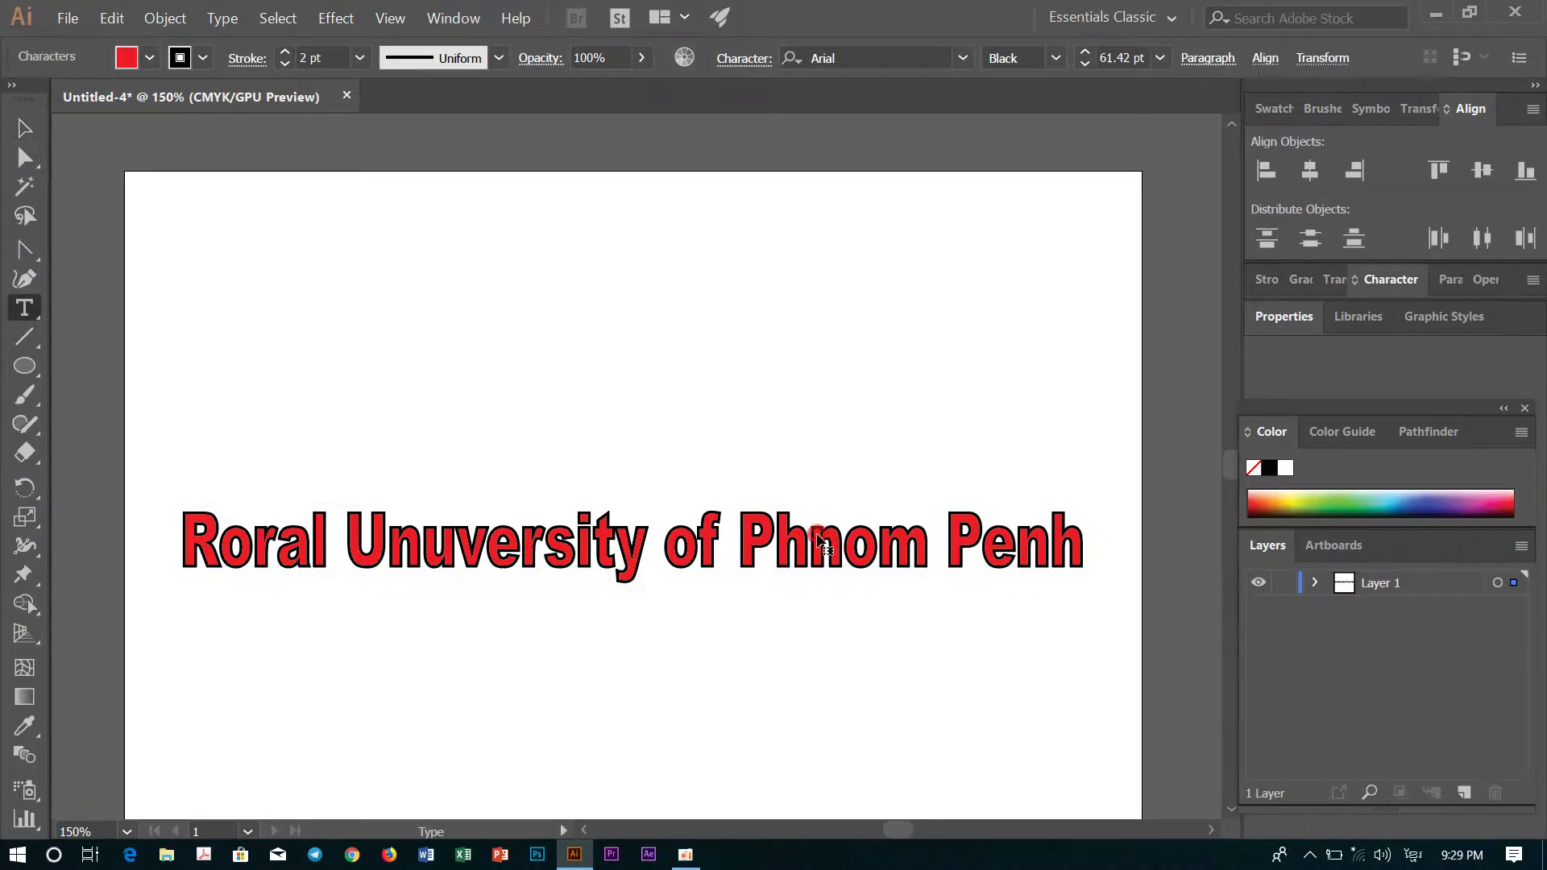
pyautogui.click(836, 541)
pyautogui.hotkey('ctrl', 'a')
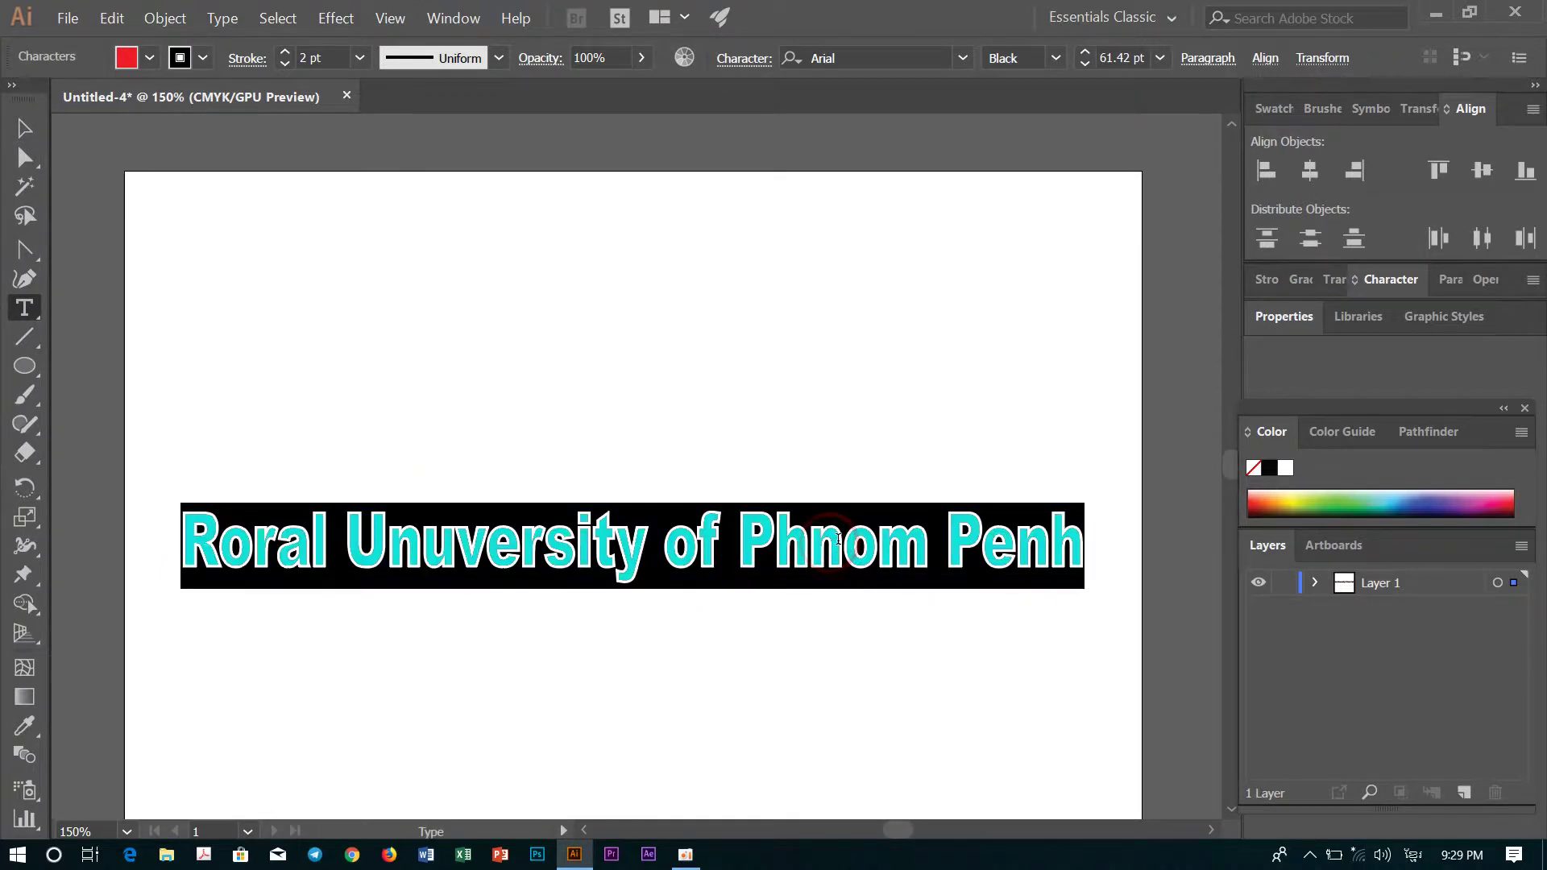
pyautogui.click(987, 540)
pyautogui.moveTo(1080, 544)
pyautogui.mouseDown()
pyautogui.moveTo(211, 484)
pyautogui.moveTo(1084, 542)
pyautogui.mouseUp()
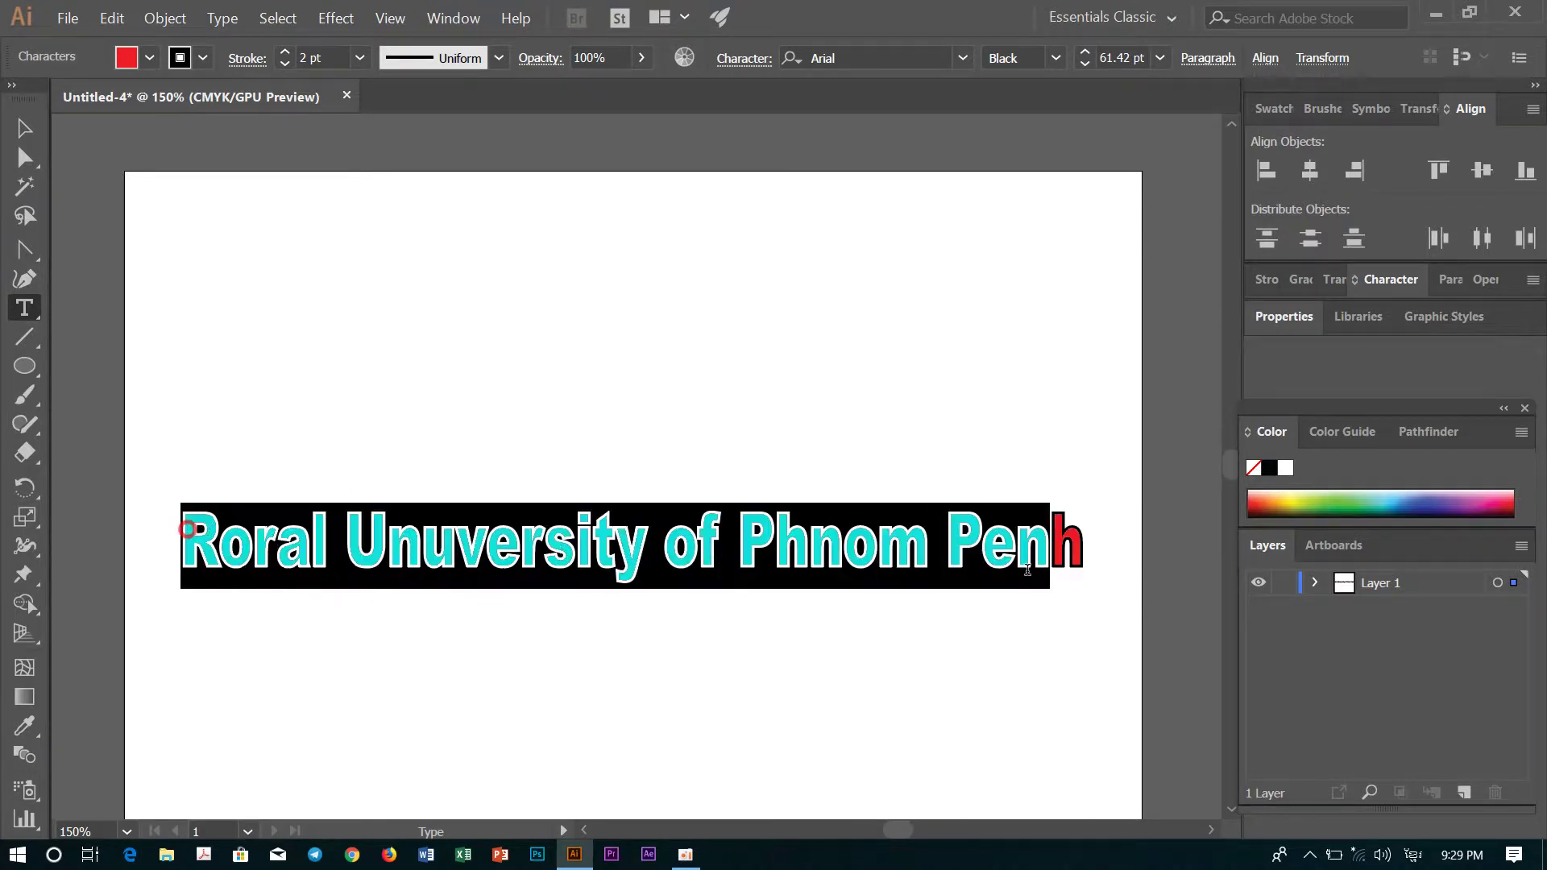
pyautogui.click(963, 58)
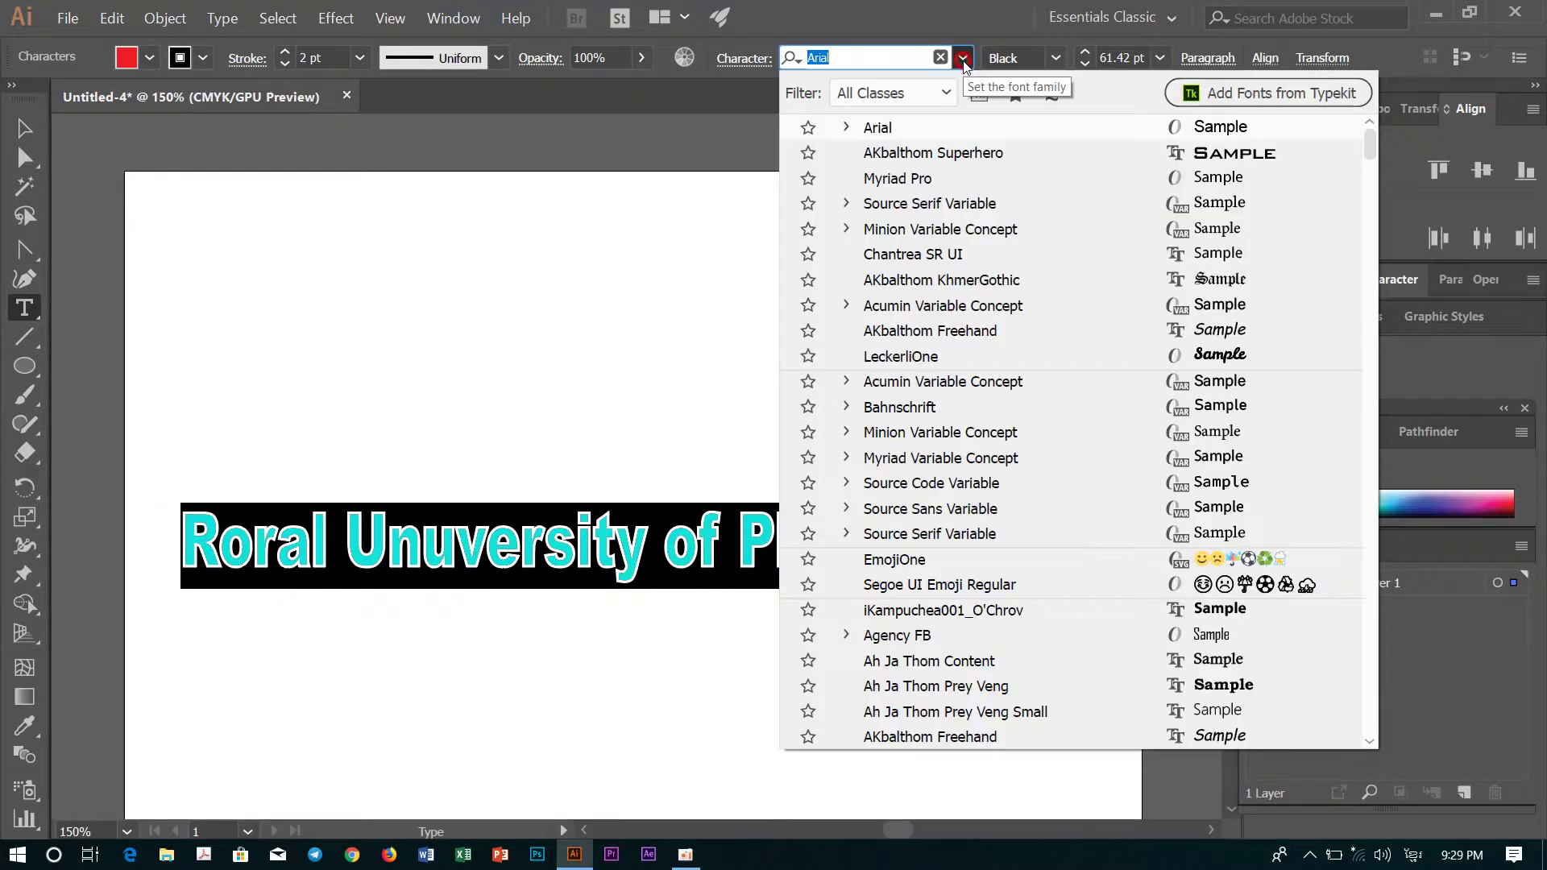
pyautogui.click(1008, 348)
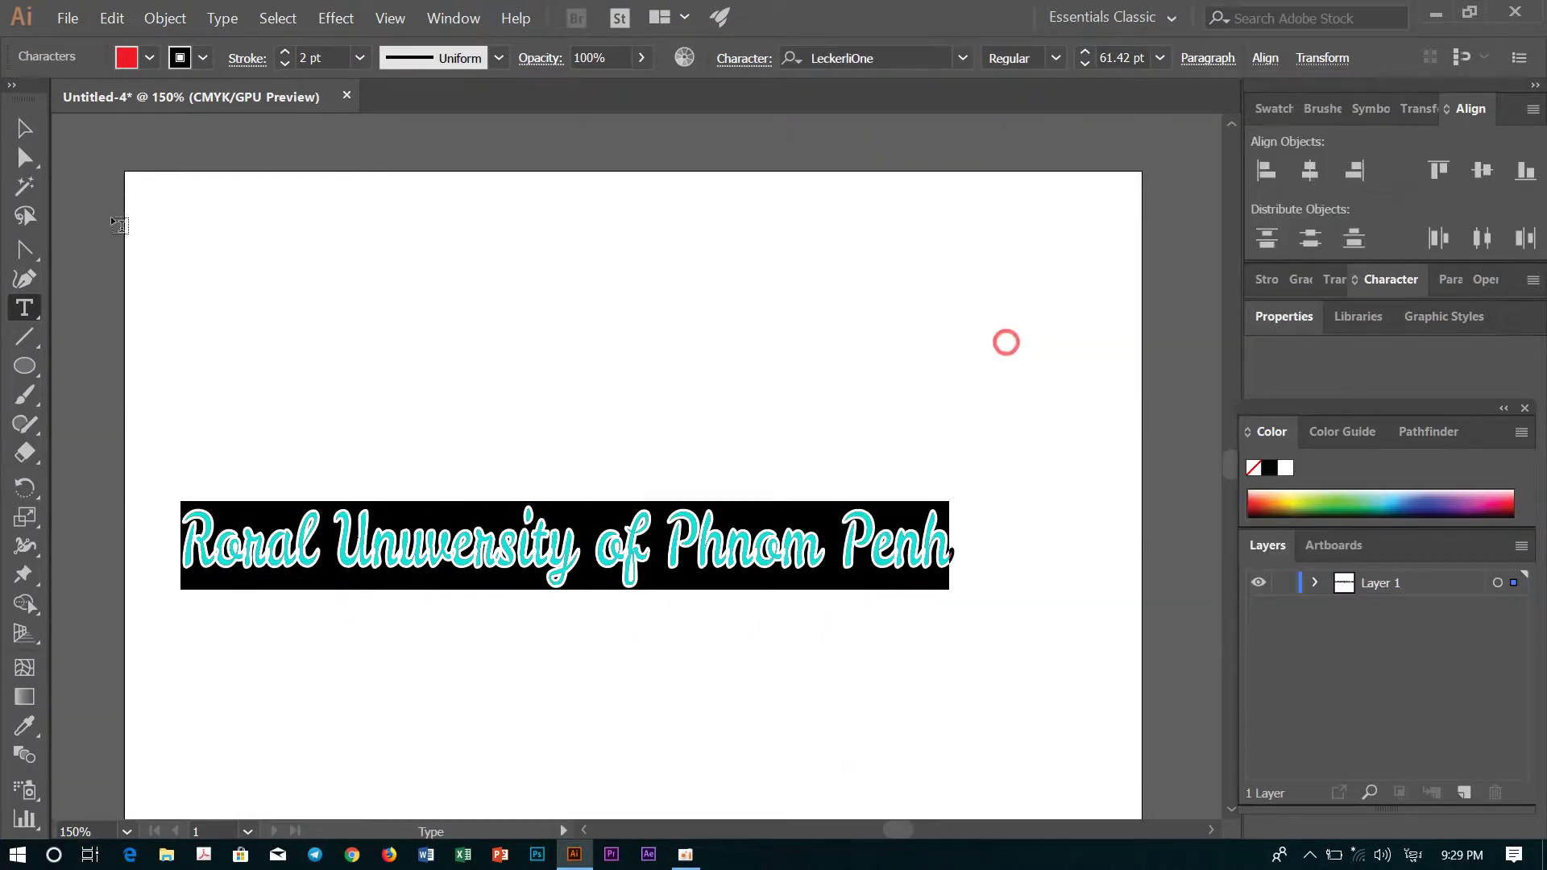
# Step: Move the title text slightly up and to the right, then deselect it
pyautogui.click(21, 127)
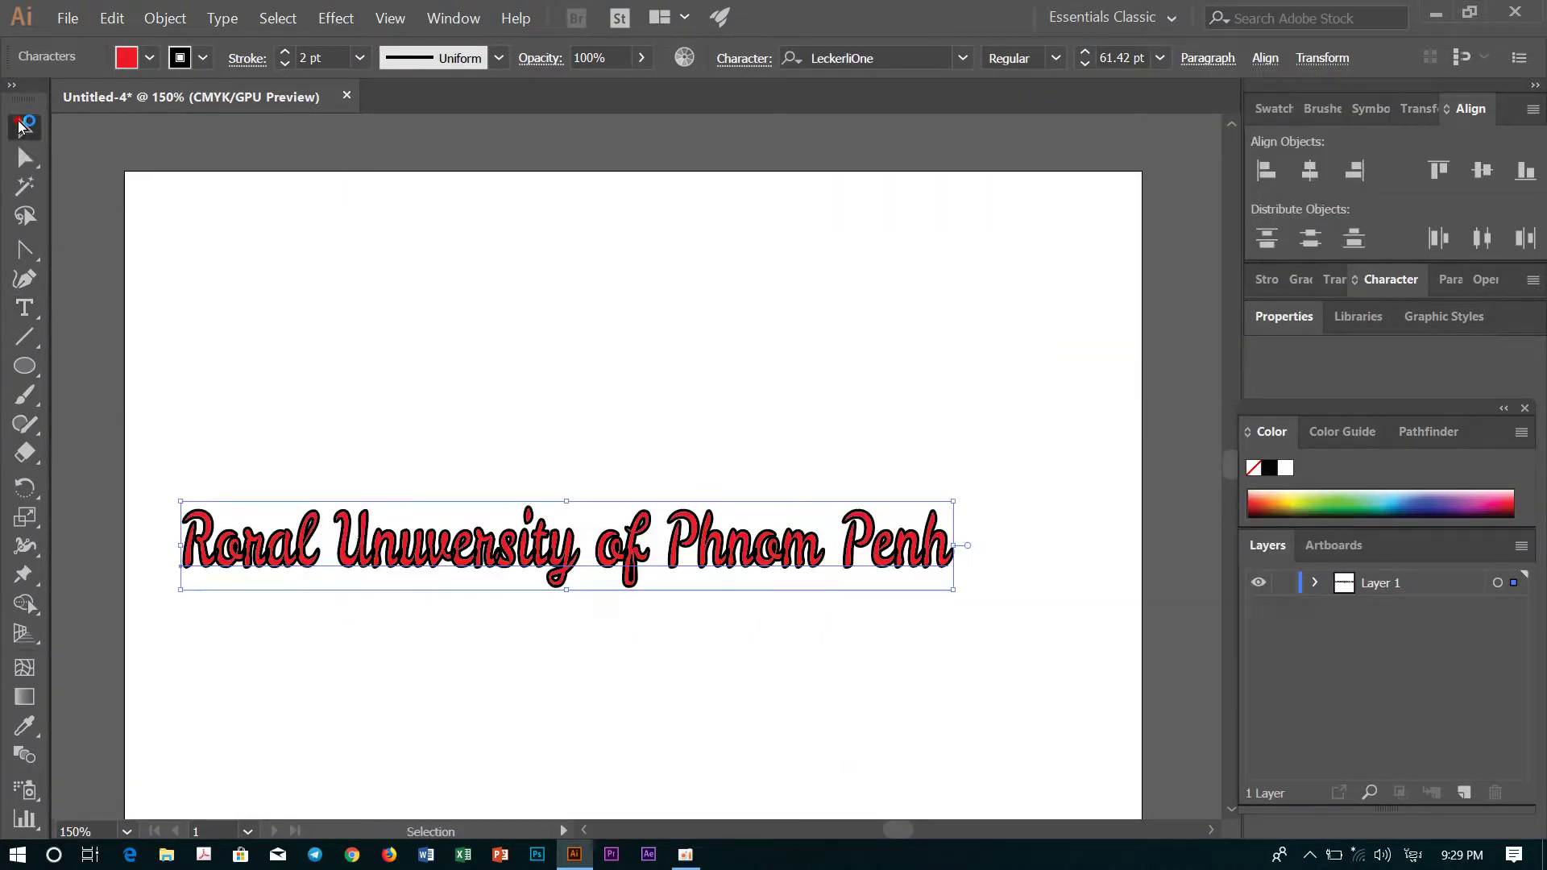
pyautogui.moveTo(710, 520); pyautogui.dragTo(730, 467)
pyautogui.click(867, 332)
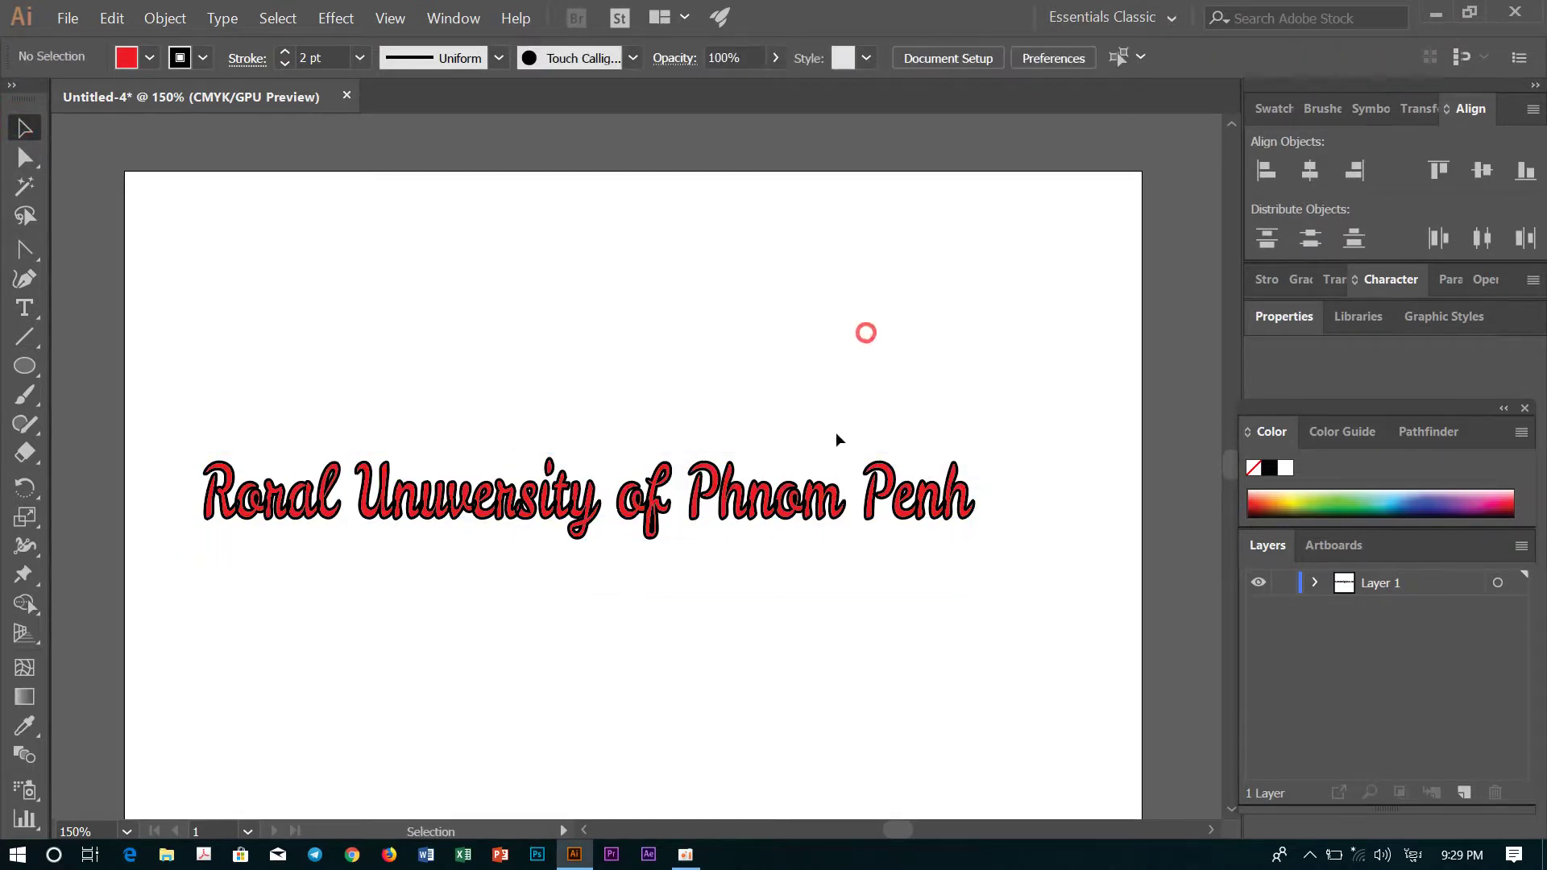
# Step: Move the title text higher, reselect it and delete it from the artboard
pyautogui.click(837, 379)
pyautogui.moveTo(794, 488); pyautogui.dragTo(814, 395)
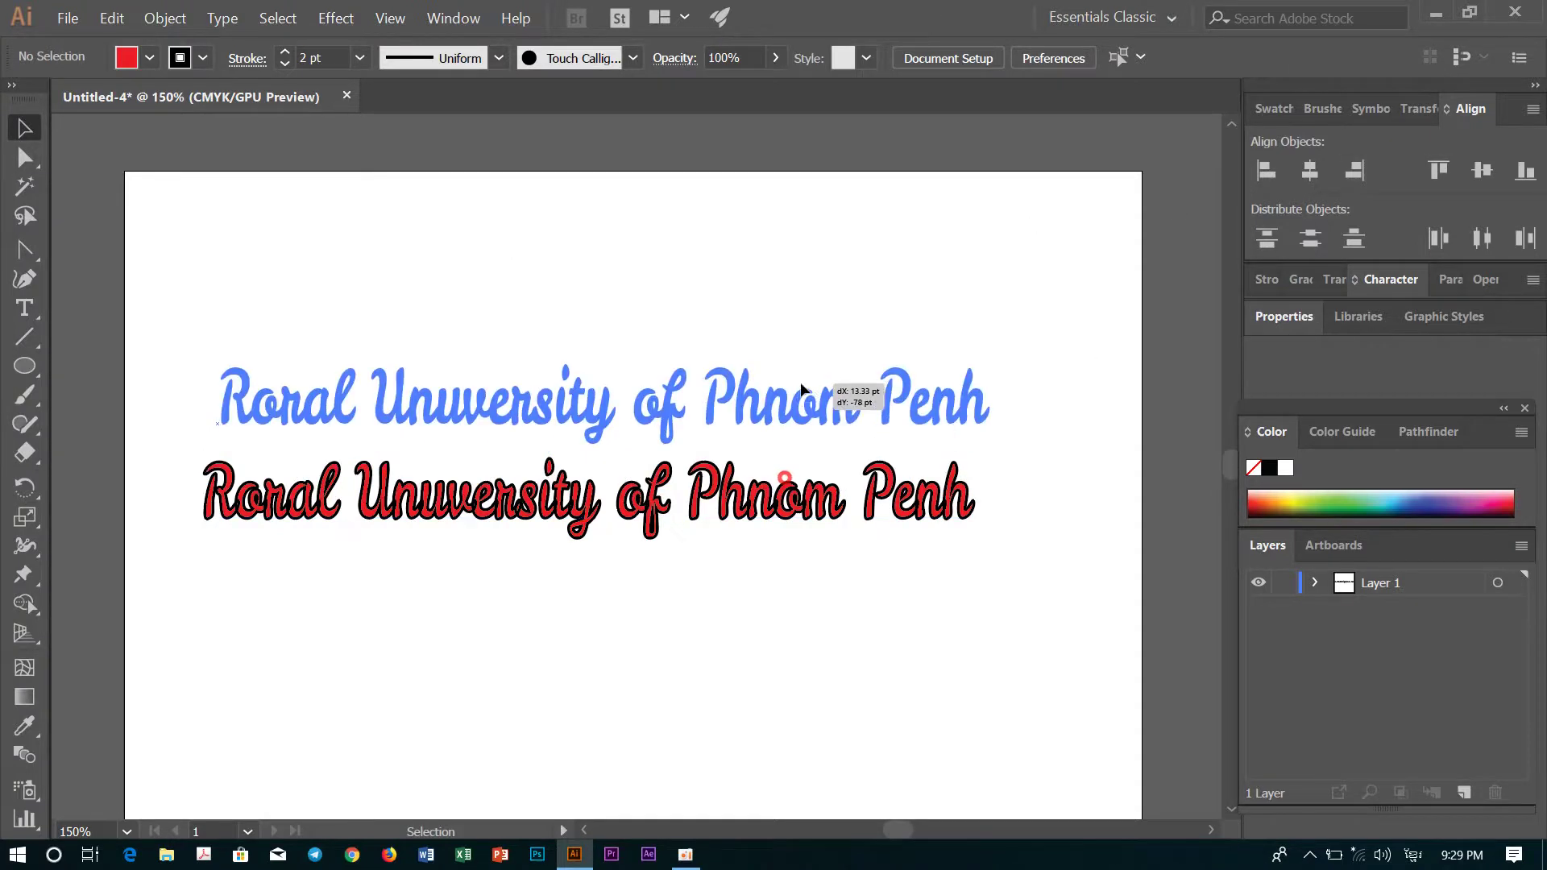
pyautogui.click(770, 466)
pyautogui.click(746, 370)
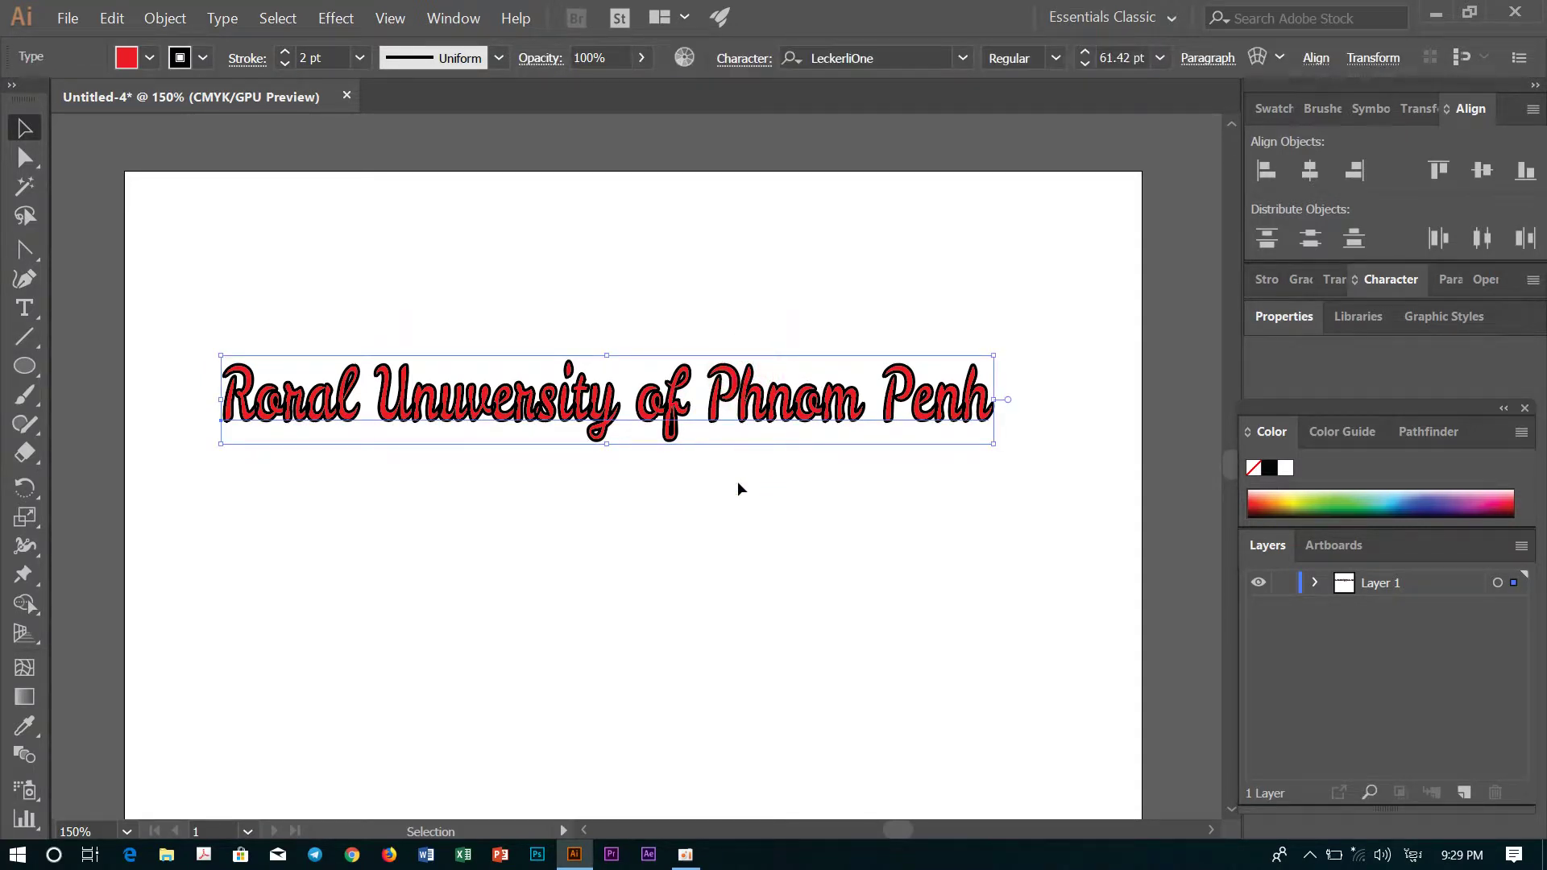
pyautogui.press('Delete')
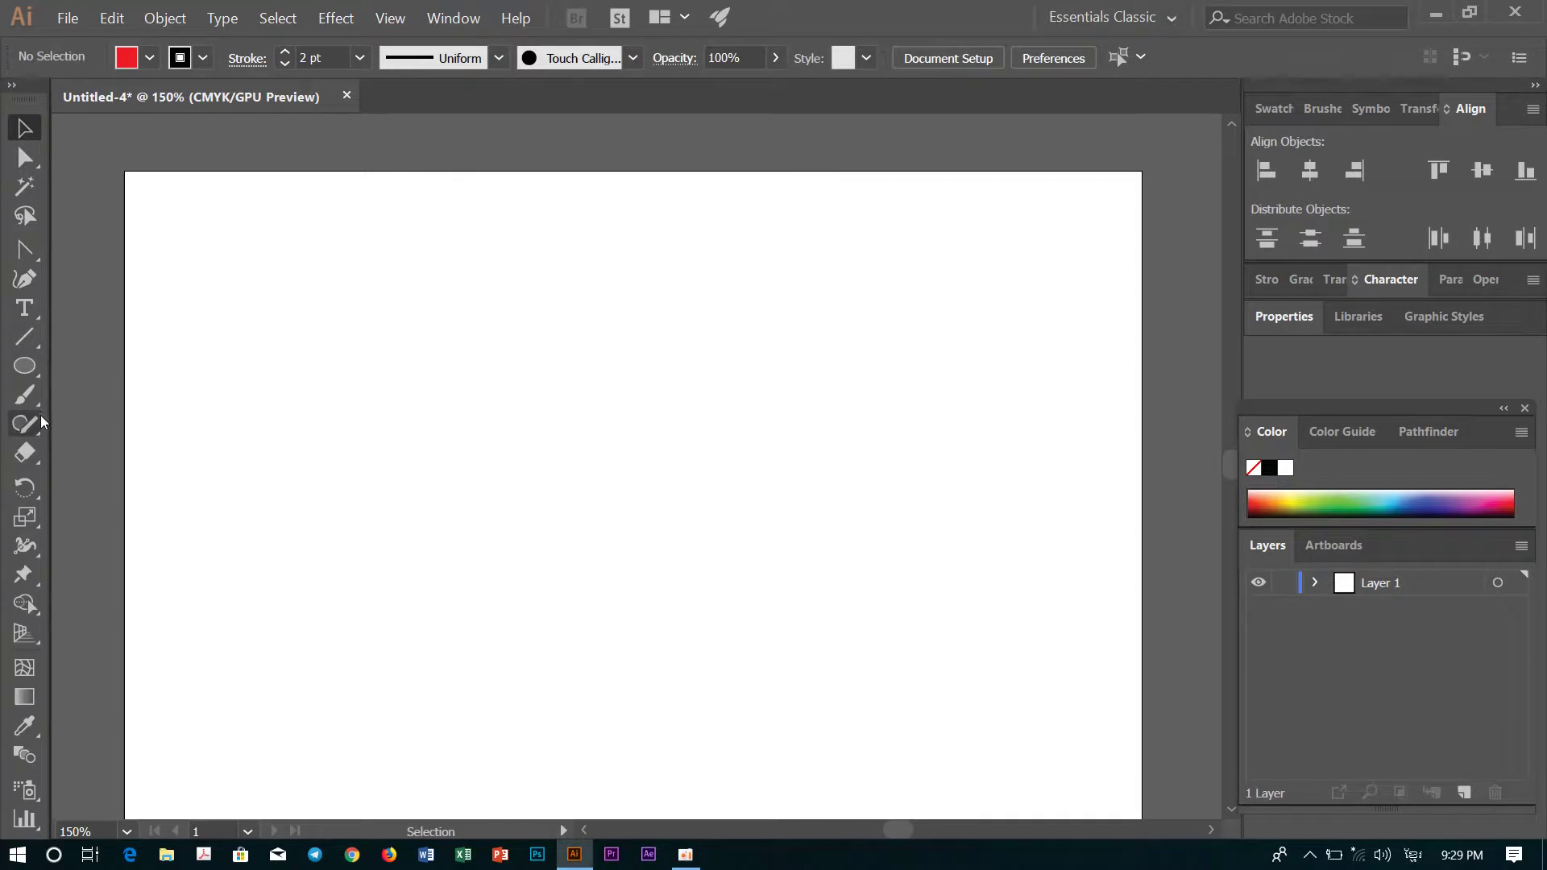
# Step: Start a new Myriad Pro text line near the upper left and type test letters, leaving 'hgj'
pyautogui.click(25, 307)
pyautogui.click(316, 345)
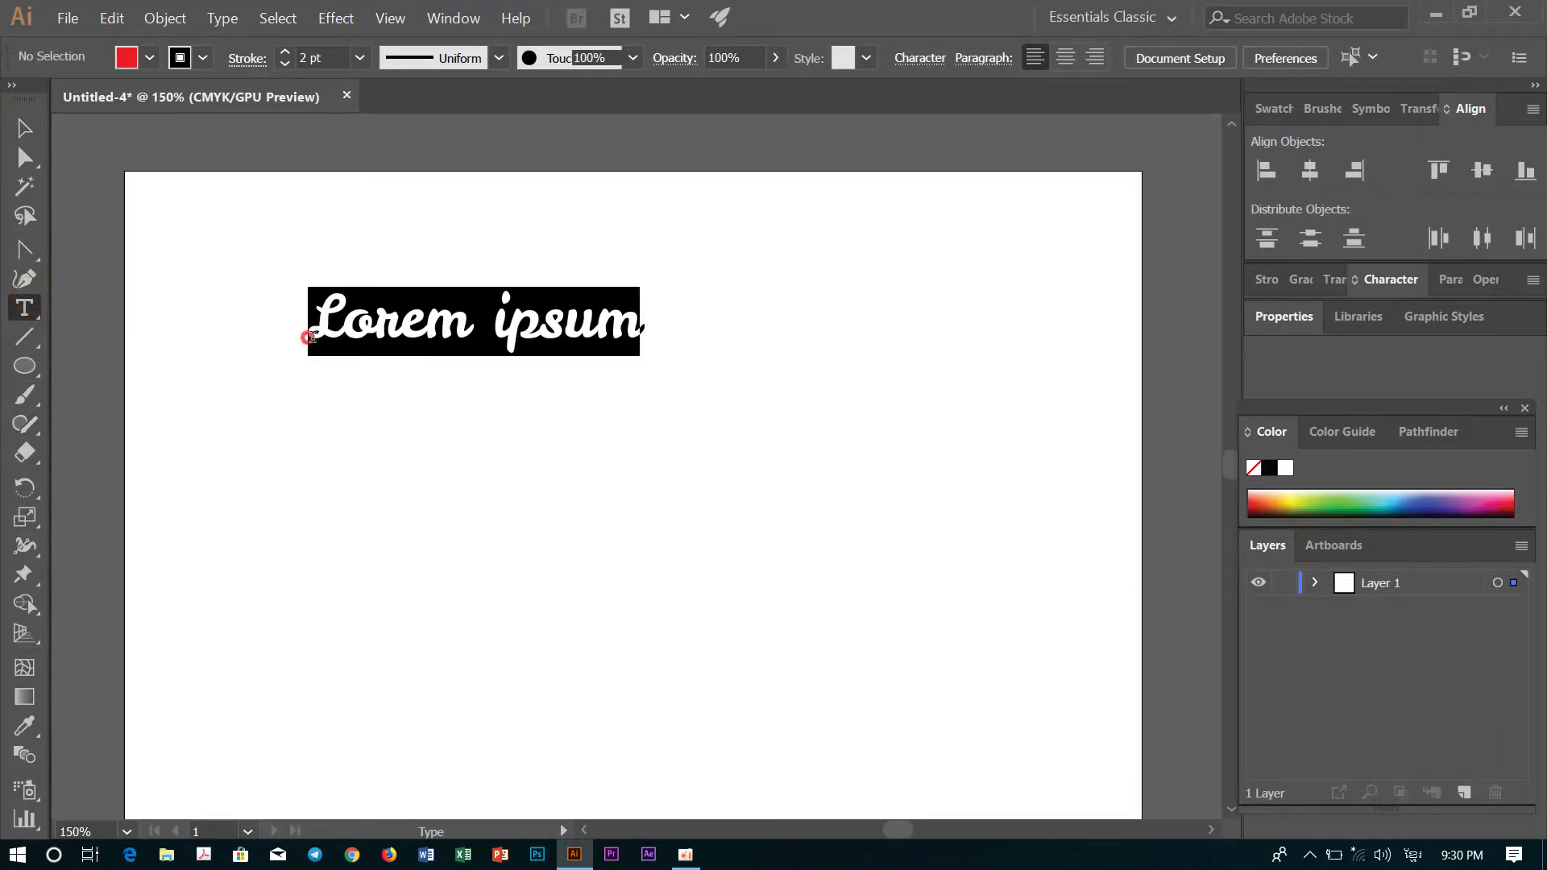
pyautogui.write('សាកល')
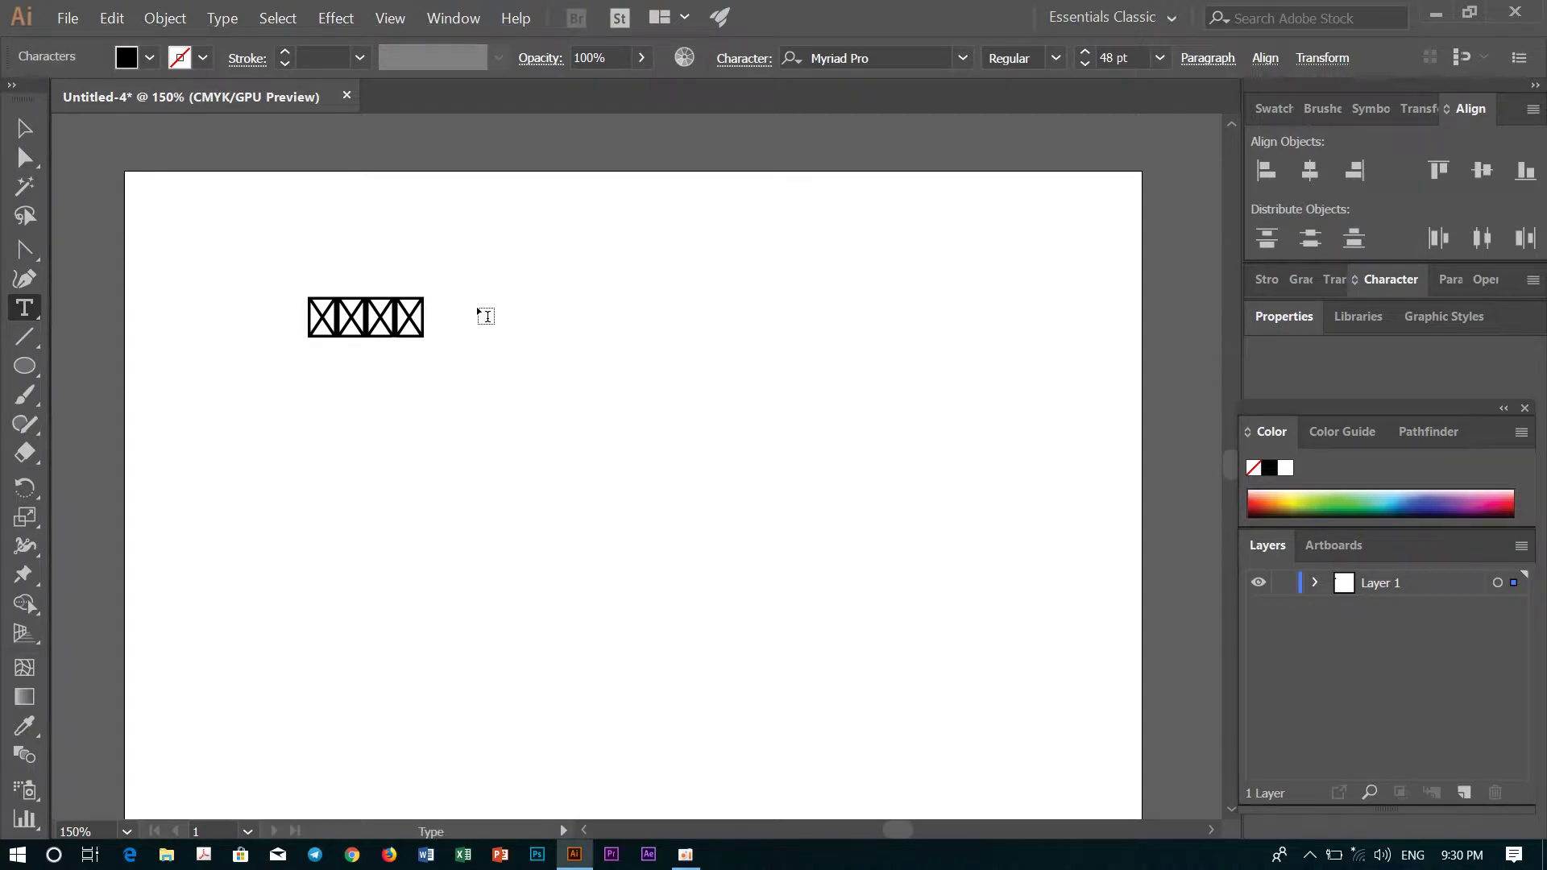
pyautogui.press('BackSpace')
pyautogui.press('BackSpace')
pyautogui.press('BackSpace')
pyautogui.press('BackSpace')
pyautogui.write('hgjhj')
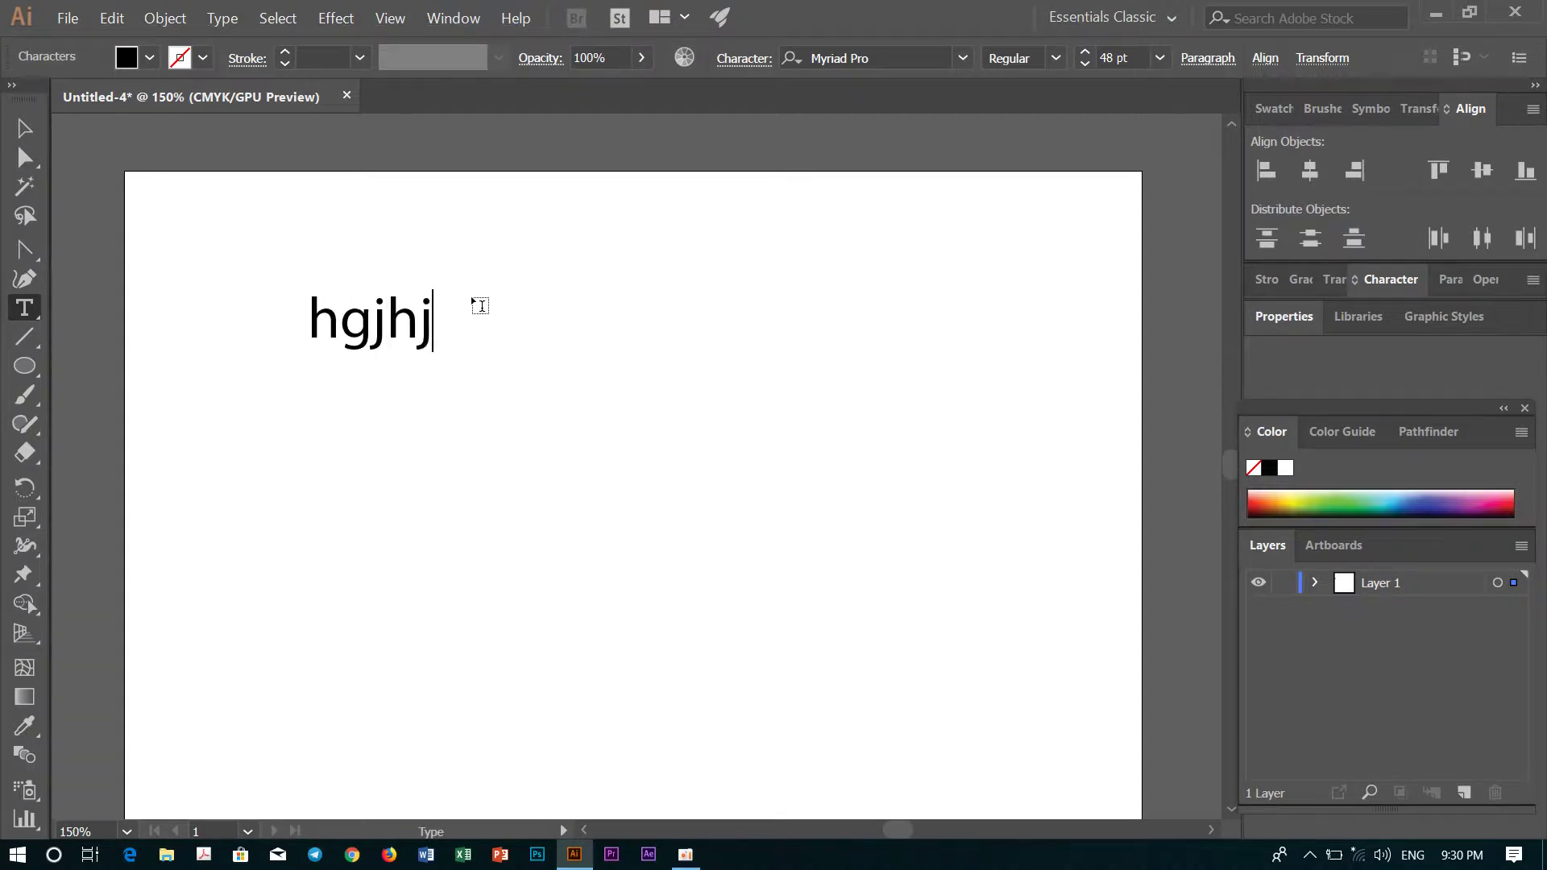
pyautogui.write('hjh')
pyautogui.press('BackSpace')
pyautogui.press('BackSpace')
pyautogui.press('BackSpace')
pyautogui.press('BackSpace')
pyautogui.press('BackSpace')
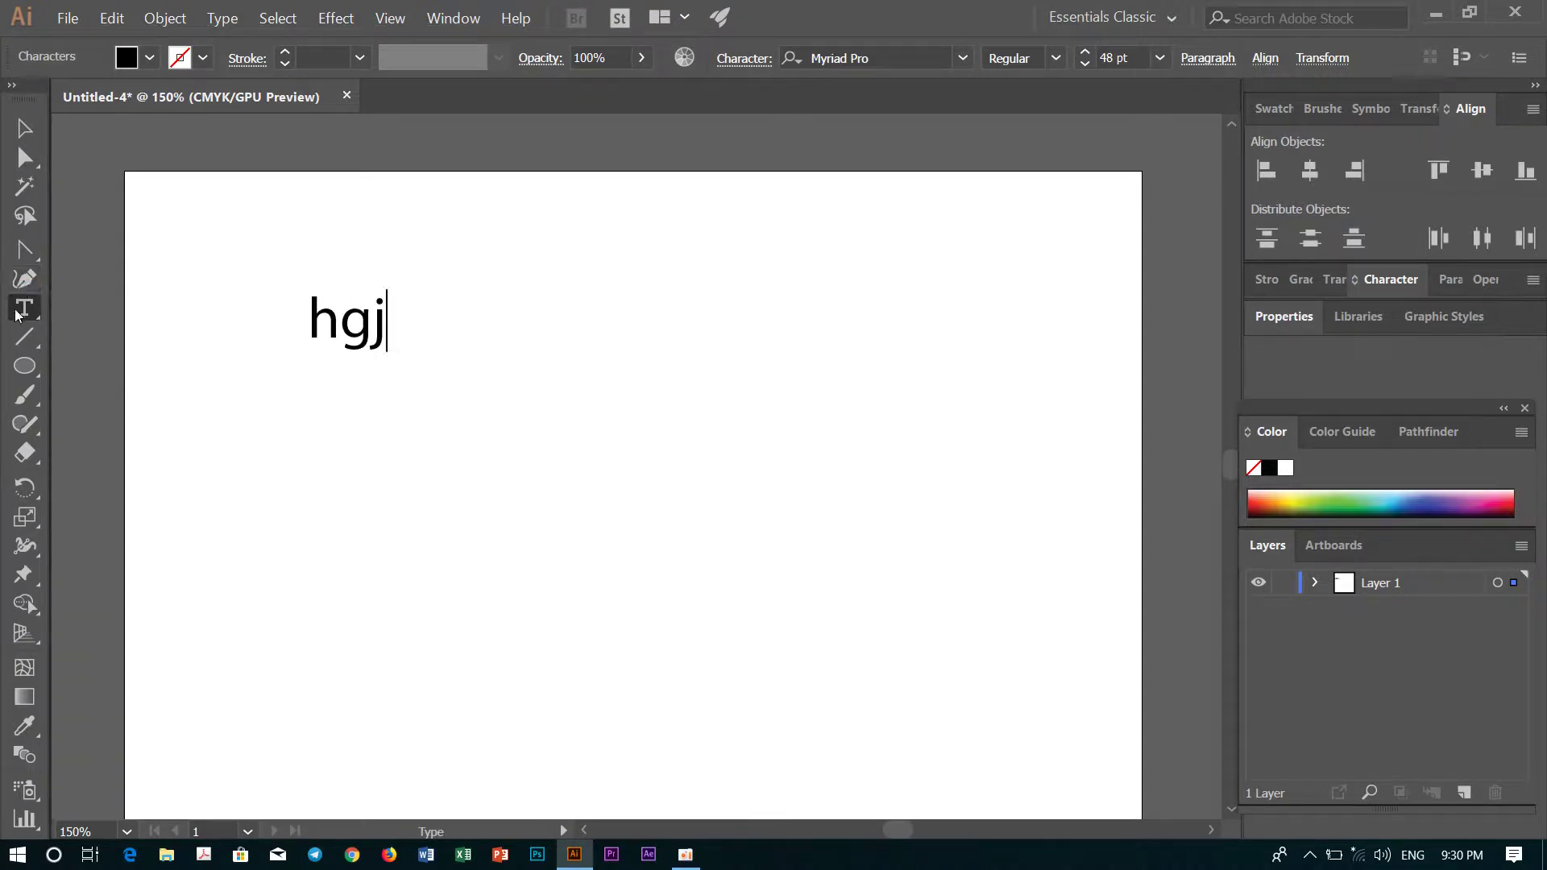
pyautogui.press('BackSpace')
# Step: Type 'htghggjhjh' as vertical text on the artboard with the Vertical Type tool
pyautogui.click(23, 305)
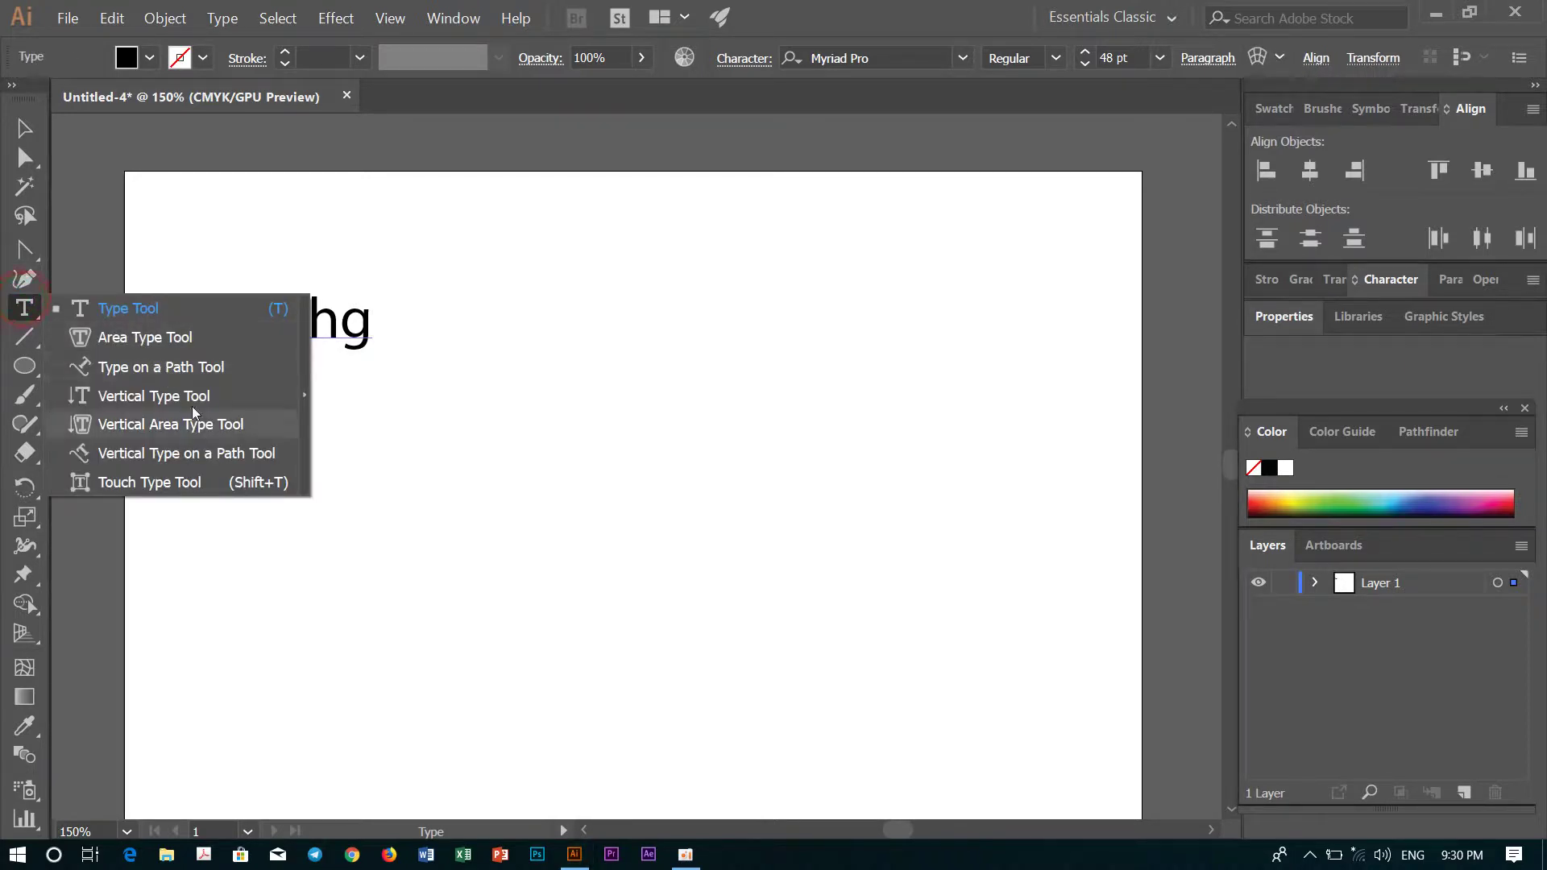
pyautogui.click(164, 392)
pyautogui.click(493, 348)
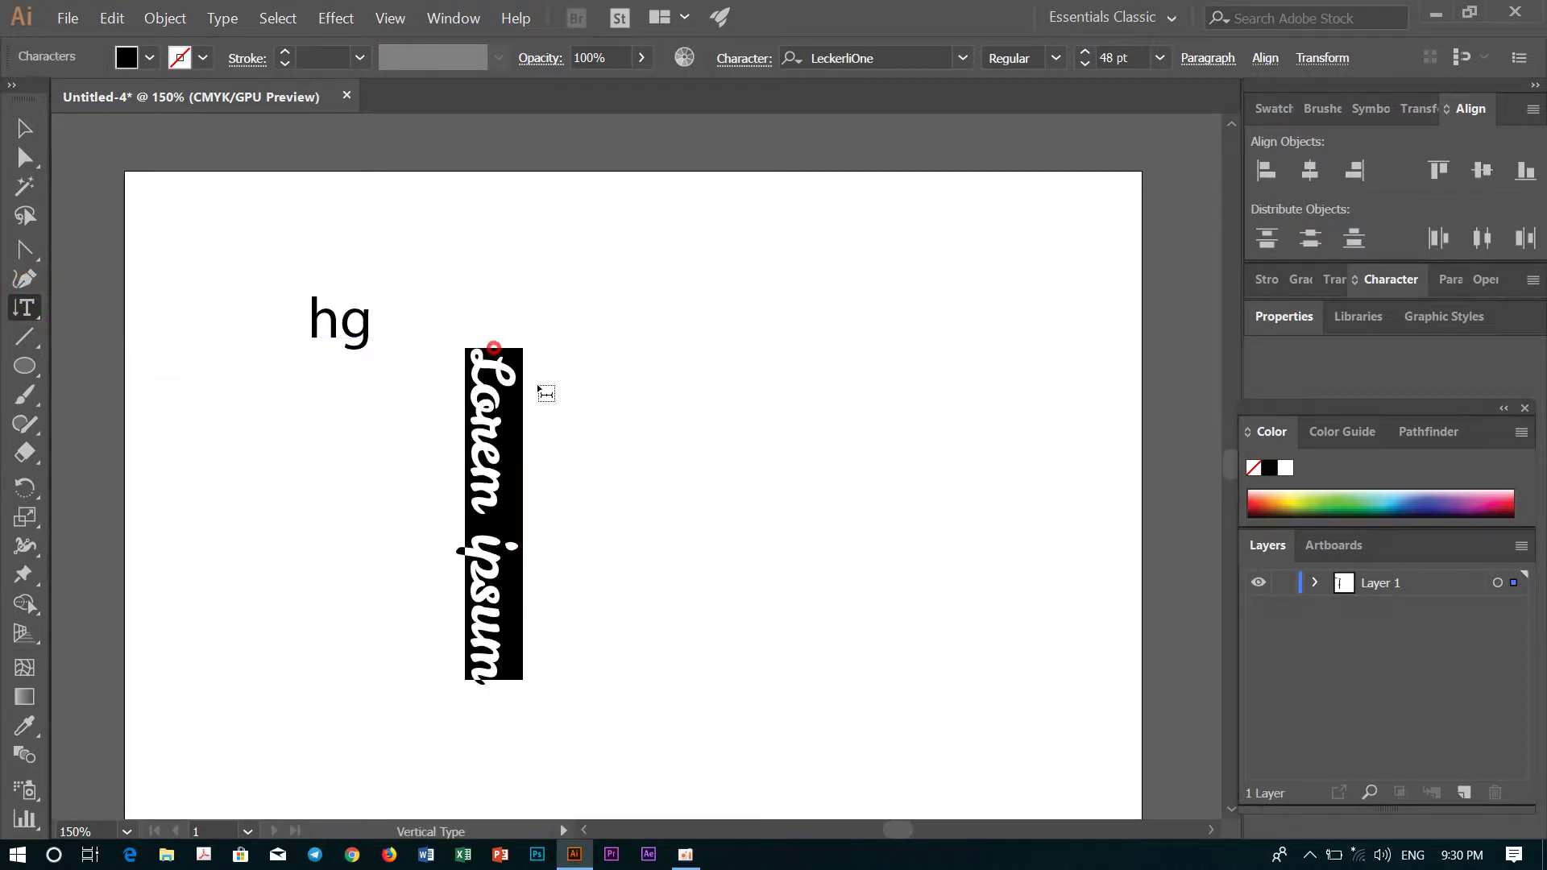
pyautogui.write('htghggjhjh')
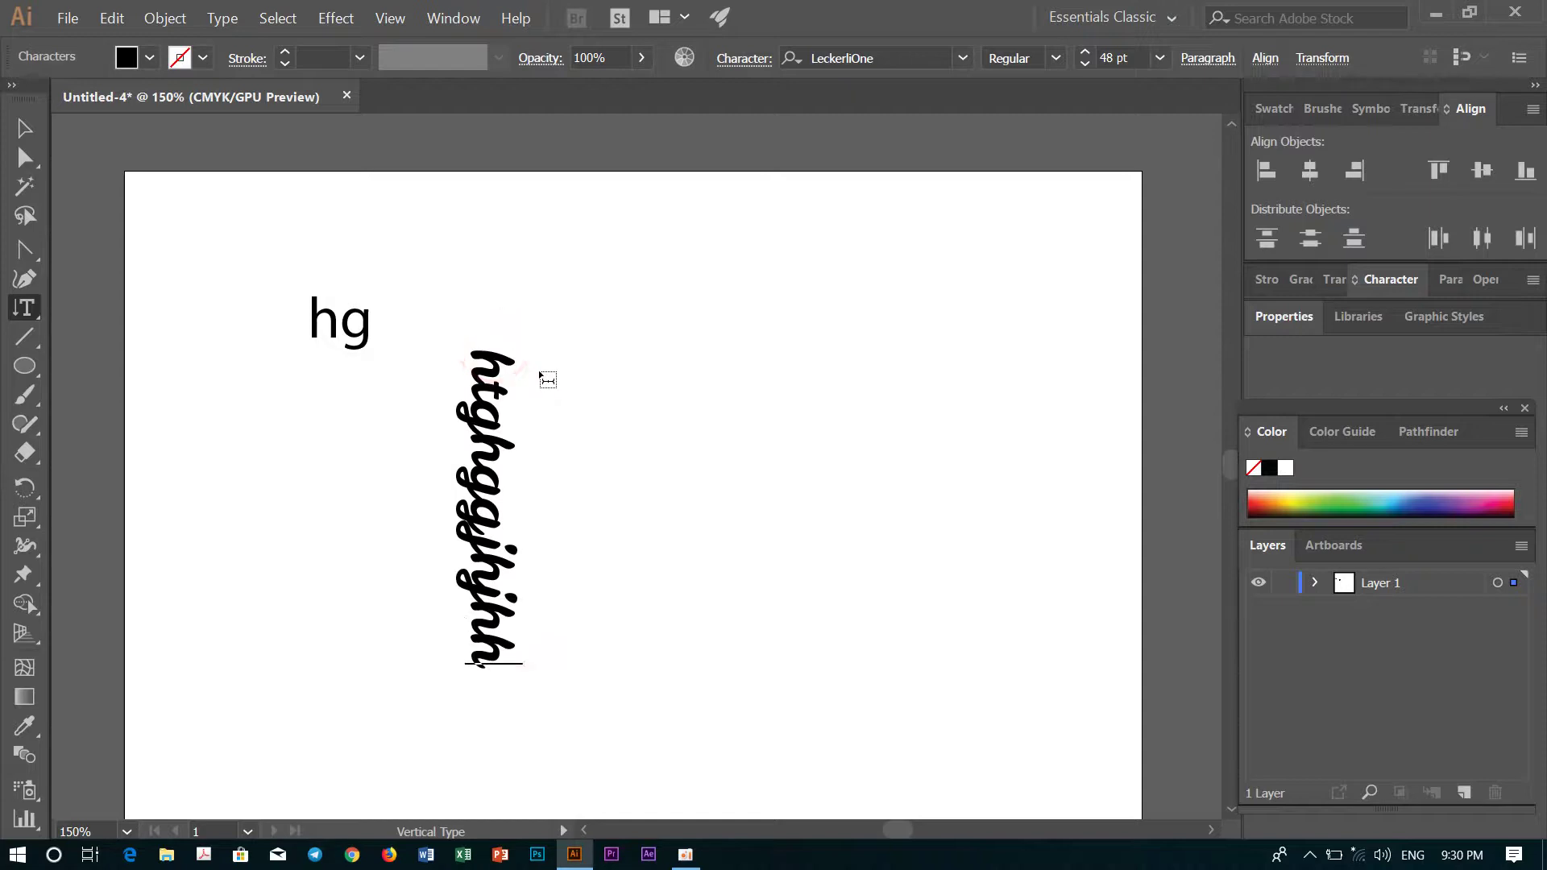
# Step: Try the Vertical Area Type and Area Type tools, dismissing each path warning
pyautogui.click(20, 307)
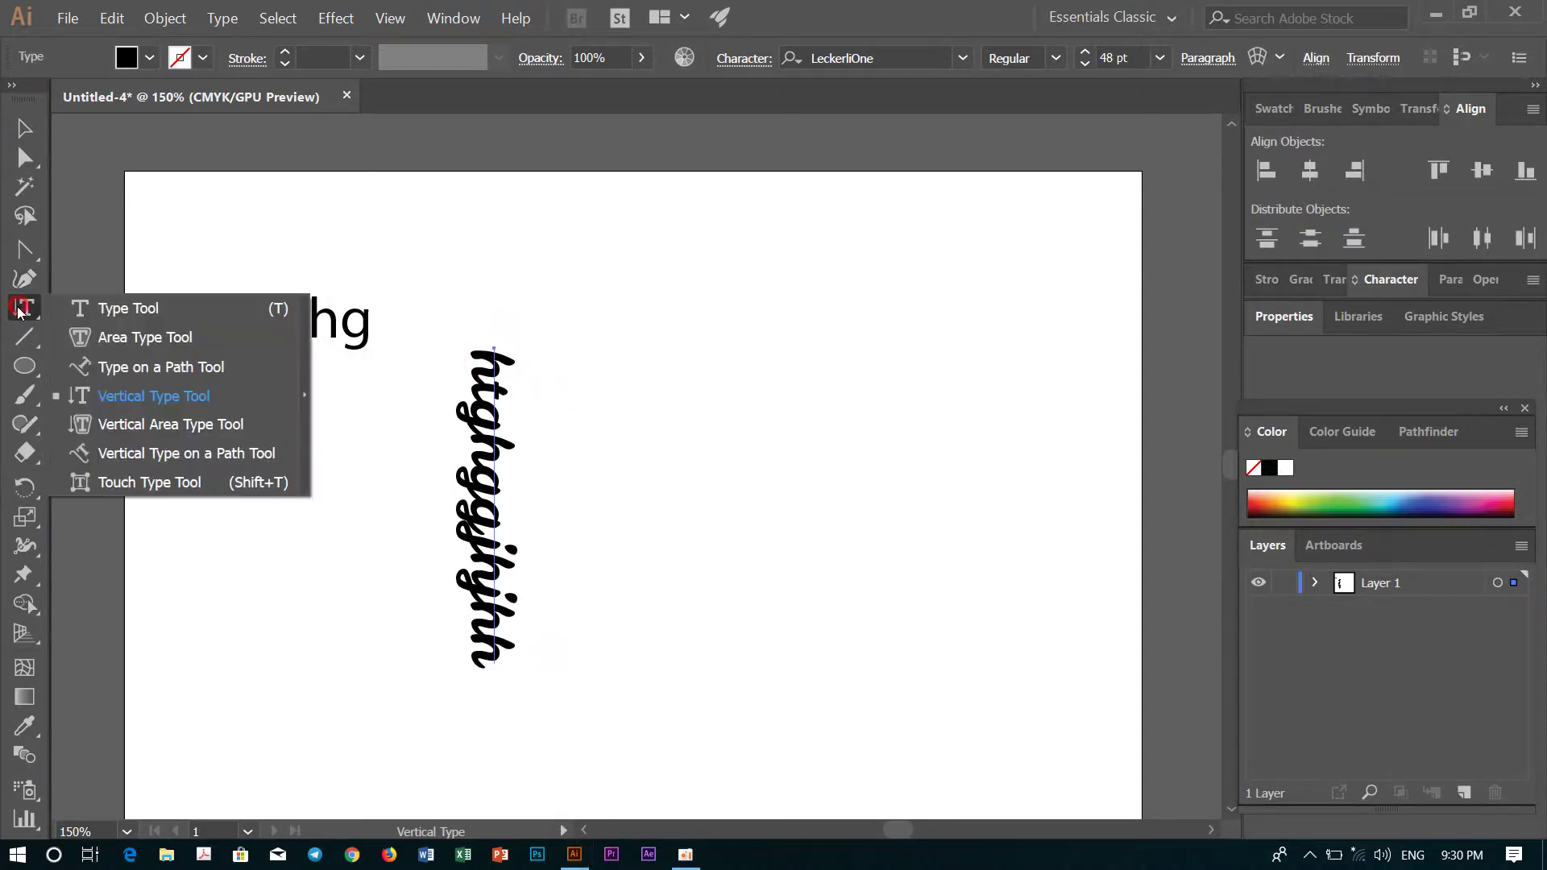
pyautogui.click(208, 424)
pyautogui.click(737, 603)
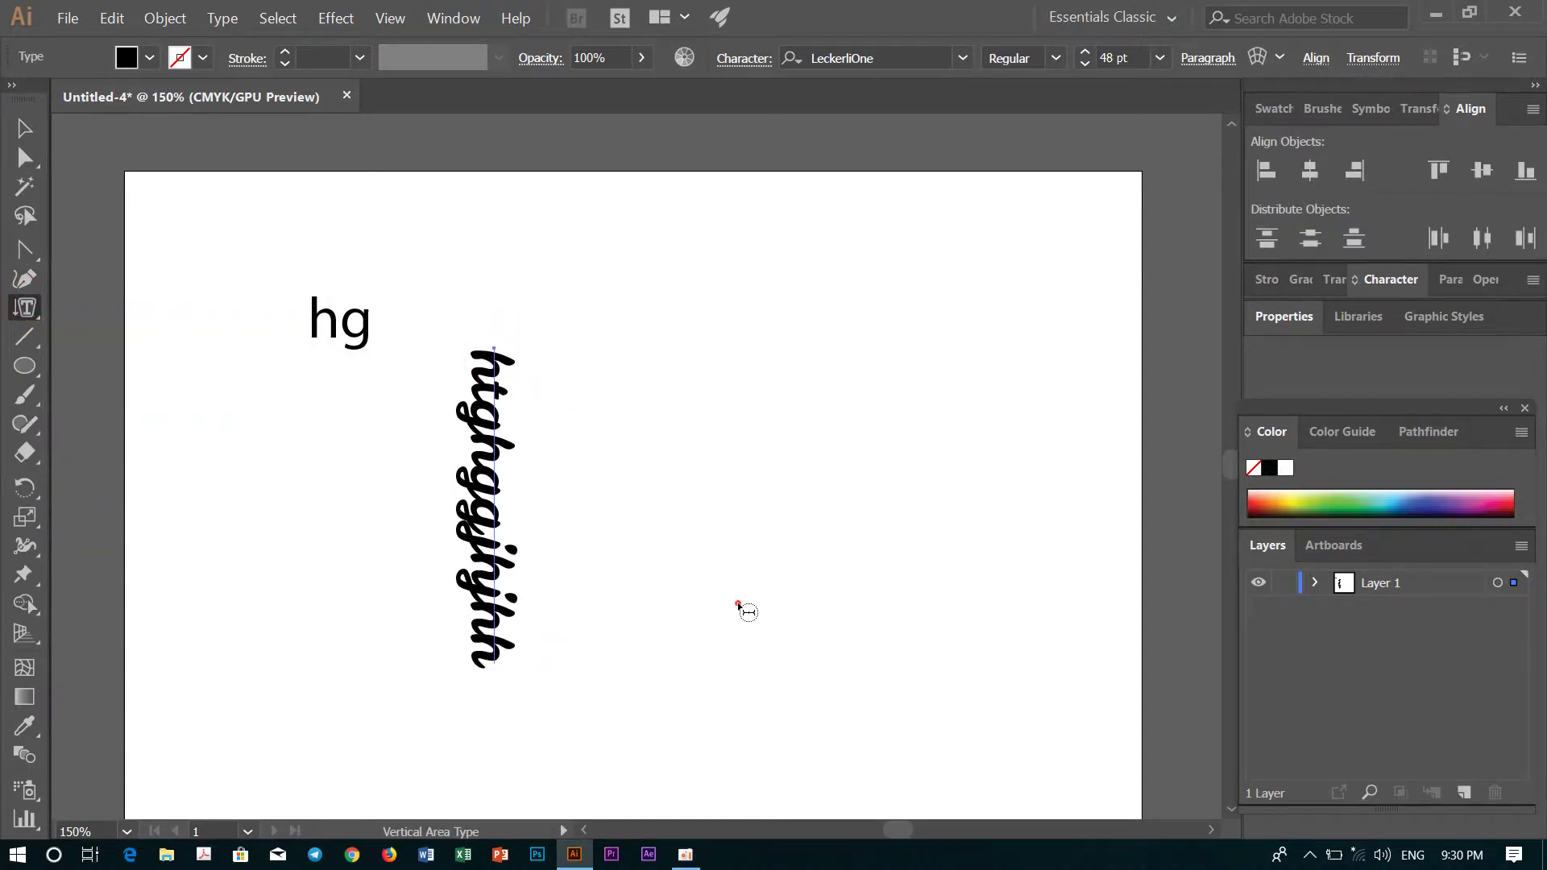
pyautogui.click(1000, 462)
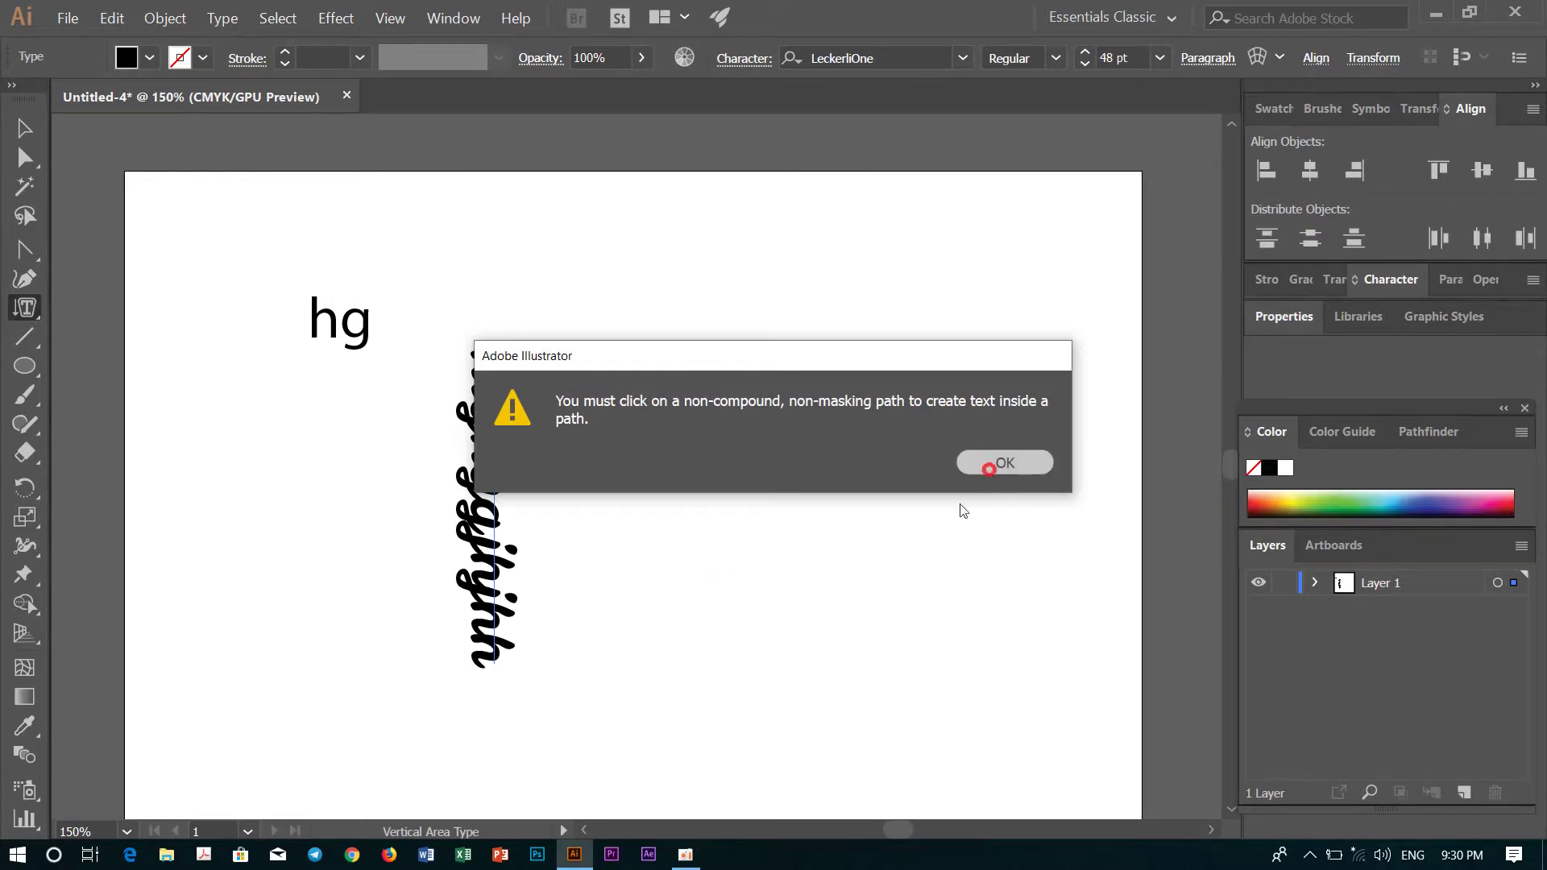
pyautogui.click(874, 586)
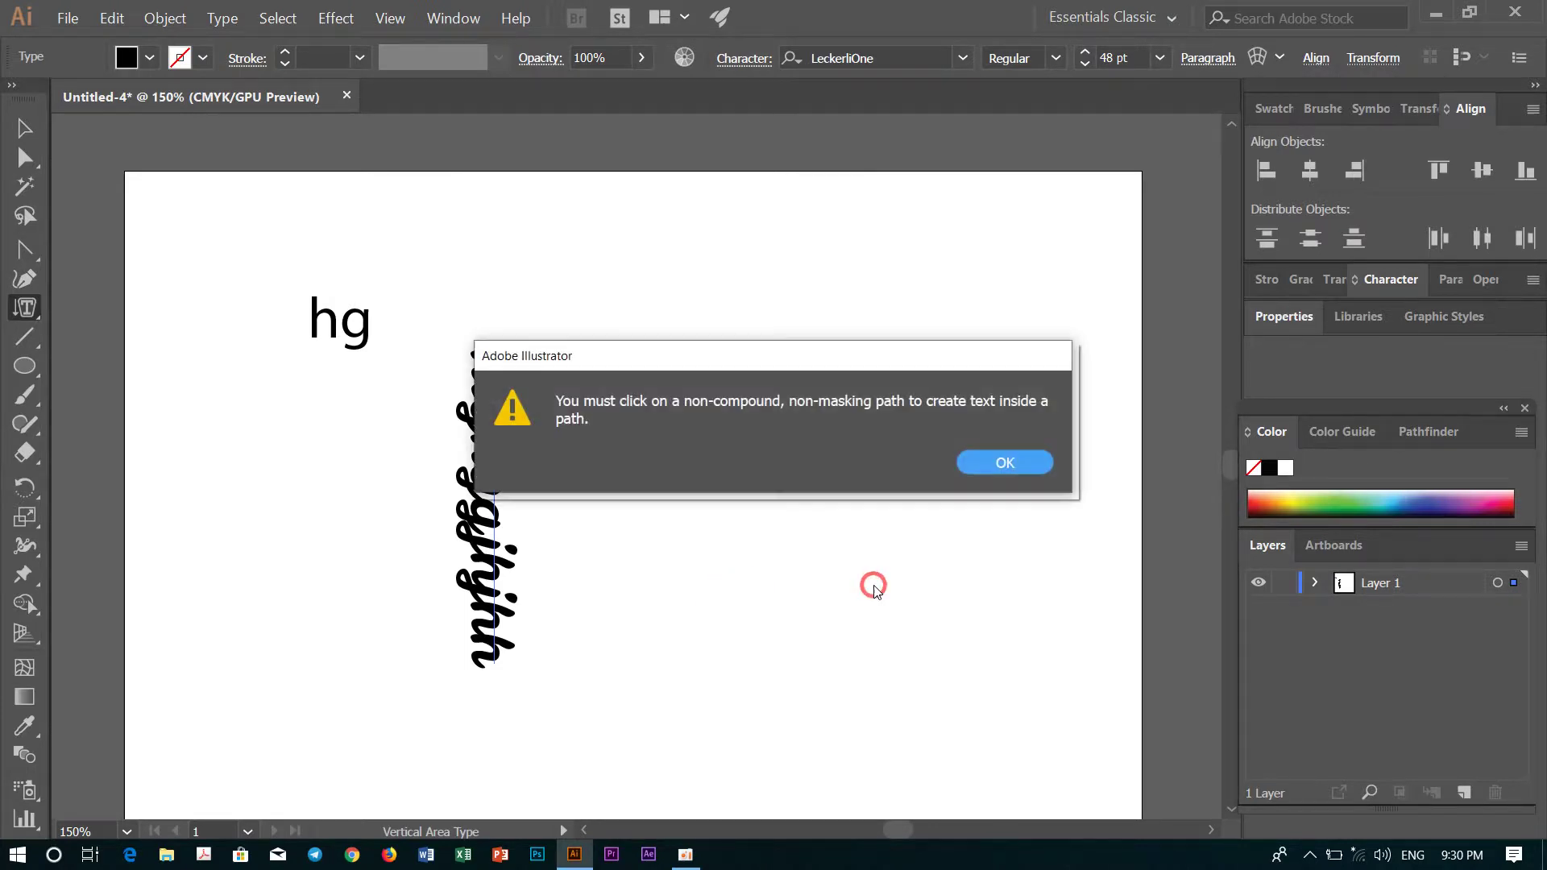
pyautogui.click(1022, 461)
pyautogui.click(25, 307)
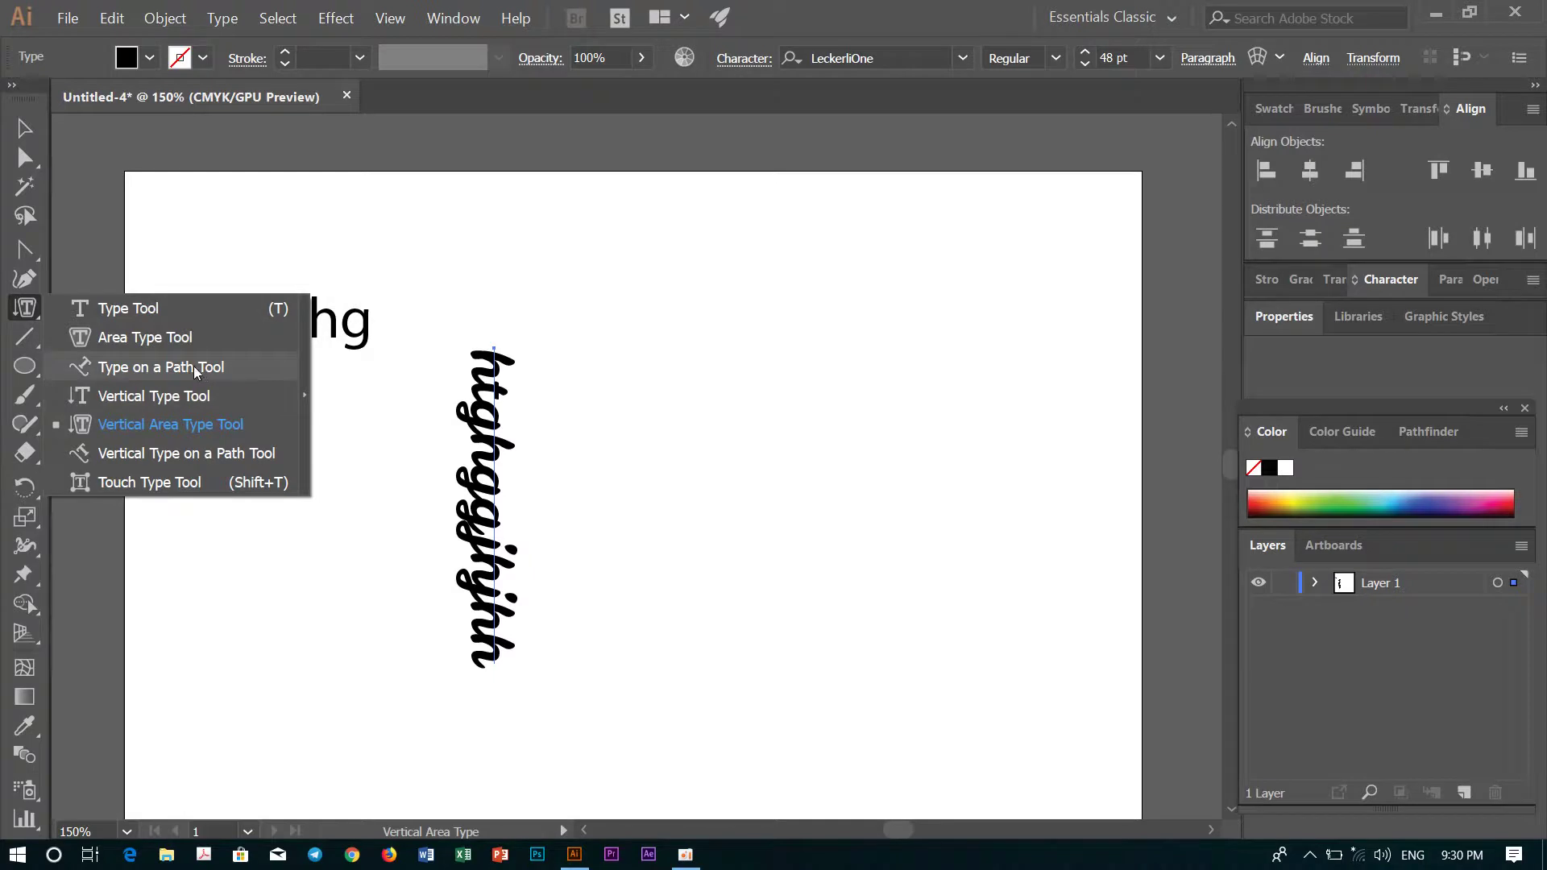
pyautogui.click(182, 342)
pyautogui.click(714, 461)
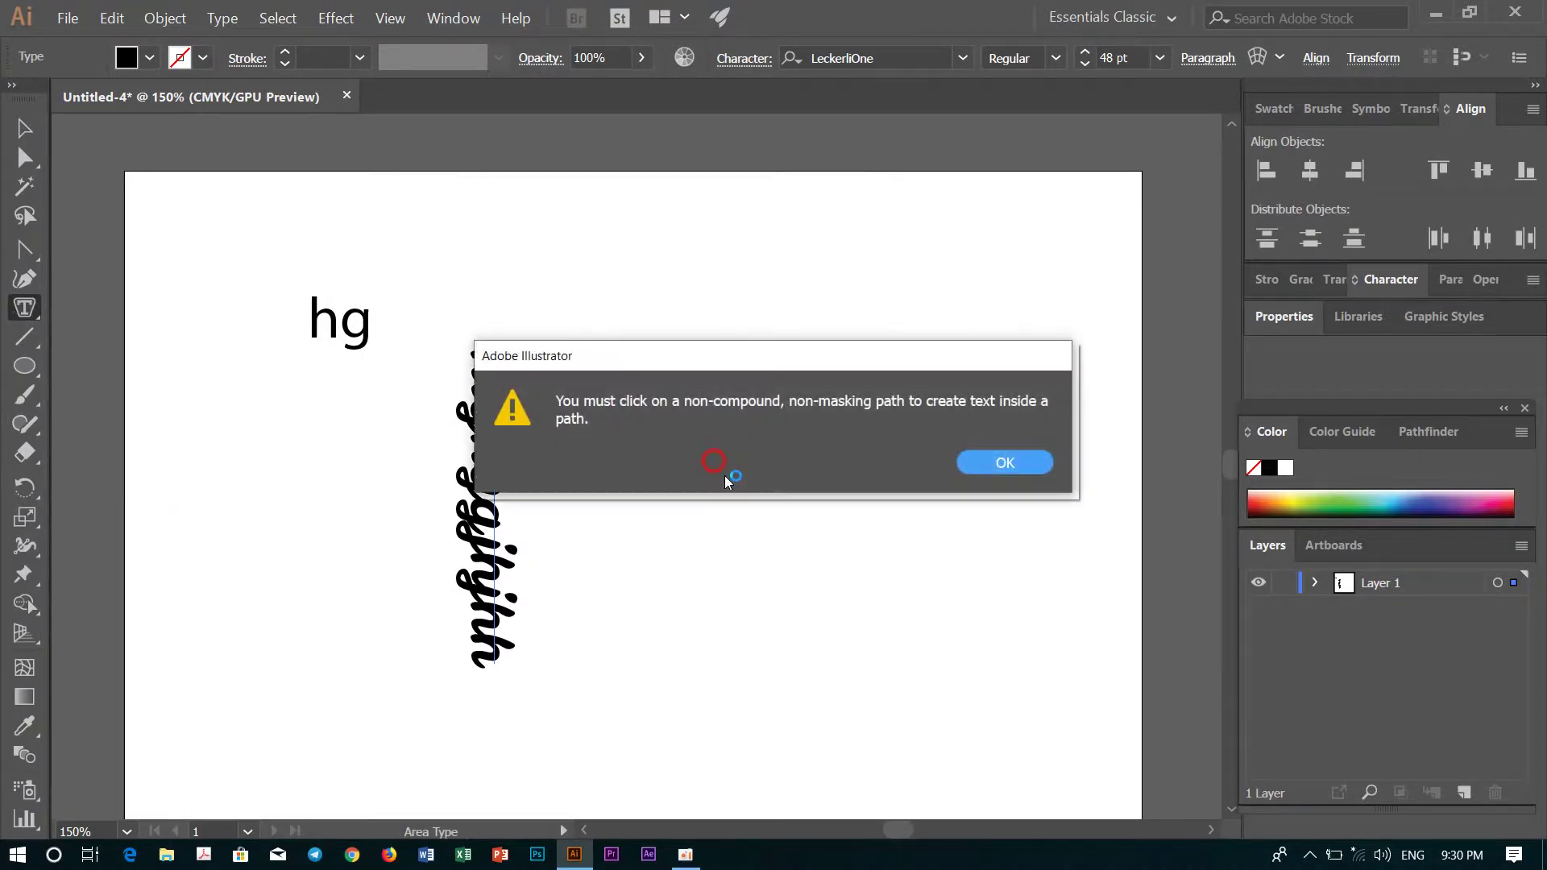
pyautogui.click(991, 468)
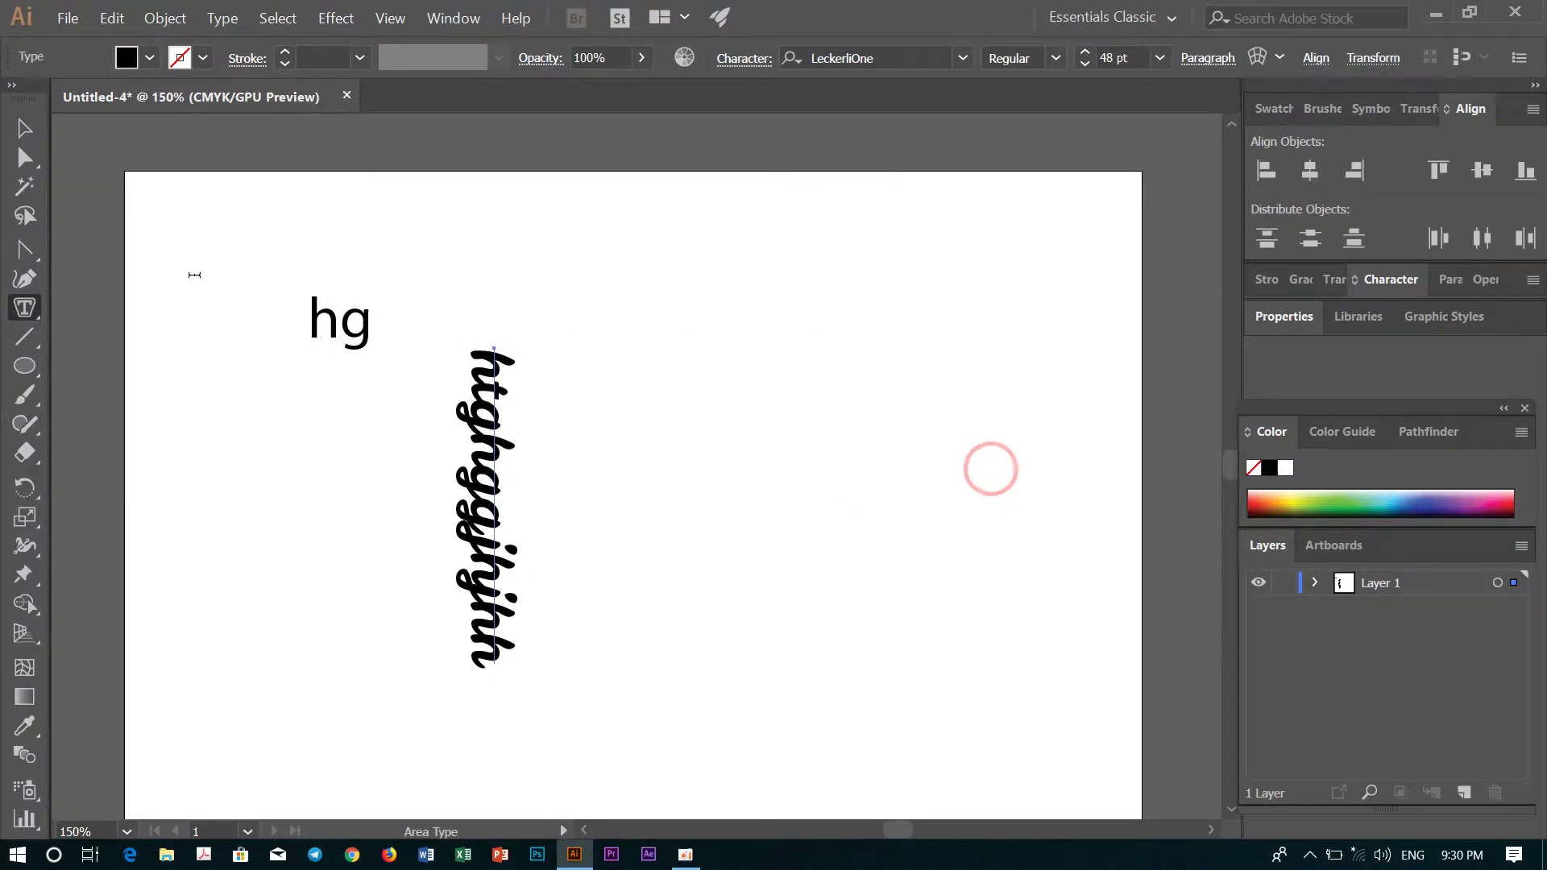
# Step: Rotate the vertical text object so it reads upward
pyautogui.click(24, 307)
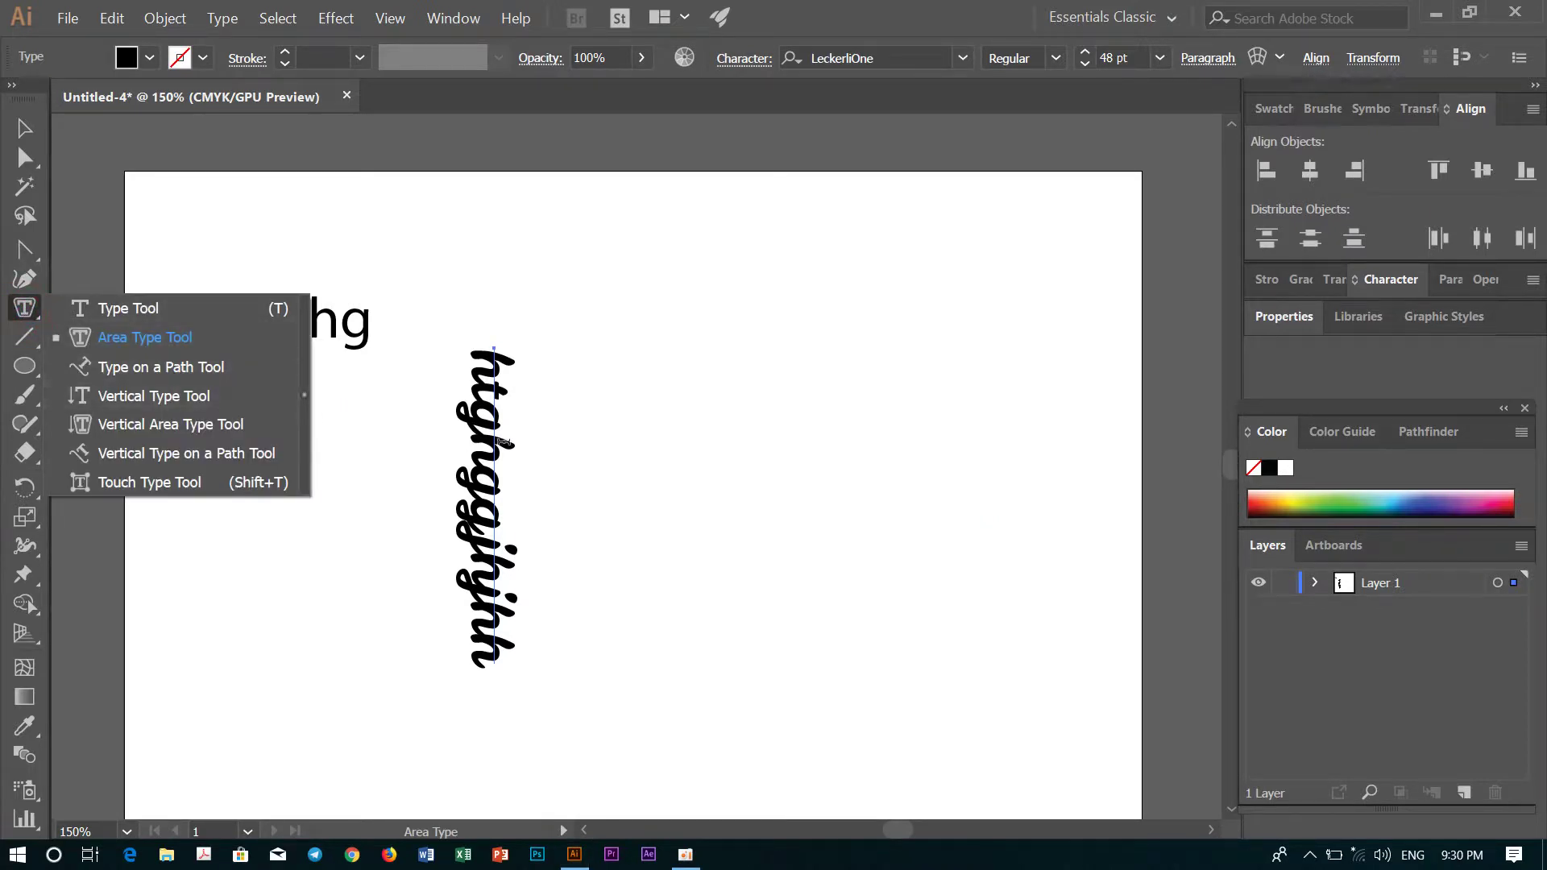
pyautogui.click(25, 130)
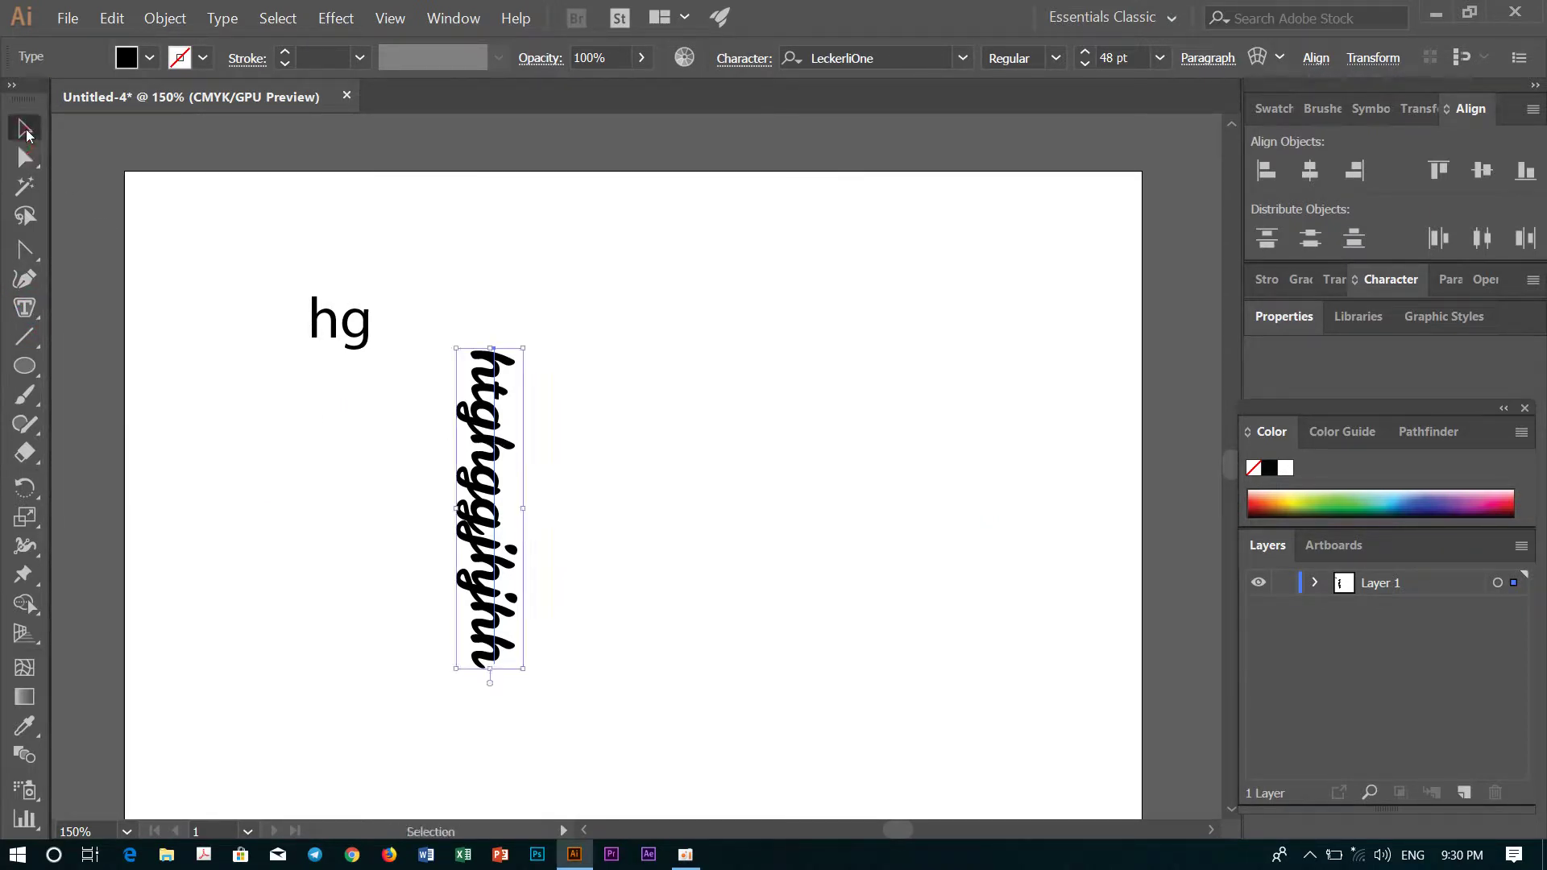
pyautogui.moveTo(526, 339)
pyautogui.mouseDown()
pyautogui.moveTo(332, 436)
pyautogui.moveTo(486, 588)
pyautogui.mouseUp()
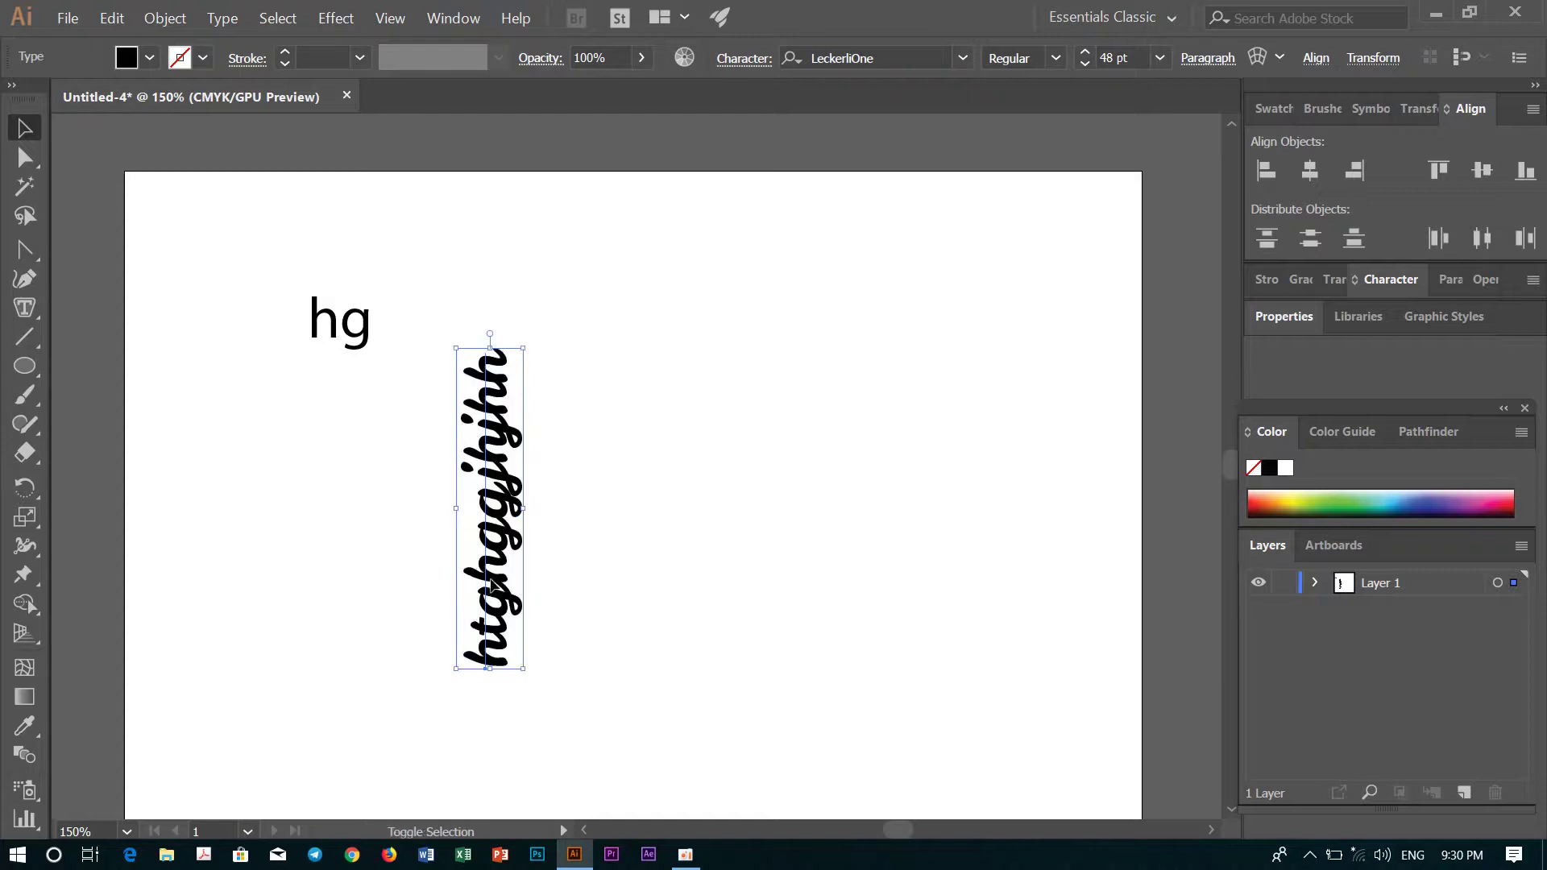
# Step: Delete the vertical text and the 'hg' text from the artboard
pyautogui.press('Delete')
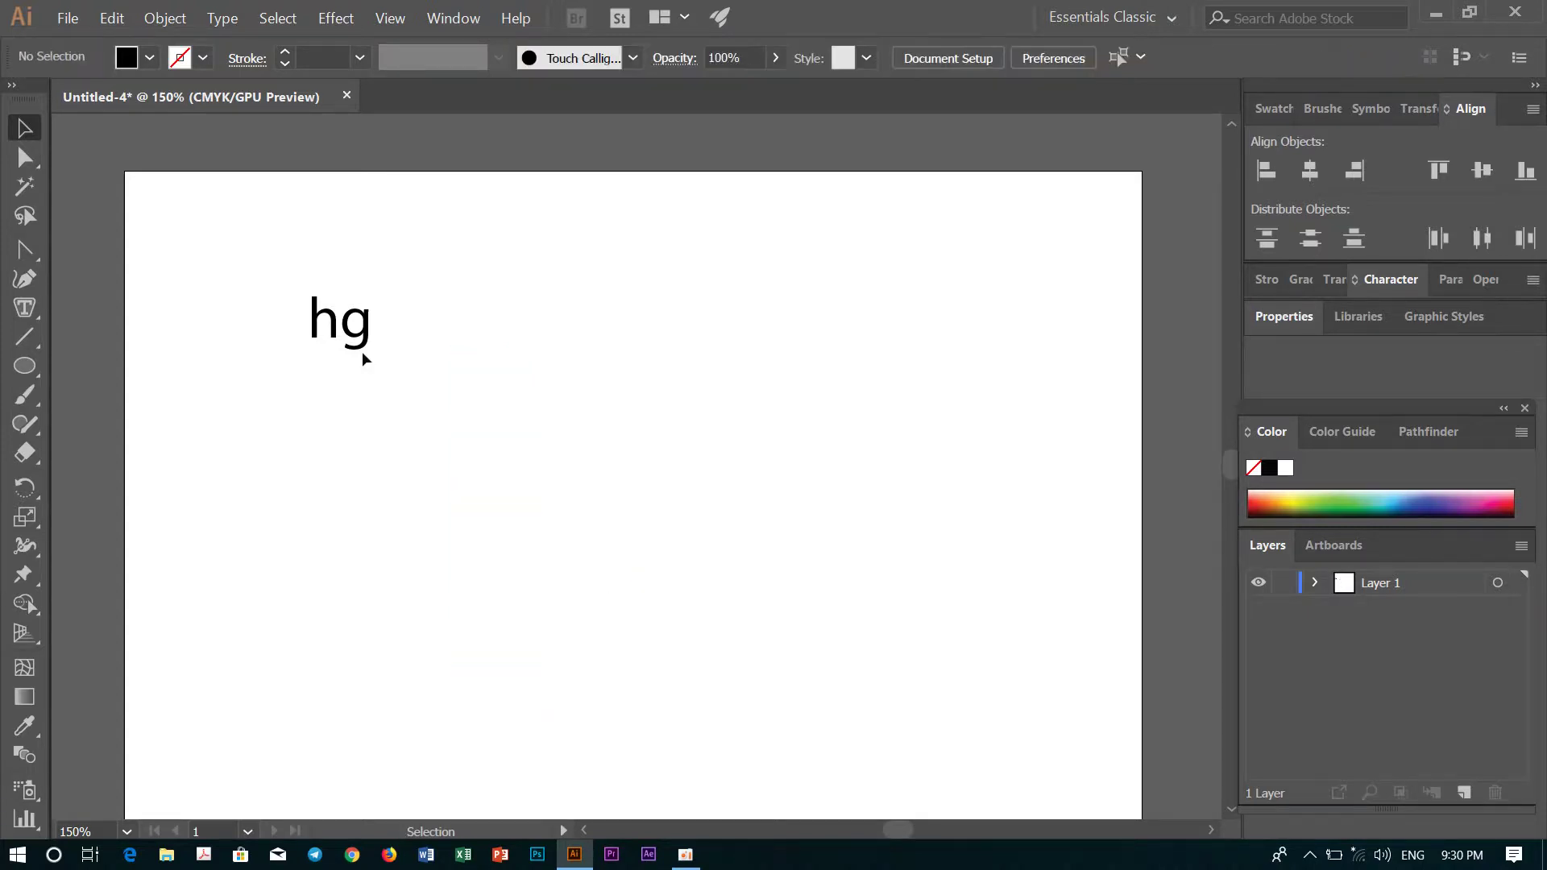
pyautogui.moveTo(335, 299); pyautogui.dragTo(399, 379)
pyautogui.press('Delete')
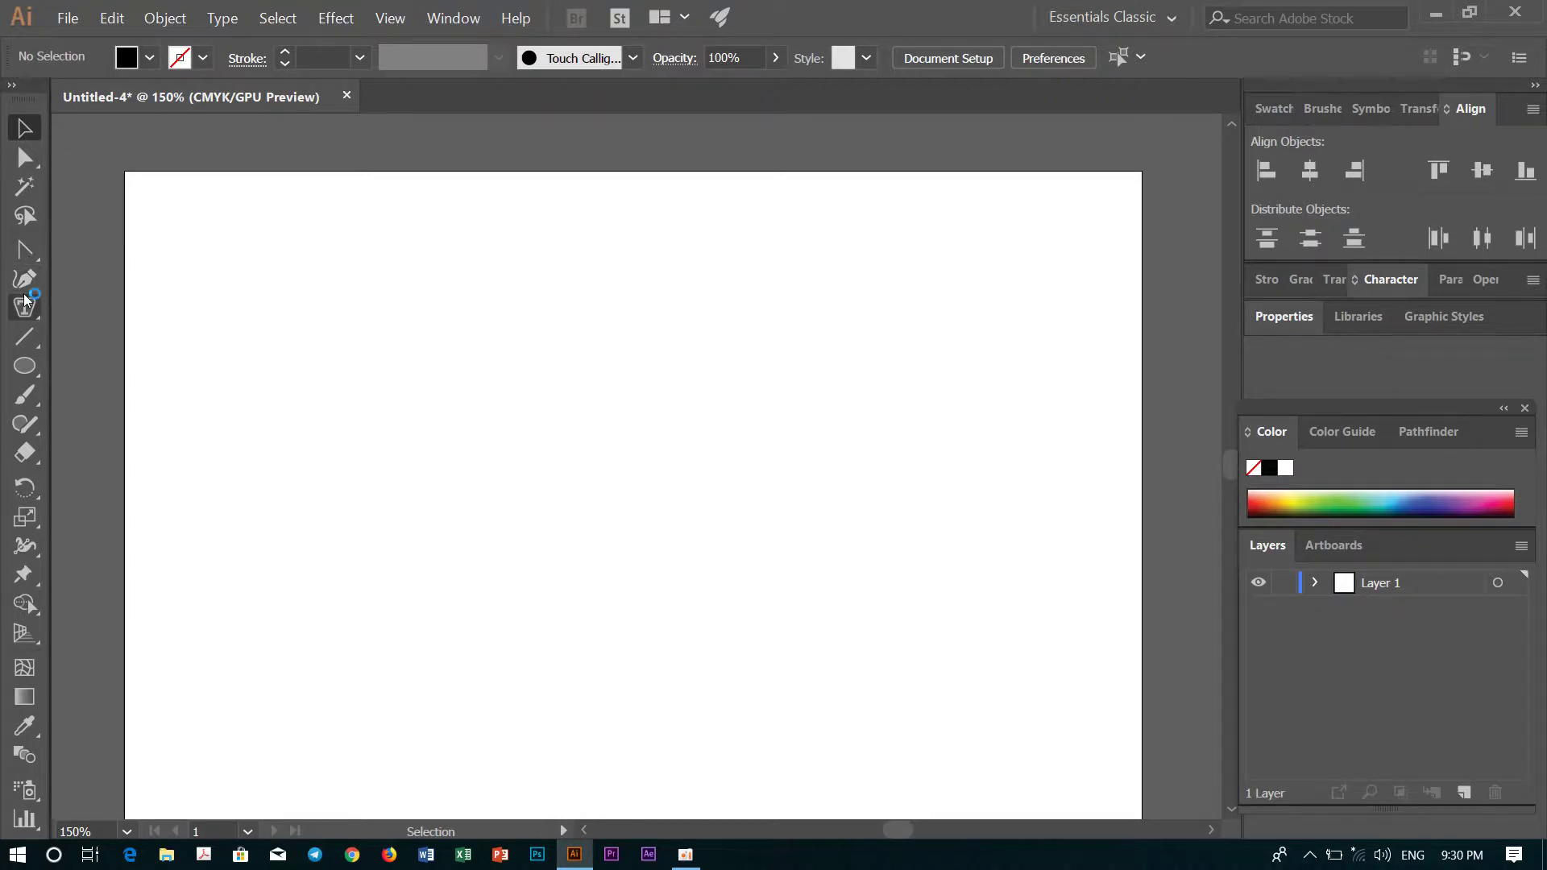
# Step: Draw a circle on the artboard with the Ellipse tool
pyautogui.click(24, 320)
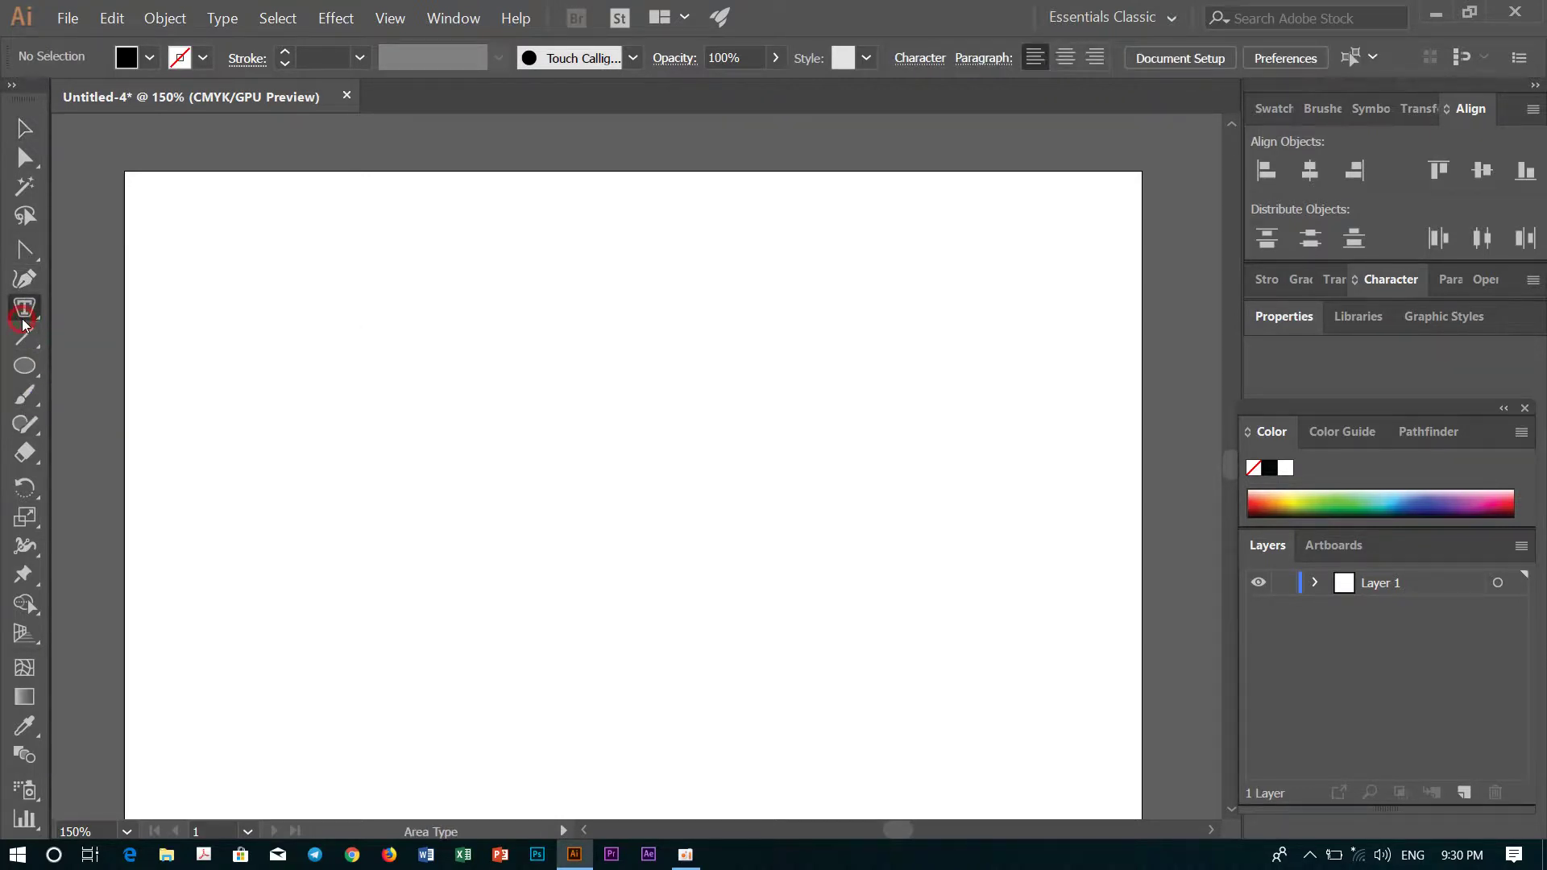
pyautogui.click(22, 324)
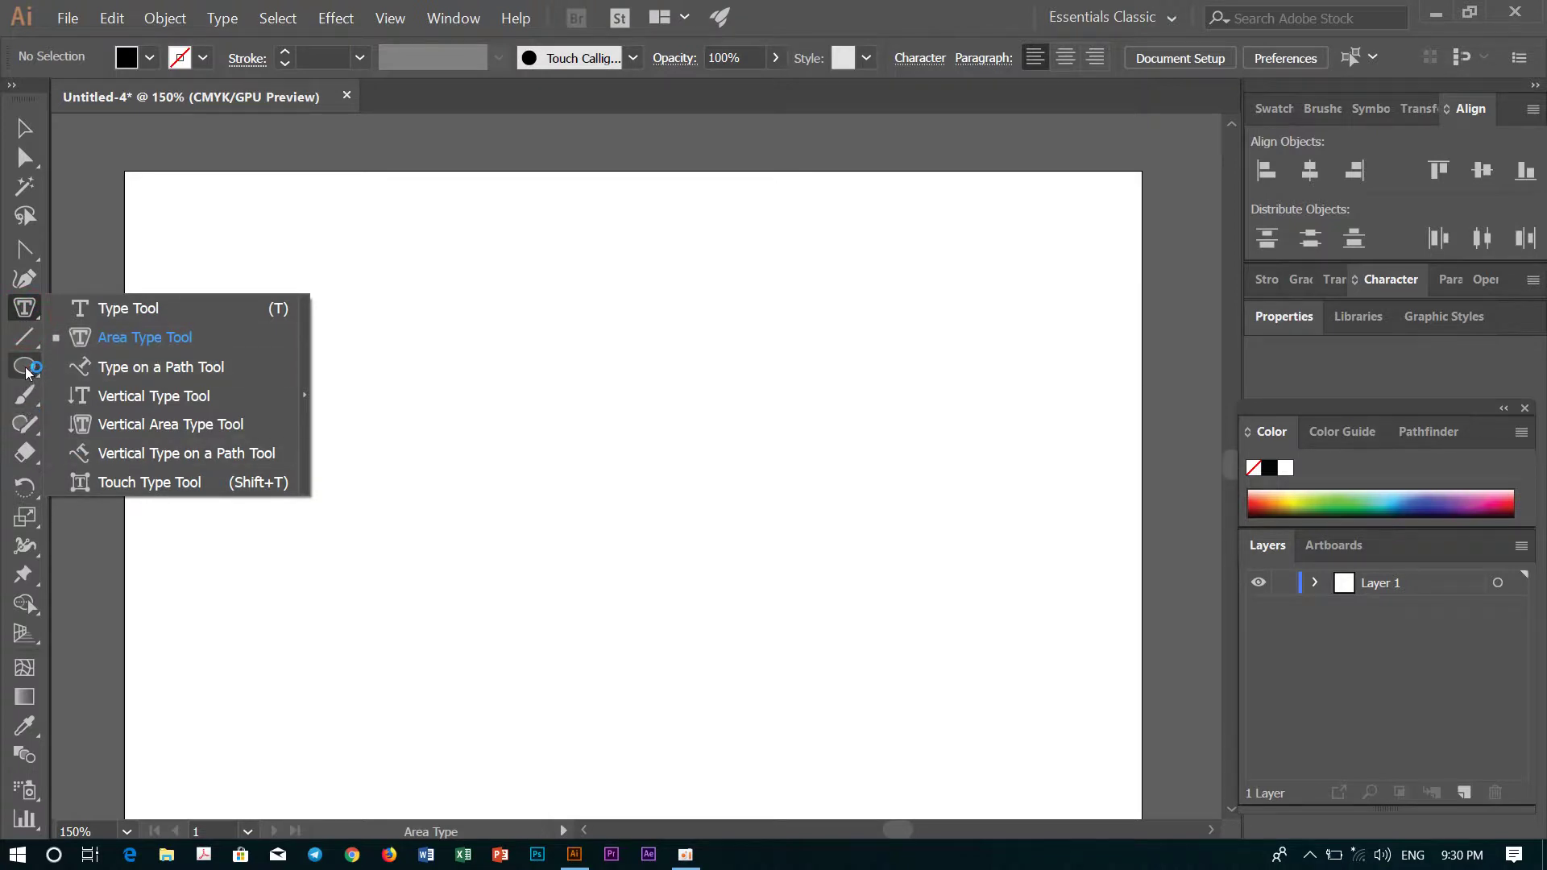
pyautogui.moveTo(25, 368); pyautogui.dragTo(137, 424)
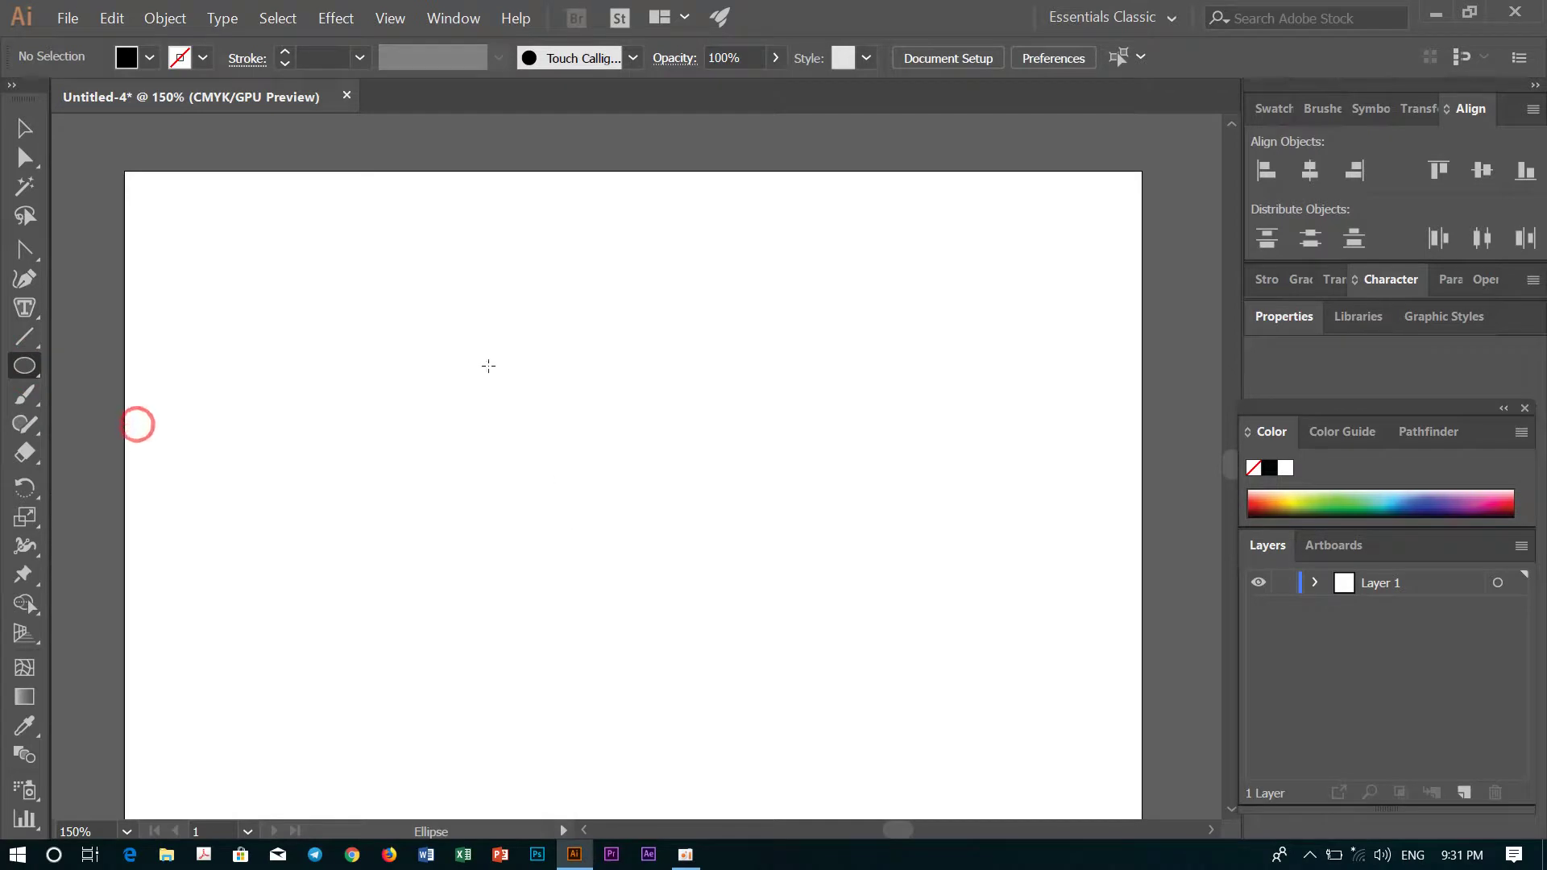
pyautogui.moveTo(531, 471)
pyautogui.mouseDown()
pyautogui.moveTo(749, 624)
pyautogui.moveTo(727, 613)
pyautogui.mouseUp()
# Step: Give the circle a black 4 pt outline and no fill
pyautogui.click(203, 57)
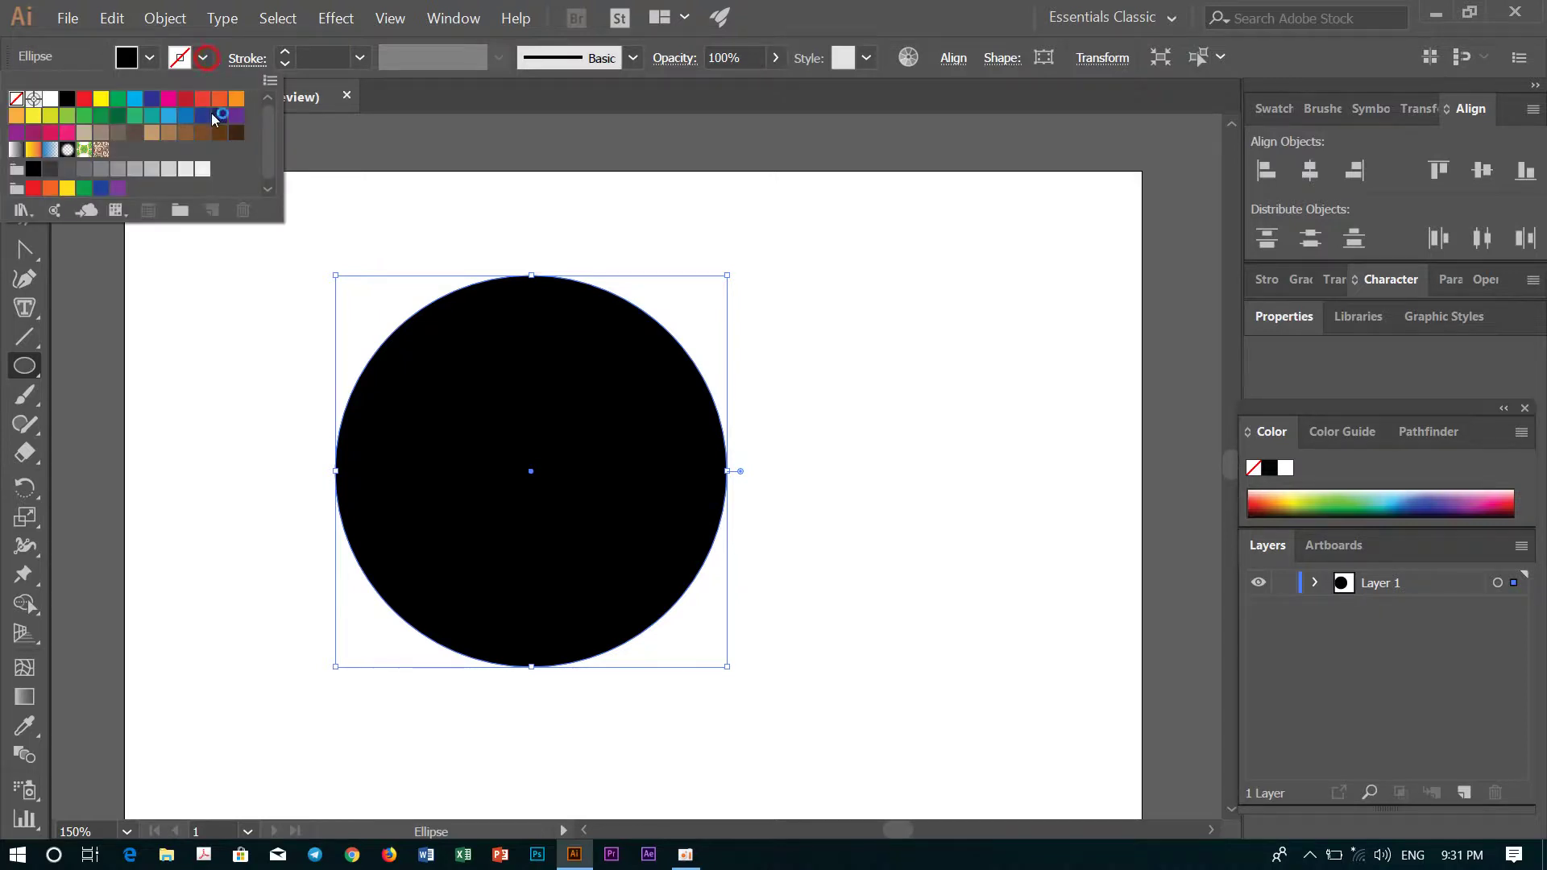
pyautogui.click(66, 99)
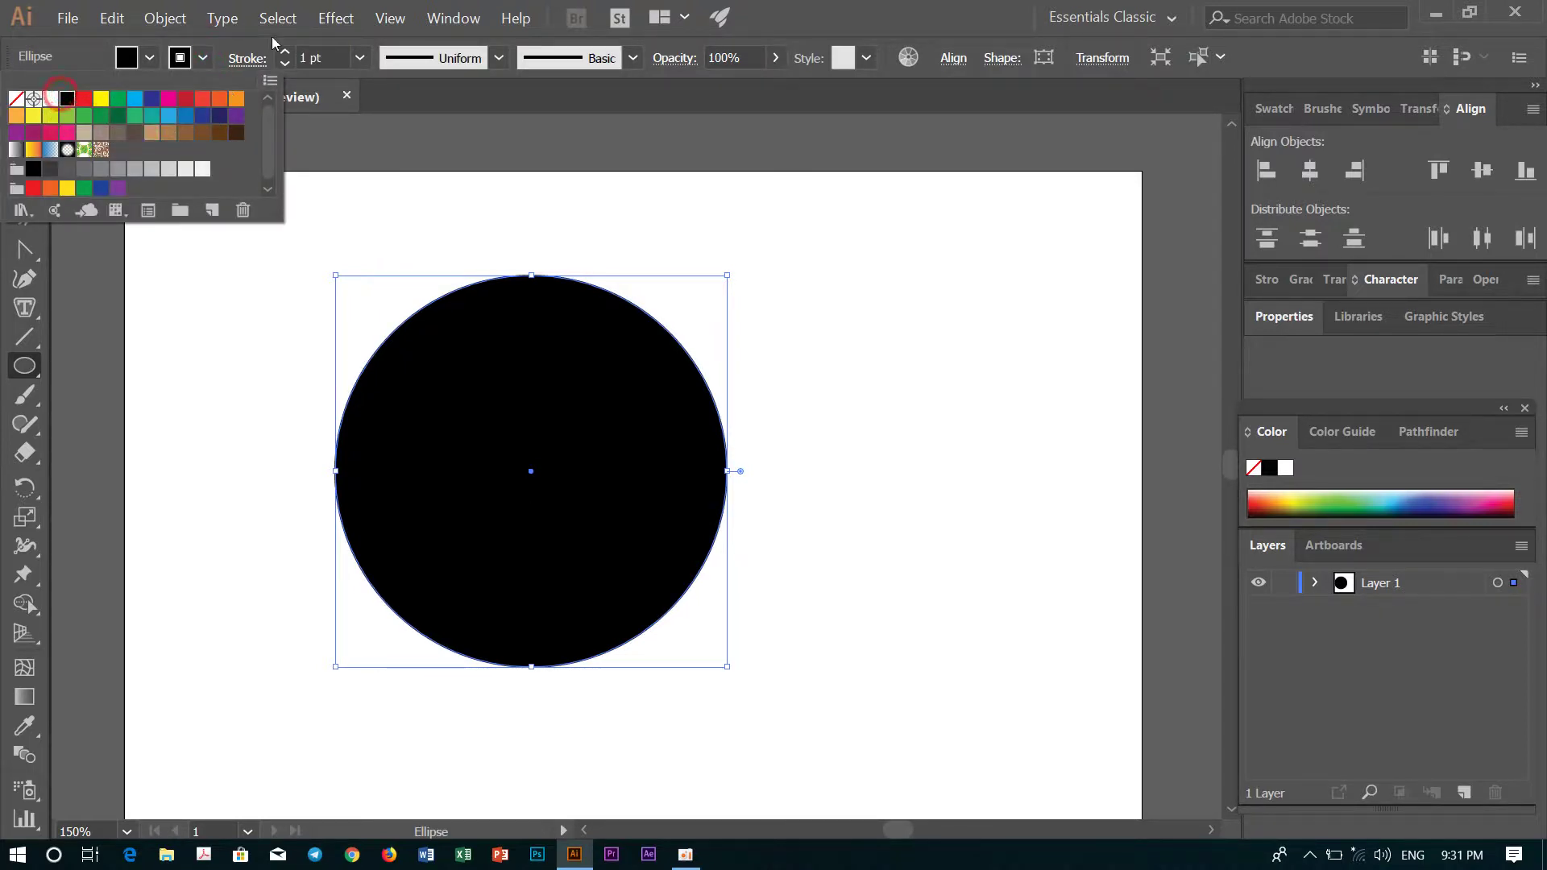
pyautogui.click(360, 60)
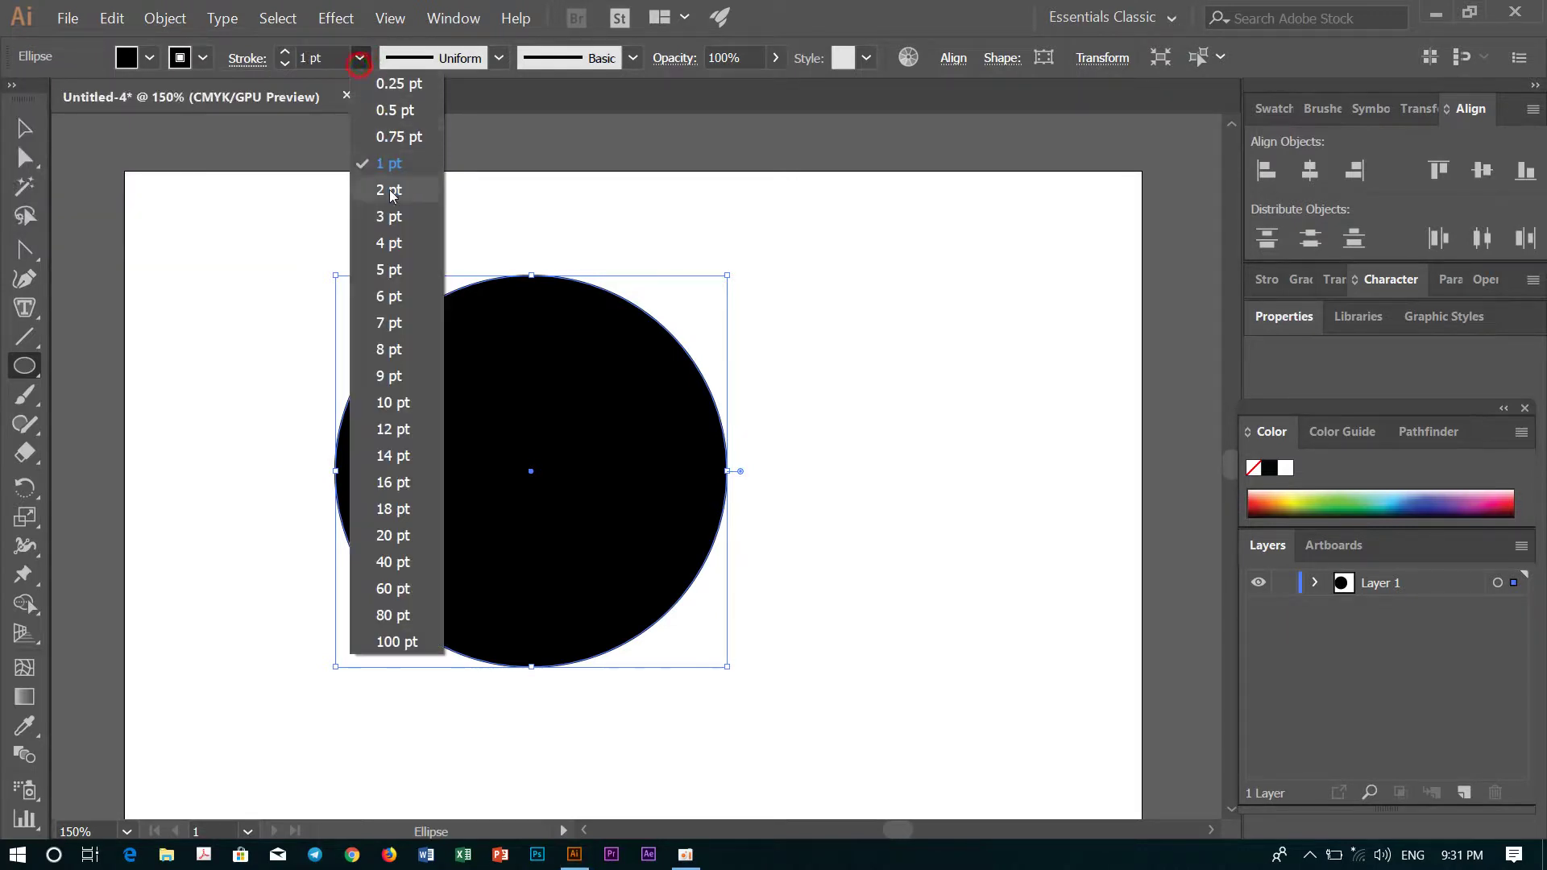
pyautogui.click(408, 244)
pyautogui.click(149, 60)
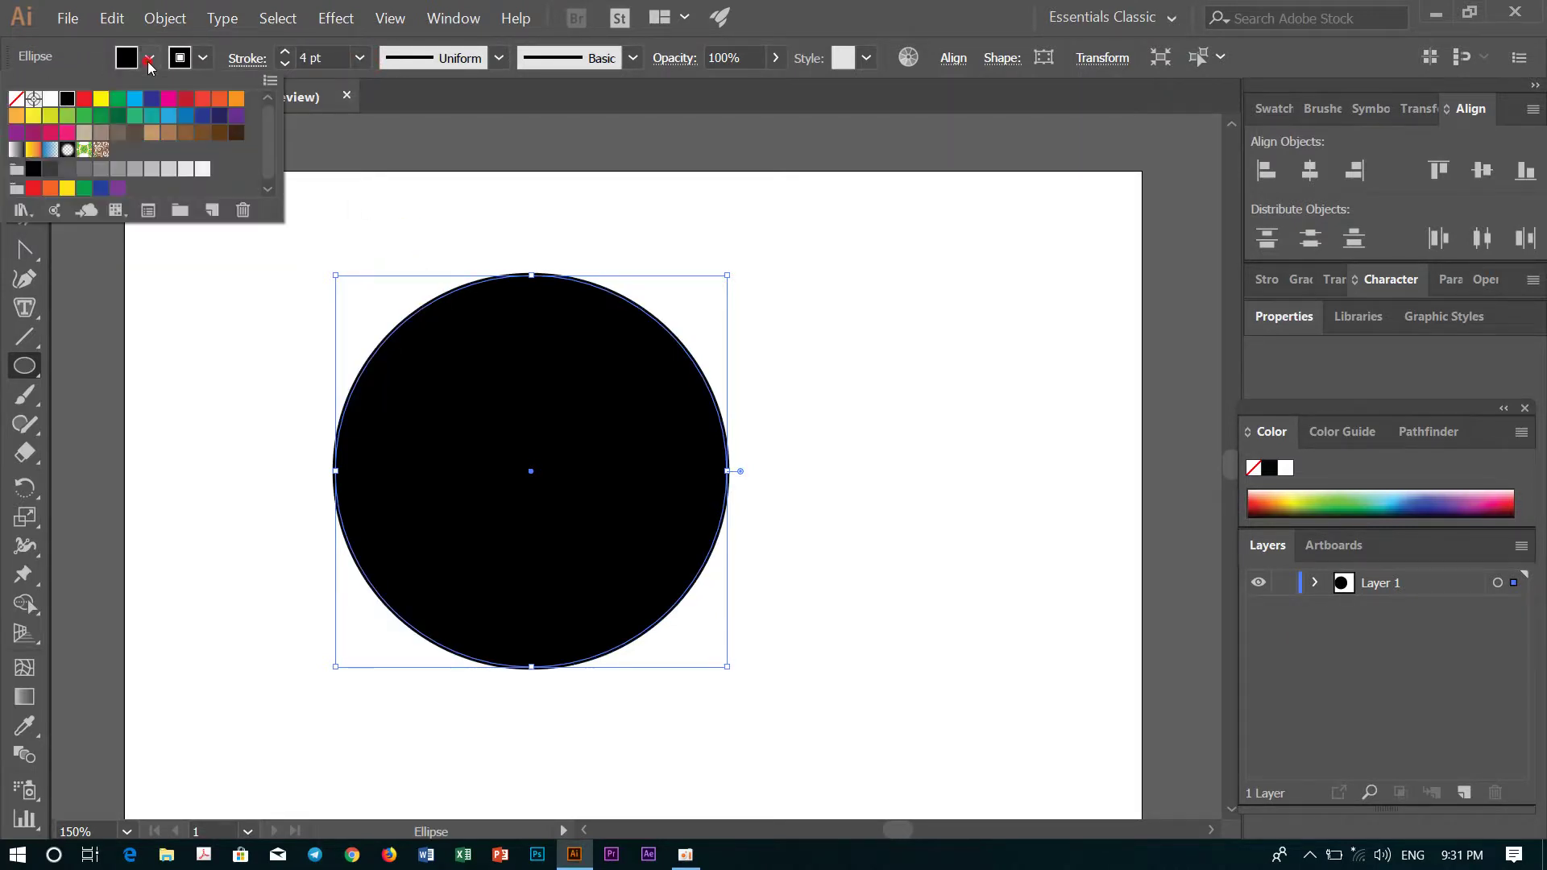
pyautogui.click(16, 98)
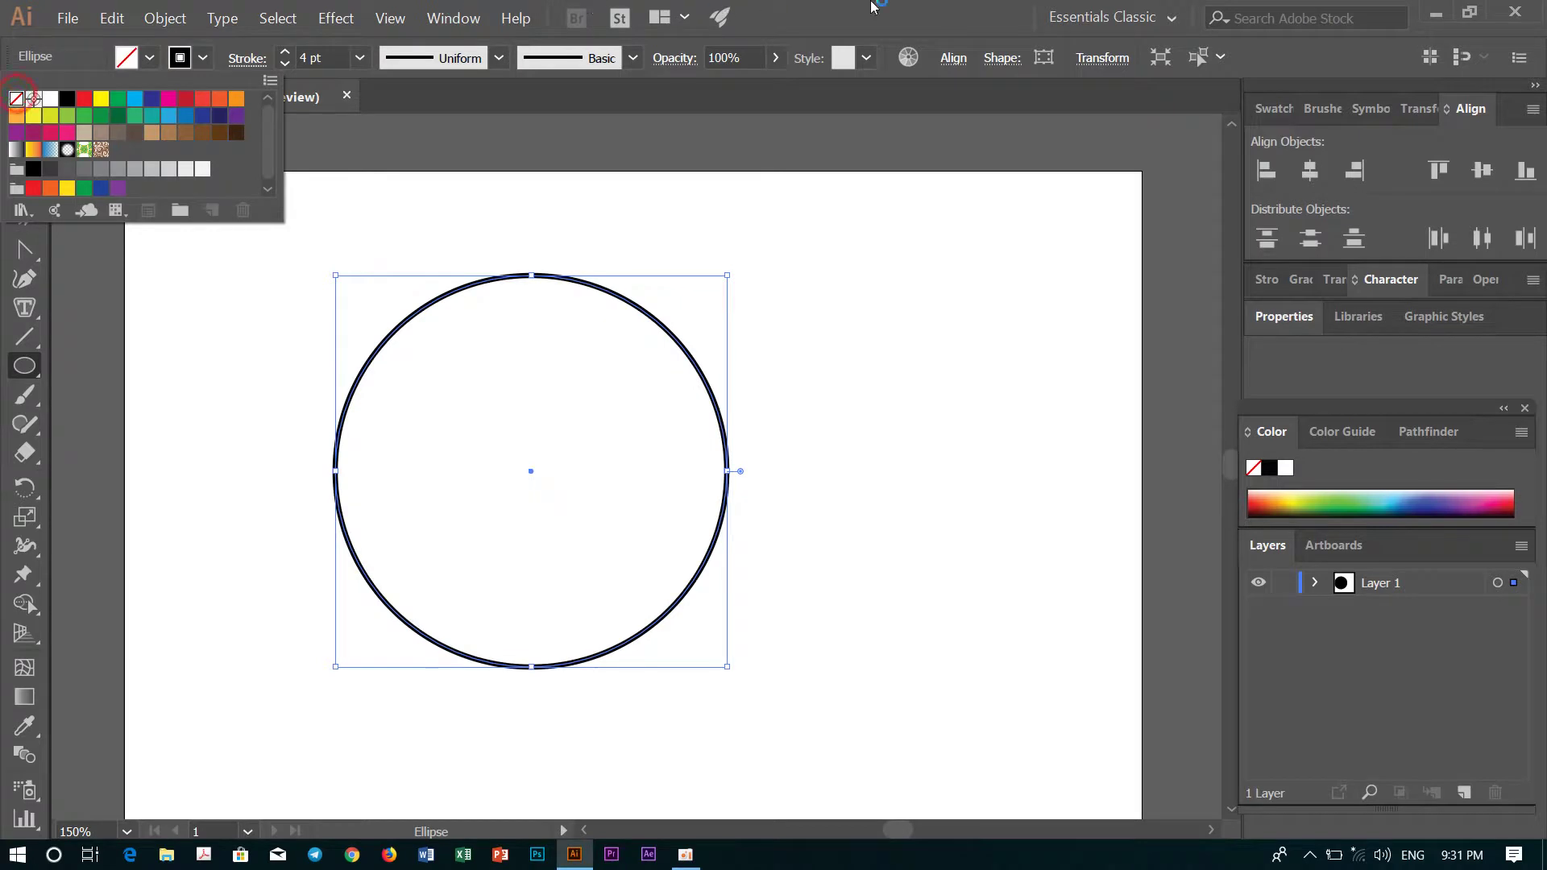
# Step: Move the circle toward the artboard centre and thin its outline to 2 pt
pyautogui.click(23, 129)
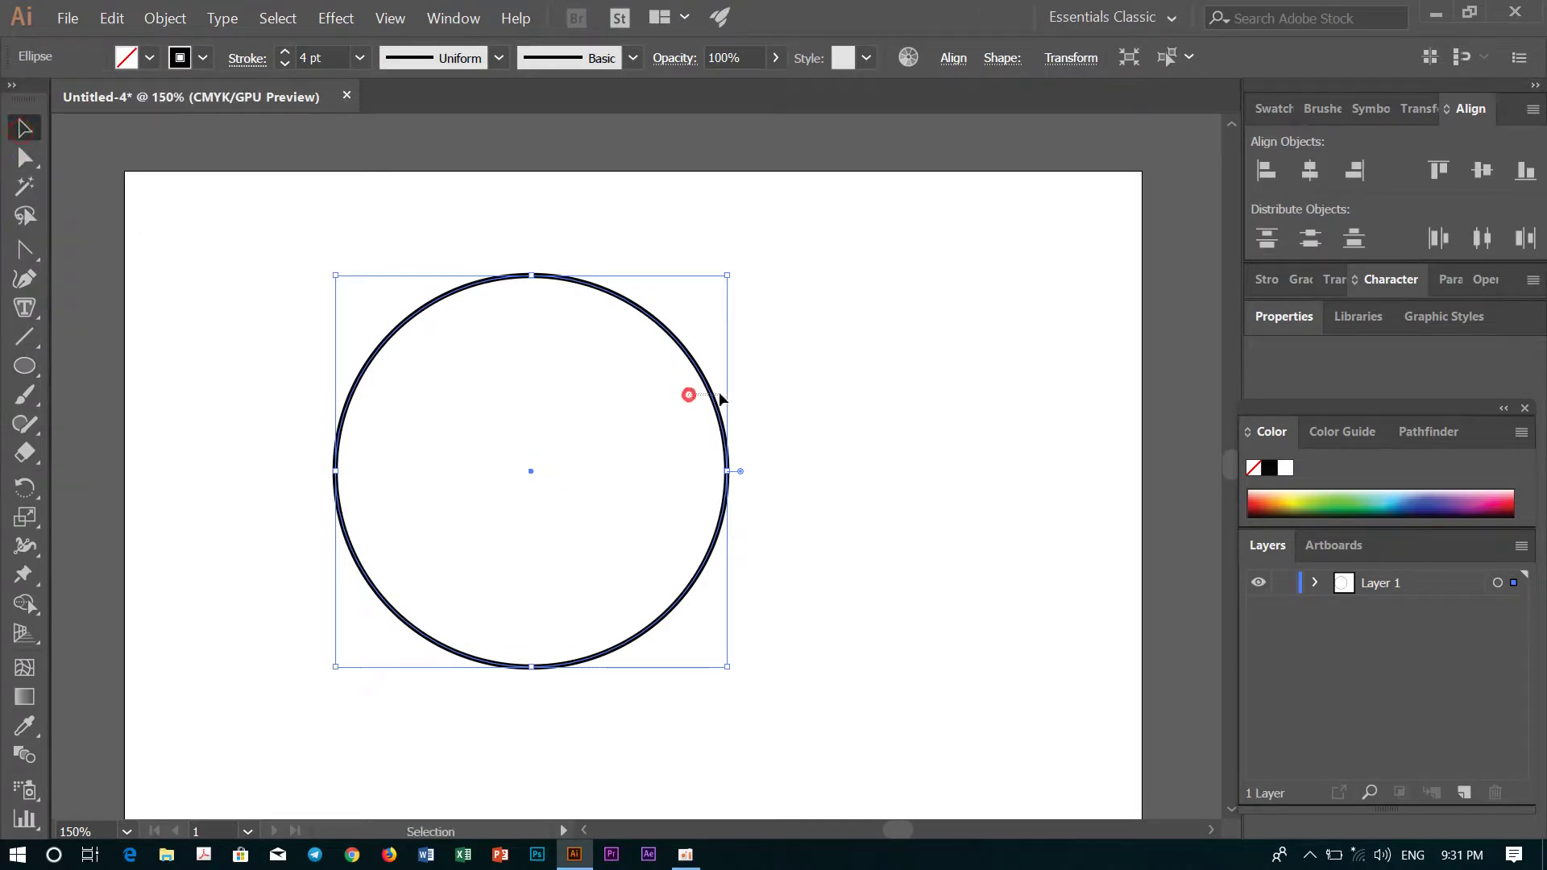
pyautogui.click(770, 363)
pyautogui.moveTo(660, 324); pyautogui.dragTo(751, 337)
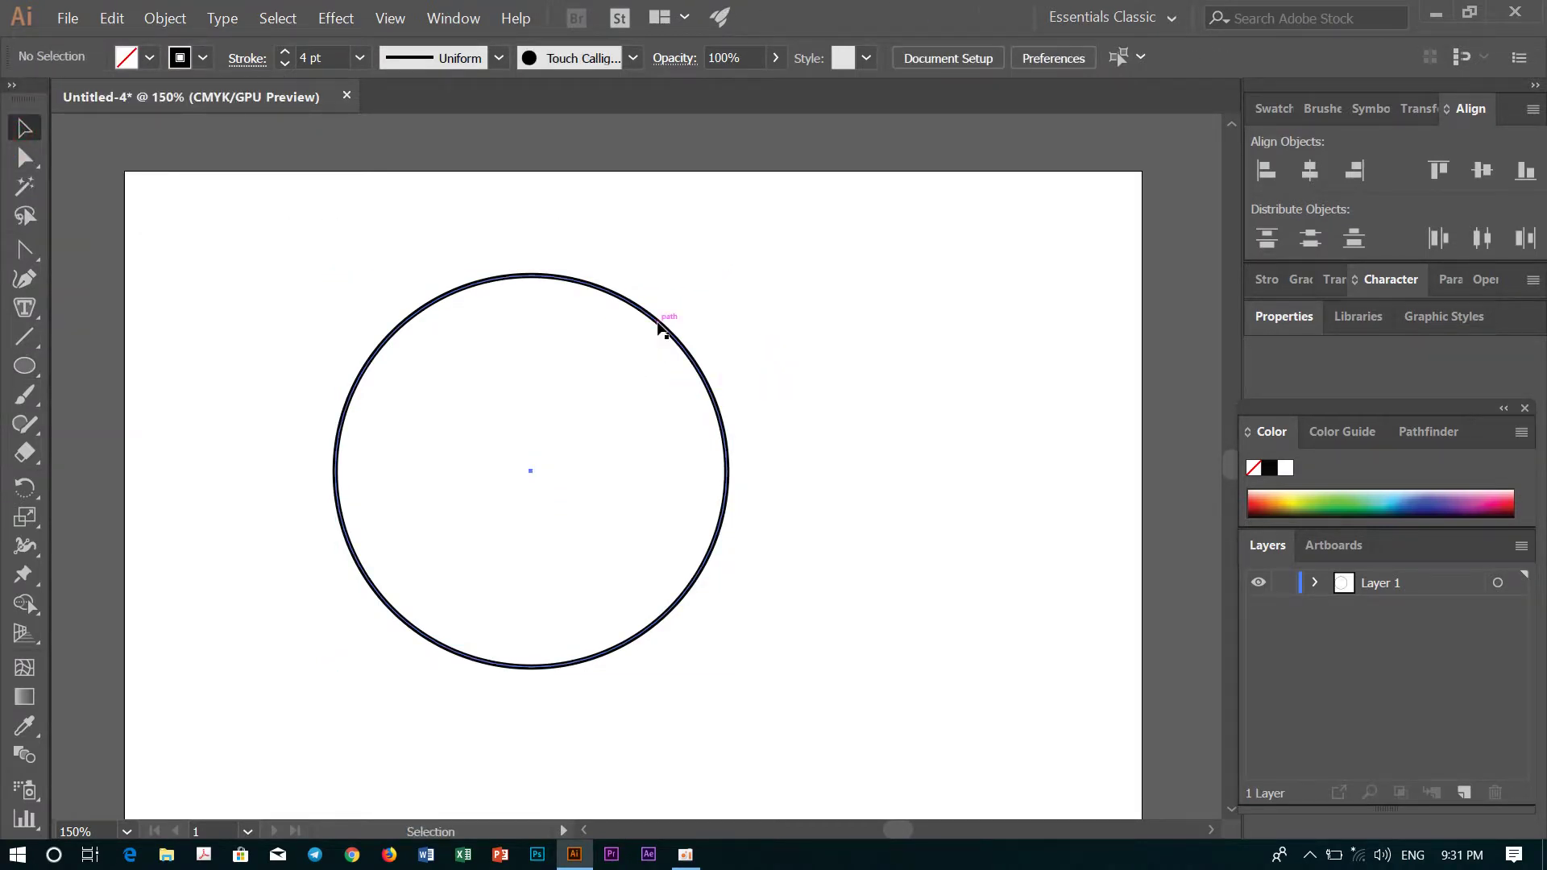
pyautogui.click(359, 58)
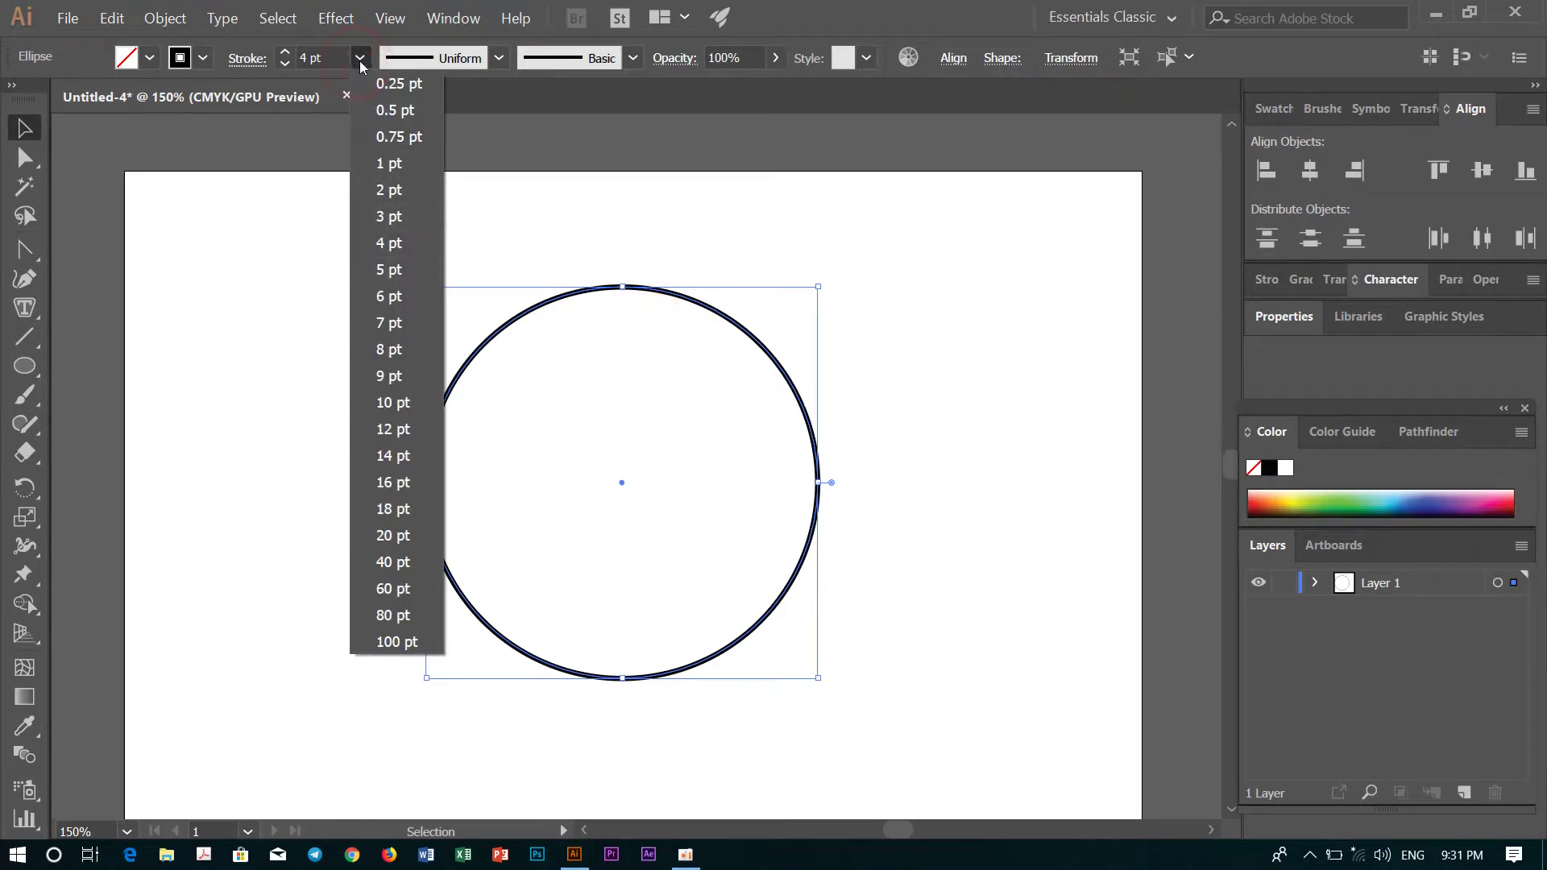
pyautogui.click(408, 187)
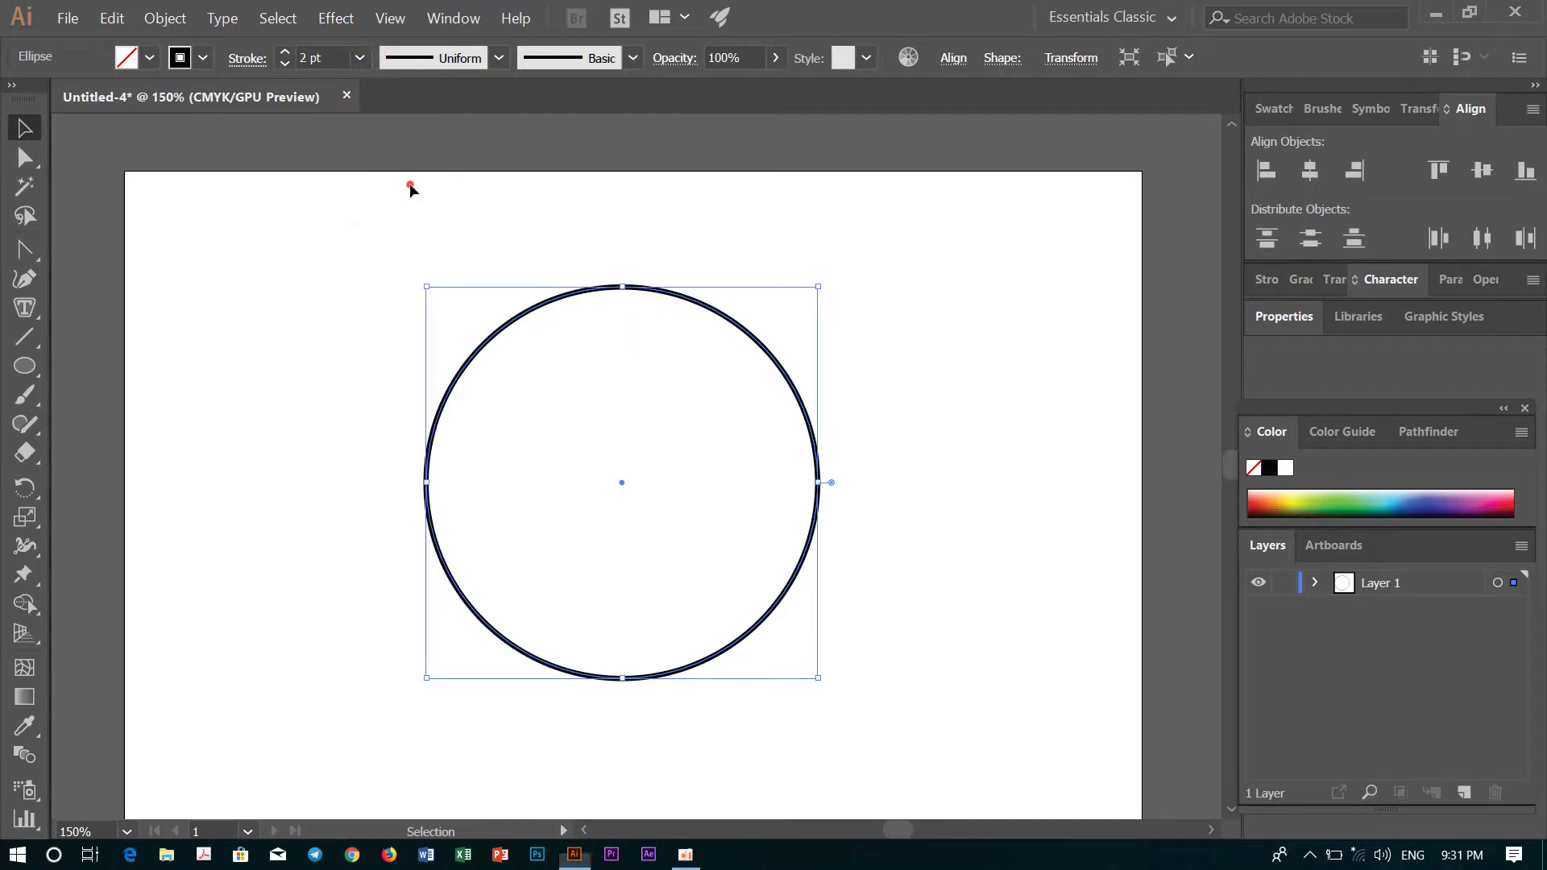
pyautogui.click(196, 323)
pyautogui.click(25, 308)
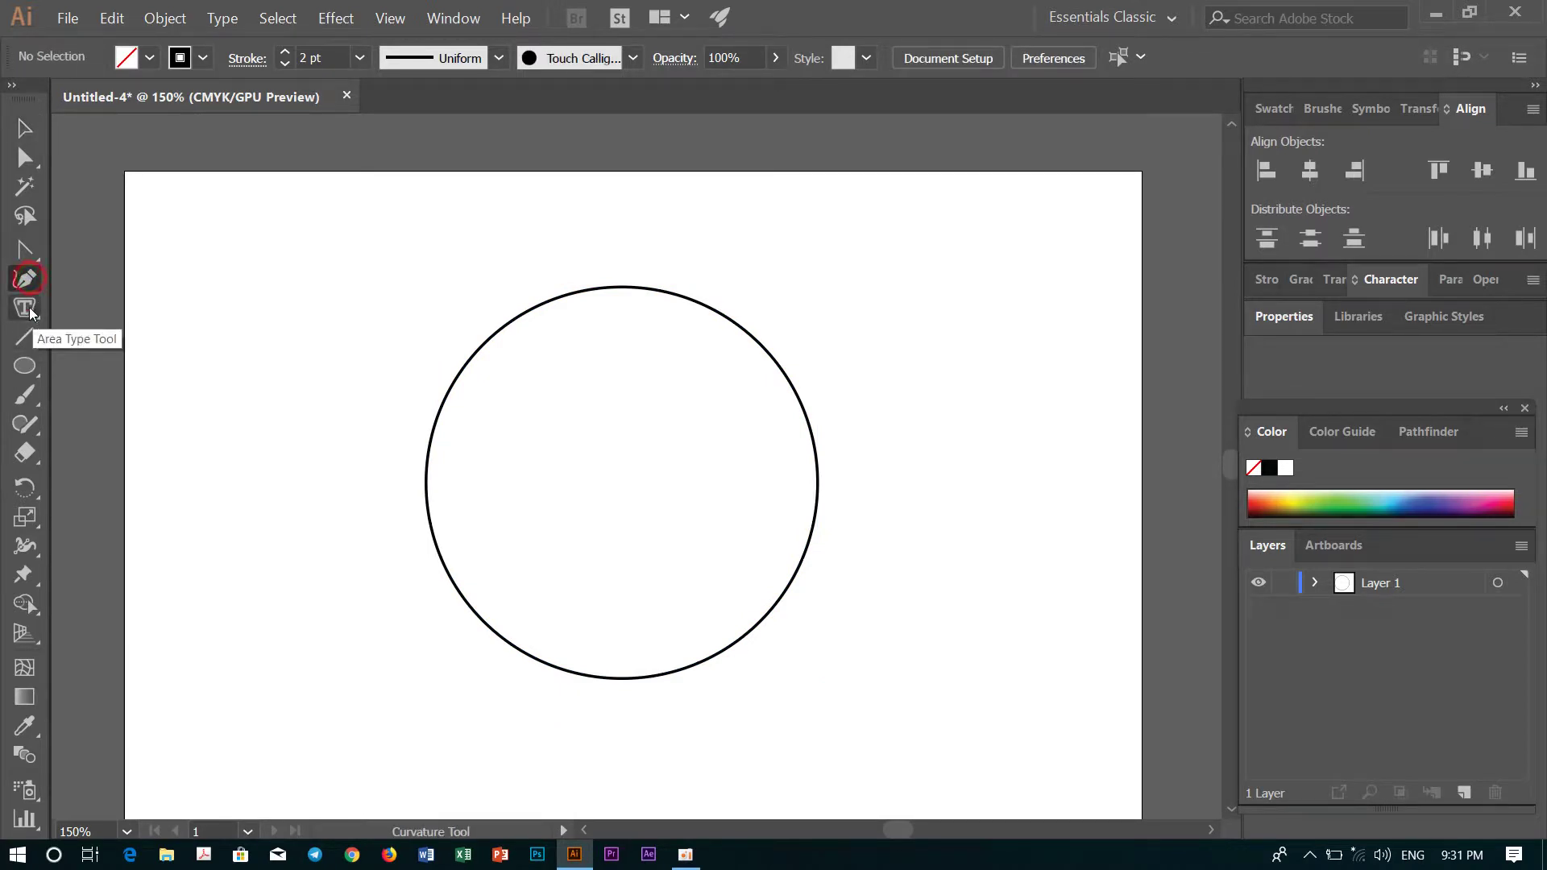
# Step: Run 48 pt LeckerliOne placeholder text around the circle's edge with Type on a Path
pyautogui.rightClick(29, 312)
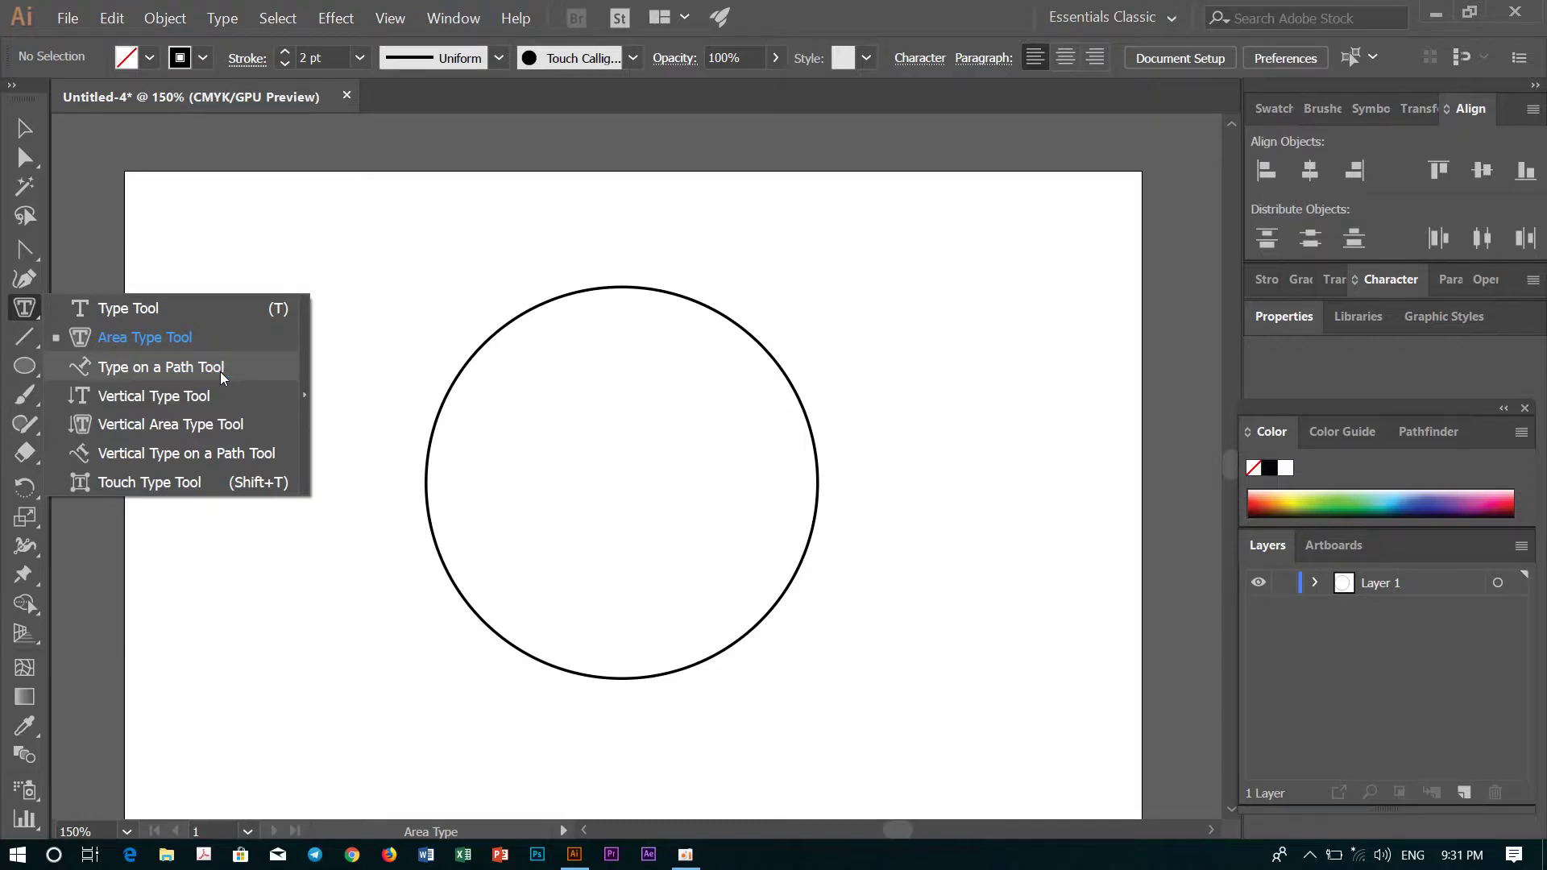
pyautogui.click(220, 453)
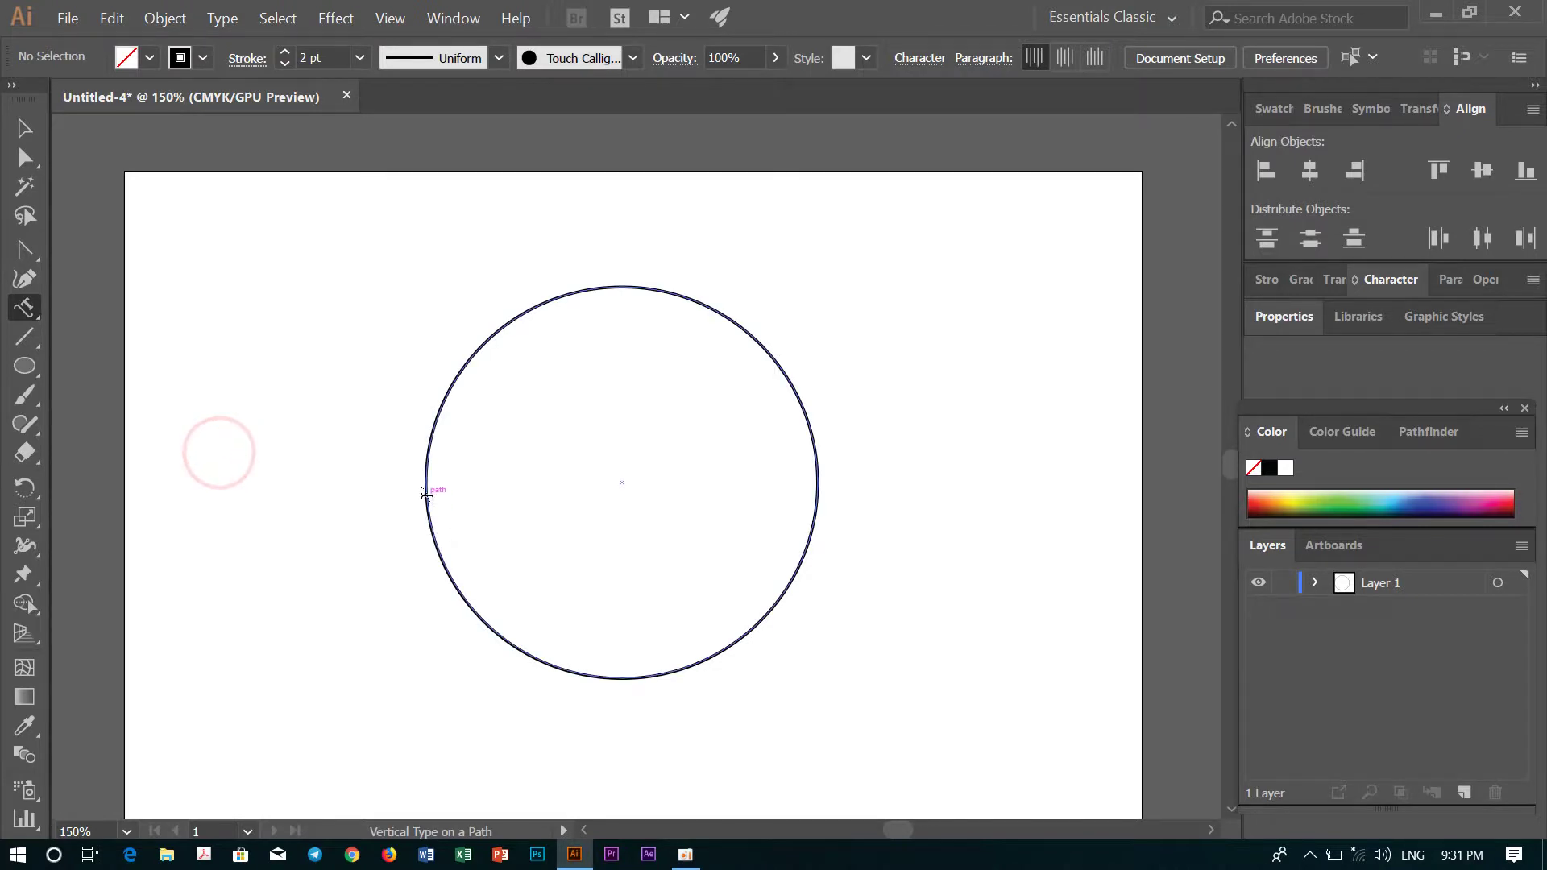
pyautogui.click(26, 319)
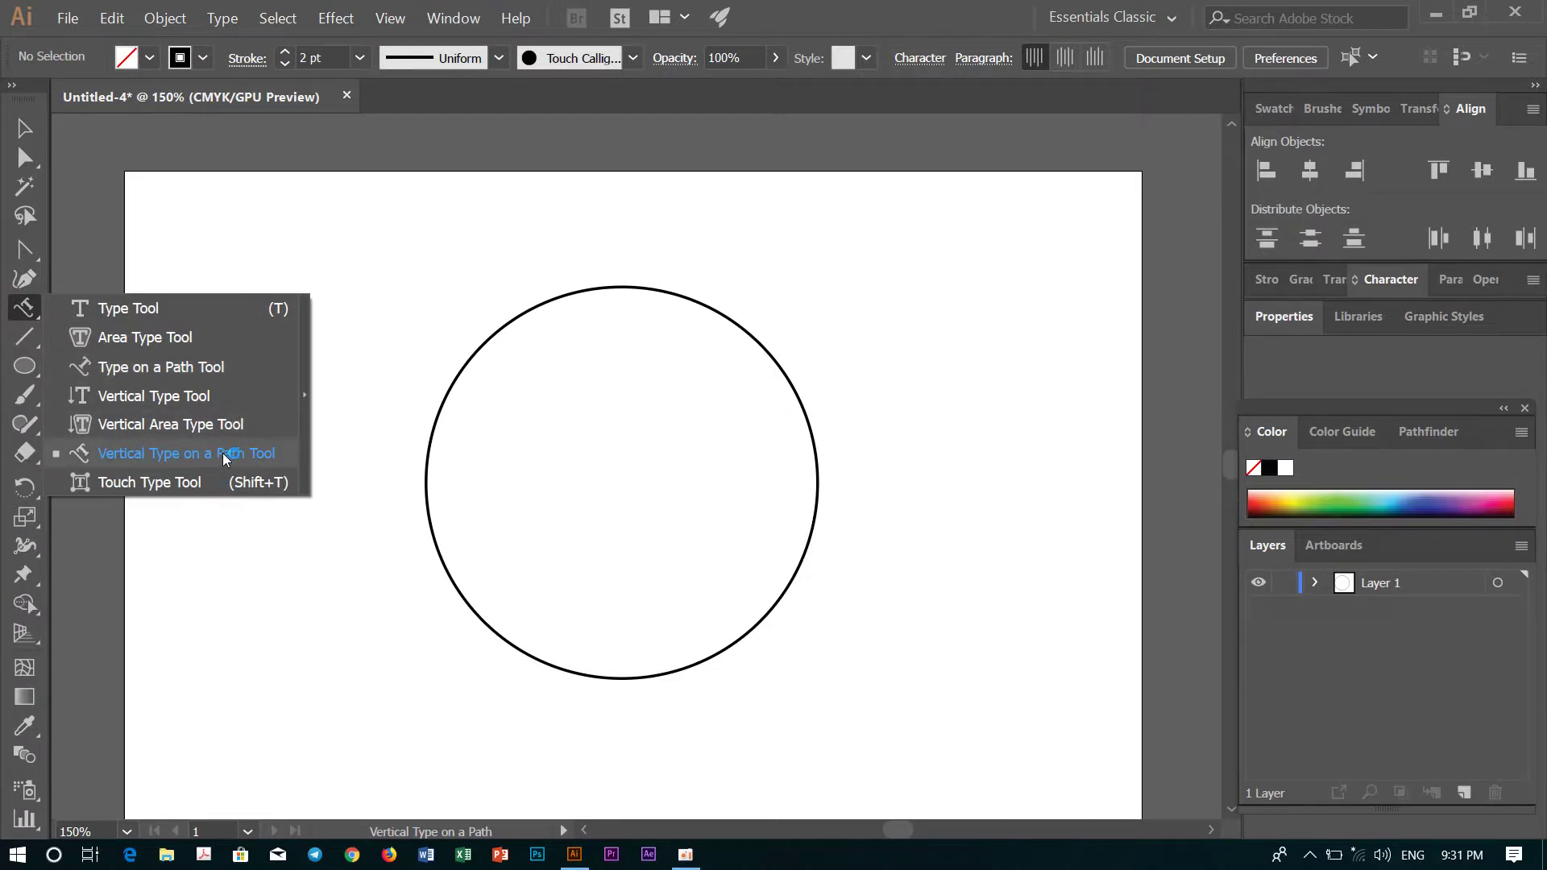
pyautogui.click(147, 368)
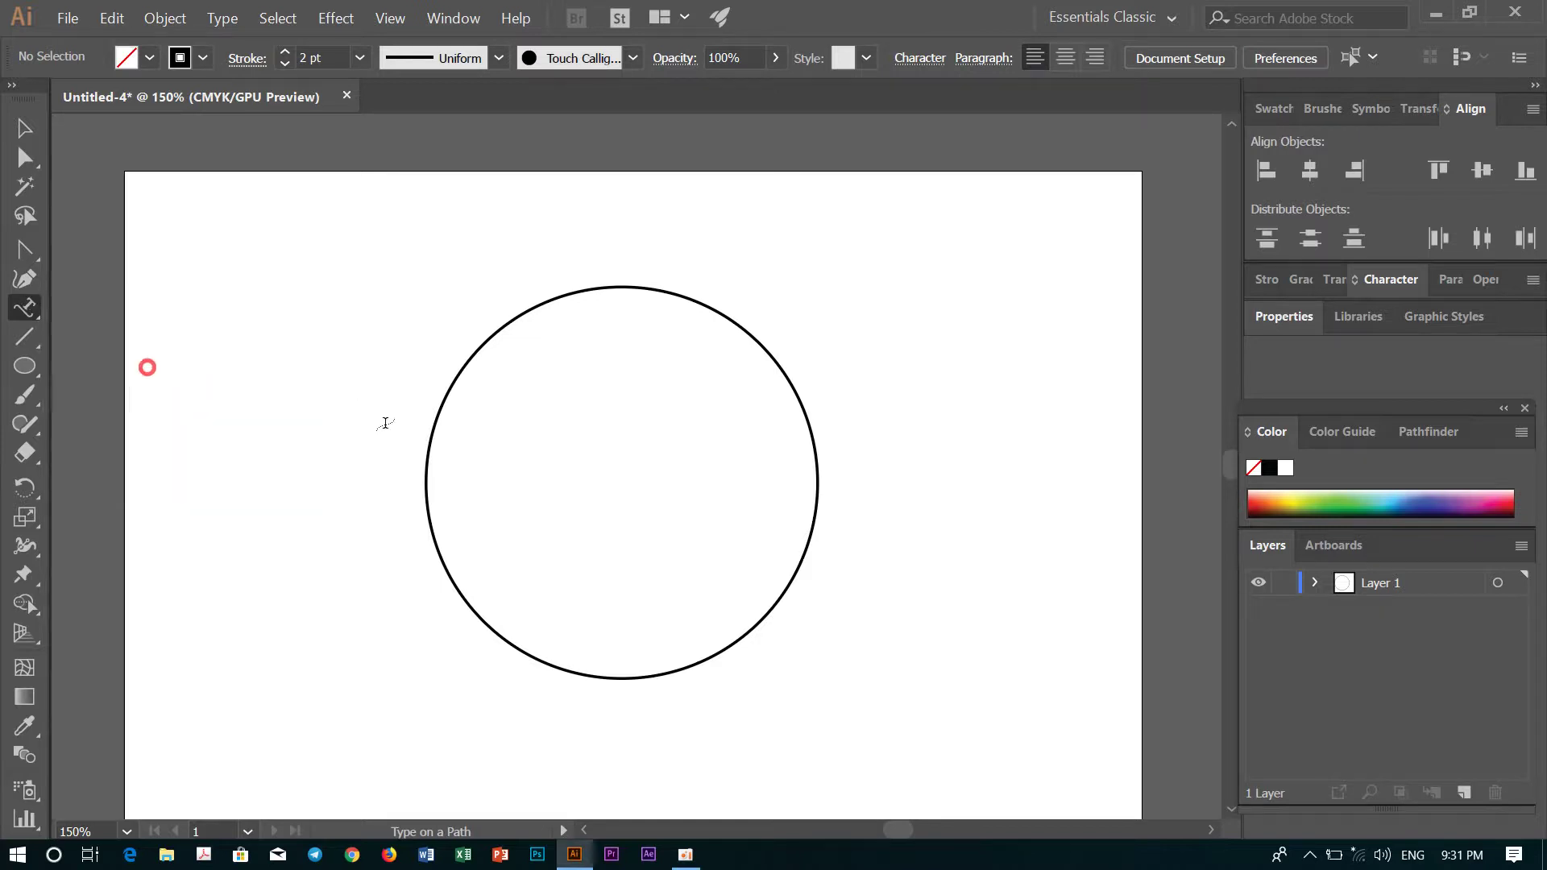
pyautogui.click(424, 487)
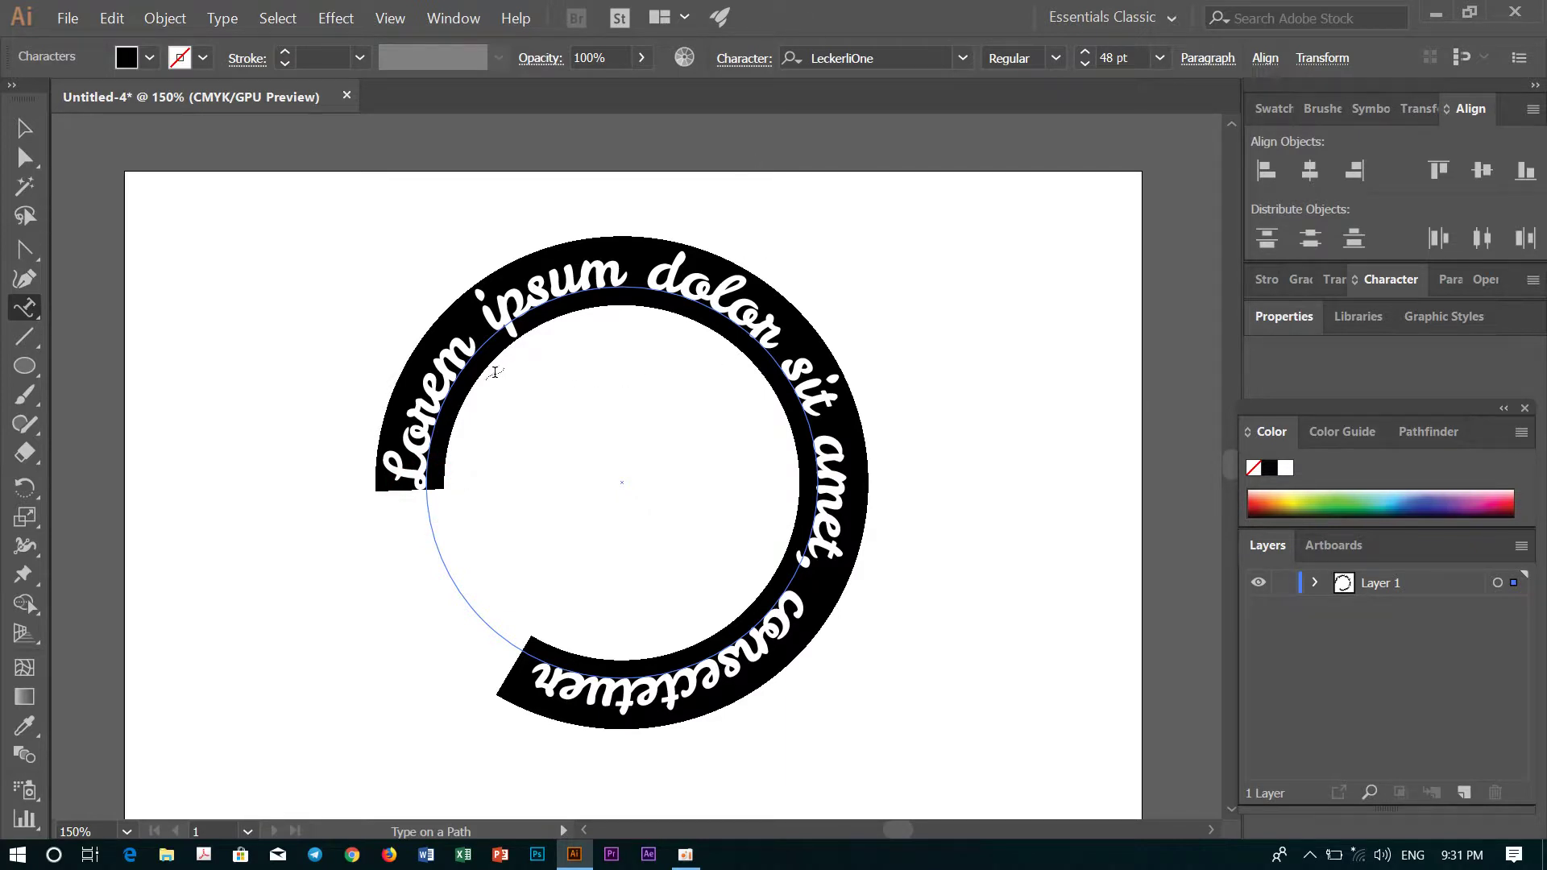
# Step: Remove stray typed characters and resize all the circular text from 48 to 24 pt
pyautogui.click(516, 669)
pyautogui.write('jhjhjh')
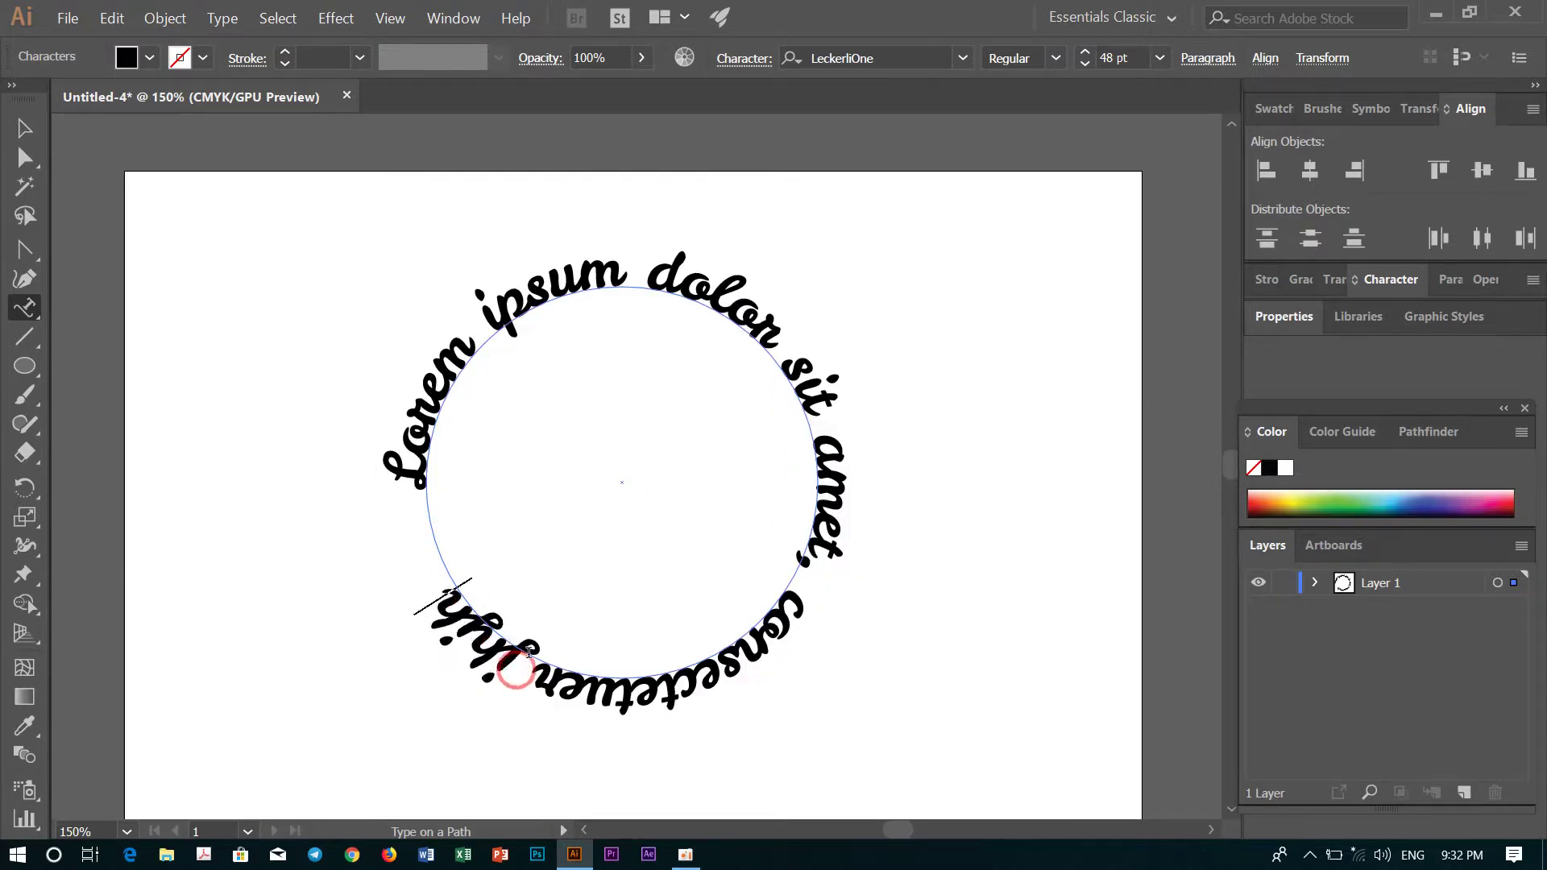
pyautogui.press('BackSpace')
pyautogui.press('BackSpace')
pyautogui.press('BackSpace')
pyautogui.press('BackSpace')
pyautogui.press('BackSpace')
pyautogui.press('BackSpace')
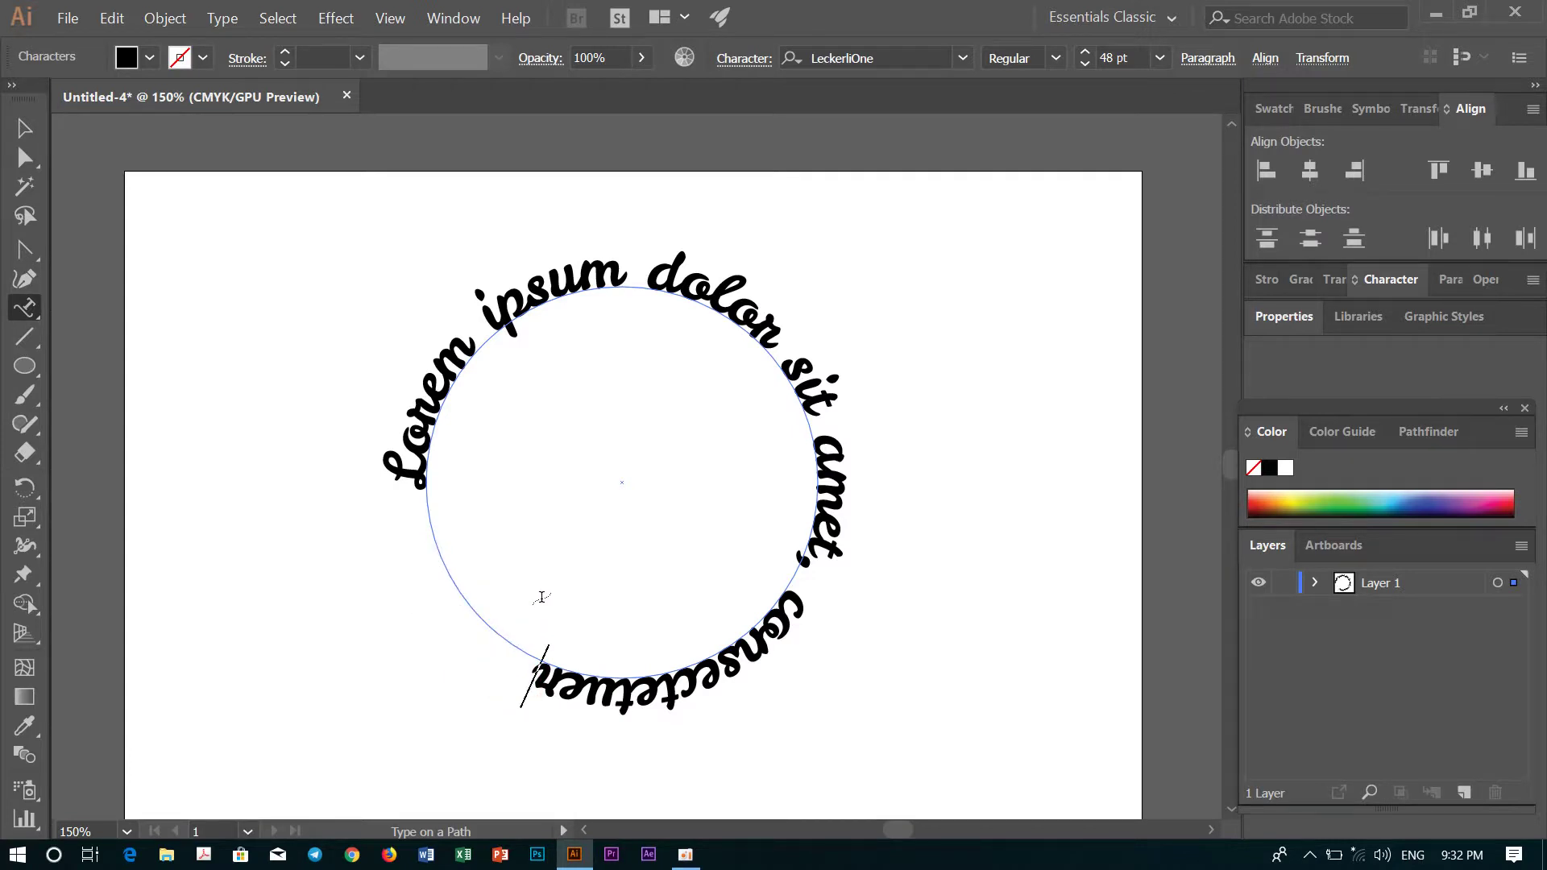
pyautogui.hotkey('ctrl', 'a')
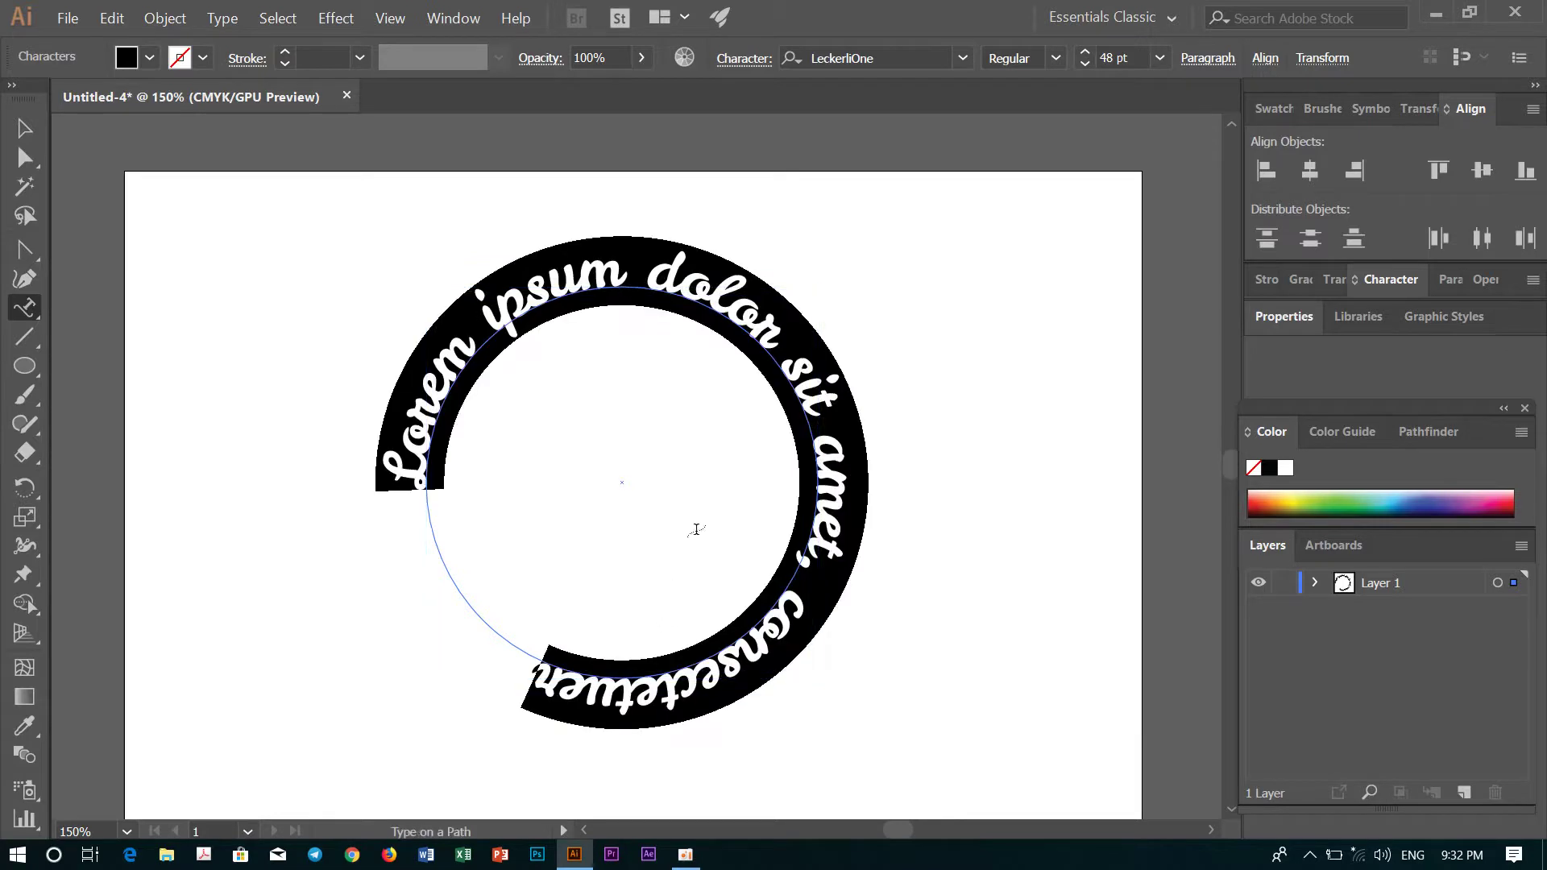
pyautogui.click(1161, 57)
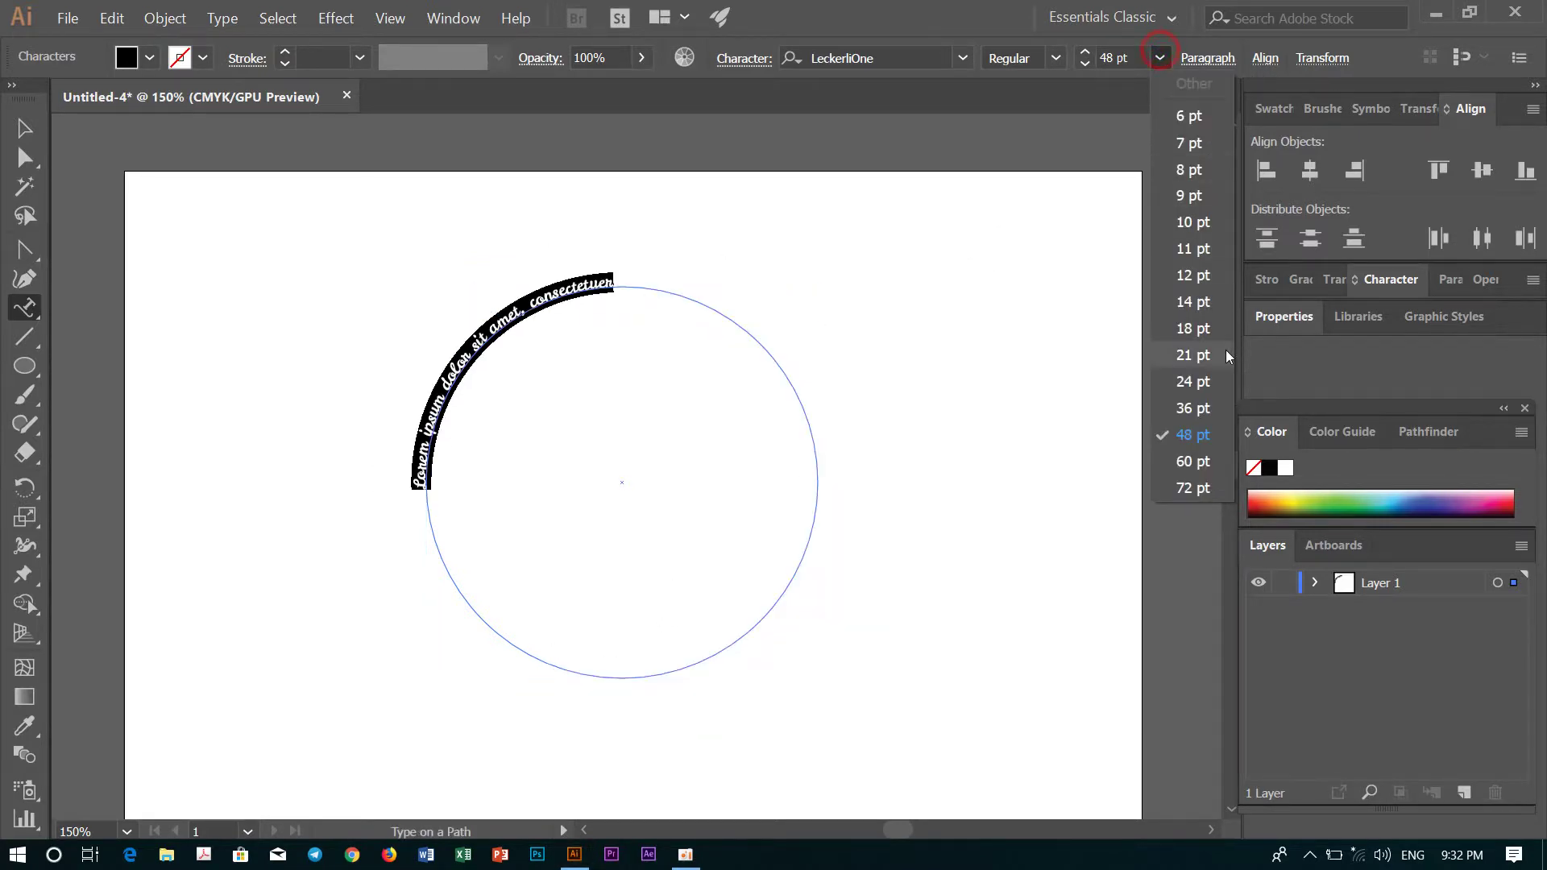
pyautogui.click(1194, 381)
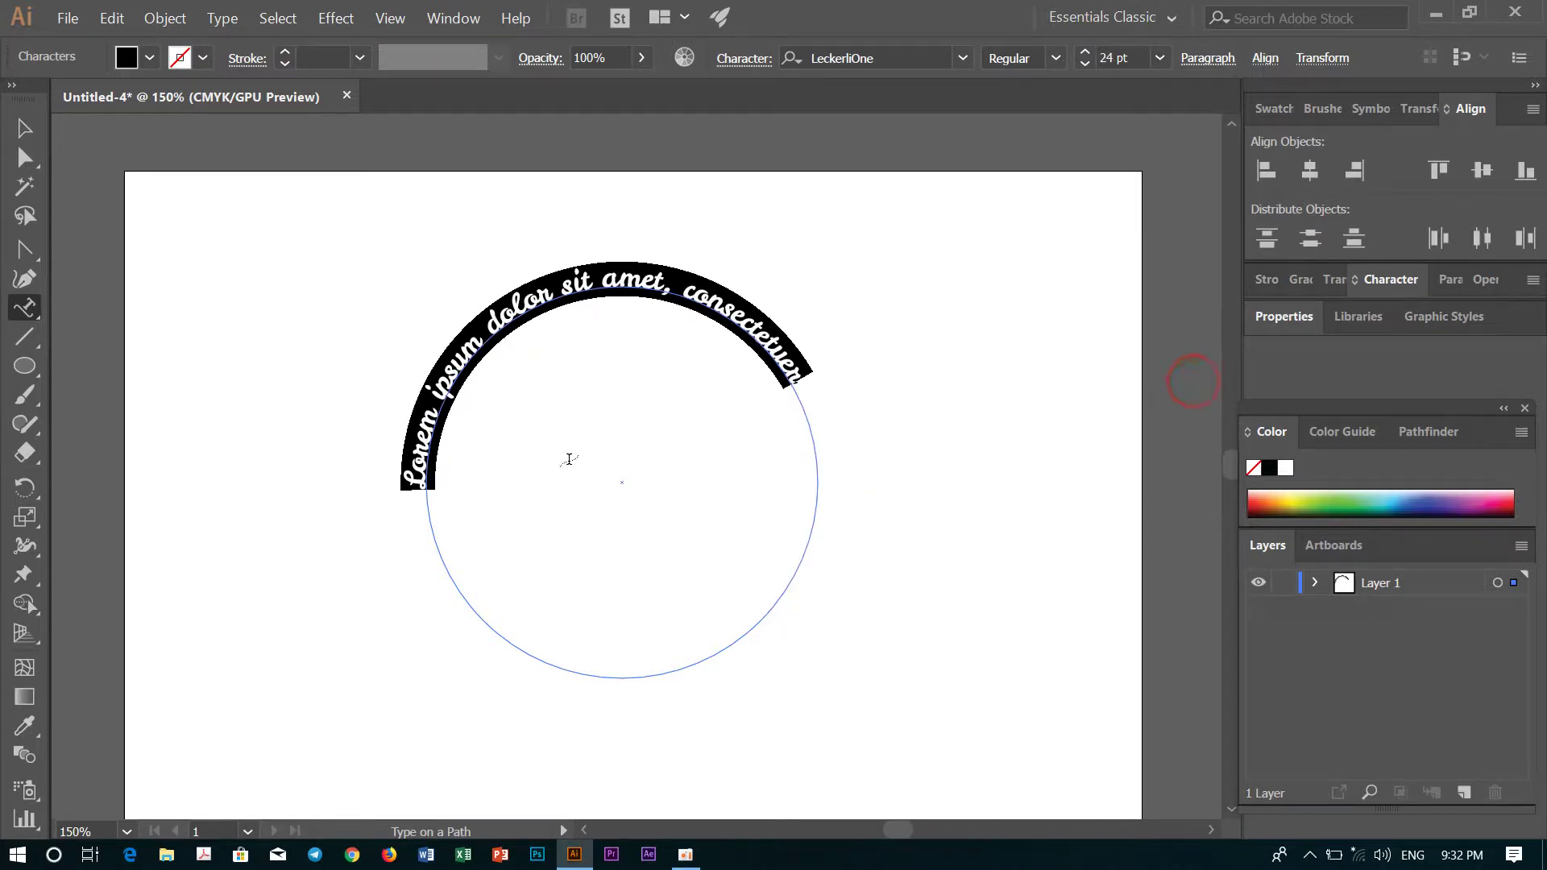
pyautogui.click(419, 486)
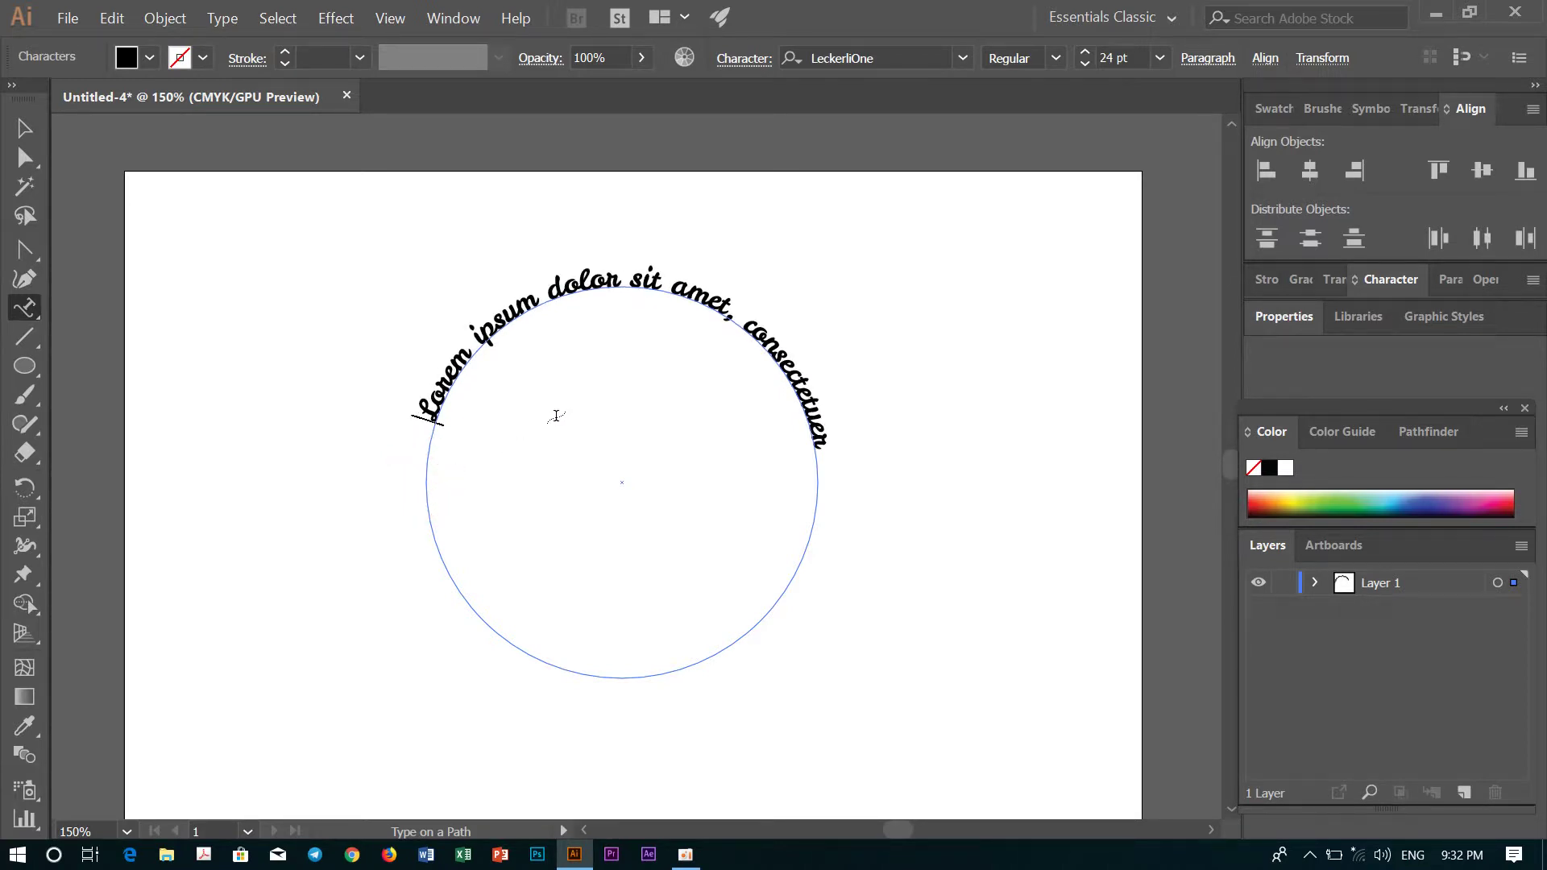
pyautogui.click(4, 32)
# Step: Move the circular text to the upper left and drag a duplicate to the right
pyautogui.click(40, 141)
pyautogui.scroll(-1, 676, 472)
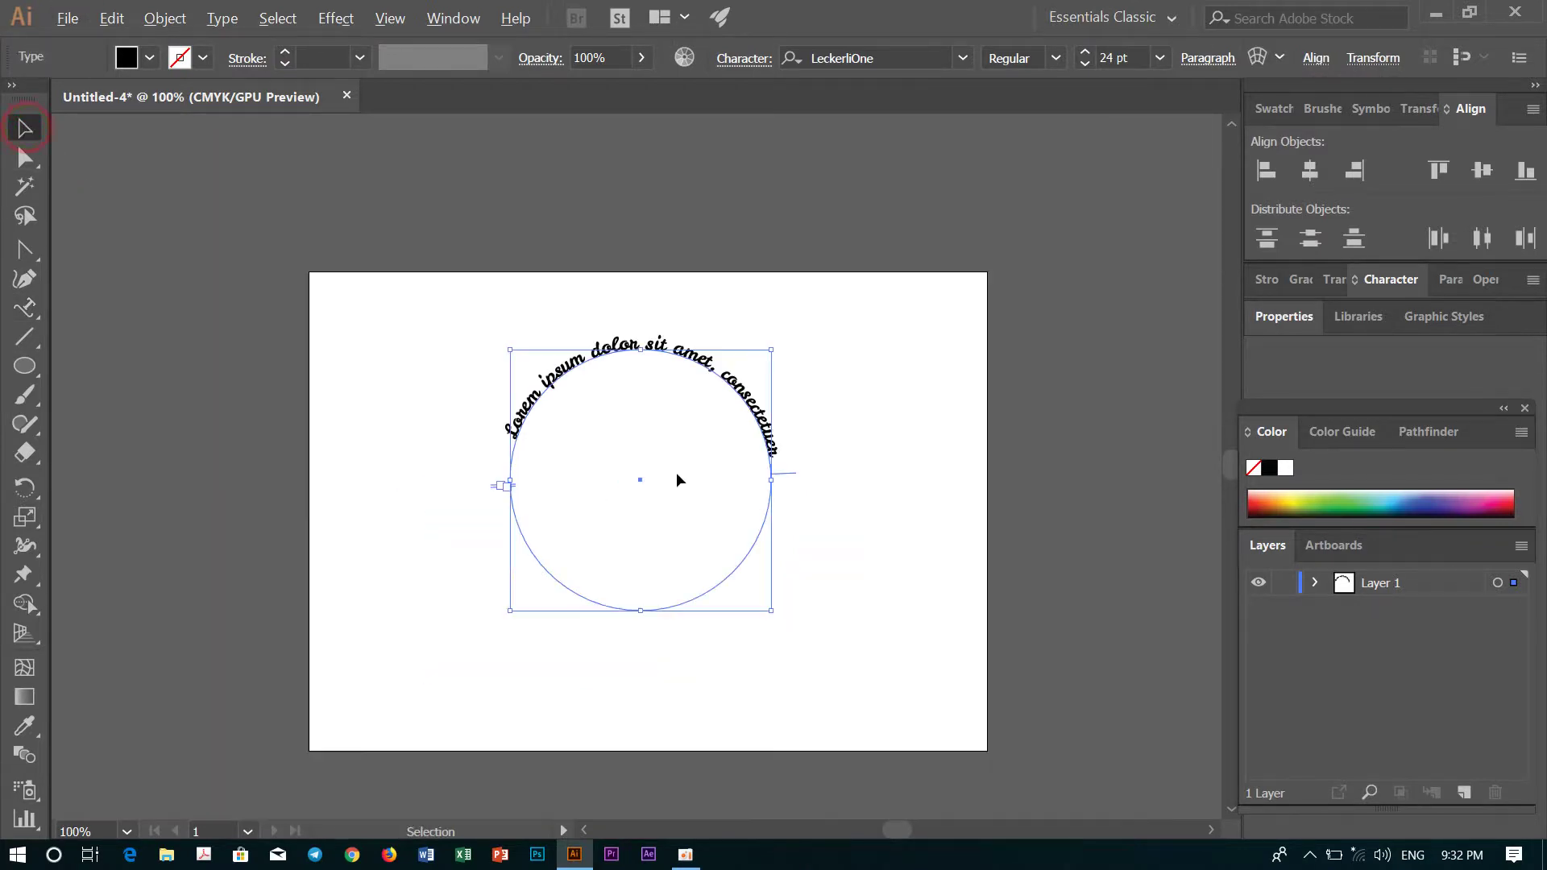
pyautogui.scroll(1, 656, 452)
pyautogui.moveTo(667, 302); pyautogui.dragTo(425, 259)
pyautogui.moveTo(546, 322); pyautogui.dragTo(976, 343)
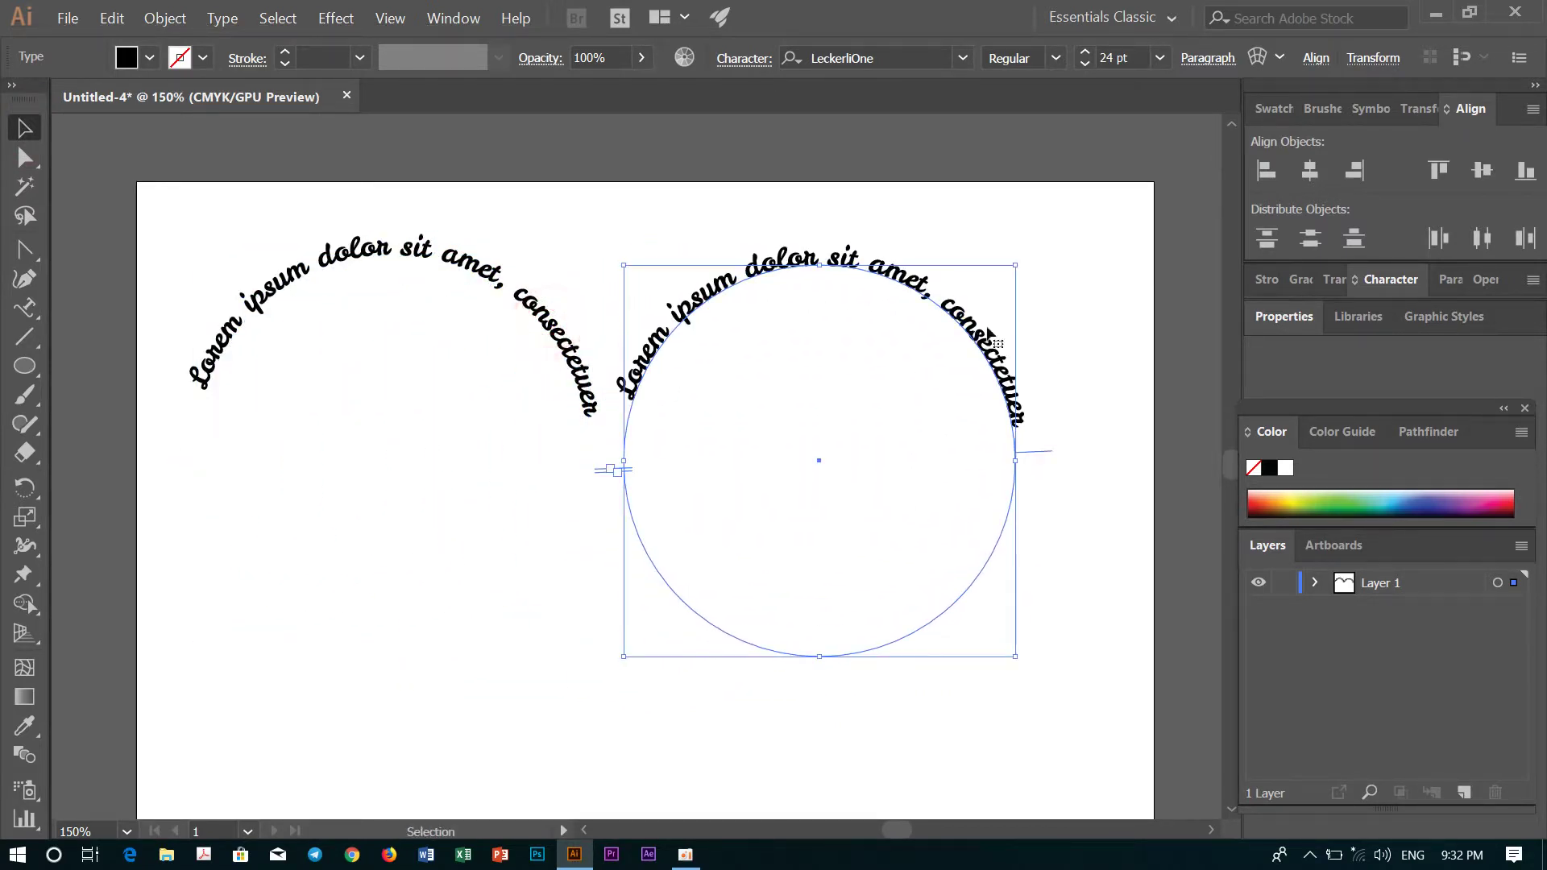
pyautogui.click(1104, 359)
# Step: Undo the stray placeholder text on the copy and delete the right-hand duplicate
pyautogui.click(973, 345)
pyautogui.doubleClick(981, 392)
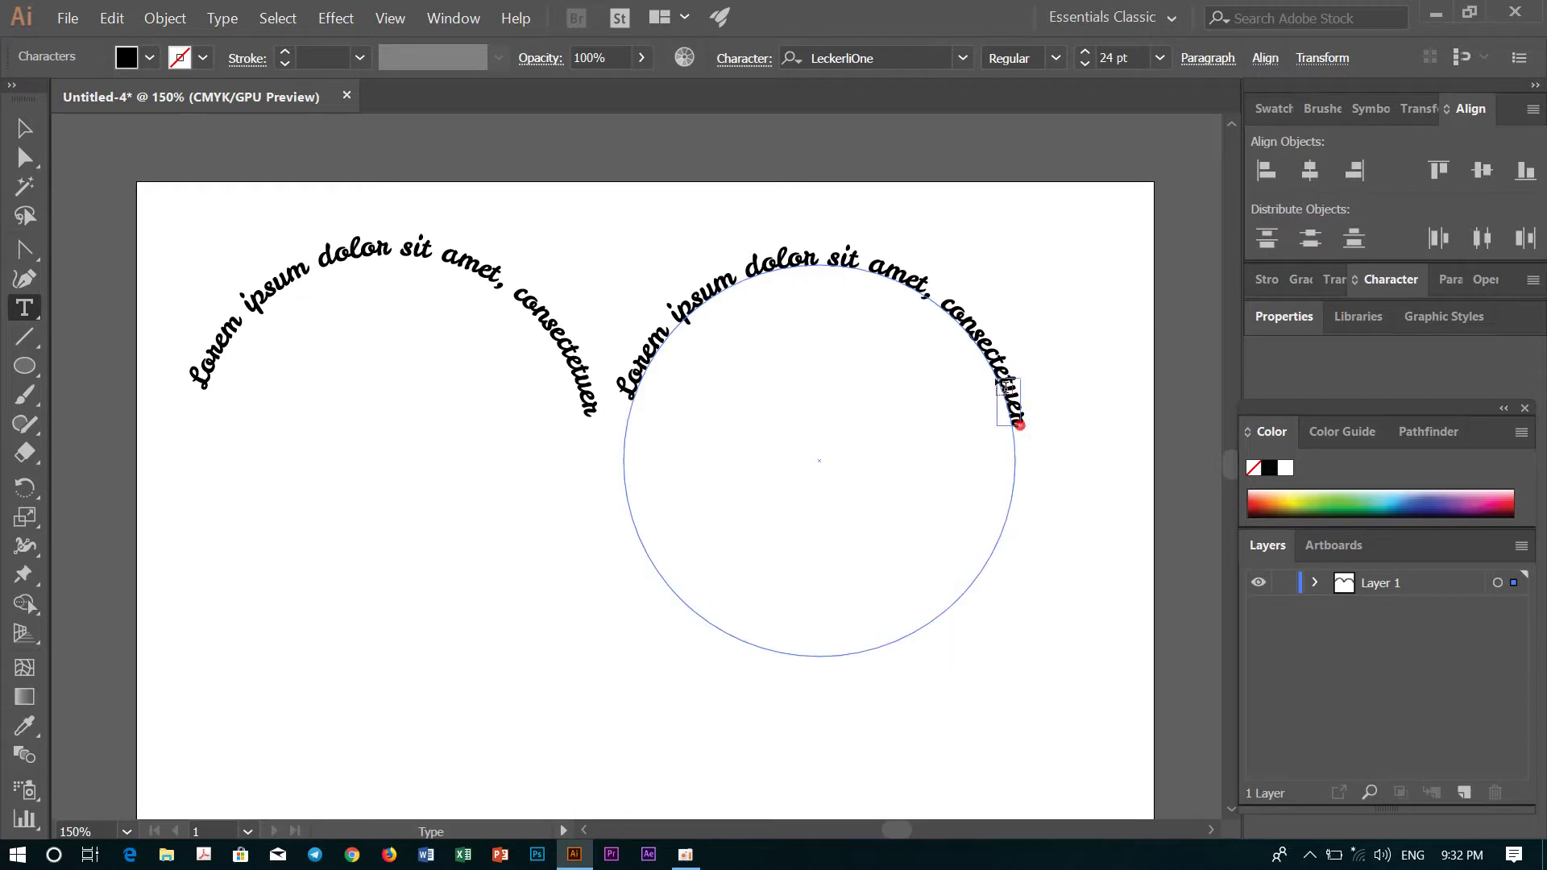
pyautogui.moveTo(1019, 423); pyautogui.dragTo(696, 229)
pyautogui.click(957, 425)
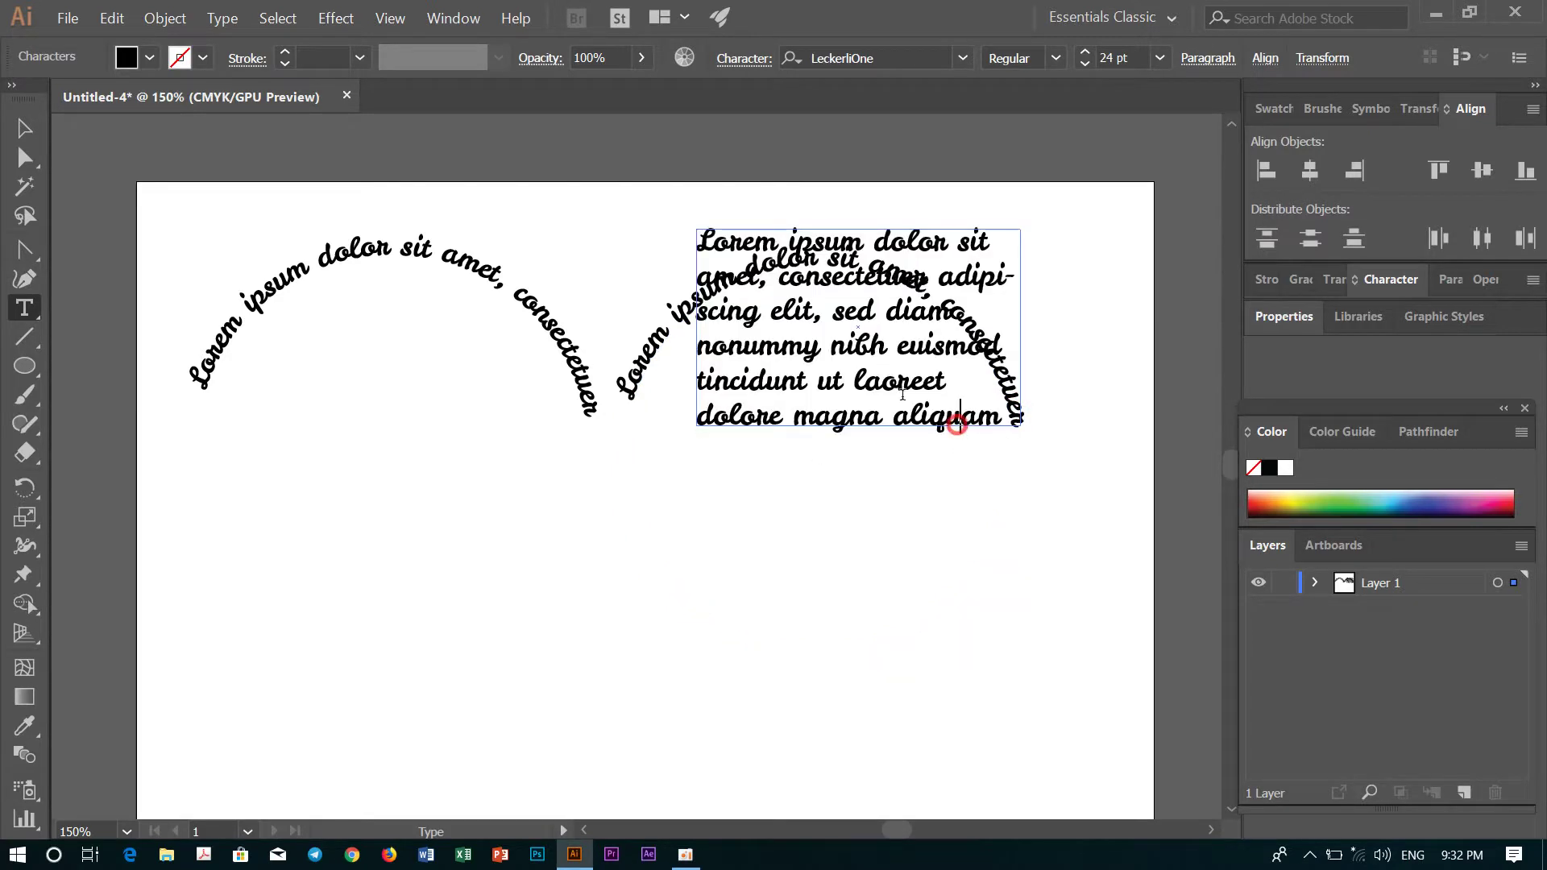
pyautogui.hotkey('ctrl', 'z')
pyautogui.click(25, 131)
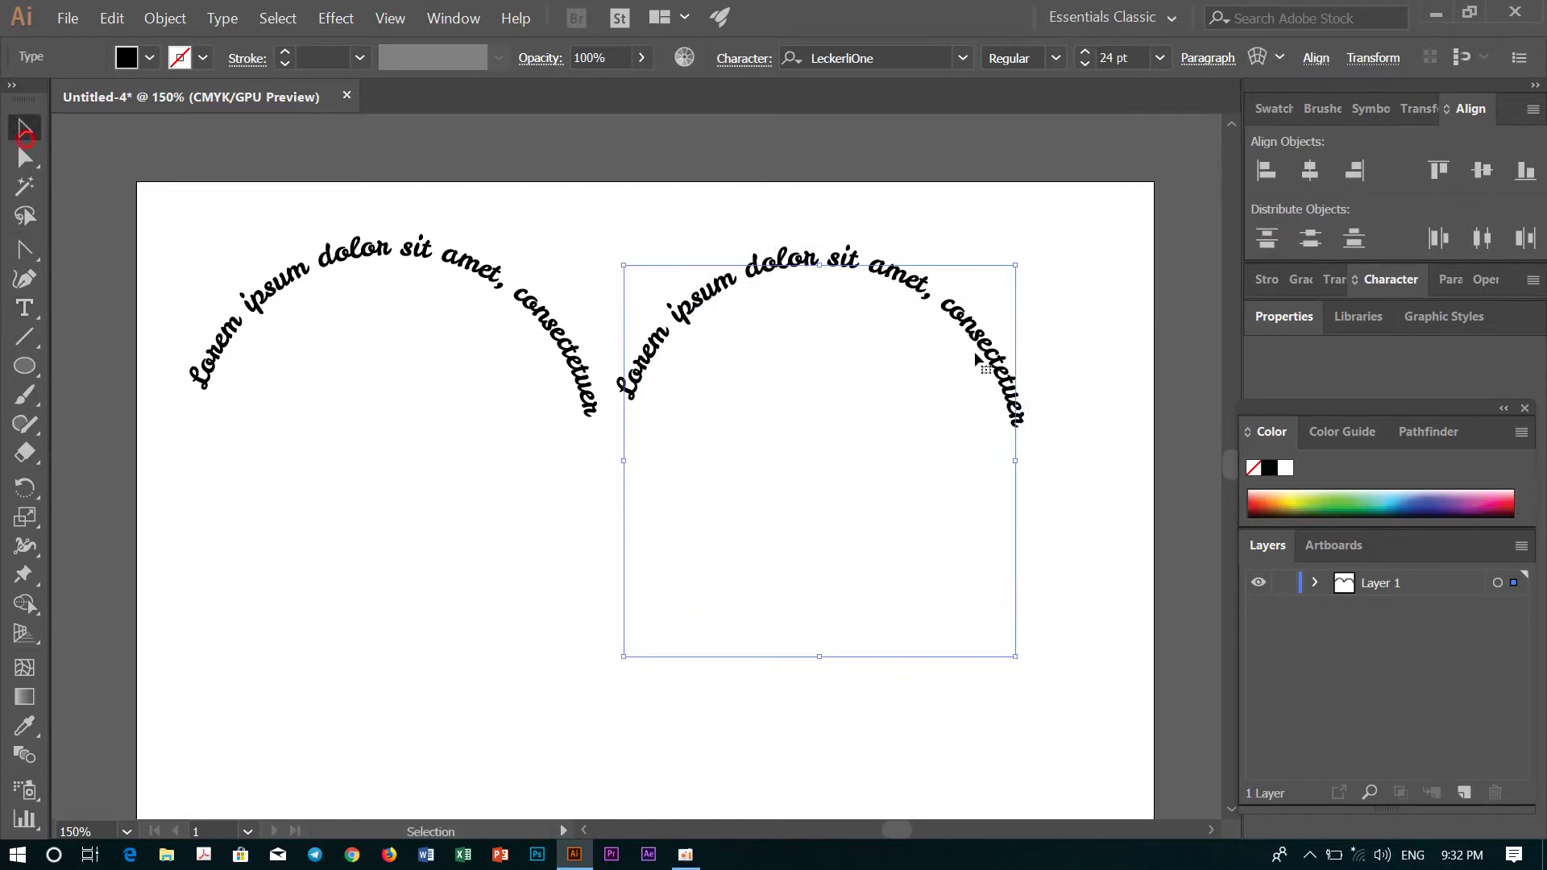
pyautogui.press('Delete')
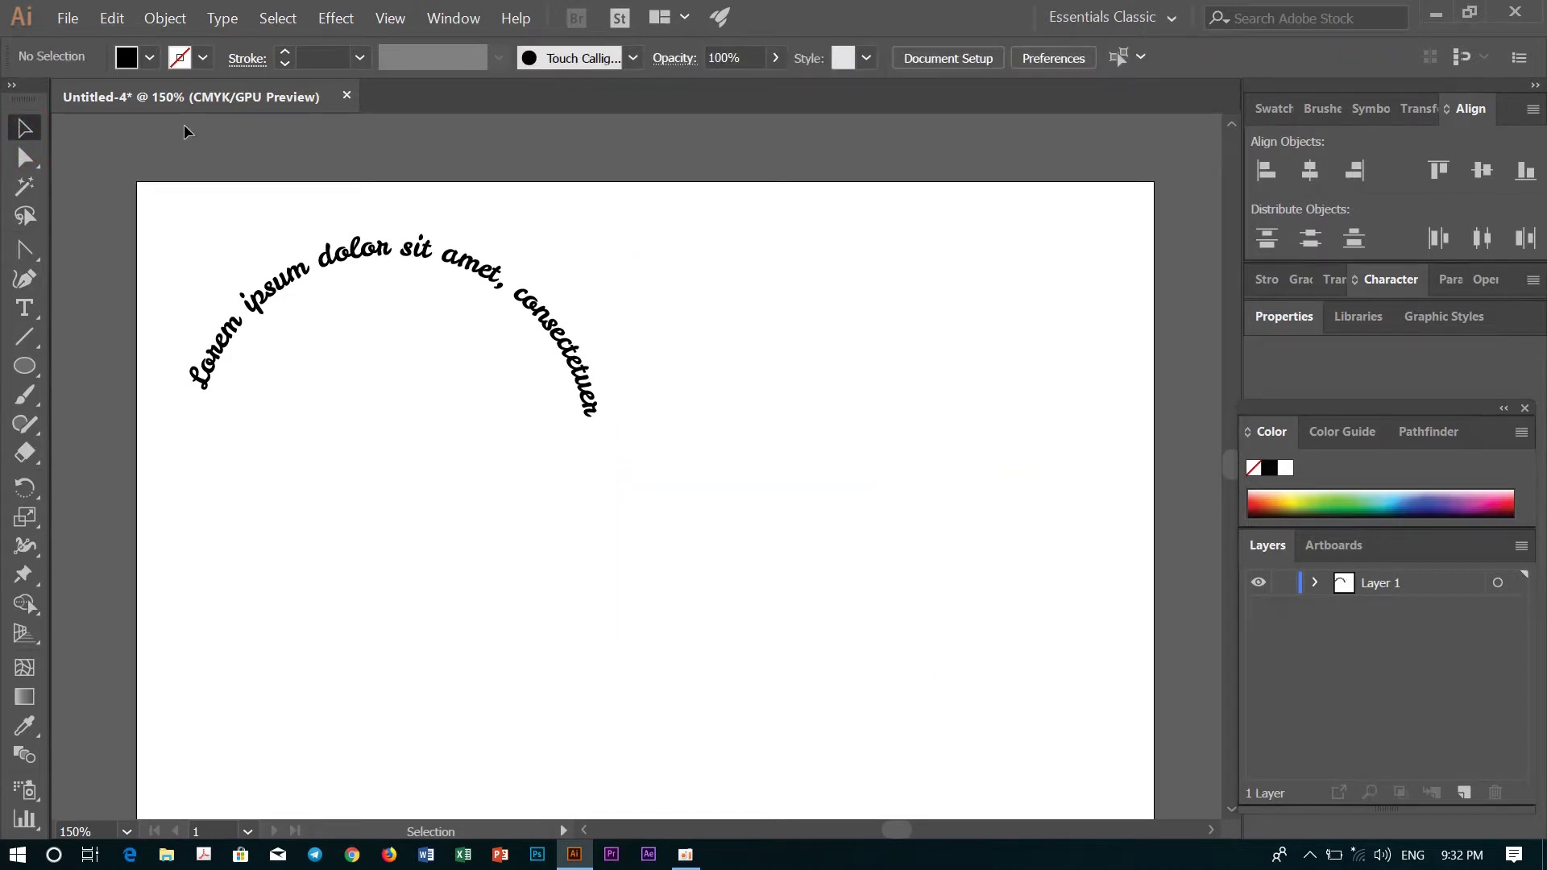
# Step: Draw a new circle and move it to the right of the arched text
pyautogui.moveTo(27, 363); pyautogui.dragTo(118, 417)
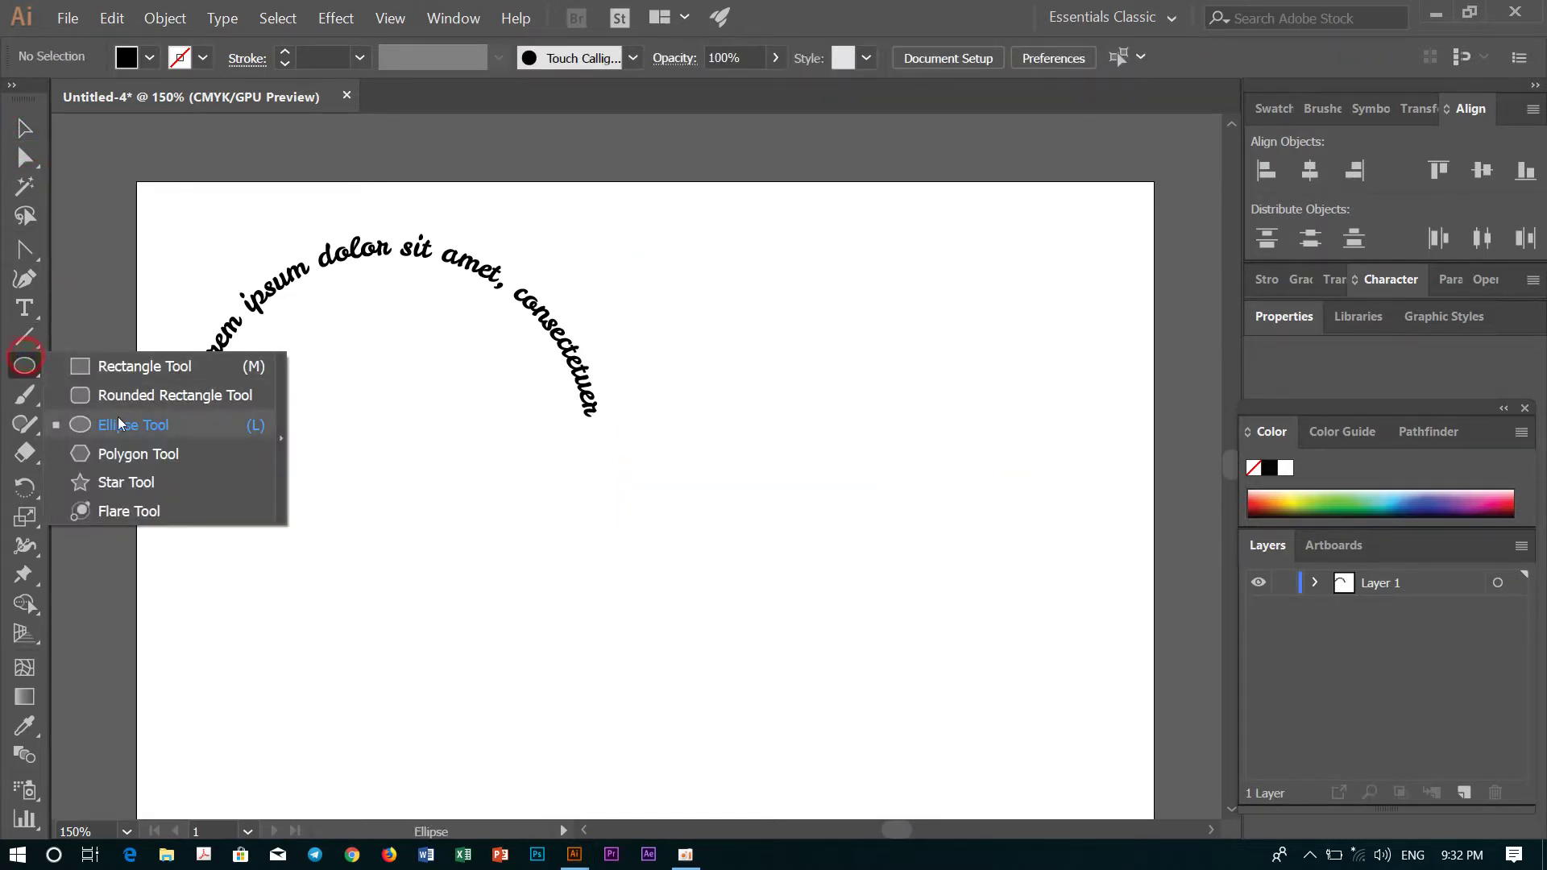
pyautogui.moveTo(348, 387); pyautogui.dragTo(550, 556)
pyautogui.click(22, 125)
pyautogui.moveTo(376, 335); pyautogui.dragTo(746, 351)
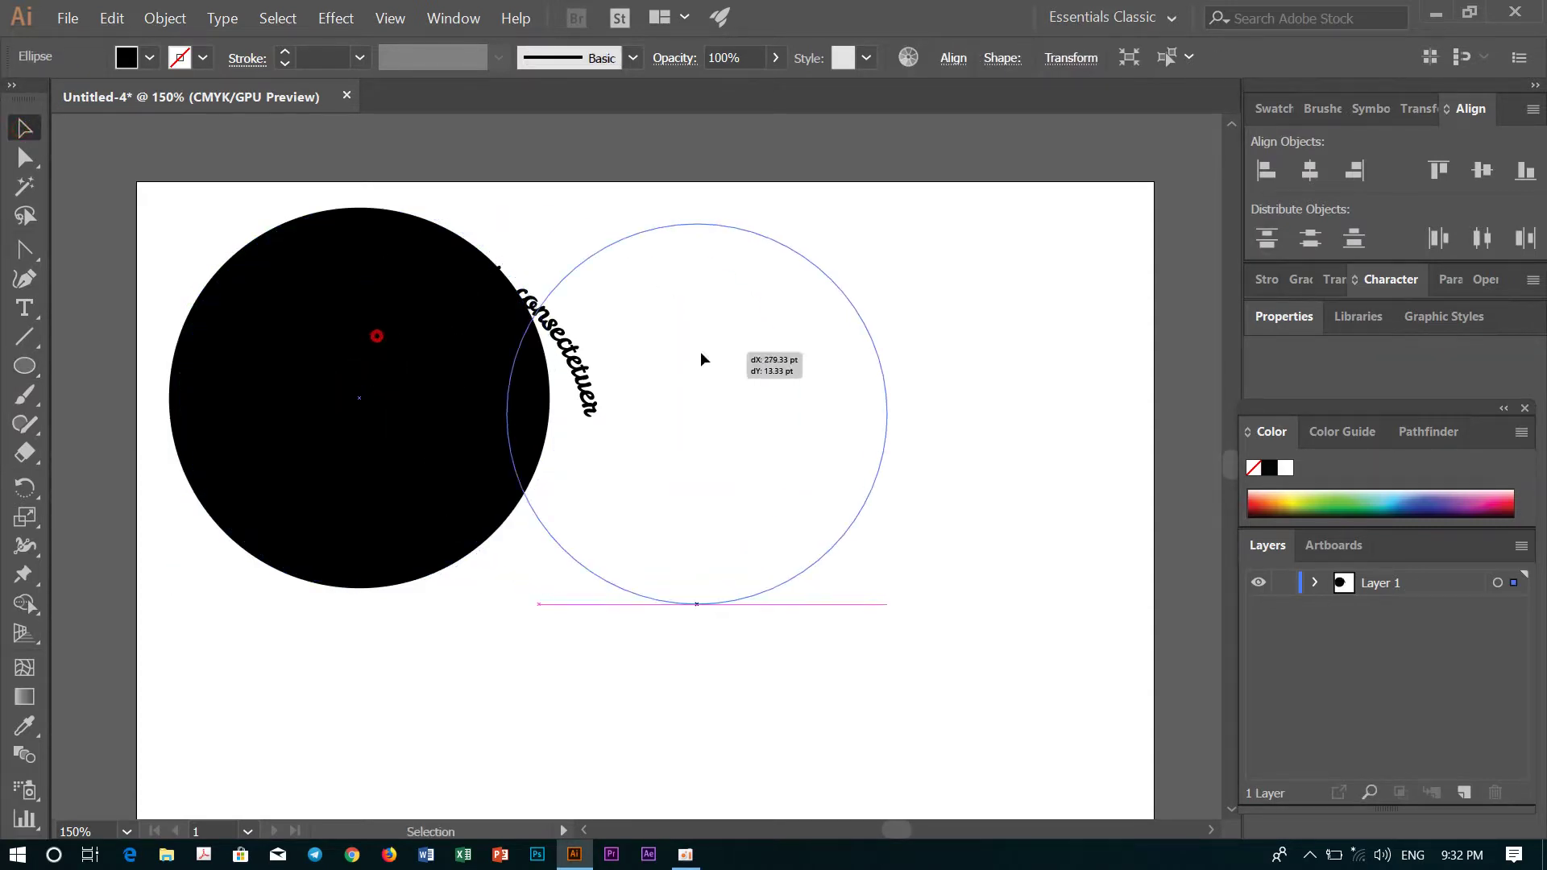
# Step: Set the circle's fill to None and its stroke weight to 2 pt
pyautogui.click(153, 64)
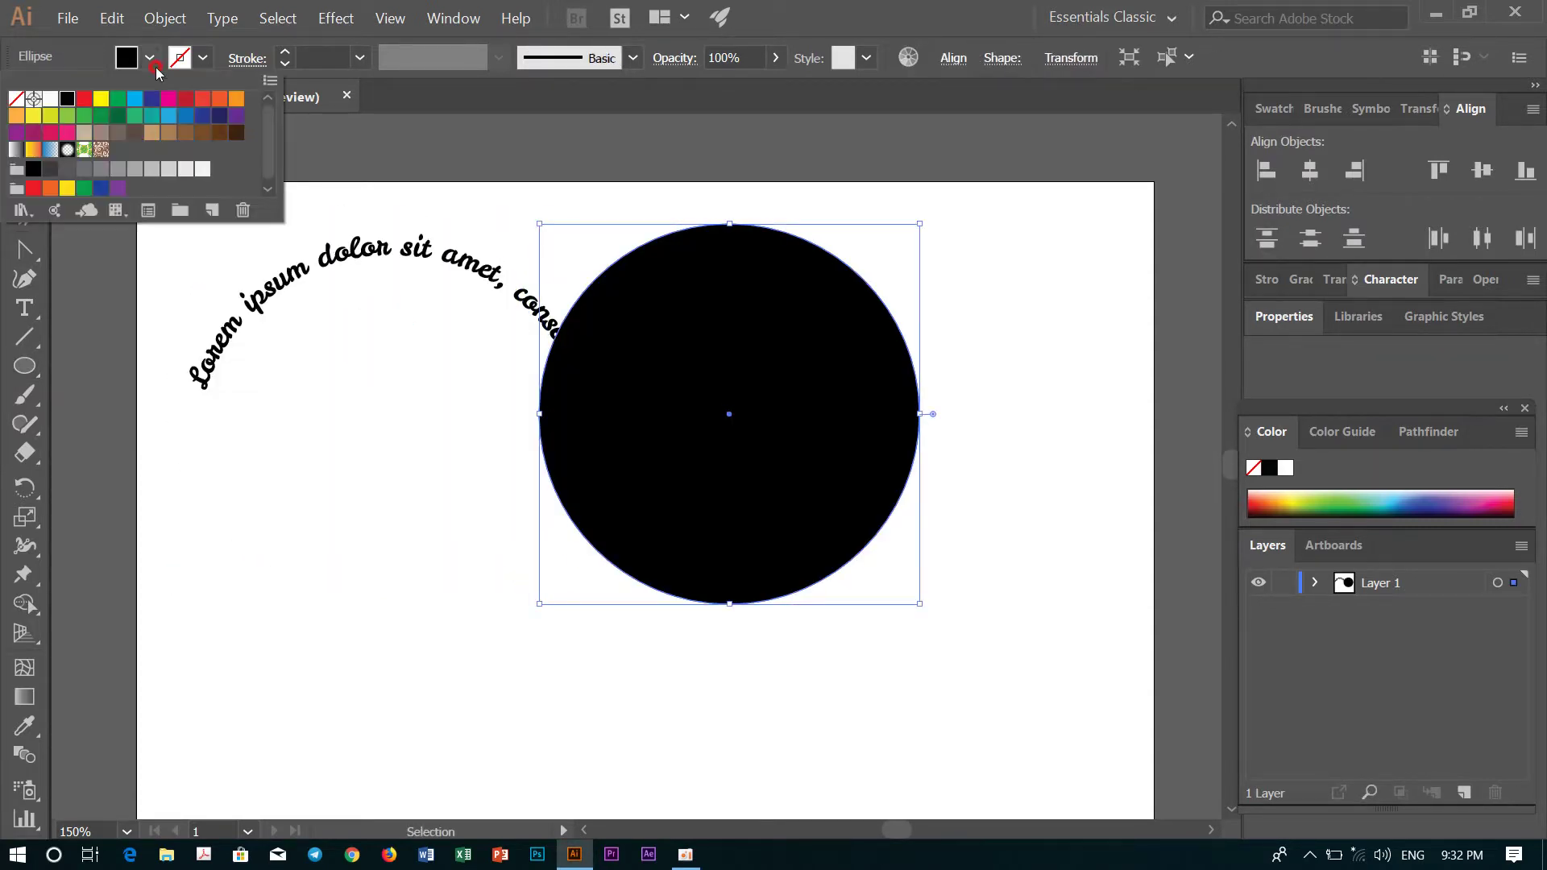
pyautogui.click(16, 99)
pyautogui.click(203, 63)
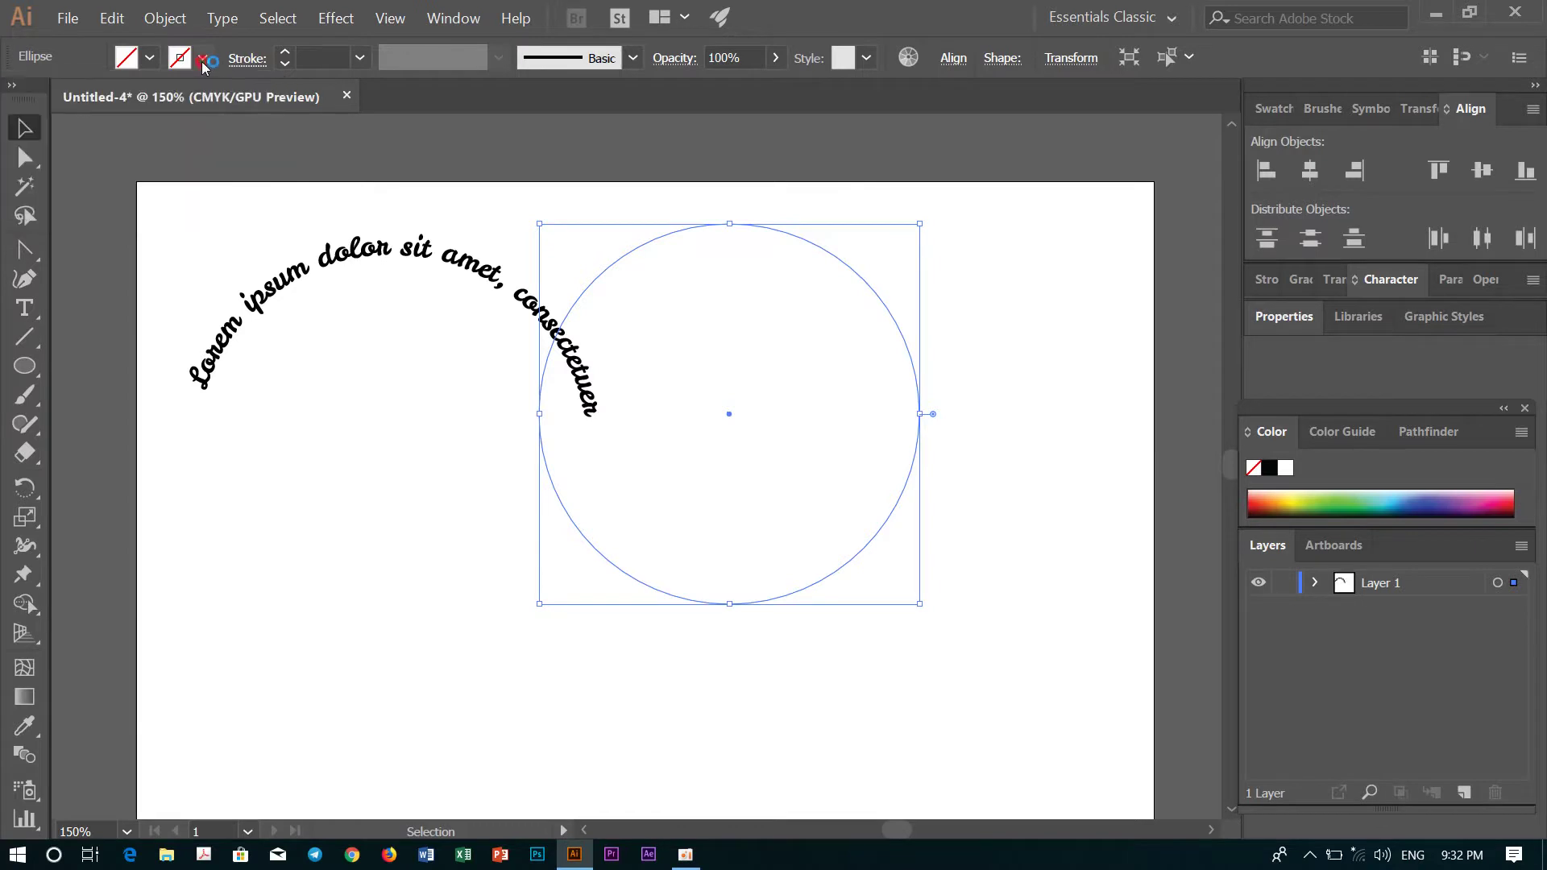
pyautogui.click(360, 58)
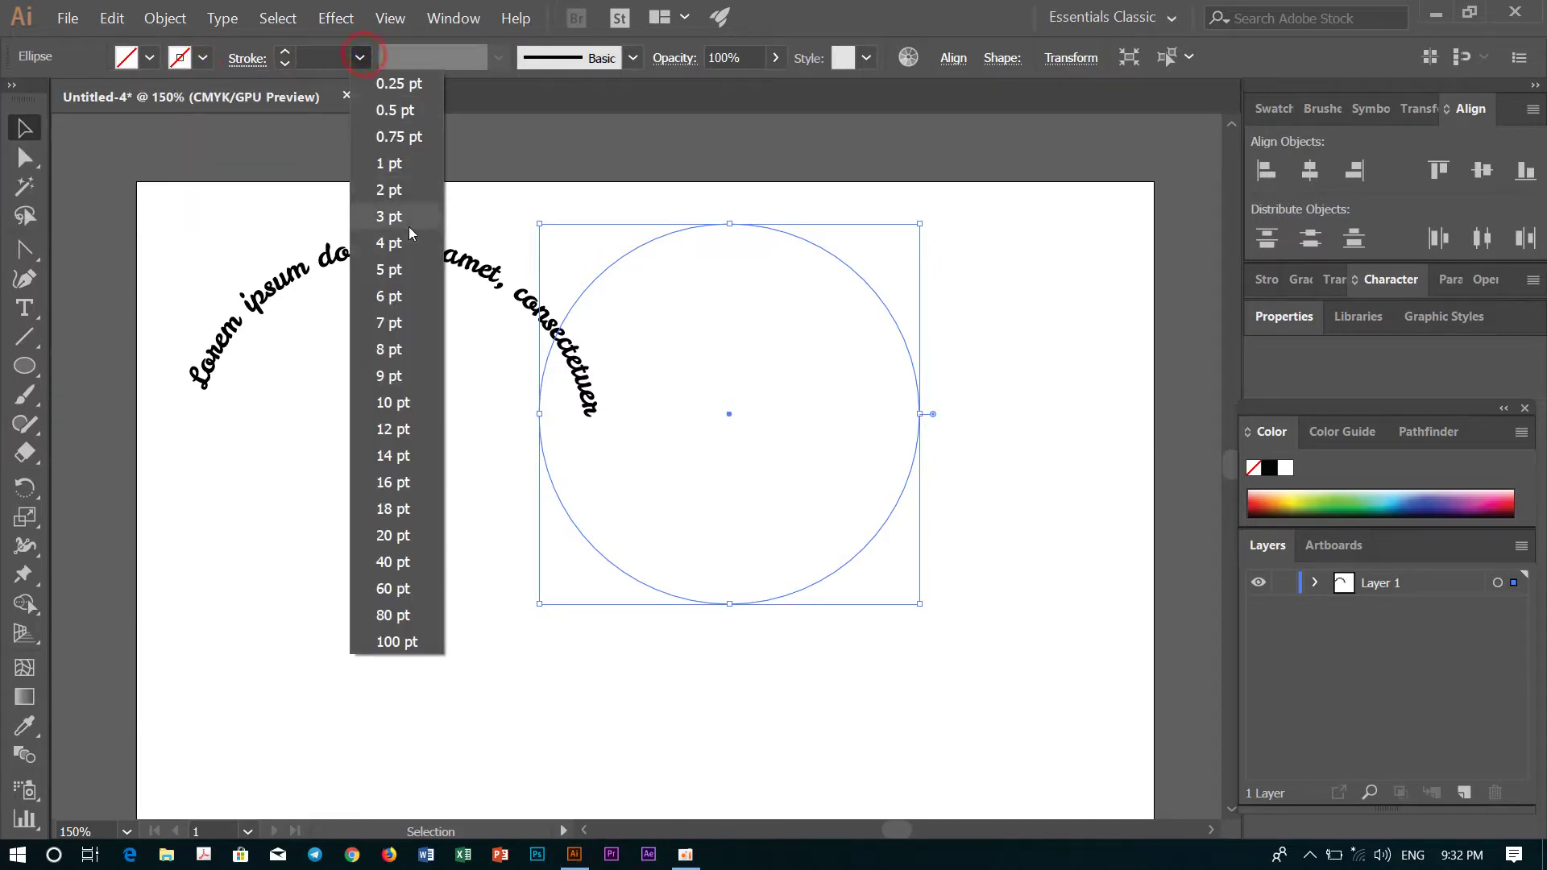
pyautogui.click(404, 198)
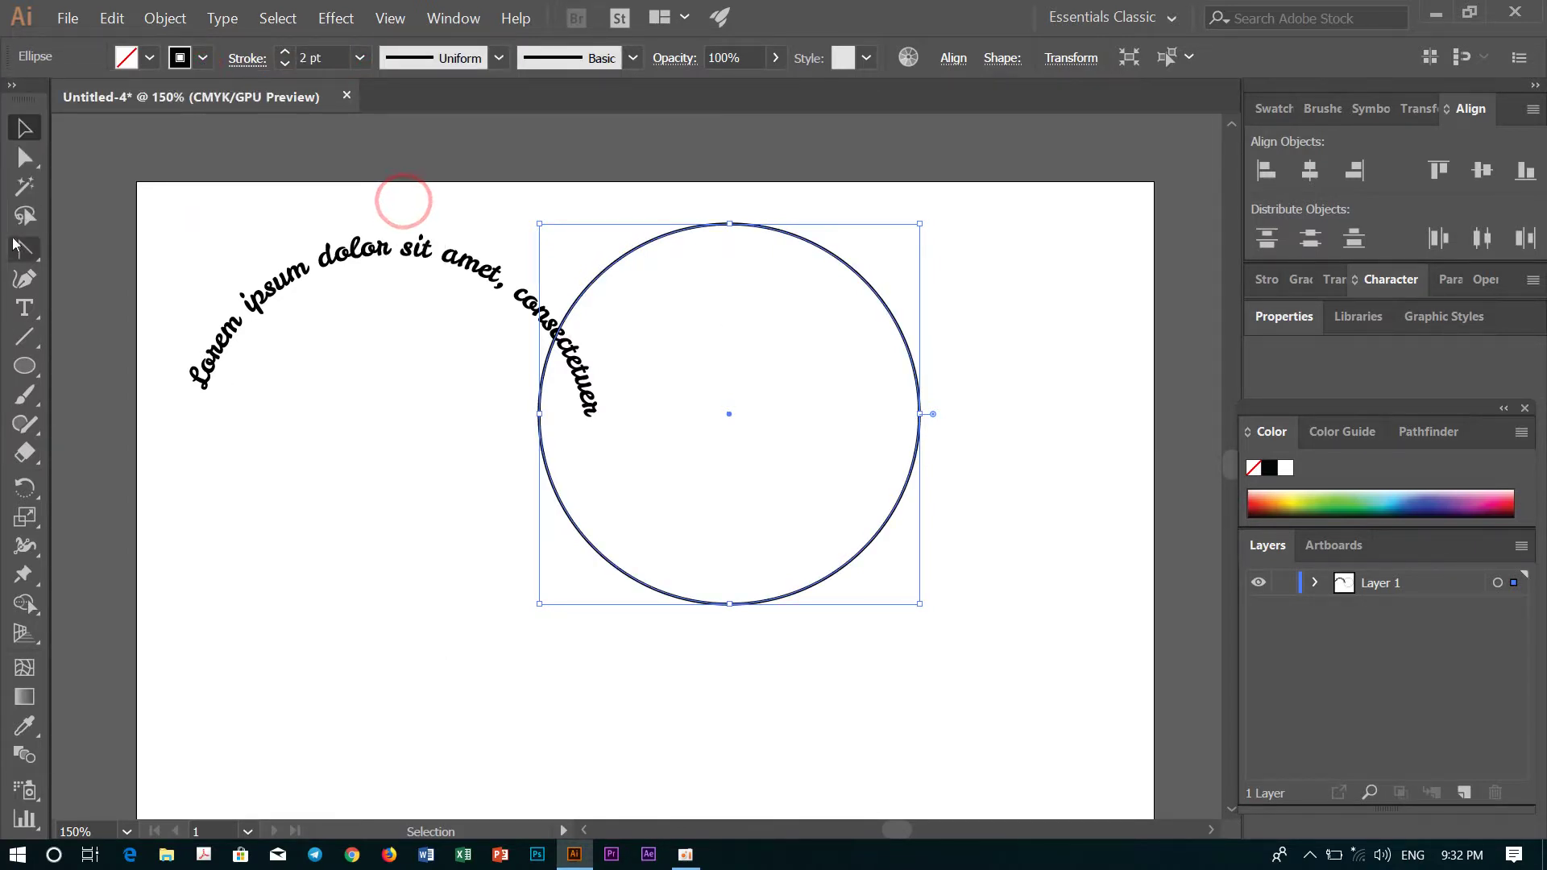
# Step: Wrap 12 pt placeholder text around the new circle with Type on a Path, dismissing the warning
pyautogui.click(25, 306)
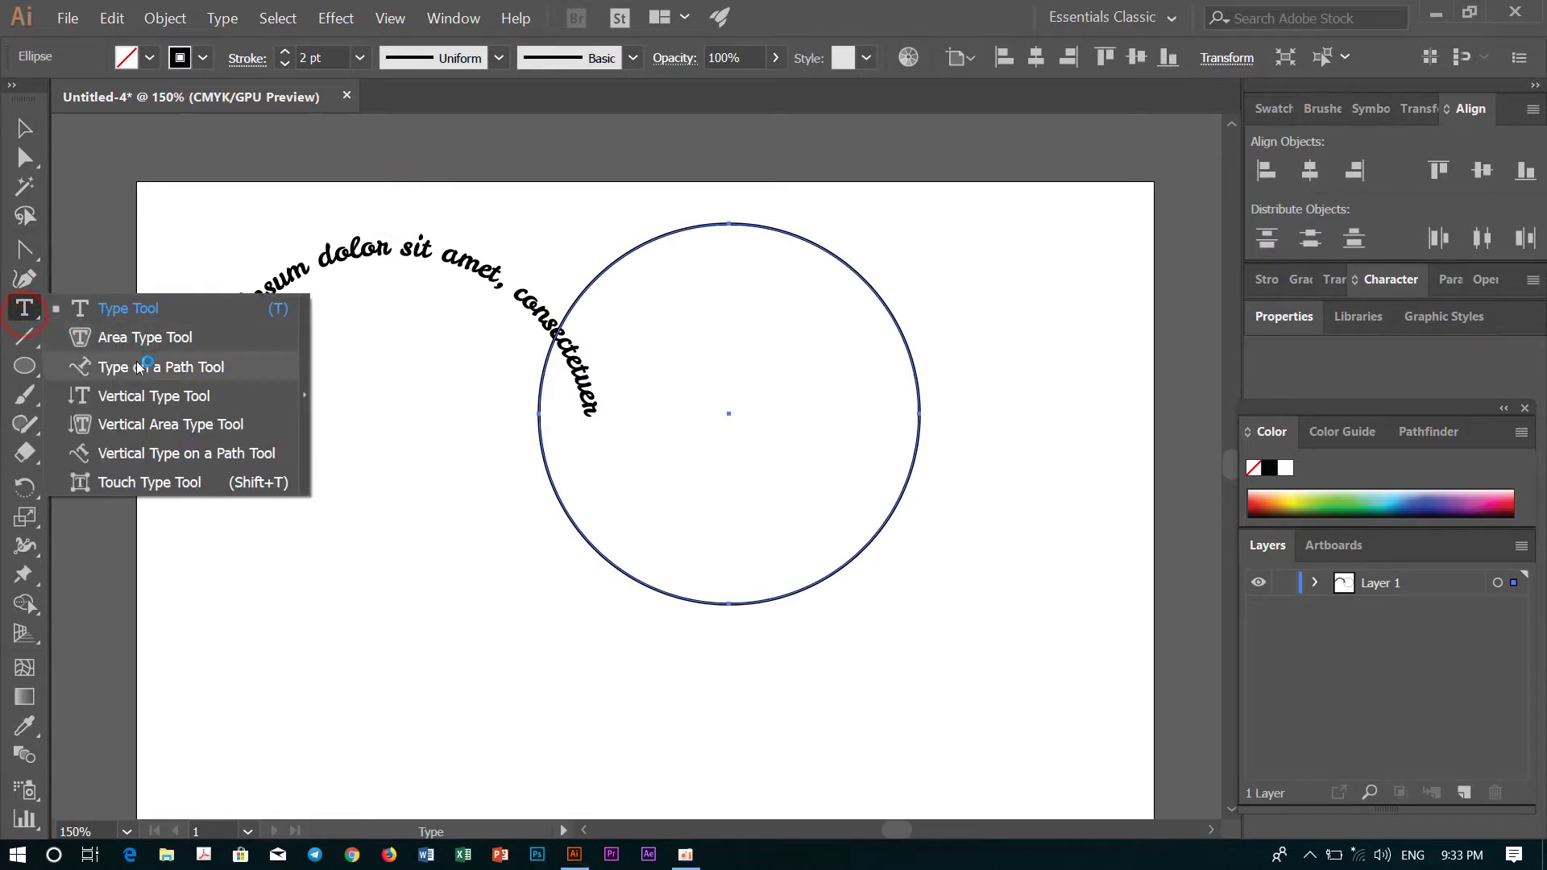
pyautogui.click(140, 368)
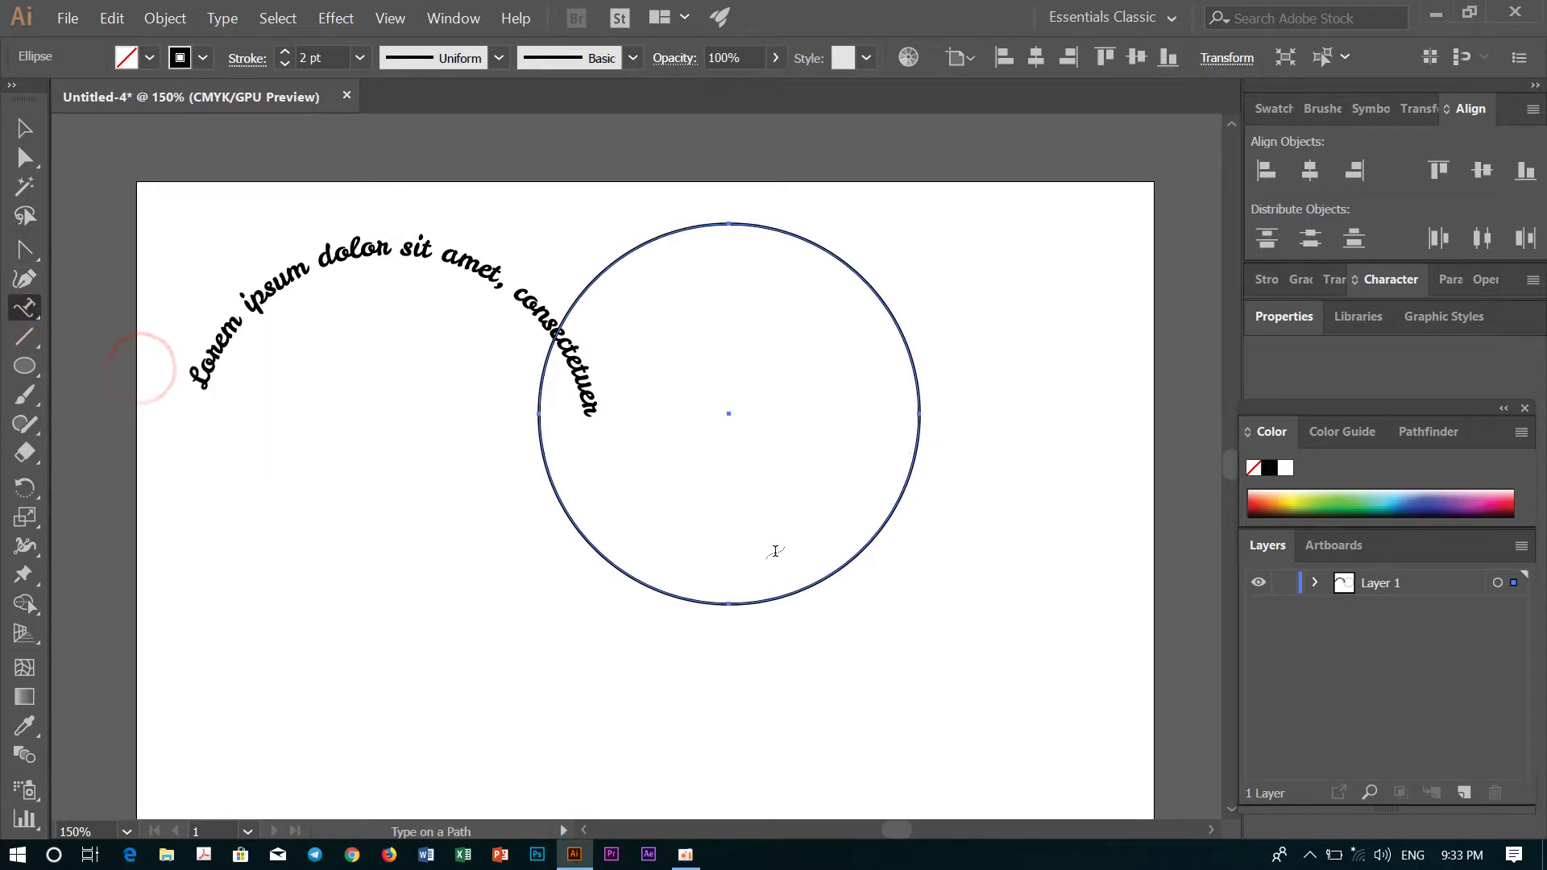
pyautogui.click(733, 600)
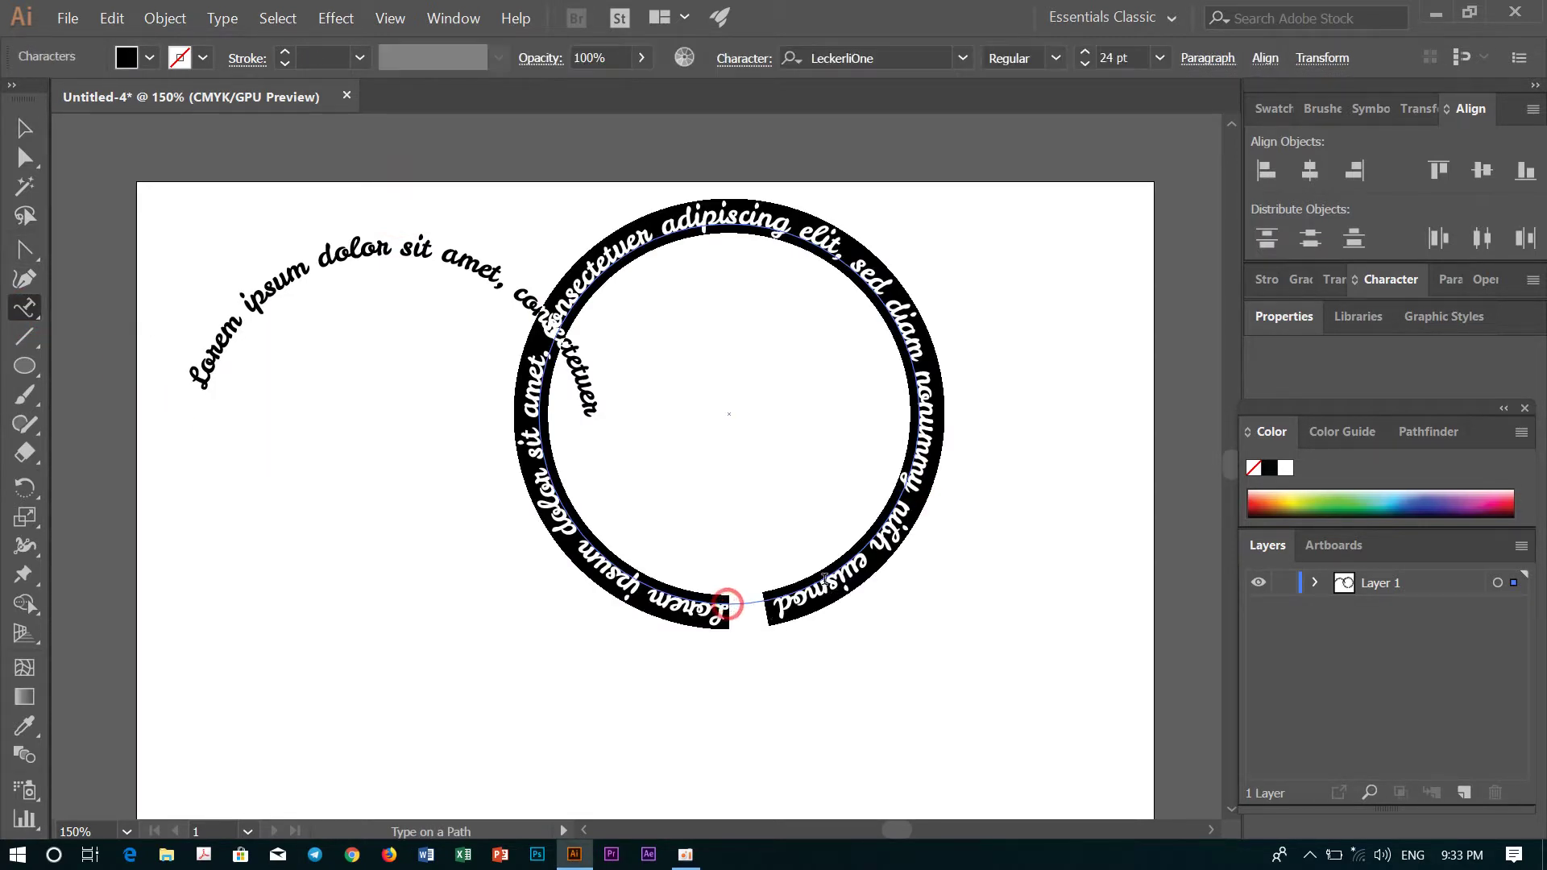
pyautogui.click(1161, 58)
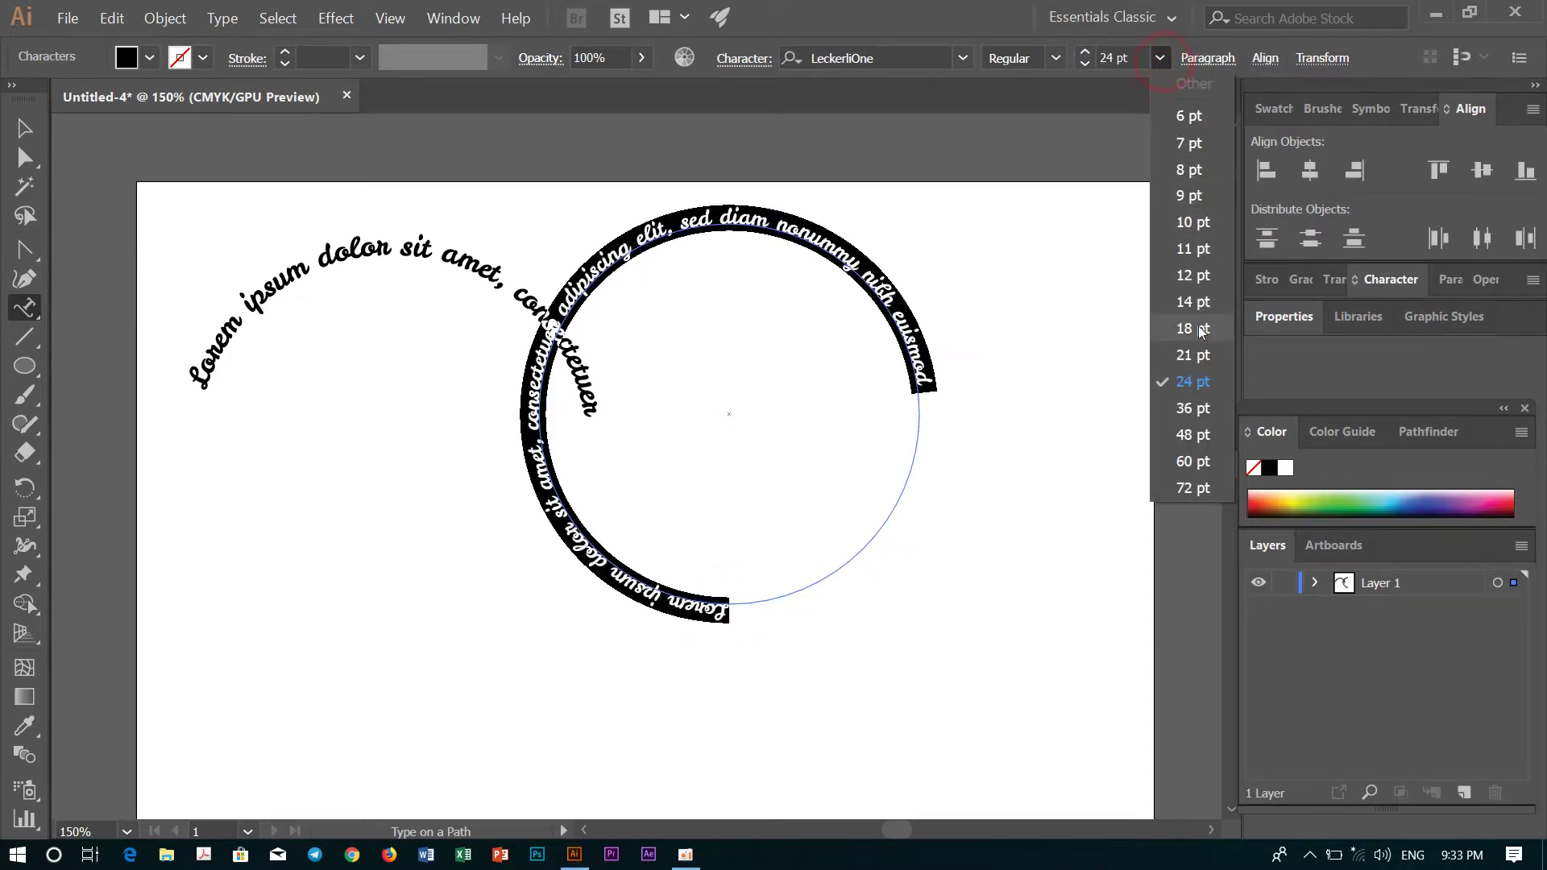
pyautogui.click(1204, 275)
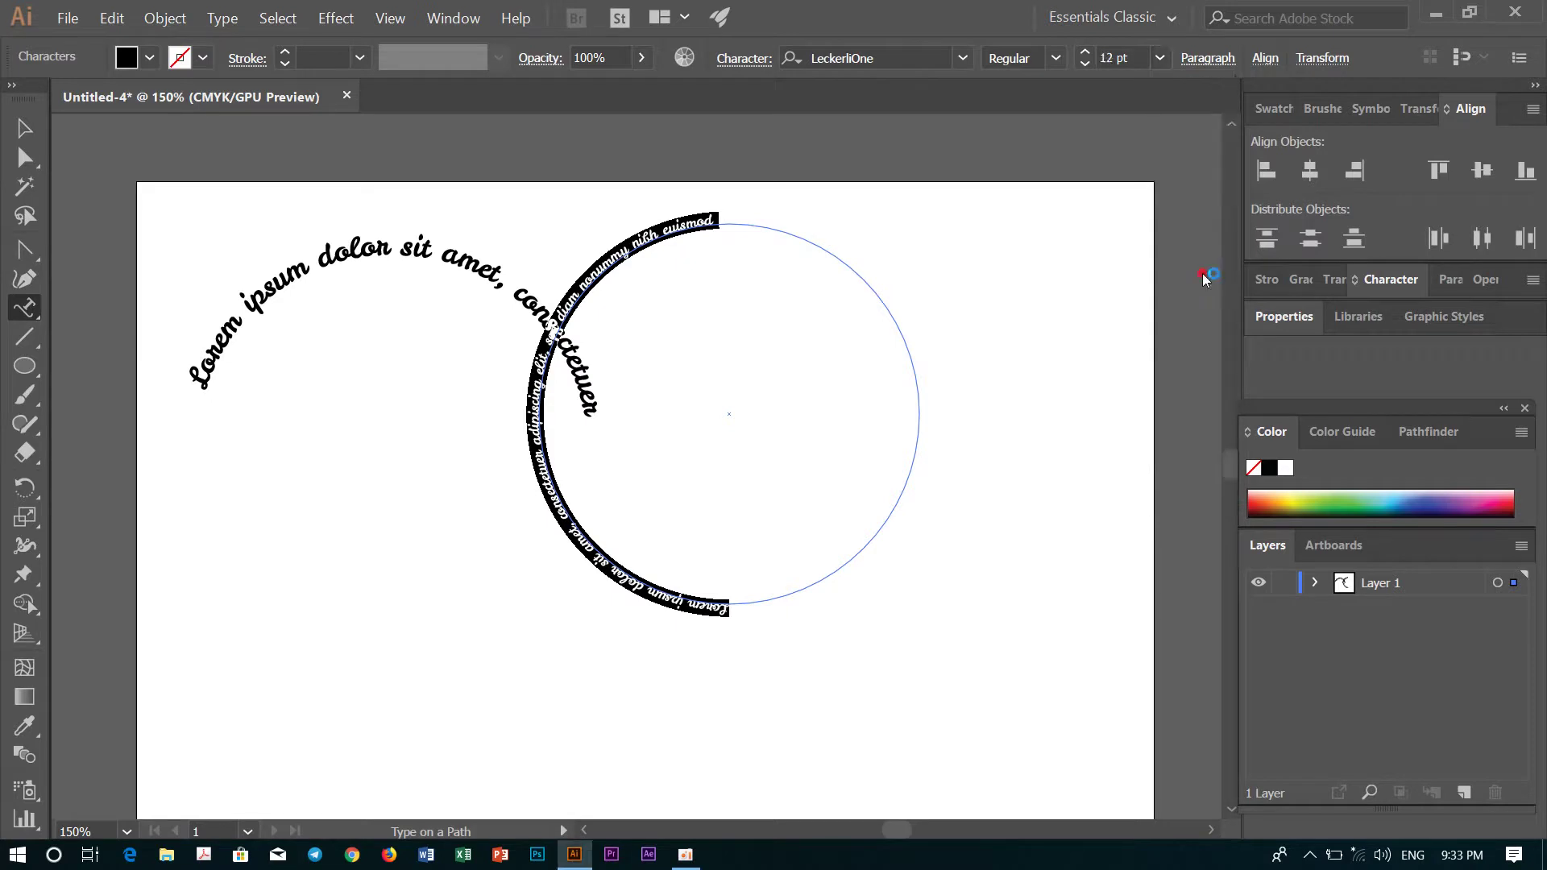
pyautogui.click(729, 231)
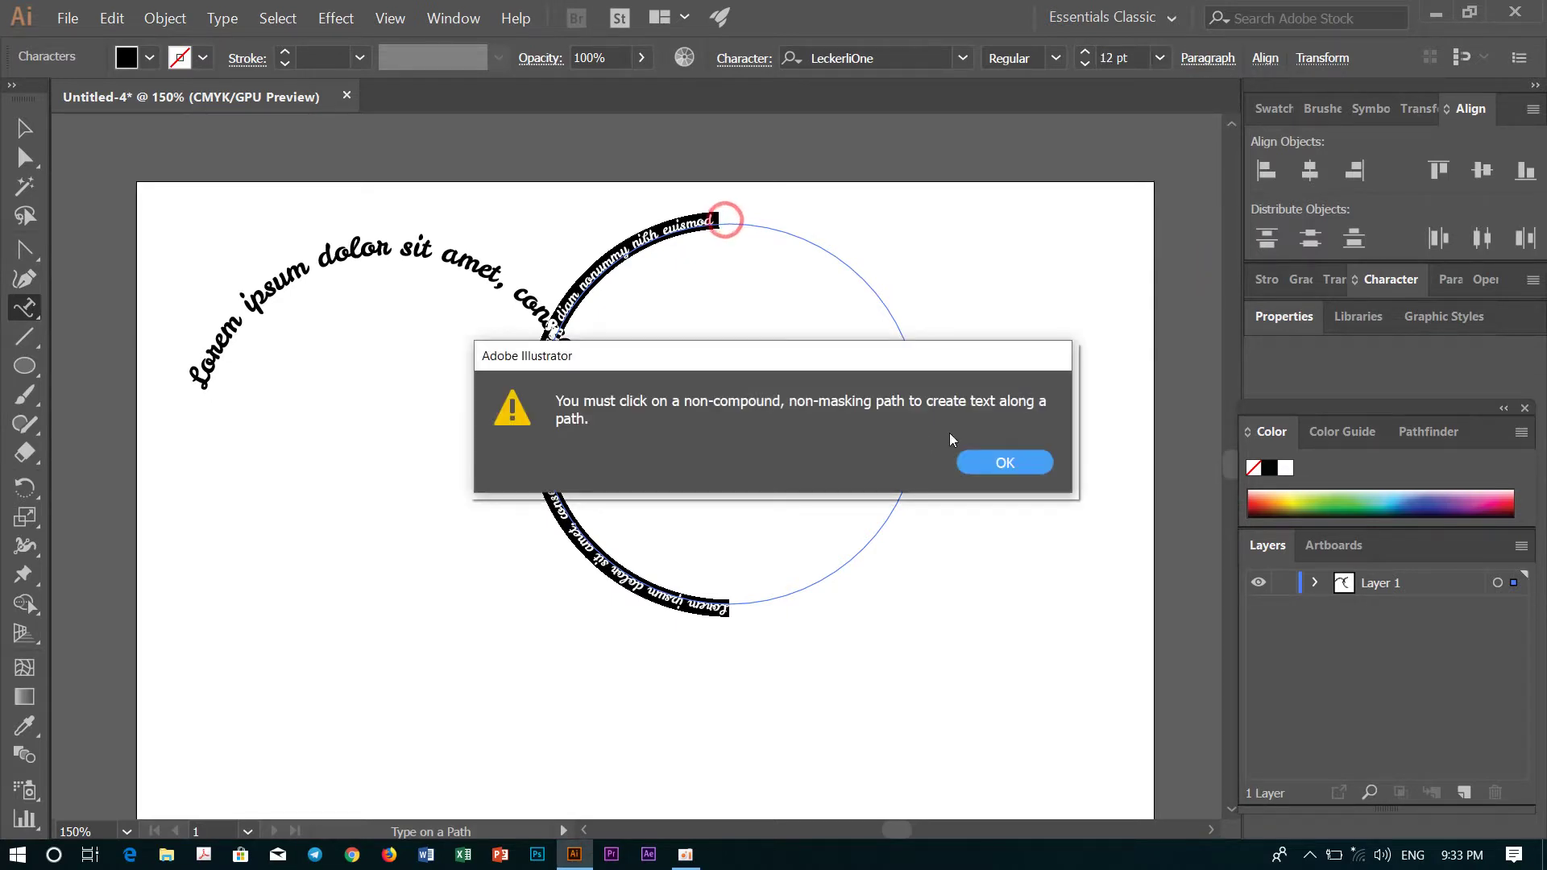
pyautogui.click(1006, 456)
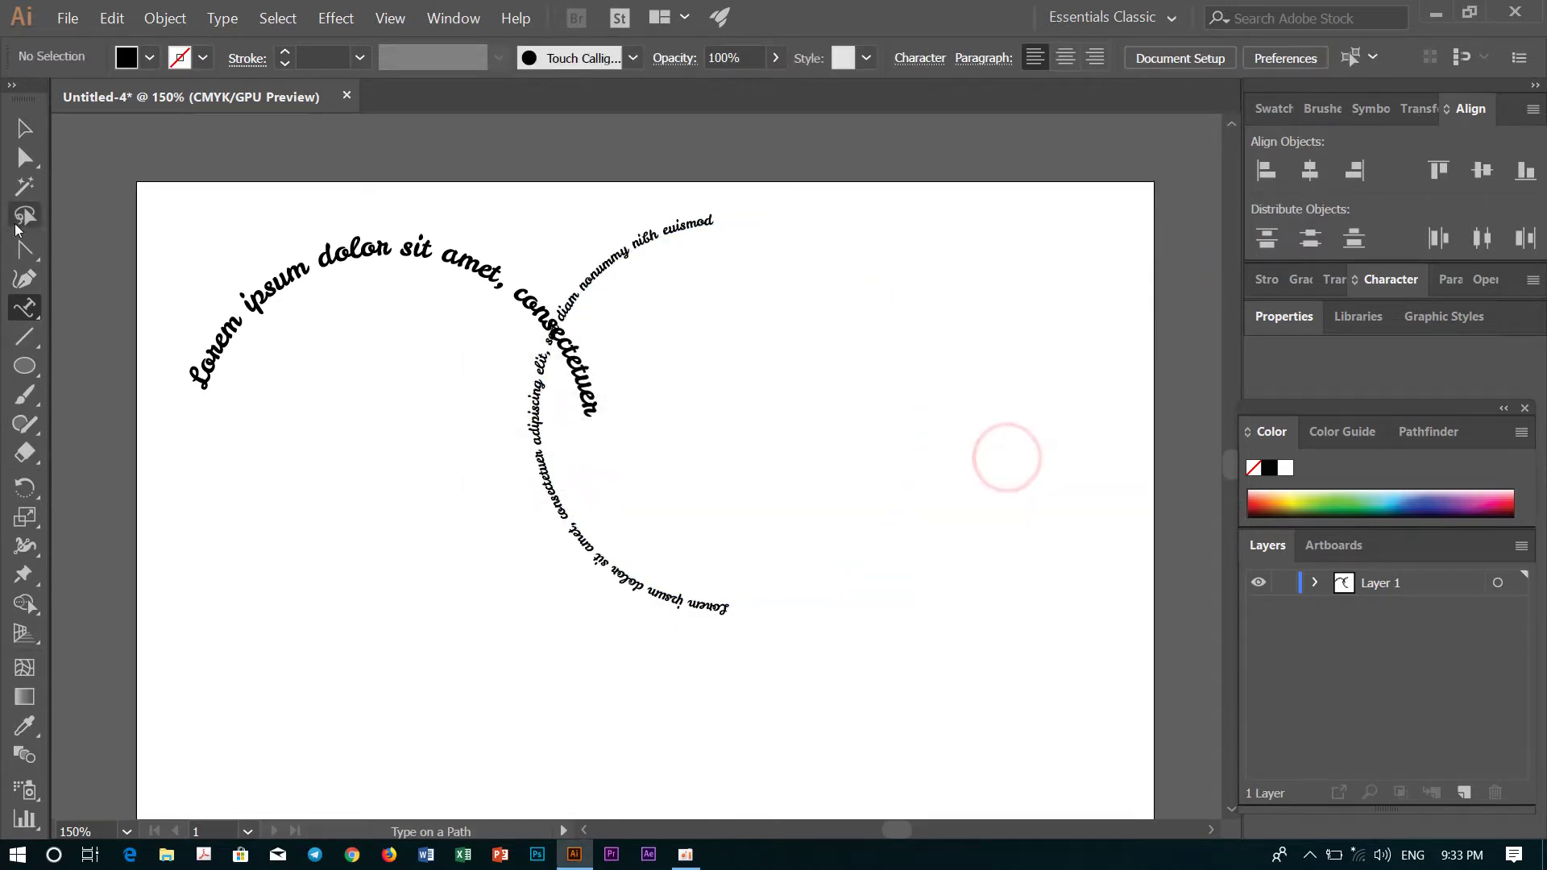
pyautogui.moveTo(28, 311); pyautogui.dragTo(105, 307)
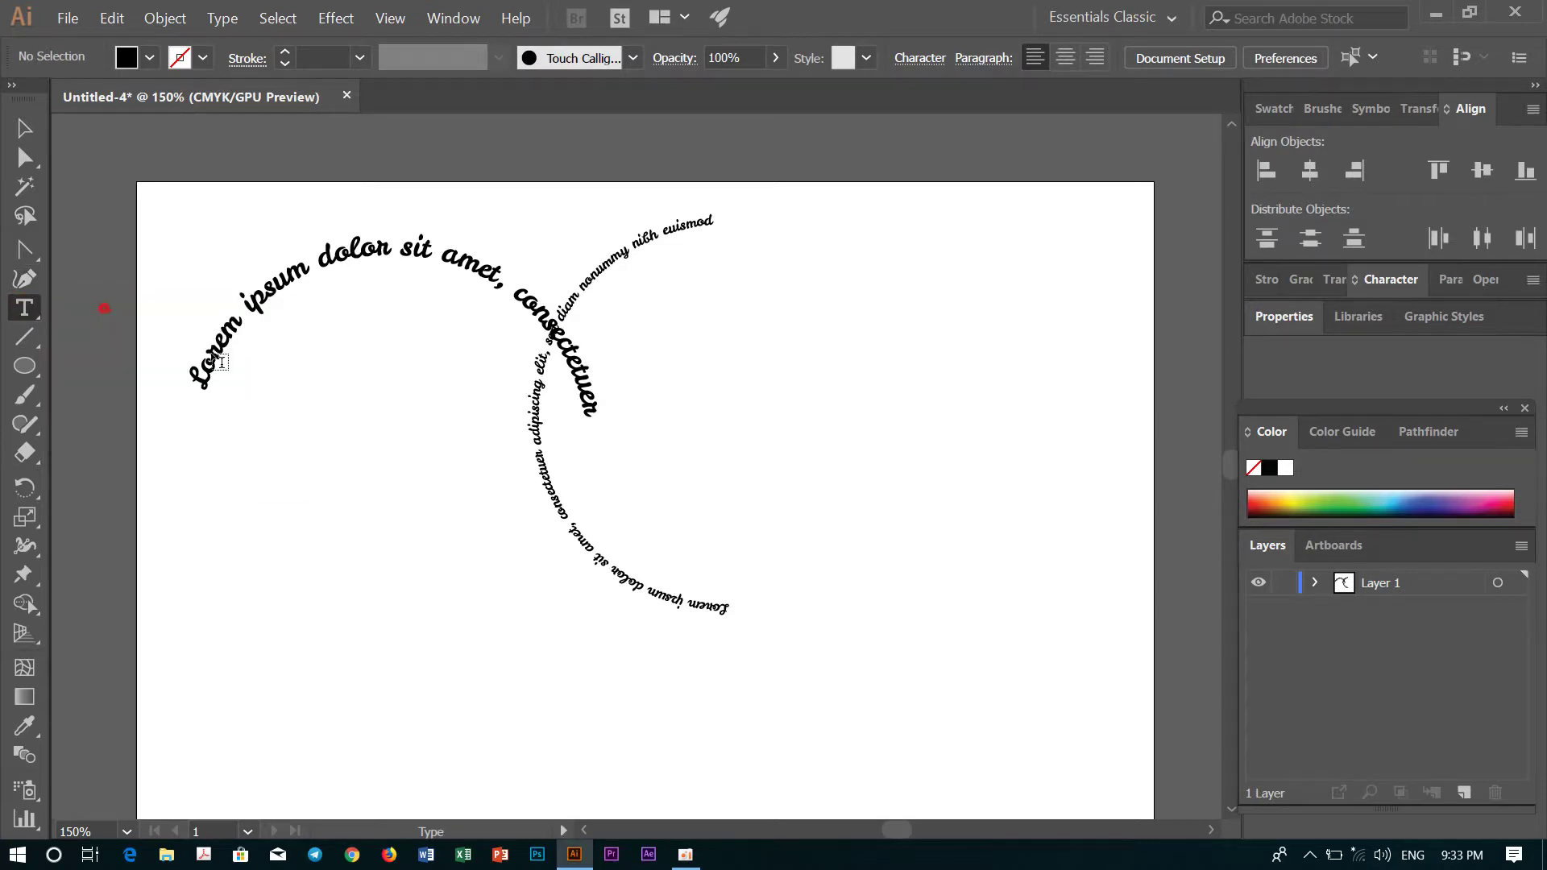
pyautogui.click(722, 612)
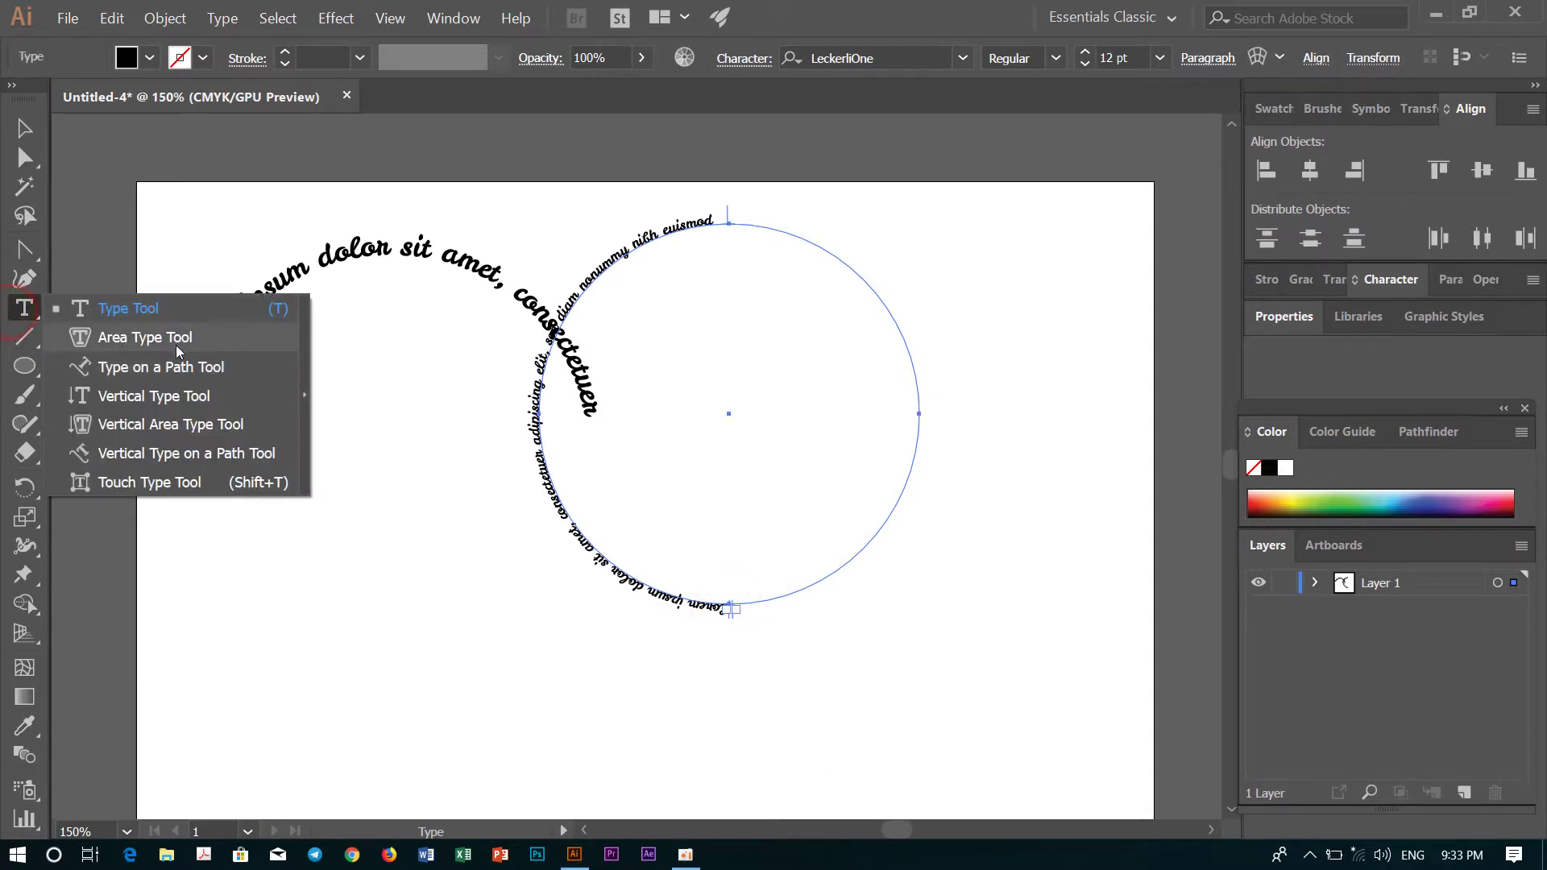
pyautogui.moveTo(12, 313); pyautogui.dragTo(207, 366)
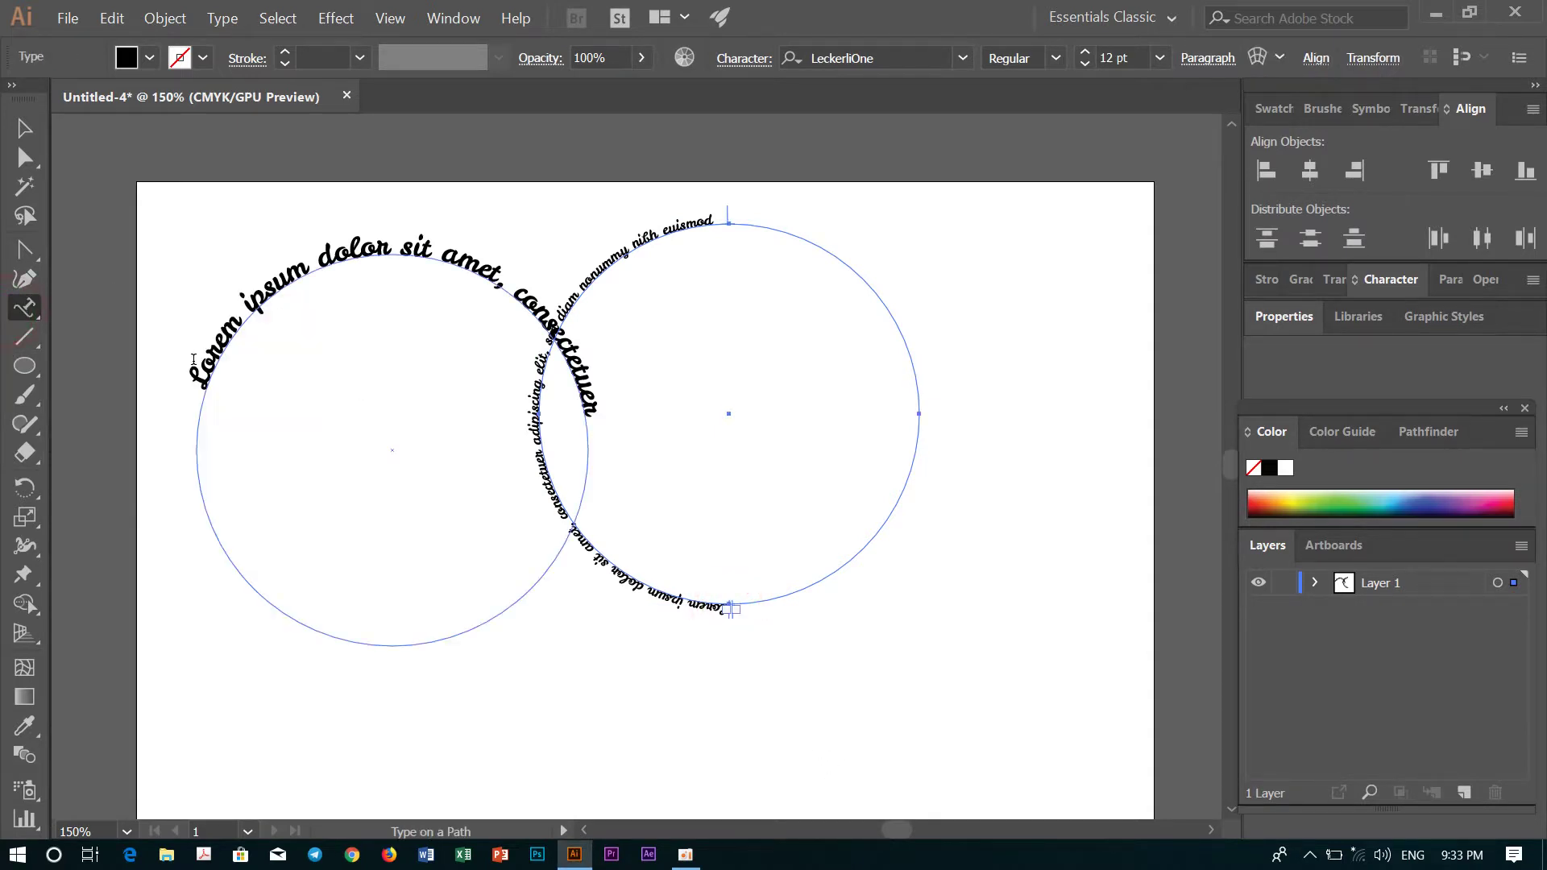
pyautogui.click(733, 615)
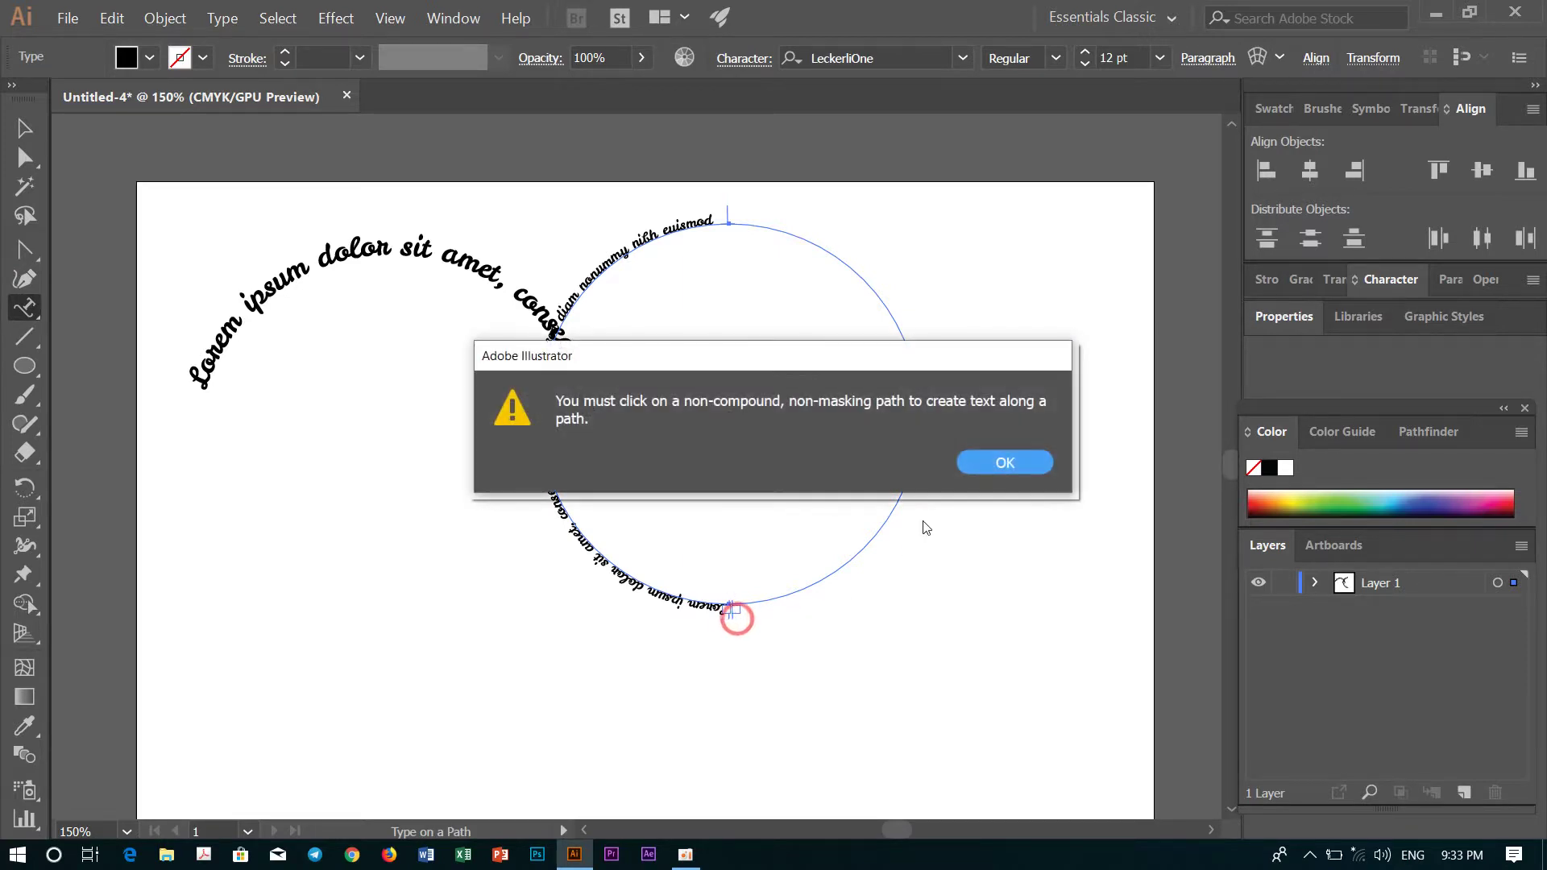
pyautogui.click(1035, 457)
pyautogui.click(1423, 585)
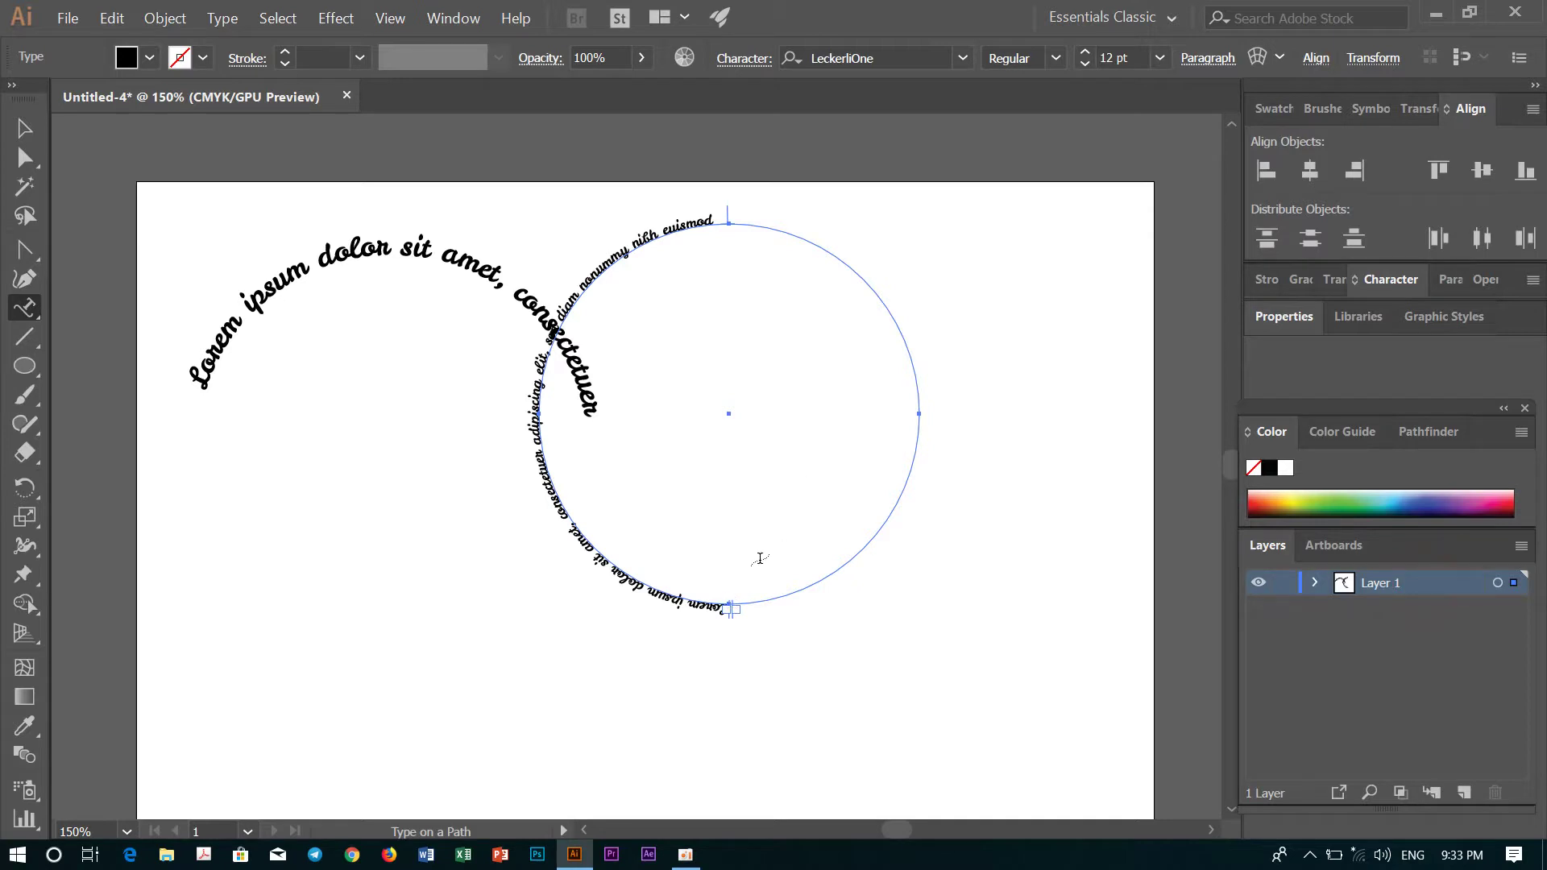
pyautogui.keyDown('alt'); pyautogui.scroll(2, 738, 636); pyautogui.keyUp('alt')
pyautogui.keyDown('alt'); pyautogui.scroll(2, 738, 637); pyautogui.keyUp('alt')
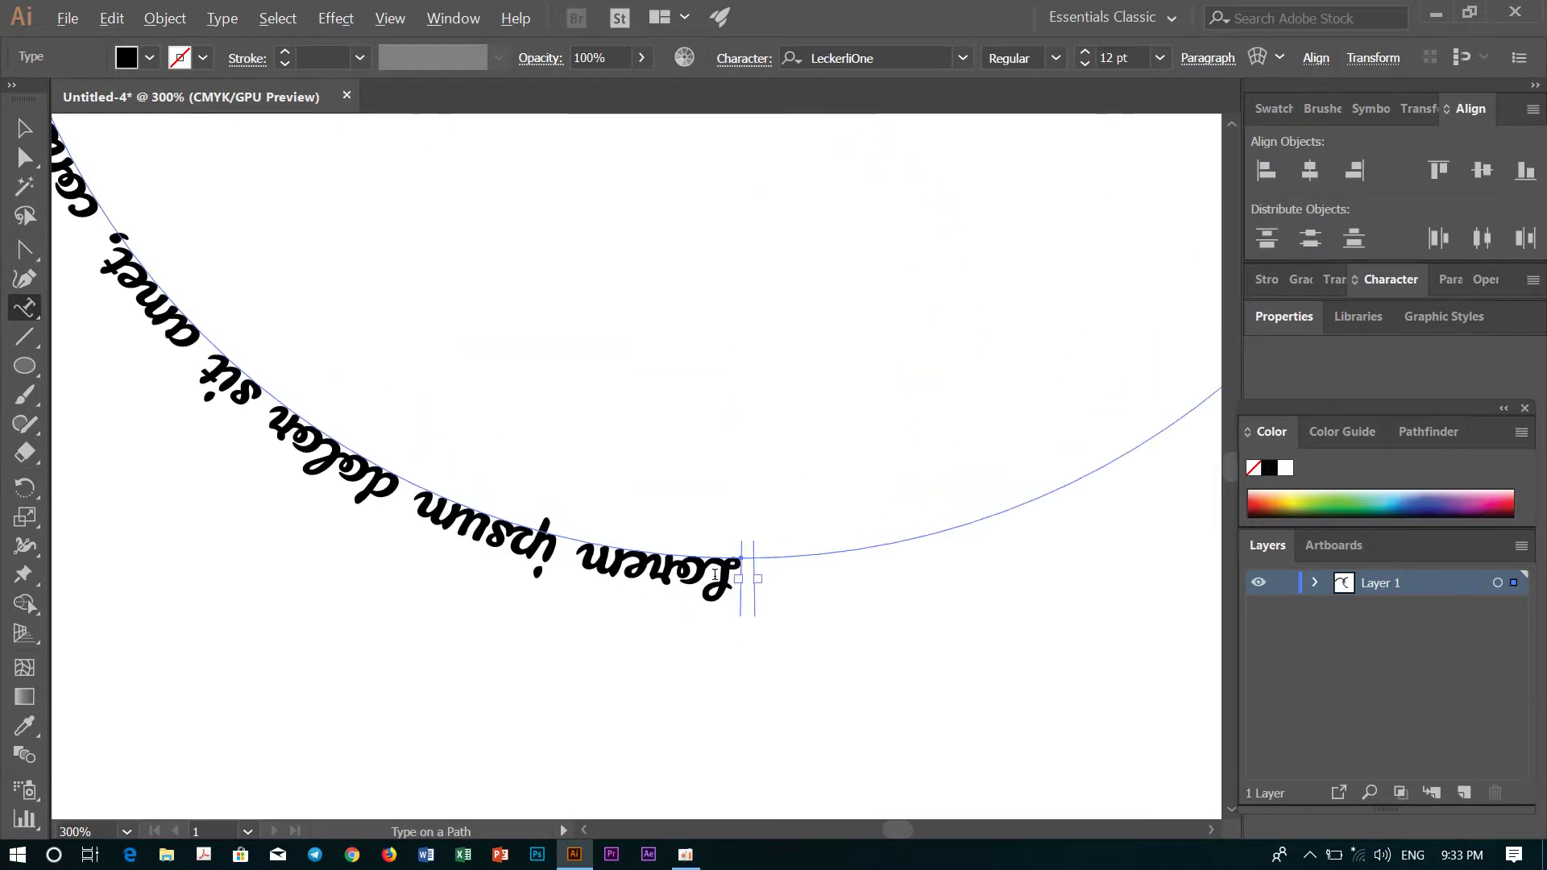
pyautogui.keyDown('alt'); pyautogui.scroll(1, 749, 580); pyautogui.keyUp('alt')
pyautogui.click(750, 555)
pyautogui.hotkey('ctrl', 'a')
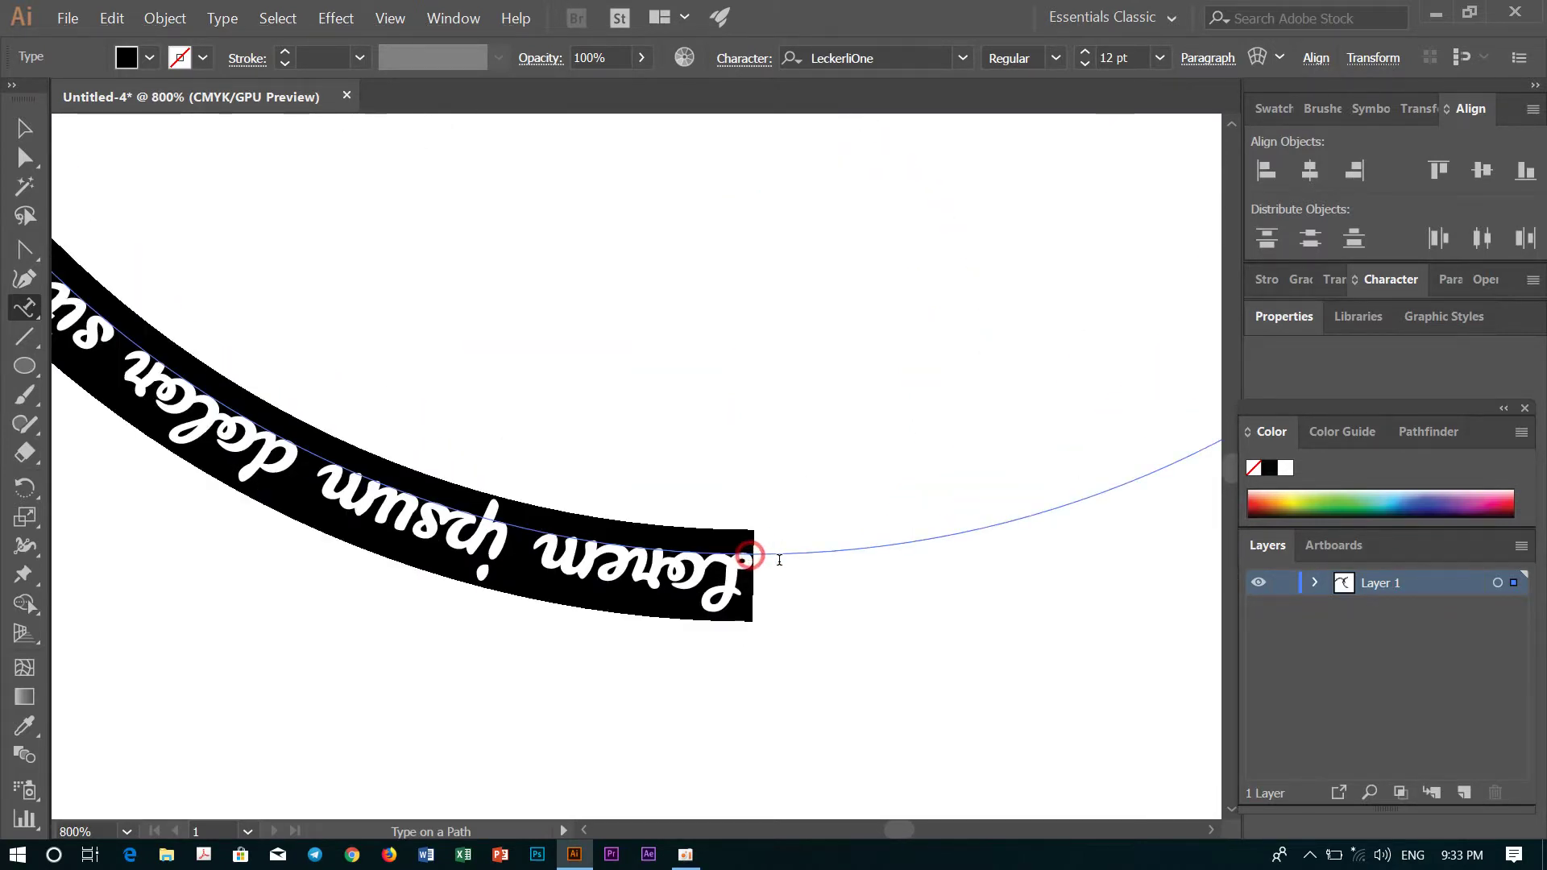
pyautogui.click(750, 566)
pyautogui.keyDown('alt'); pyautogui.scroll(-1, 749, 567); pyautogui.keyUp('alt')
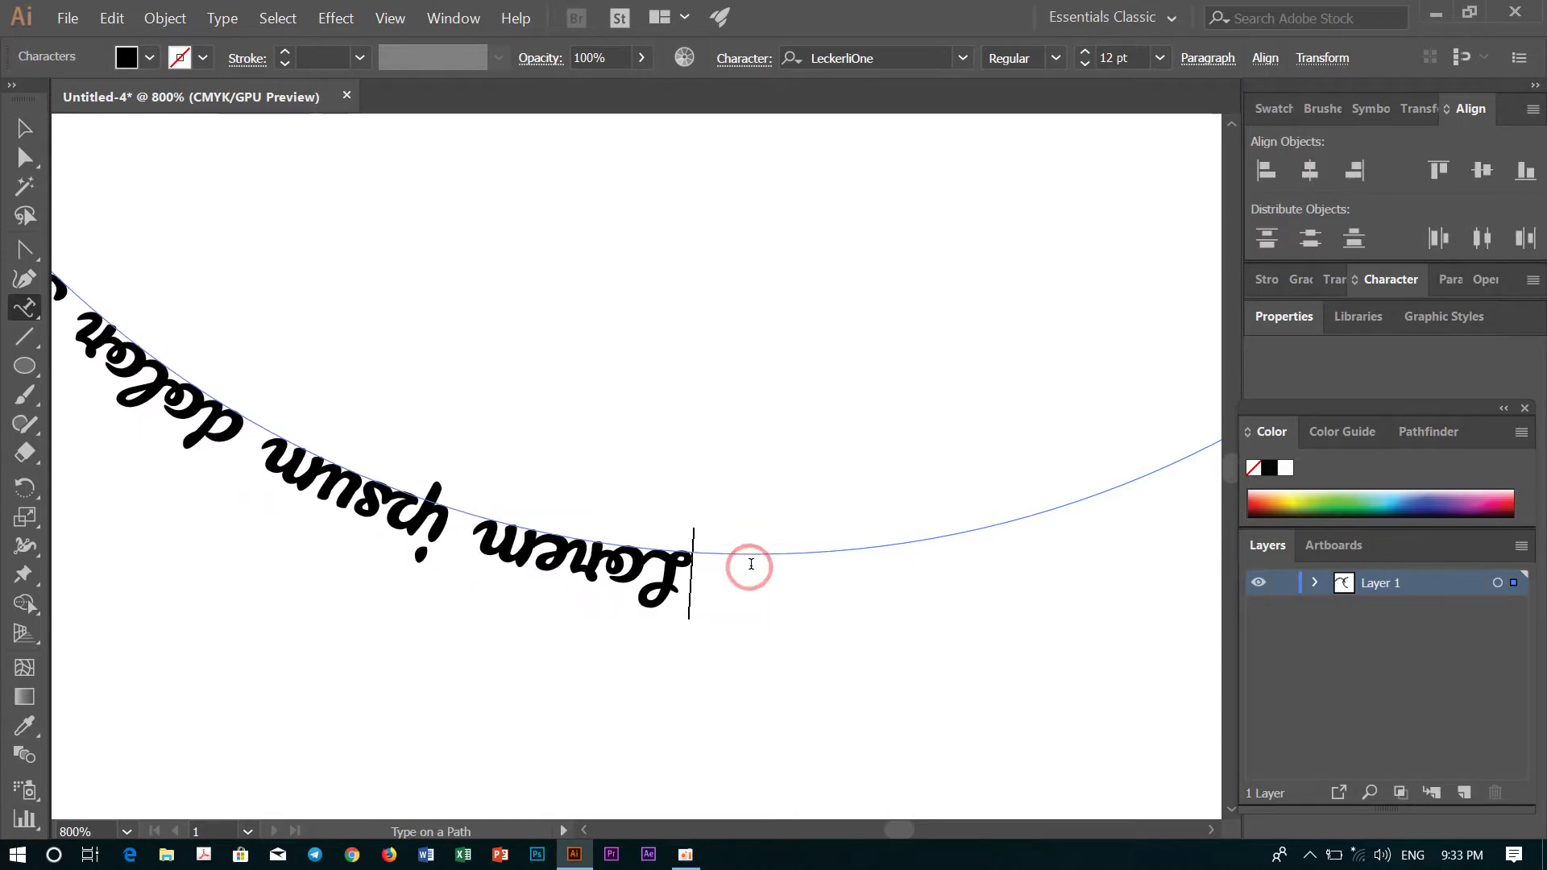
pyautogui.keyDown('alt'); pyautogui.scroll(-1, 748, 556); pyautogui.keyUp('alt')
pyautogui.keyDown('alt'); pyautogui.scroll(-2, 745, 535); pyautogui.keyUp('alt')
pyautogui.keyDown('alt'); pyautogui.scroll(-2, 750, 499); pyautogui.keyUp('alt')
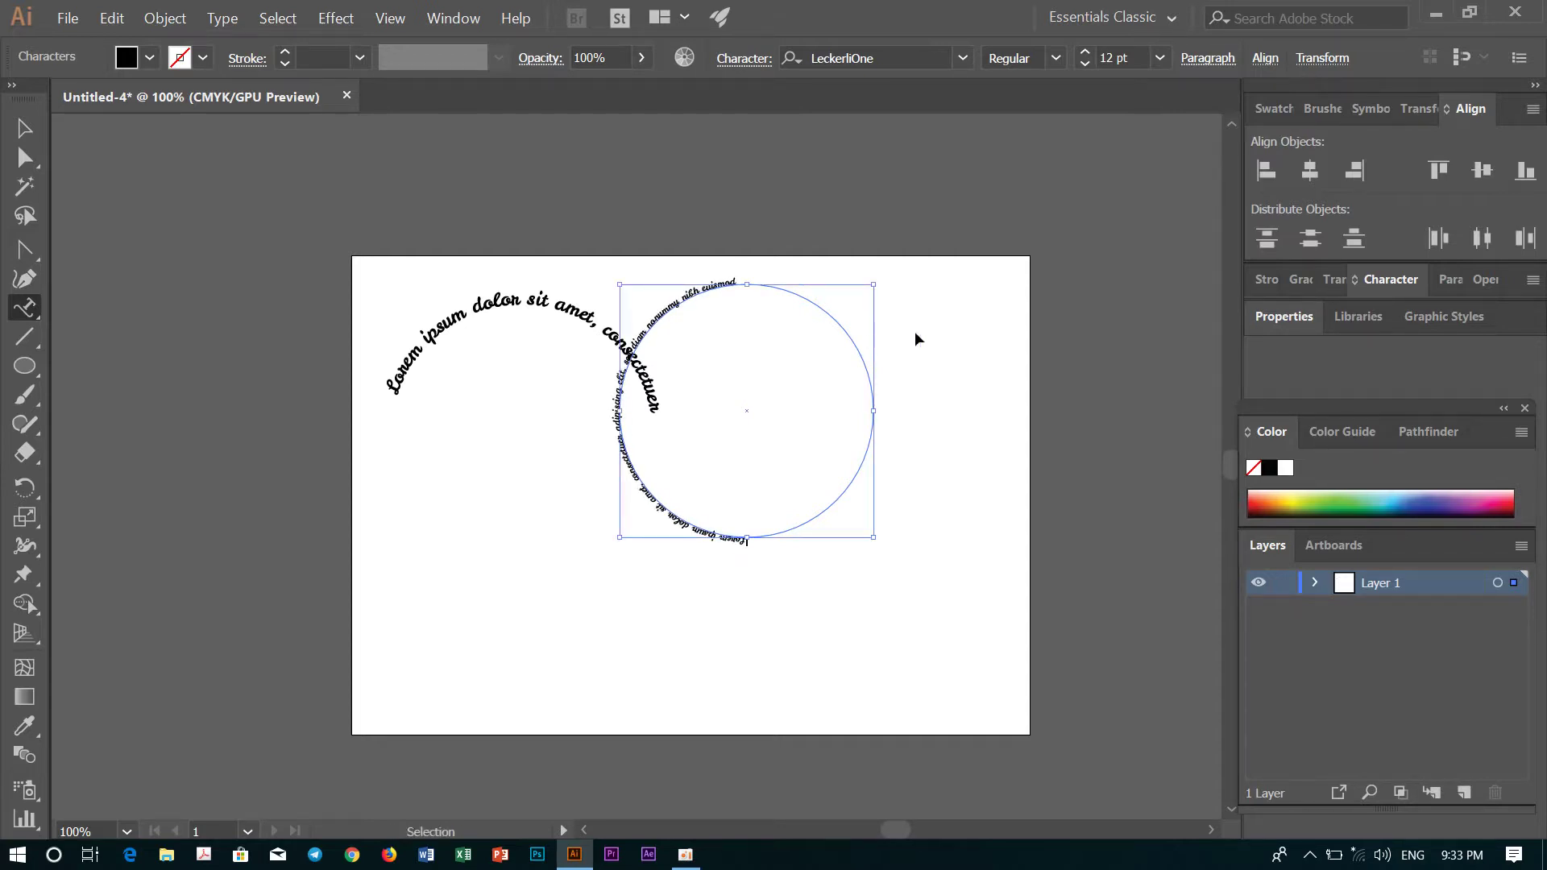
# Step: Delete the trailing words of the circle text and dismiss the path warning
pyautogui.hotkey('ctrl', 'a')
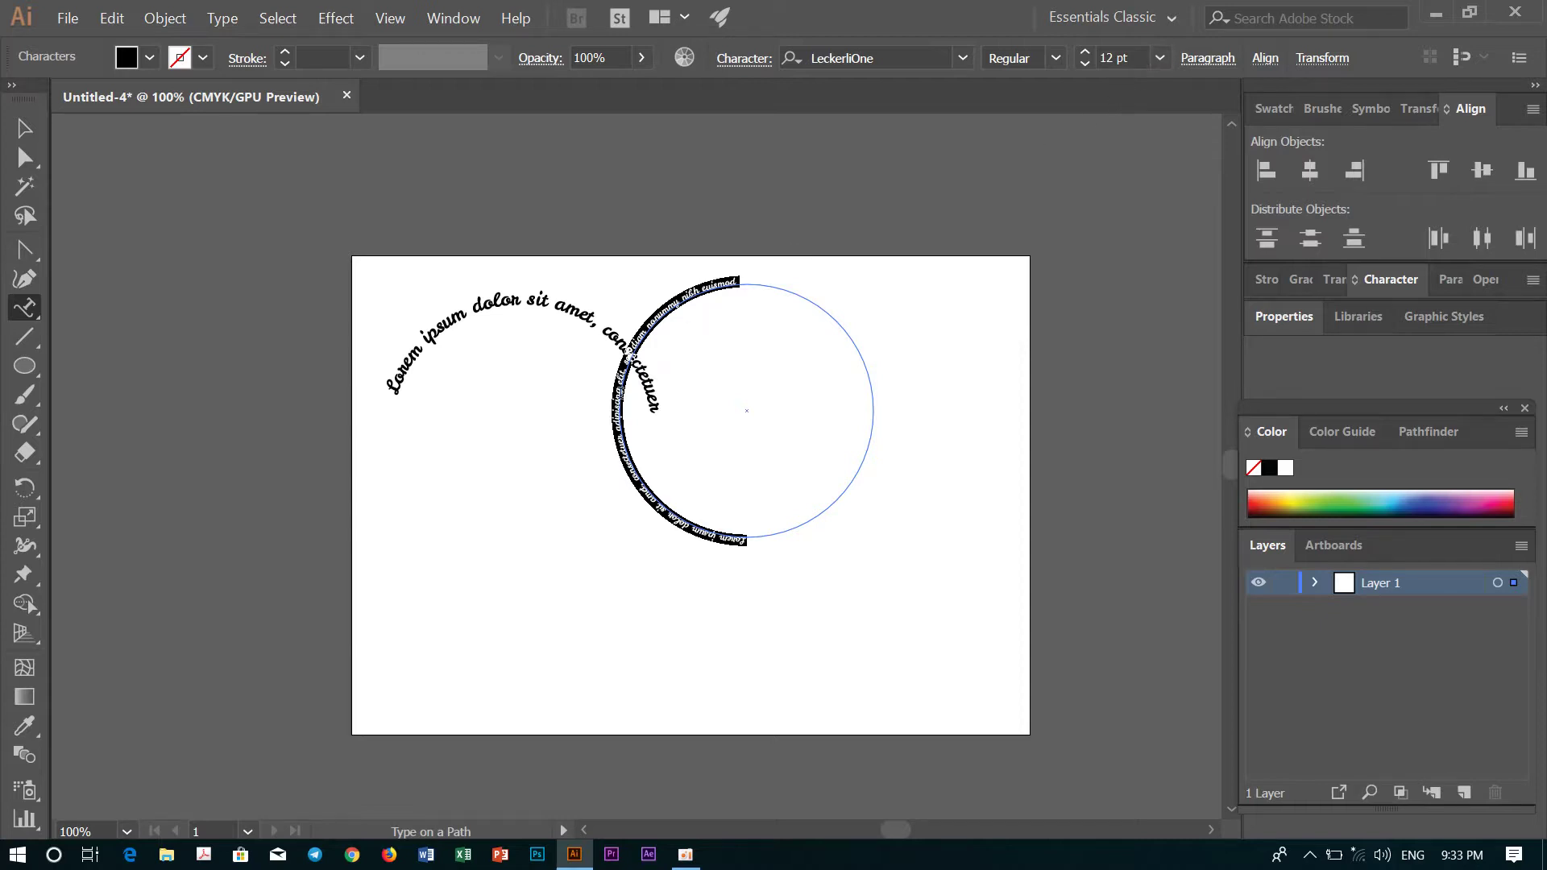
pyautogui.click(619, 433)
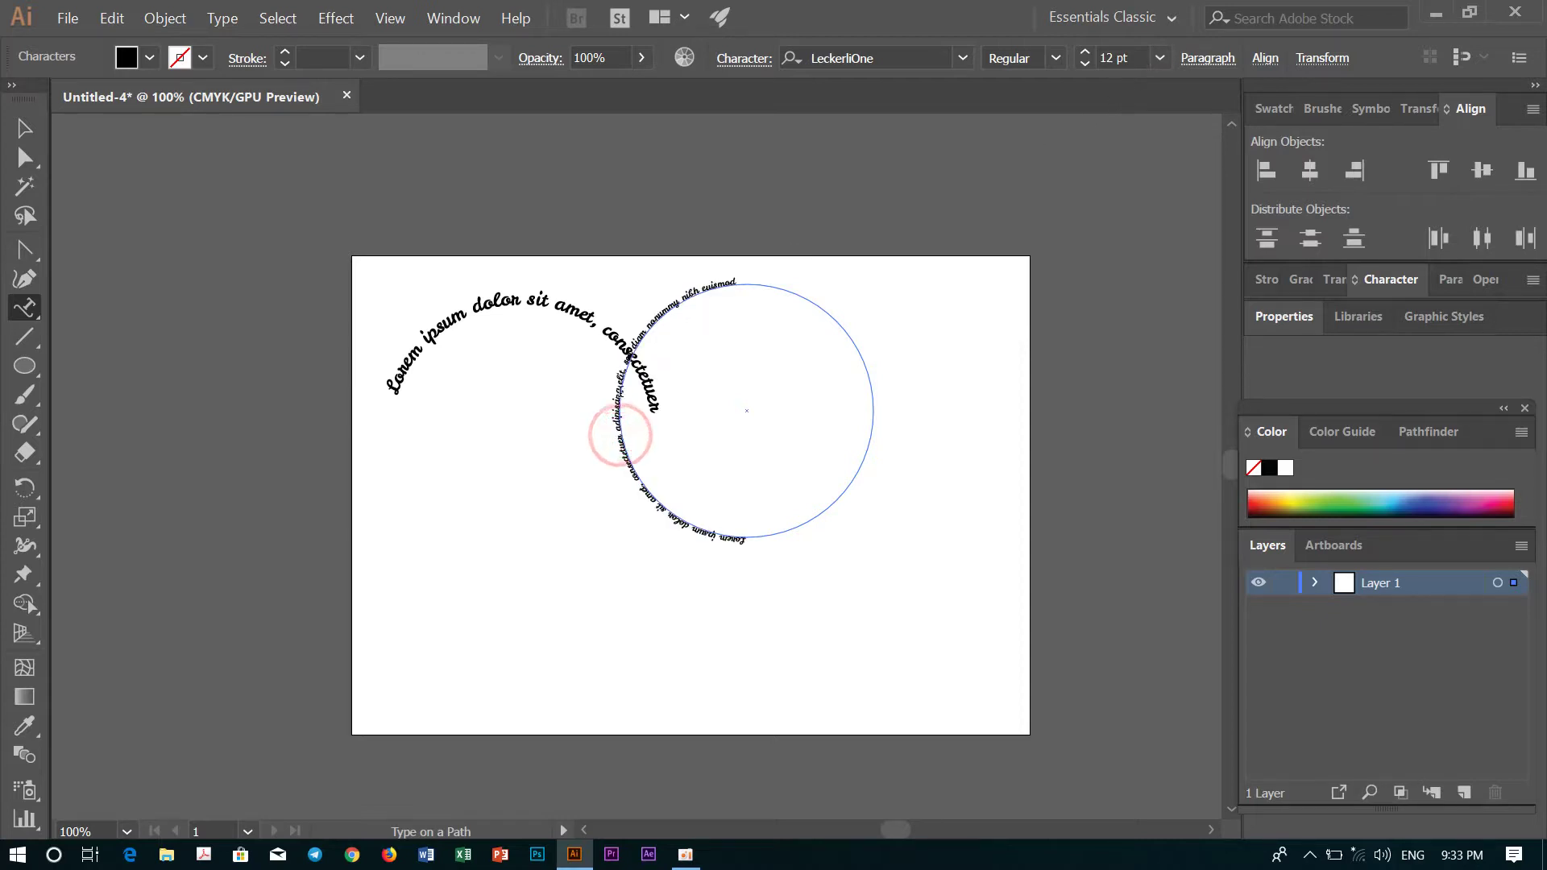
pyautogui.moveTo(635, 330); pyautogui.dragTo(736, 203)
pyautogui.press('BackSpace')
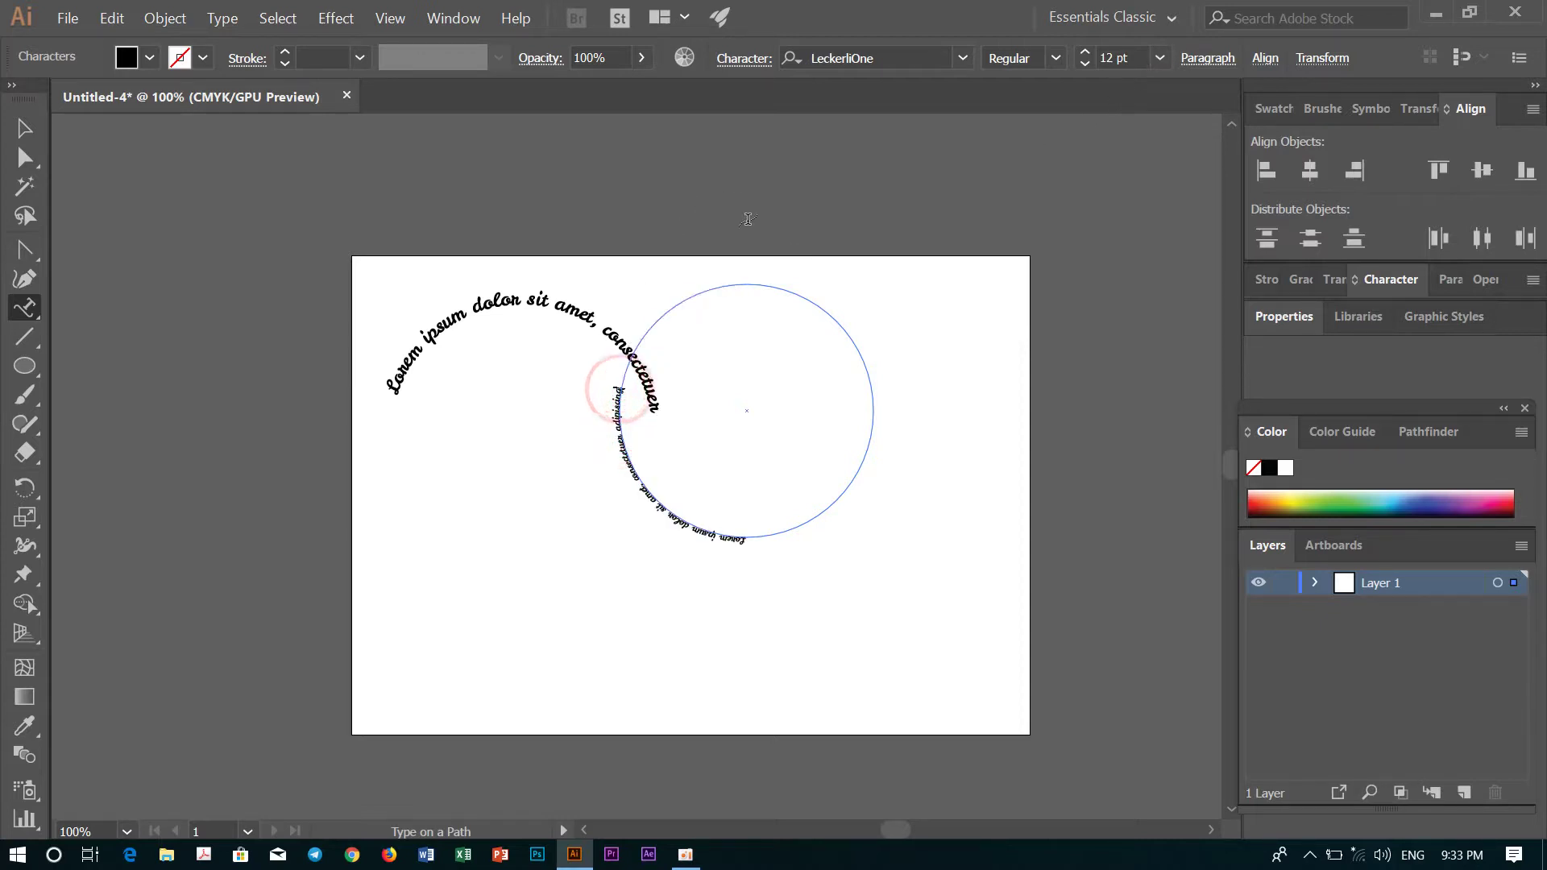
pyautogui.click(751, 540)
pyautogui.click(1017, 468)
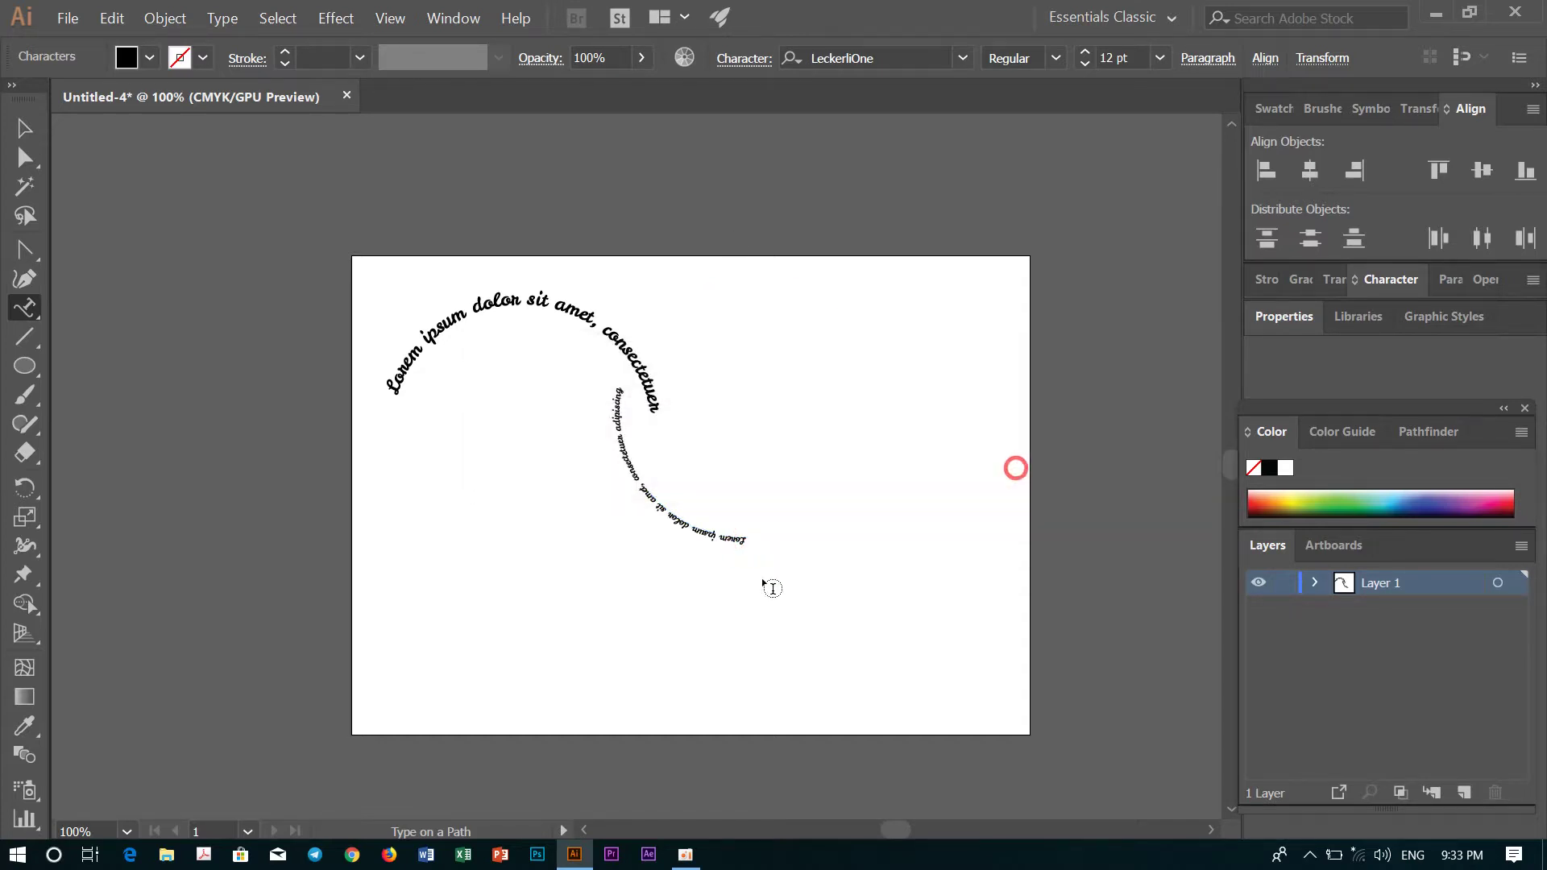
# Step: Reselect all the circle text and bring up the font size list
pyautogui.scroll(3, 770, 586)
pyautogui.scroll(2, 752, 553)
pyautogui.click(879, 478)
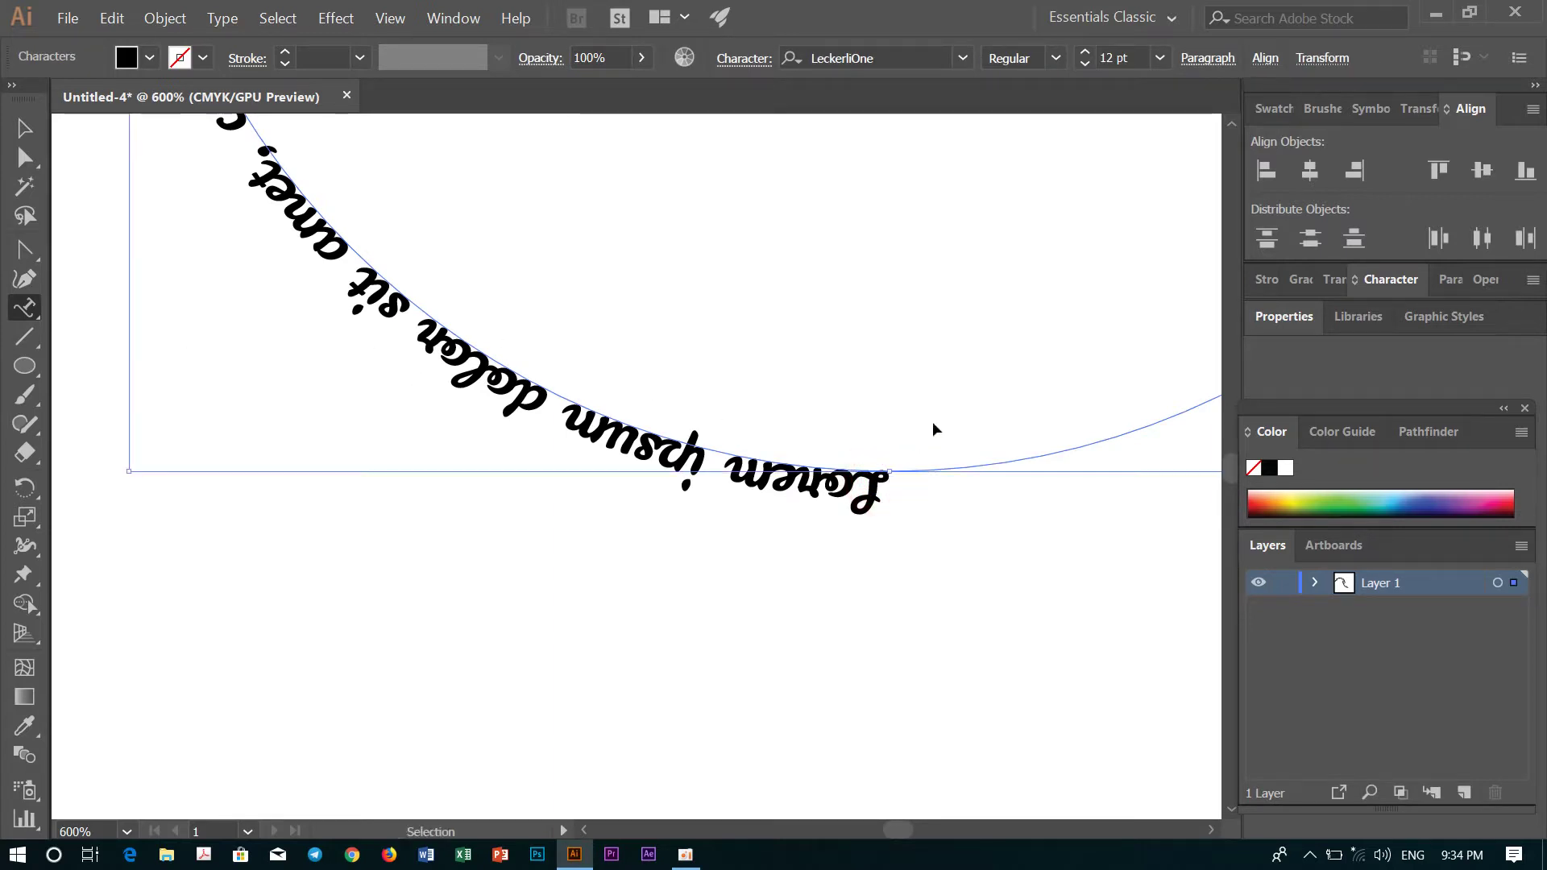
pyautogui.hotkey('ctrl', 'a')
pyautogui.scroll(-8, 890, 385)
pyautogui.click(1160, 58)
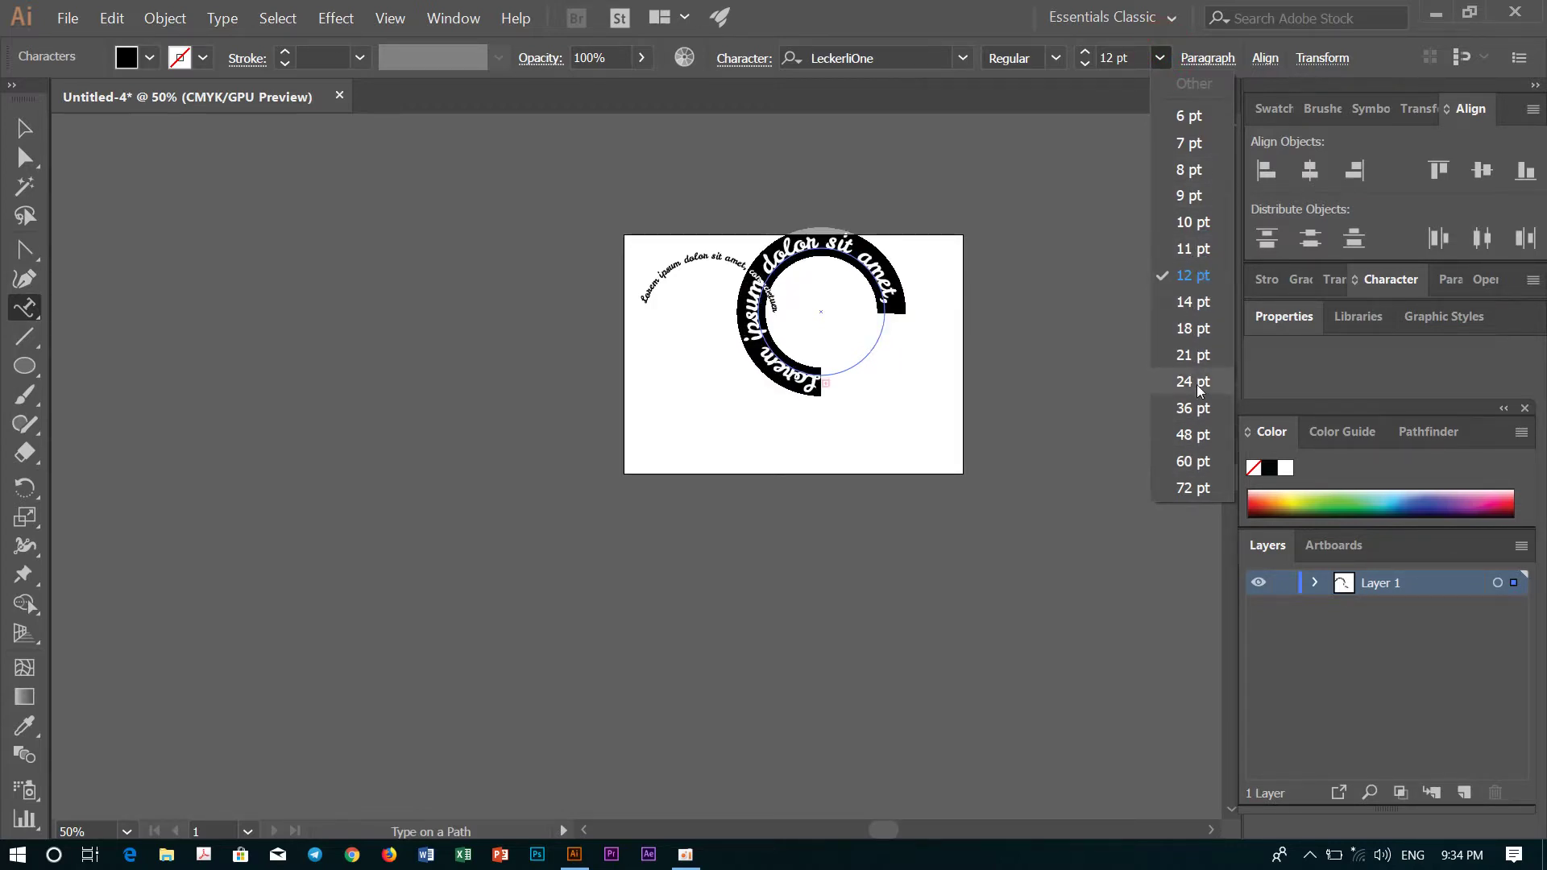
# Step: Set the circle text to 10 pt and add fresh placeholder text along its lower-left arc
pyautogui.click(1192, 224)
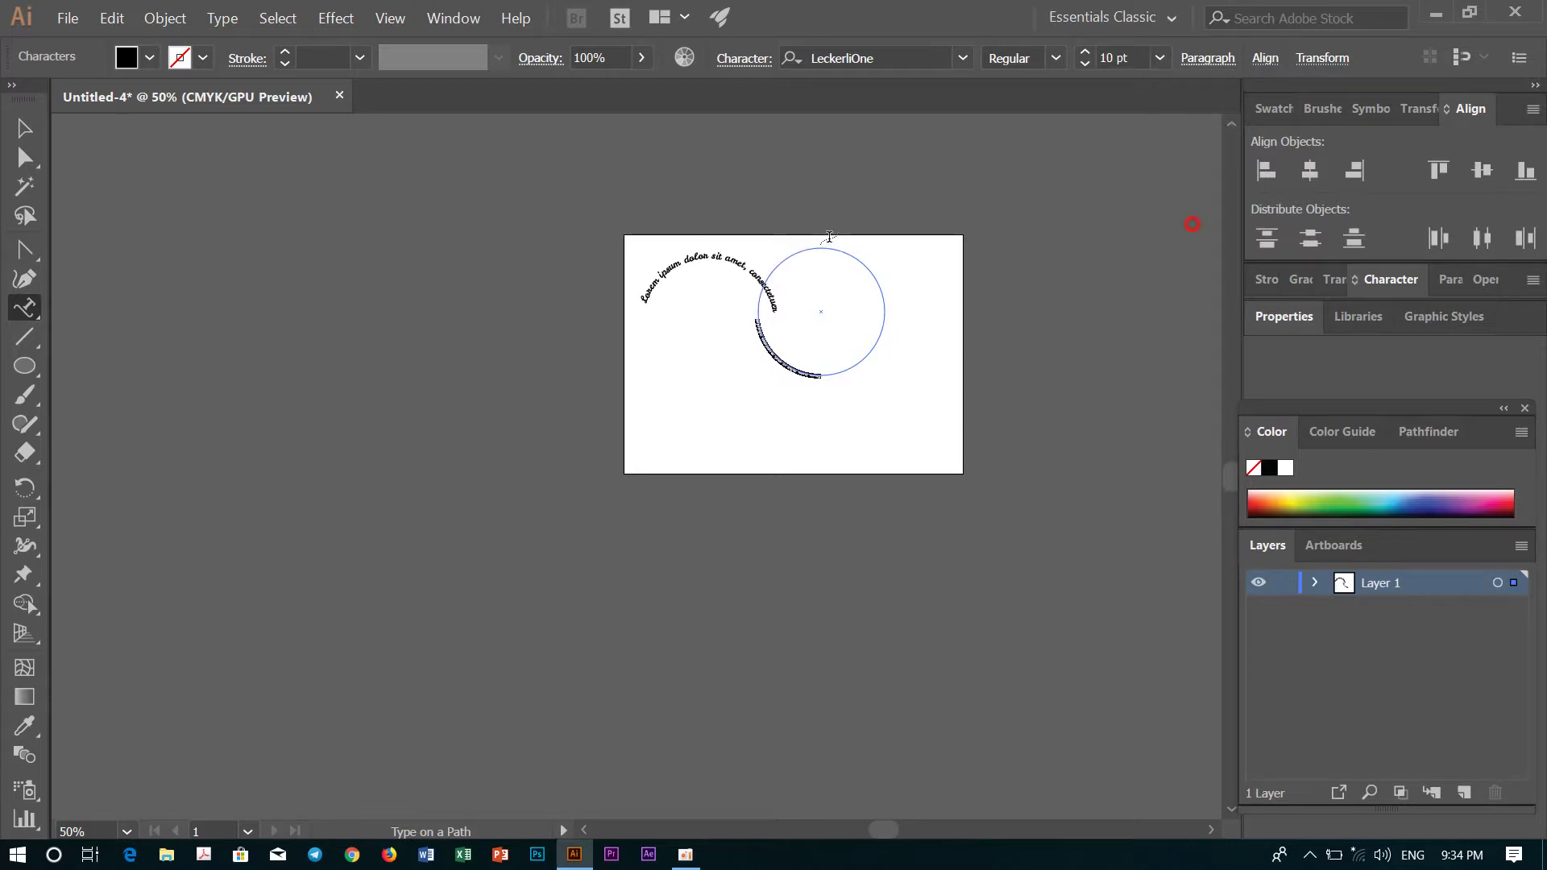
pyautogui.scroll(4, 897, 346)
pyautogui.scroll(1, 888, 534)
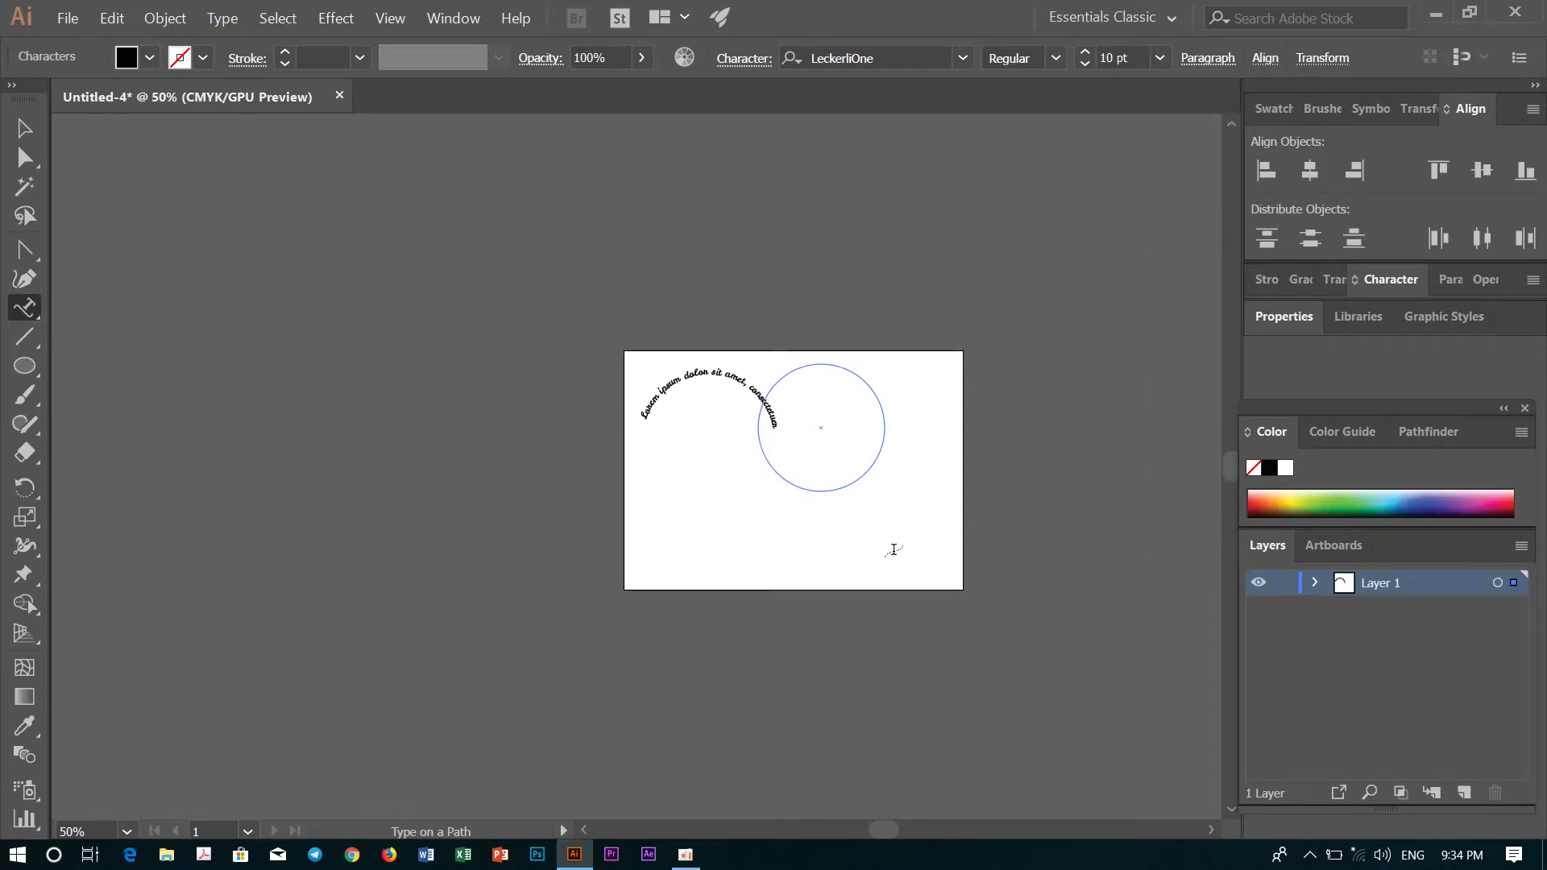
pyautogui.keyDown('alt'); pyautogui.scroll(3, 894, 549); pyautogui.keyUp('alt')
pyautogui.scroll(1, 524, 335)
pyautogui.scroll(2, 511, 293)
pyautogui.scroll(3, 570, 233)
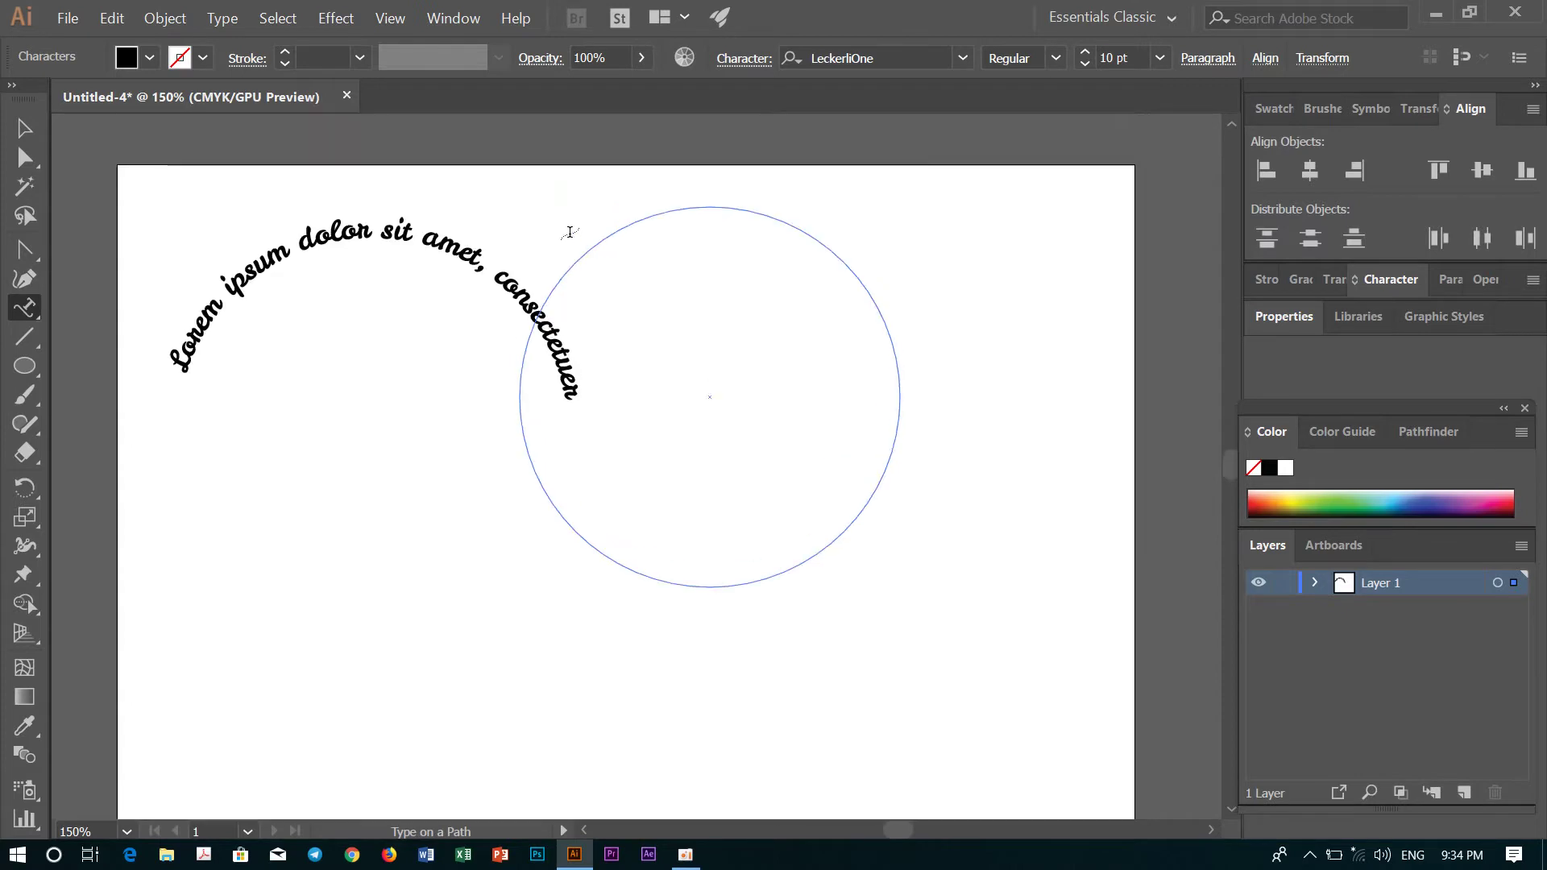
pyautogui.click(617, 564)
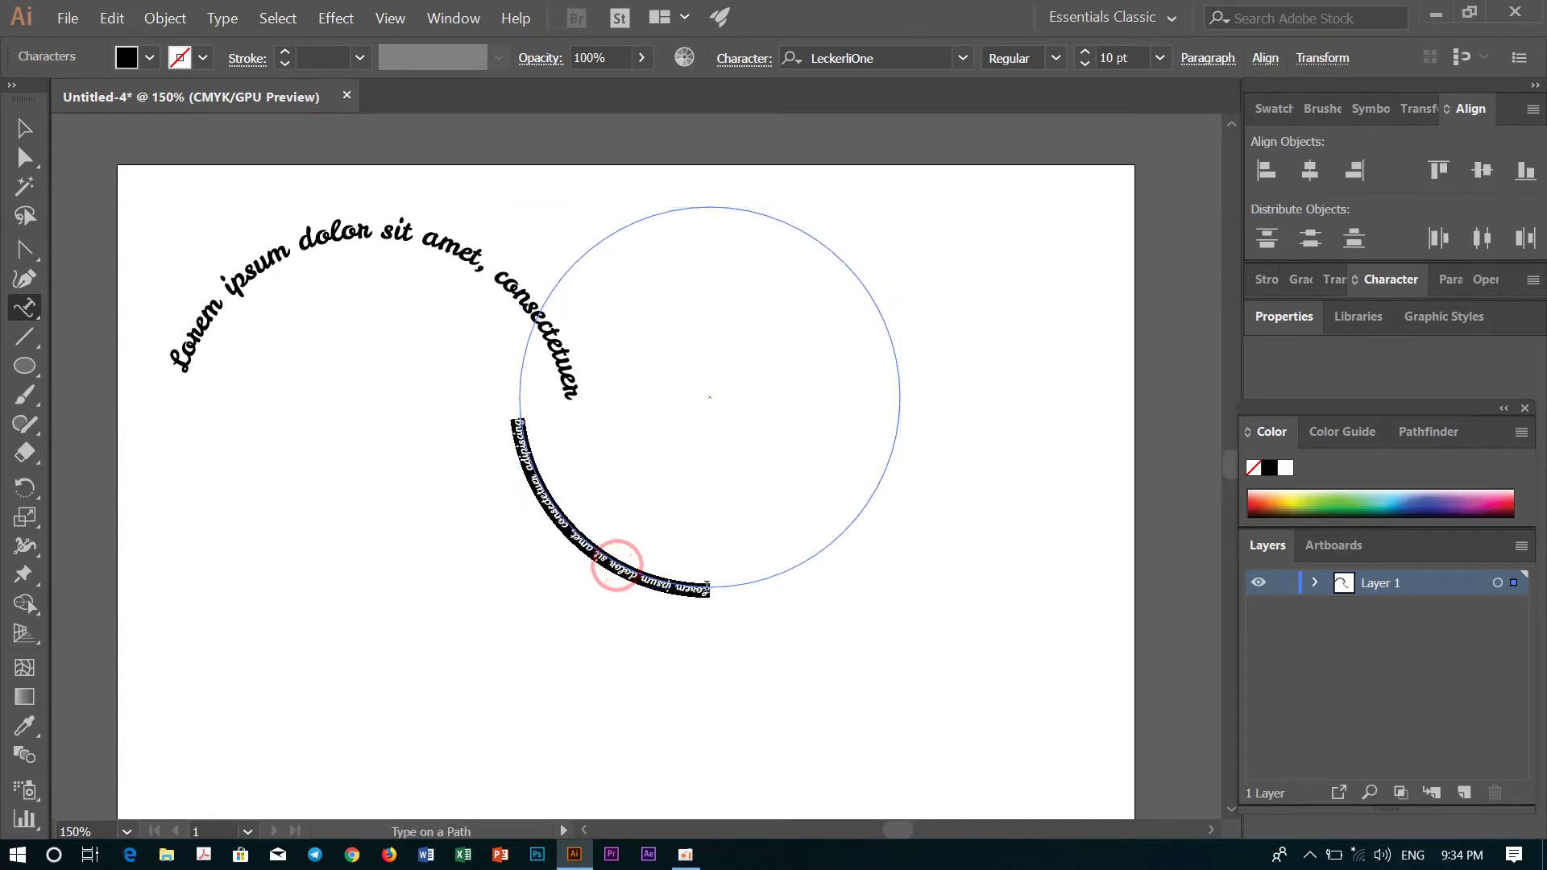
pyautogui.keyDown('alt'); pyautogui.scroll(2, 685, 600); pyautogui.keyUp('alt')
pyautogui.keyDown('alt'); pyautogui.scroll(2, 680, 604); pyautogui.keyUp('alt')
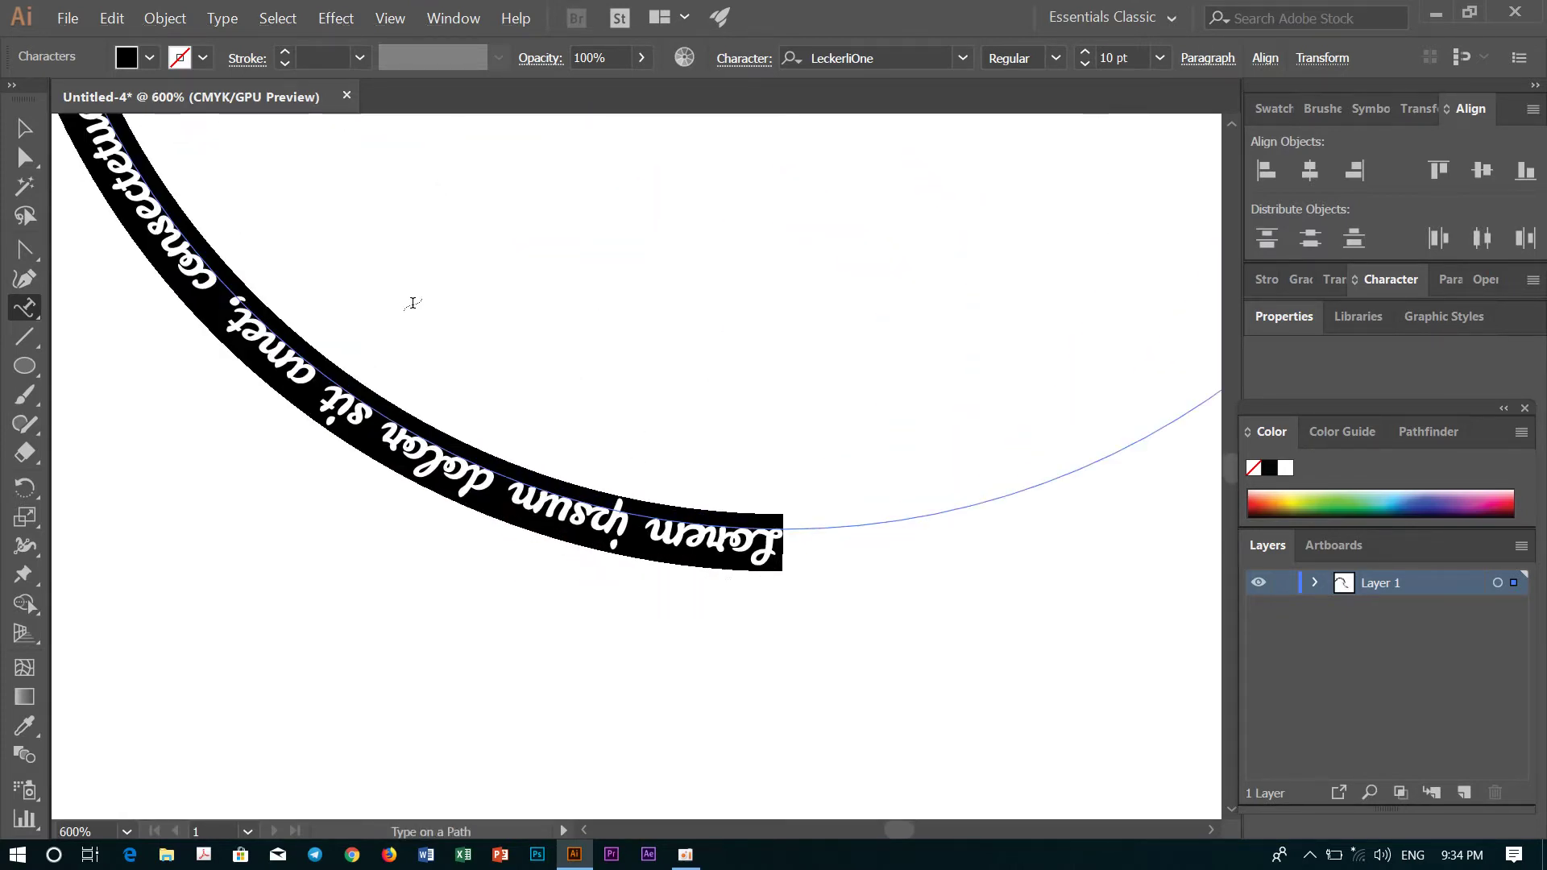
pyautogui.click(24, 126)
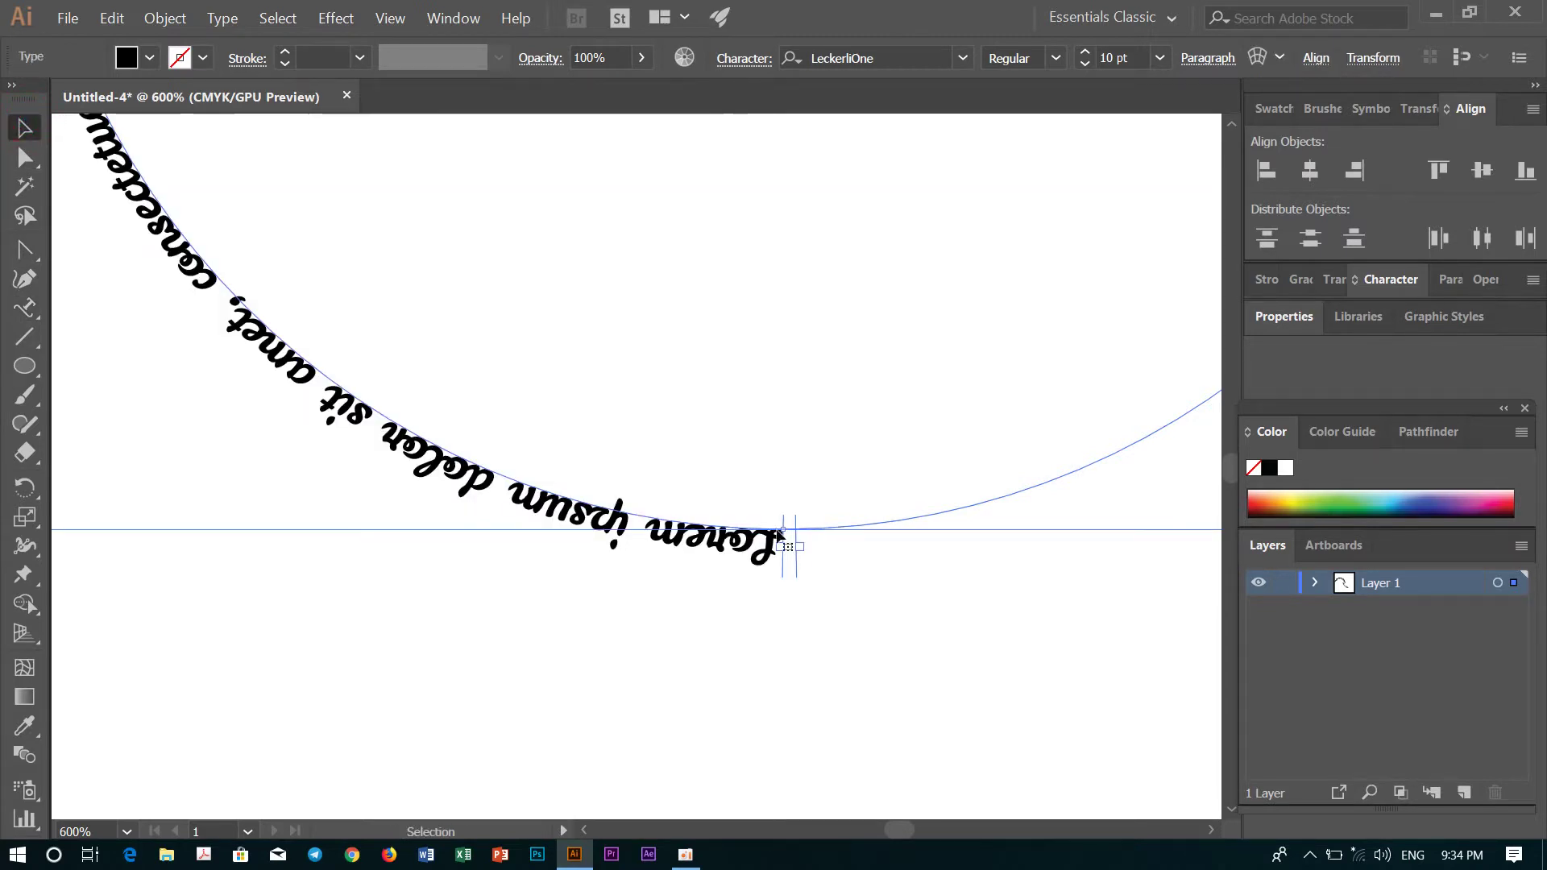
# Step: Slide the text's start along the path and rotate the circle text to span the bottom arc
pyautogui.moveTo(772, 534); pyautogui.dragTo(855, 538)
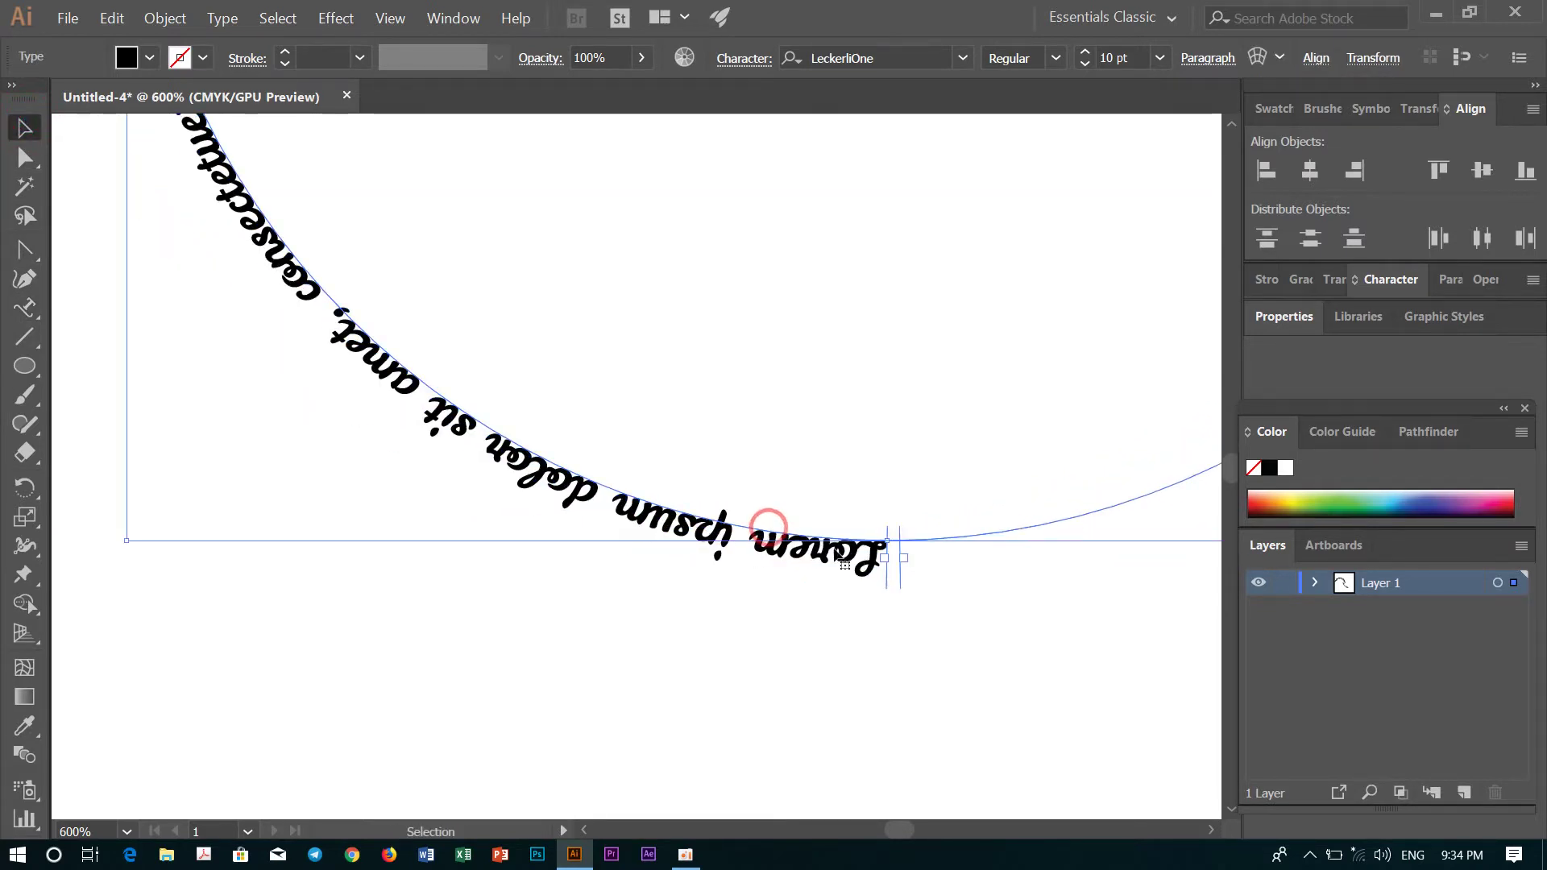
pyautogui.keyDown('alt'); pyautogui.scroll(-2, 854, 556); pyautogui.keyUp('alt')
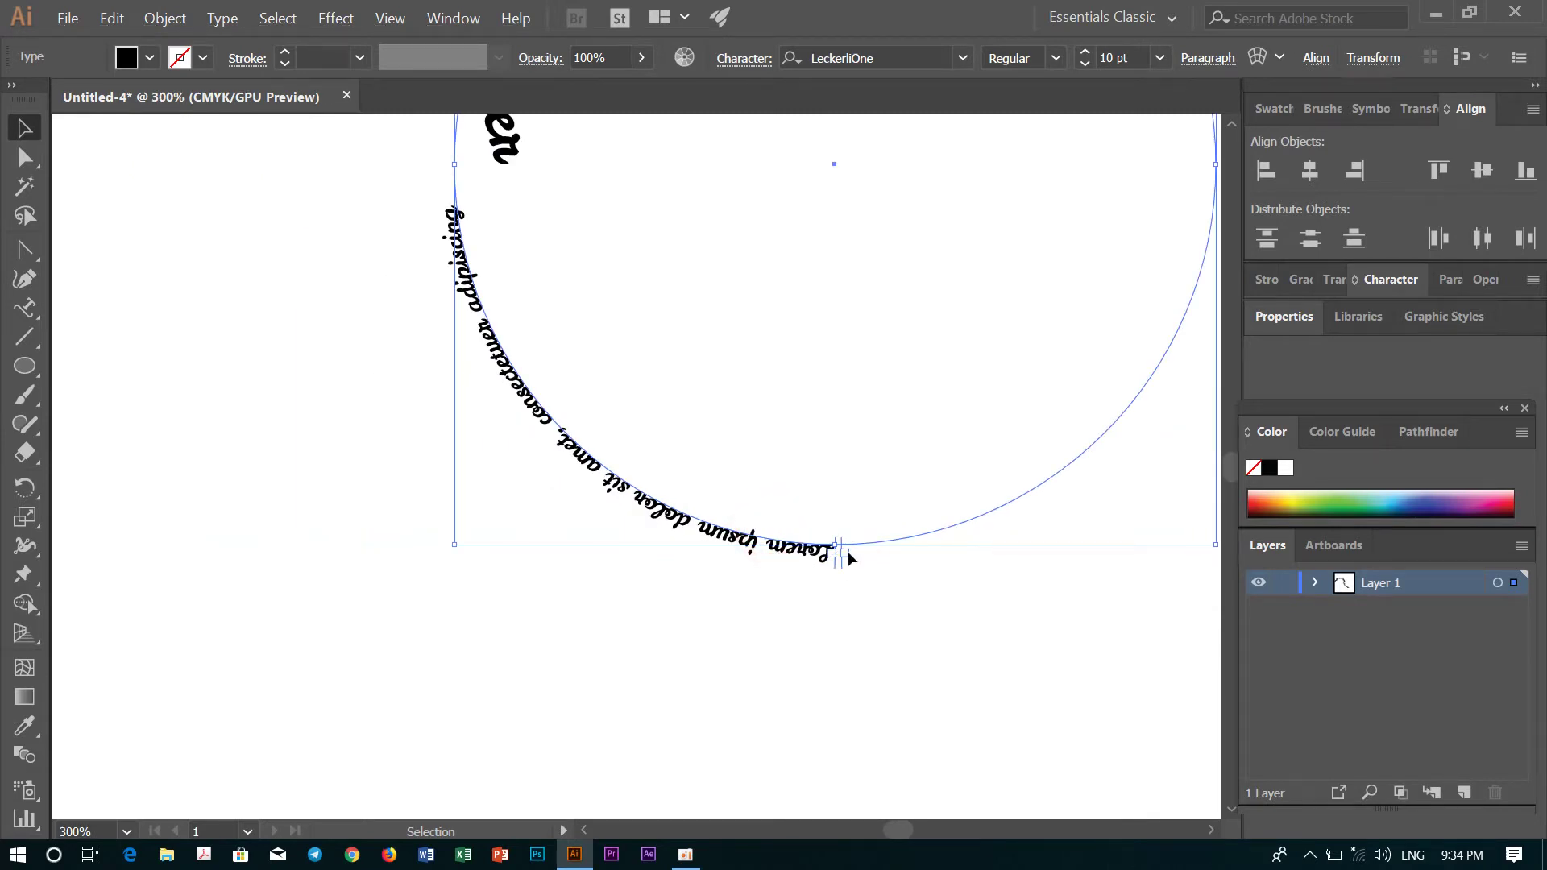
pyautogui.moveTo(848, 554)
pyautogui.mouseDown()
pyautogui.moveTo(1041, 500)
pyautogui.moveTo(1115, 451)
pyautogui.mouseUp()
pyautogui.keyDown('alt'); pyautogui.scroll(-2, 1021, 361); pyautogui.keyUp('alt')
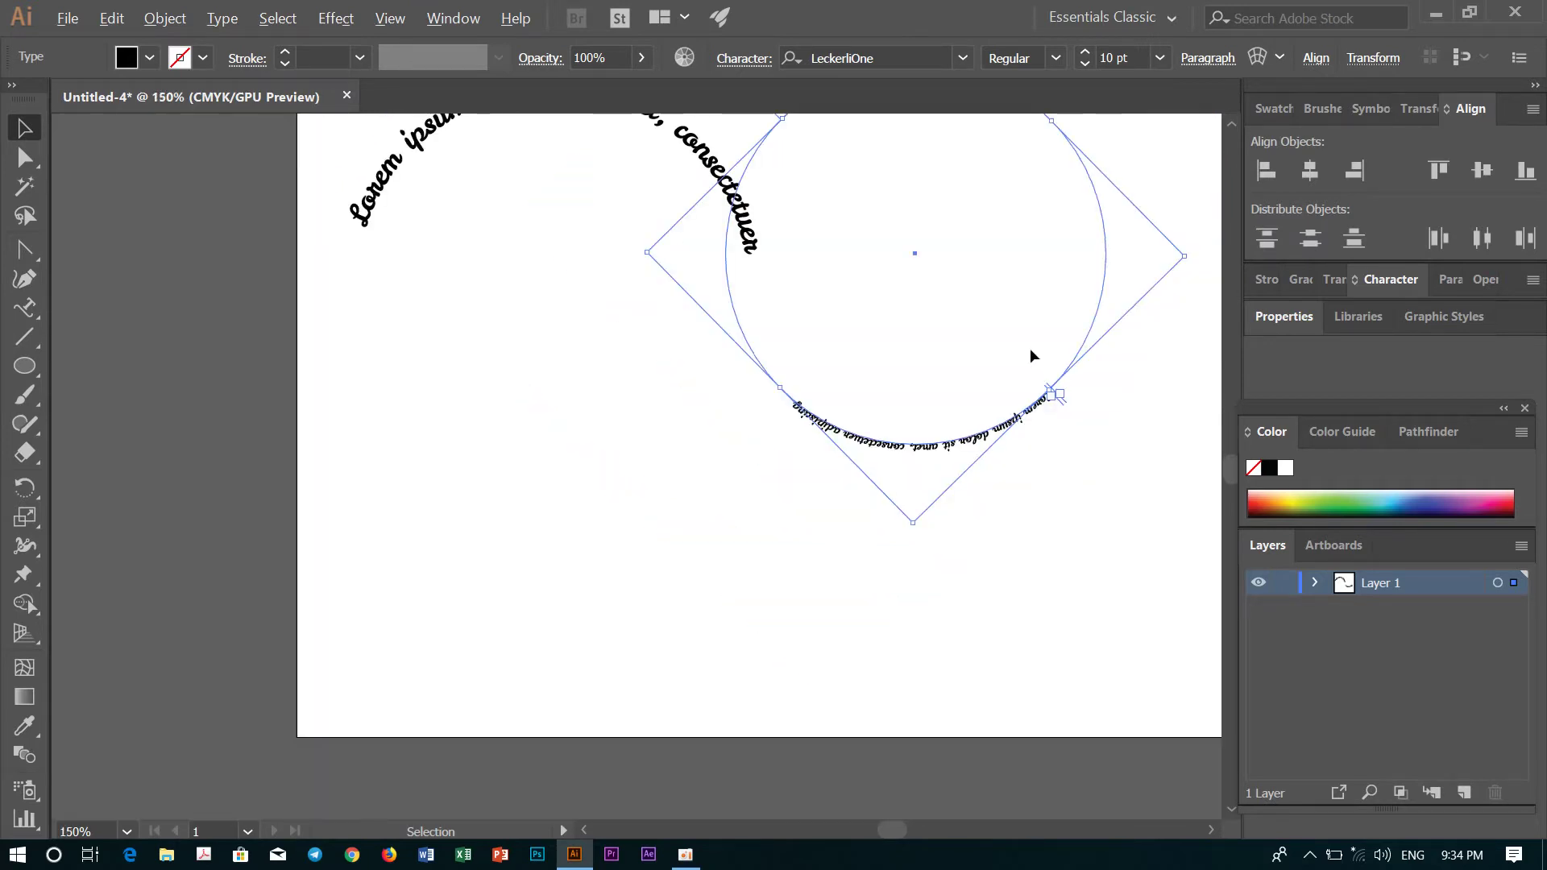
pyautogui.keyDown('alt'); pyautogui.scroll(-2, 1105, 206); pyautogui.keyUp('alt')
pyautogui.keyDown('alt'); pyautogui.scroll(1, 1145, 174); pyautogui.keyUp('alt')
pyautogui.keyDown('alt'); pyautogui.scroll(1, 1177, 129); pyautogui.keyUp('alt')
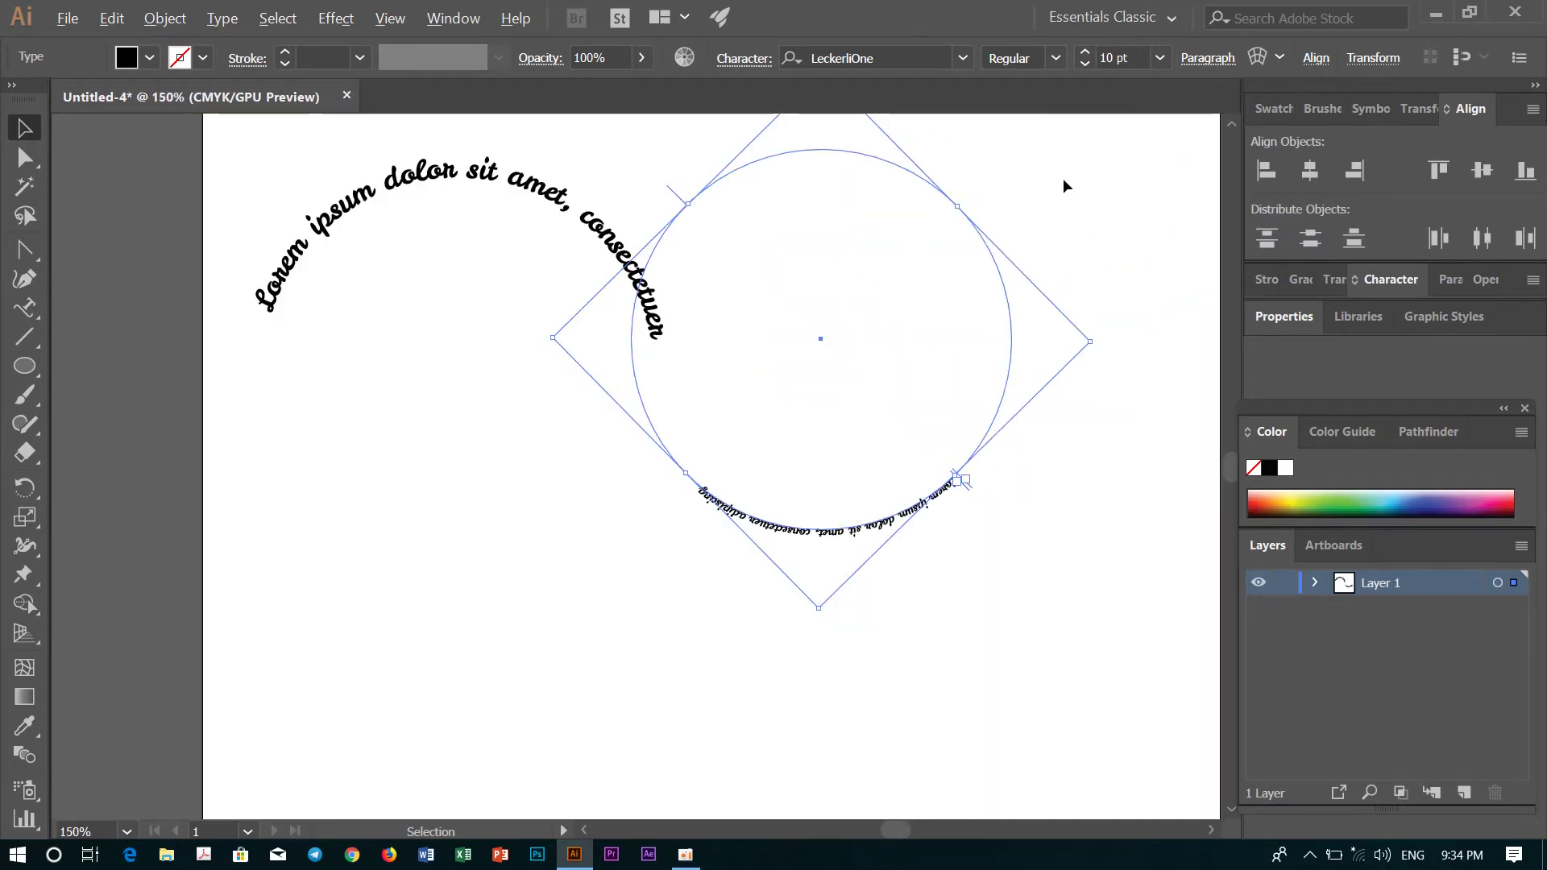
pyautogui.moveTo(969, 240); pyautogui.dragTo(981, 382)
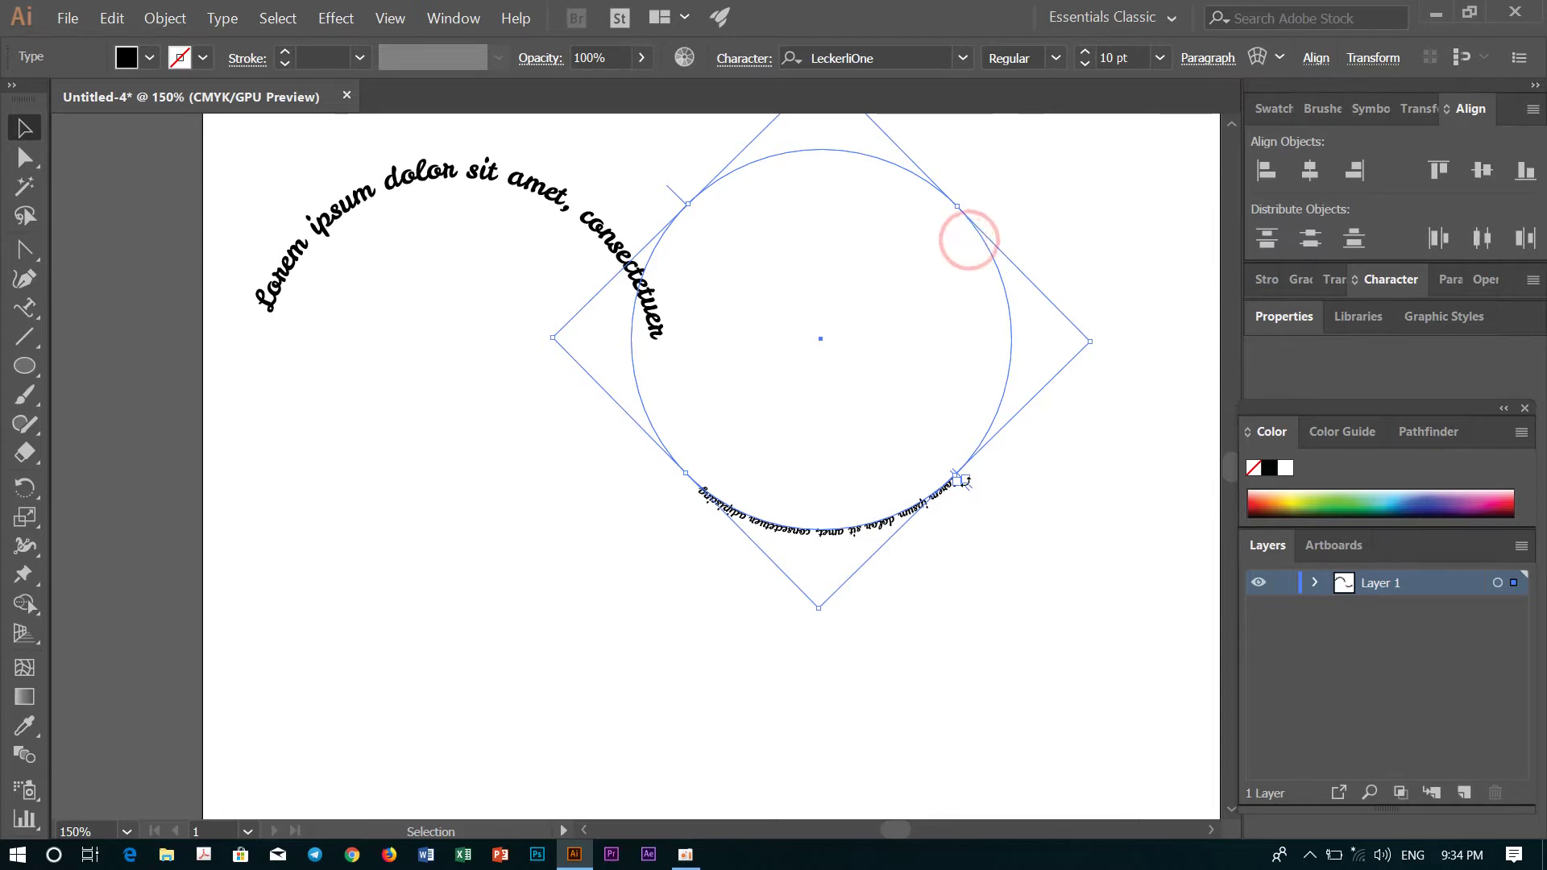
pyautogui.moveTo(976, 482)
pyautogui.mouseDown()
pyautogui.moveTo(1041, 471)
pyautogui.moveTo(1027, 480)
pyautogui.mouseUp()
# Step: Select both text-on-path objects together
pyautogui.press('a')
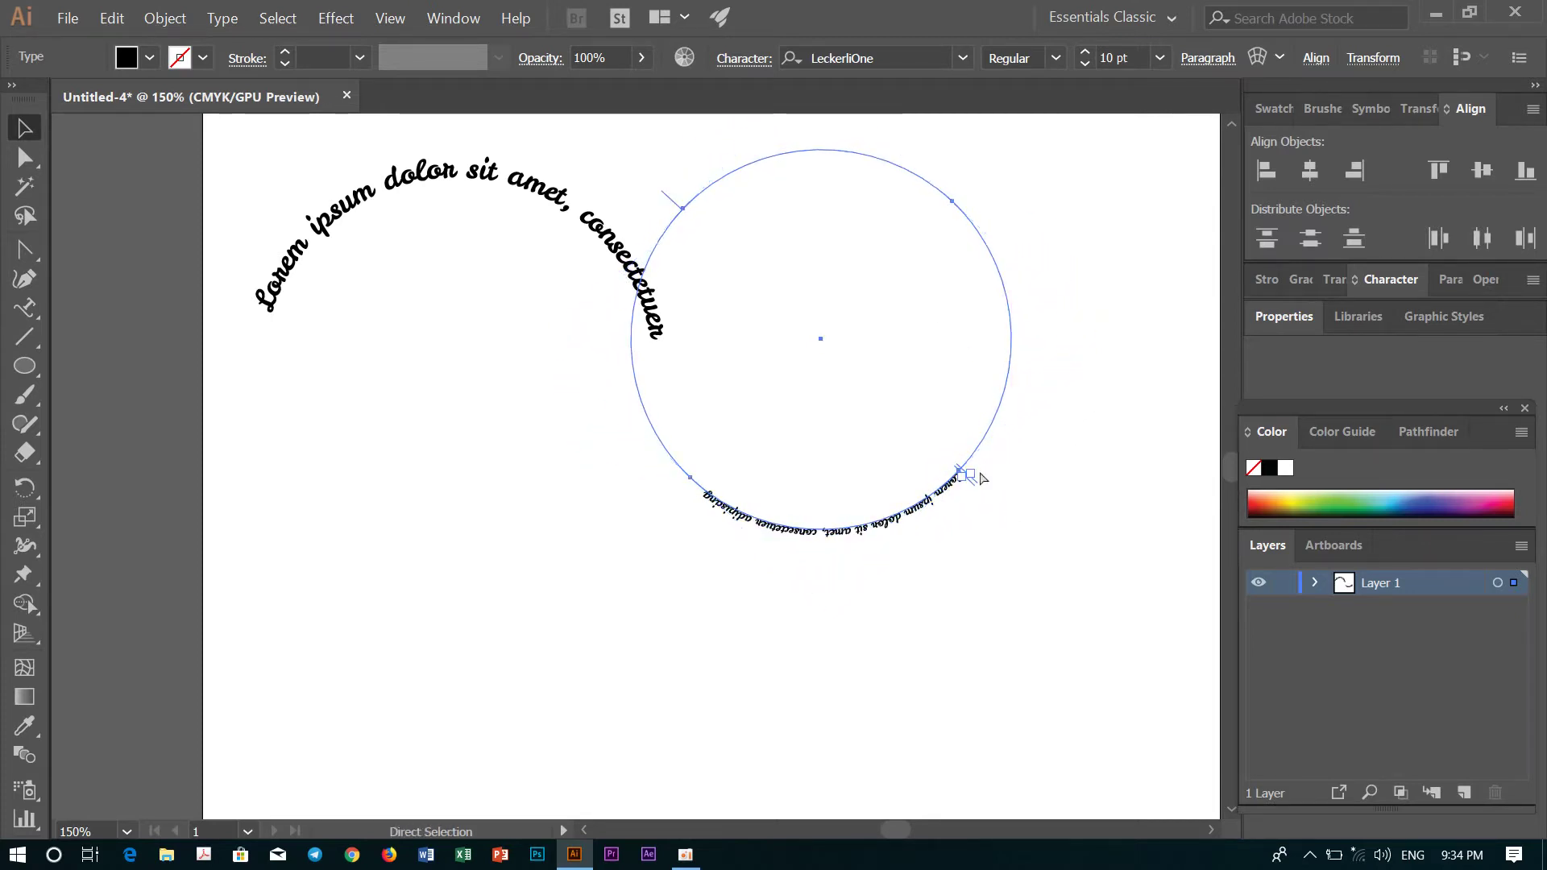
pyautogui.press('v')
pyautogui.hotkey('ctrl', 'a')
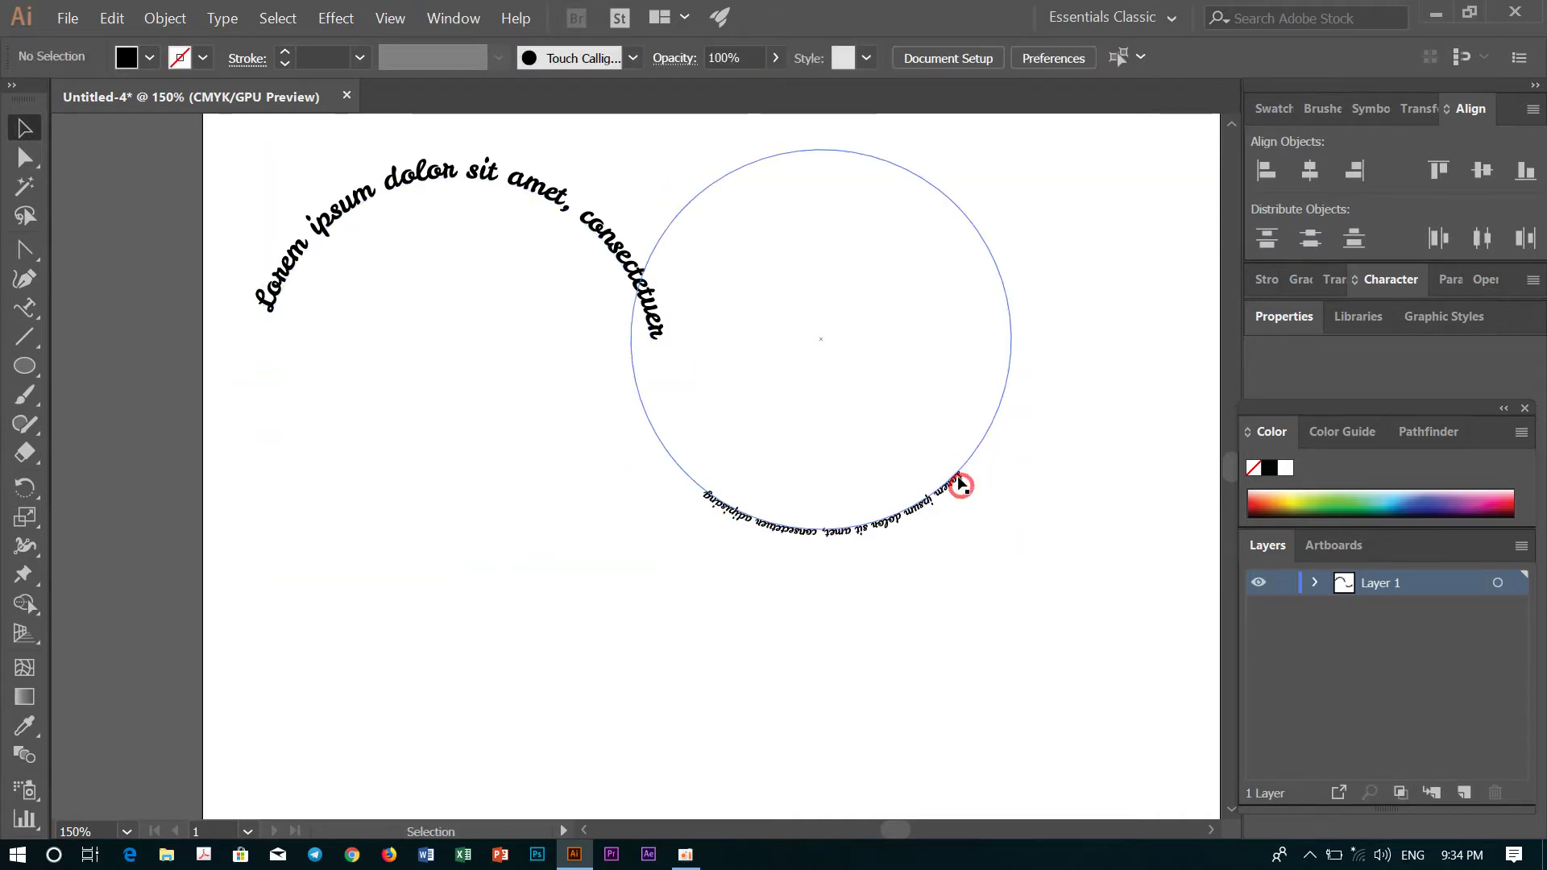
# Step: Reposition the circle text and enlarge it to 21 pt
pyautogui.click(712, 511)
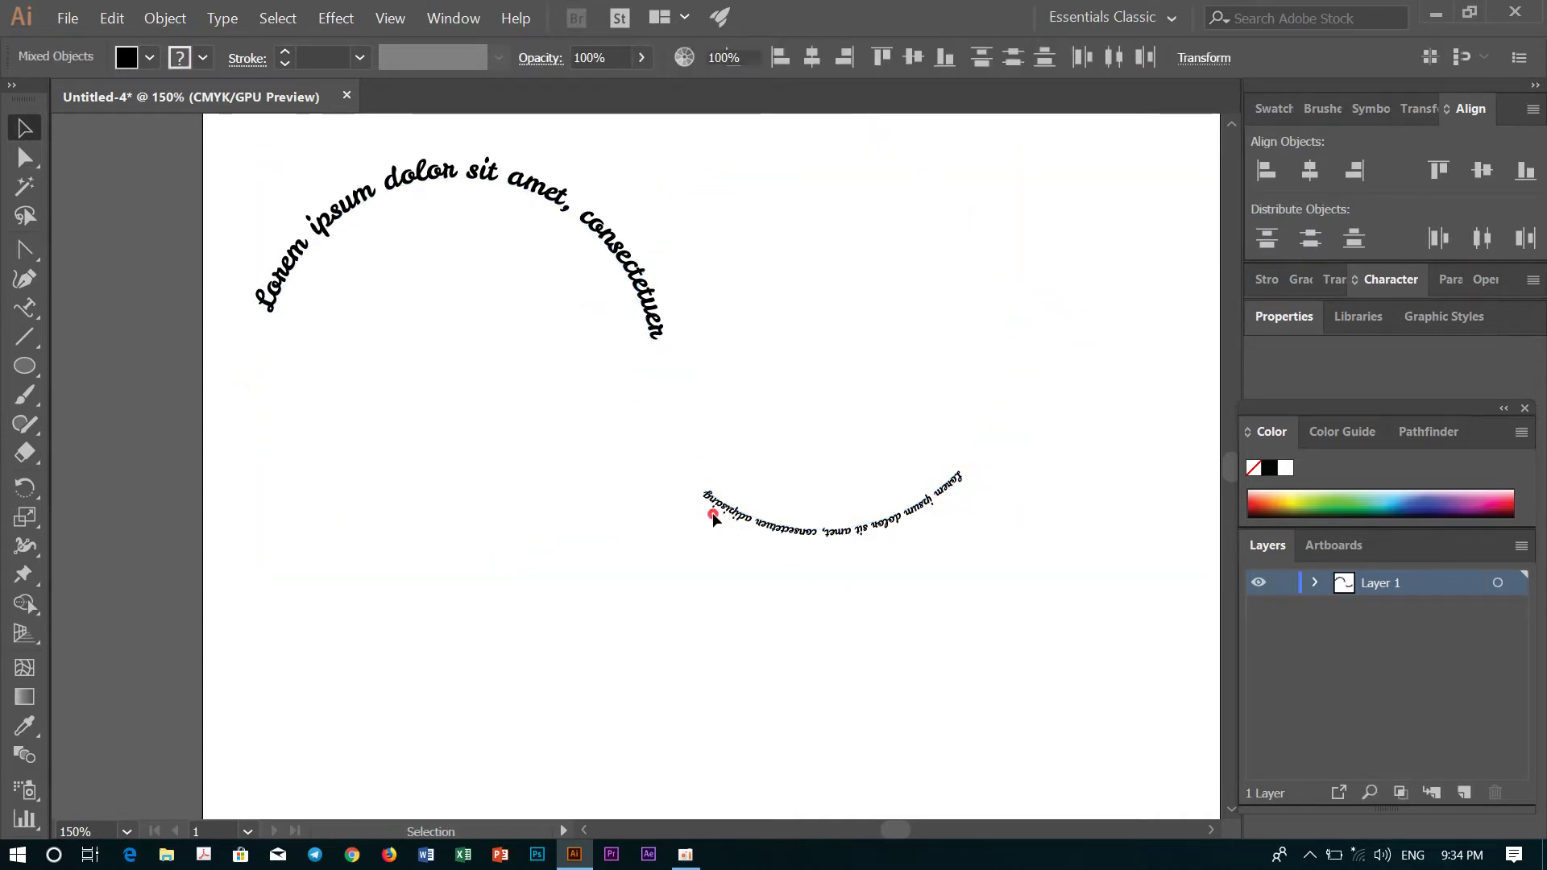
pyautogui.click(708, 492)
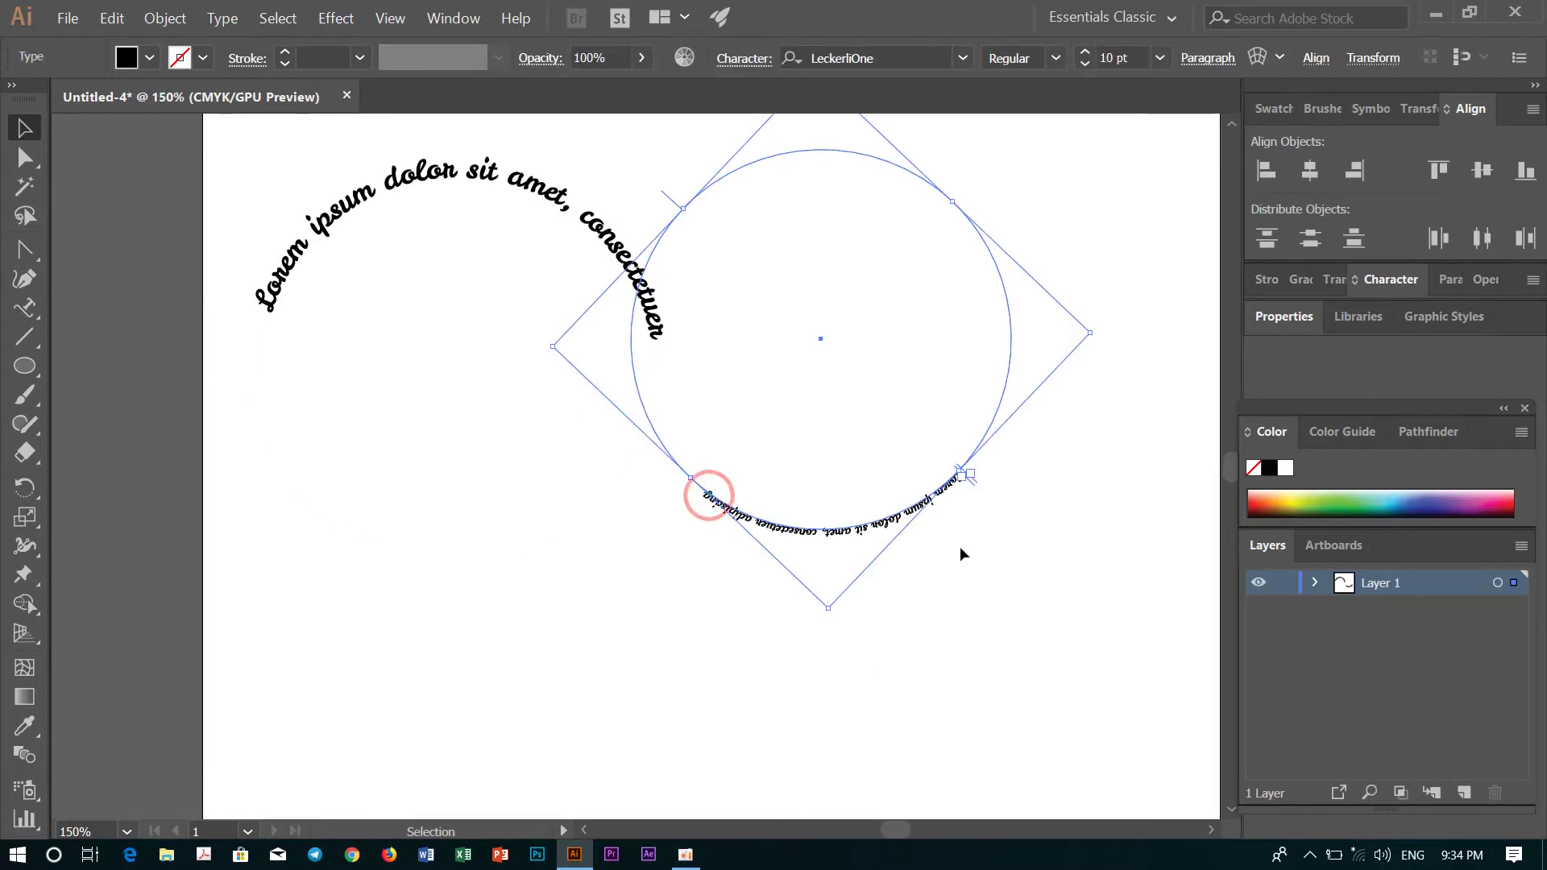
pyautogui.click(951, 493)
pyautogui.moveTo(959, 482); pyautogui.dragTo(933, 510)
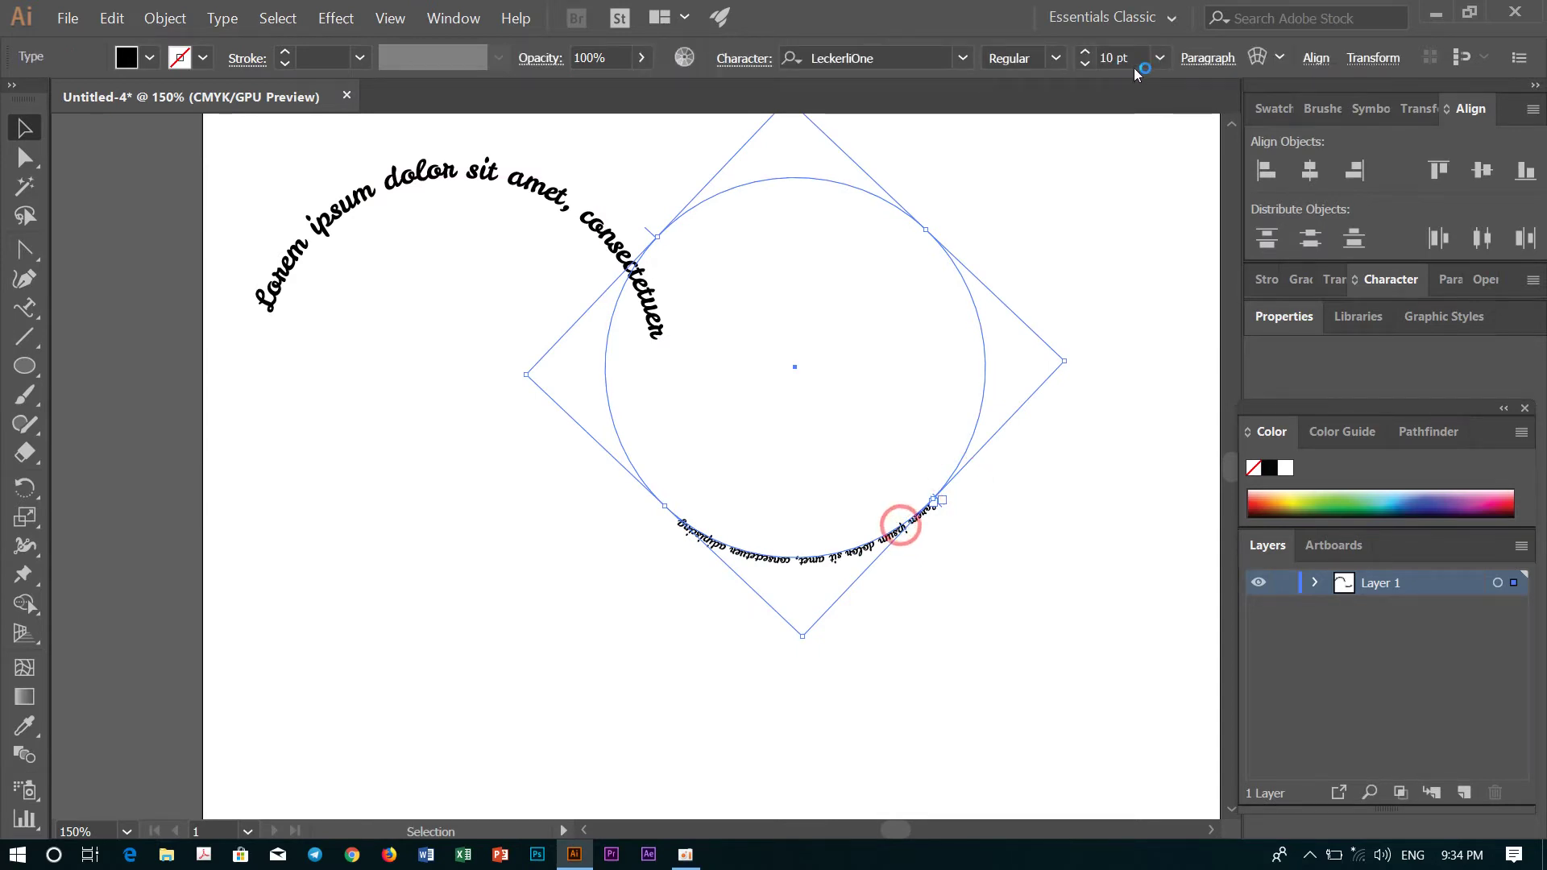
pyautogui.click(1160, 58)
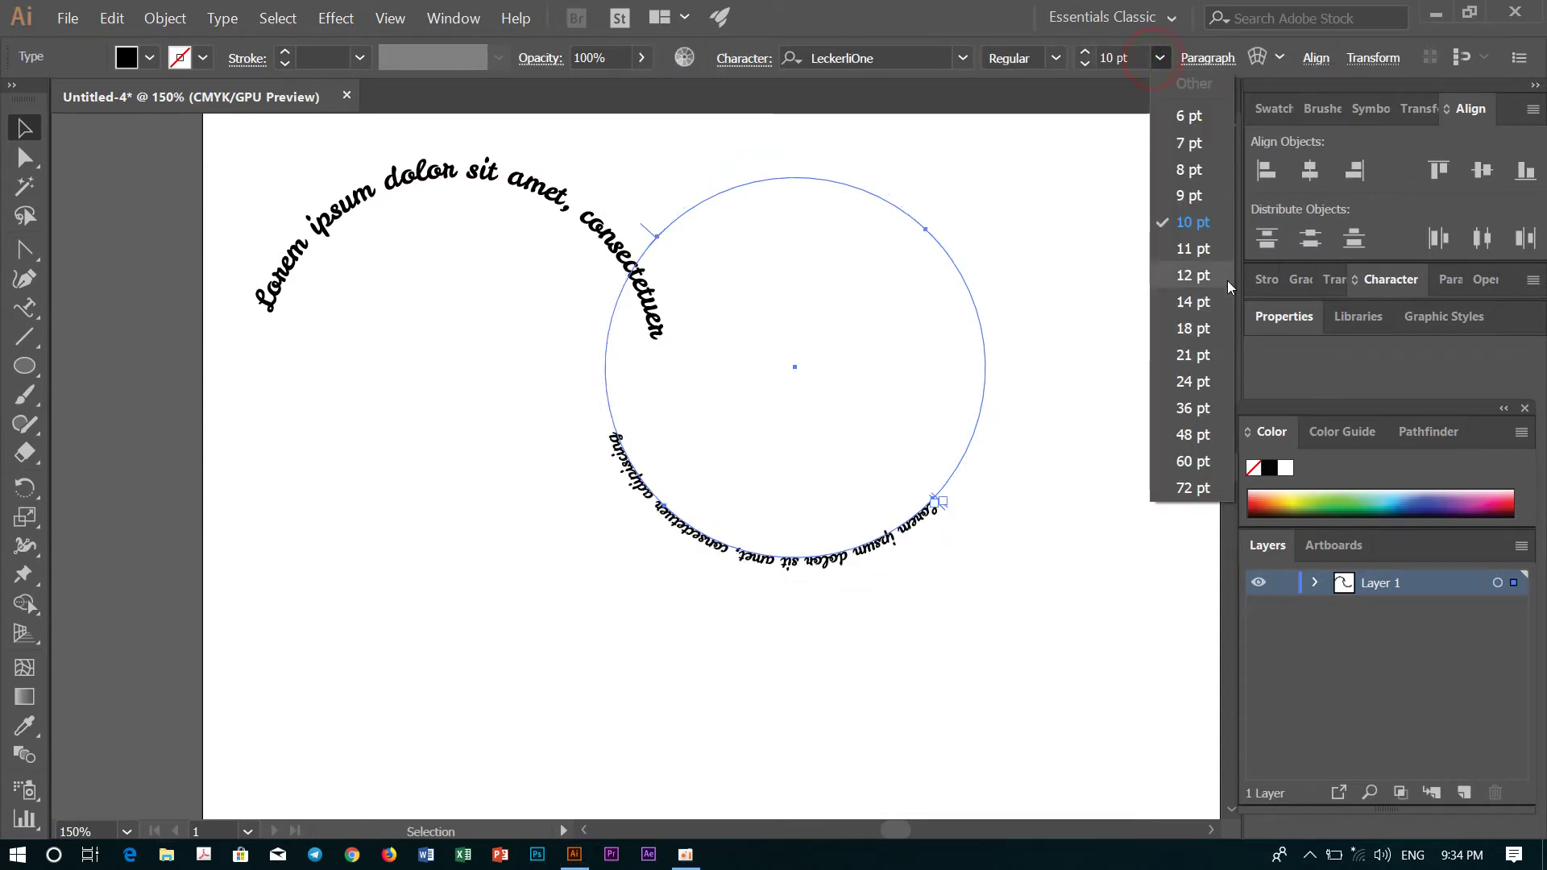
pyautogui.click(1192, 355)
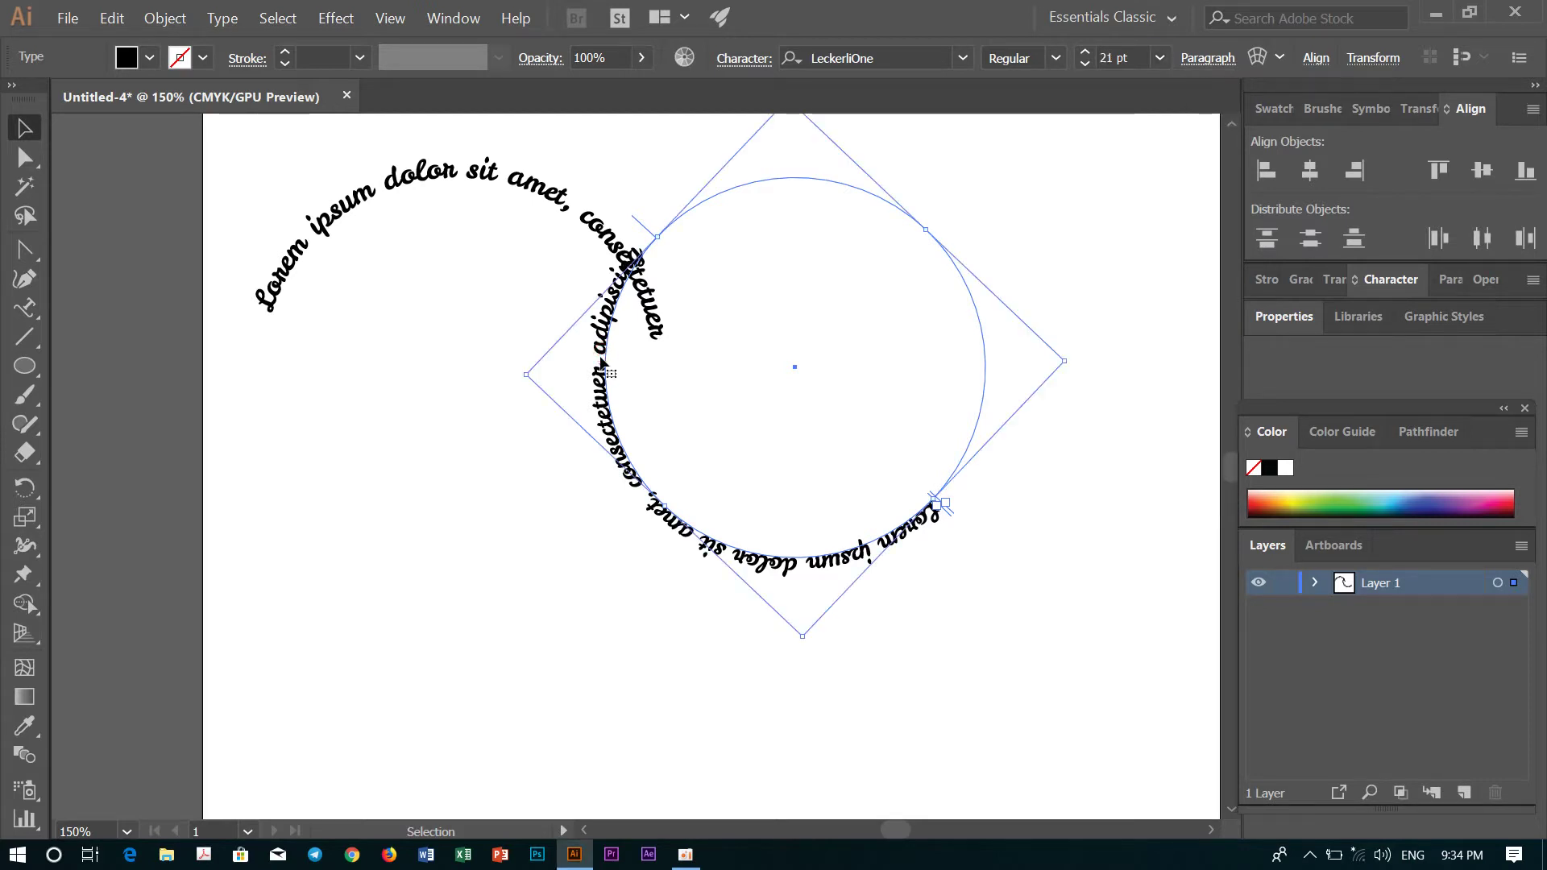
# Step: Shift the circle text and delete the final word 'adipiscing'
pyautogui.moveTo(611, 373)
pyautogui.mouseDown()
pyautogui.moveTo(649, 403)
pyautogui.moveTo(686, 268)
pyautogui.mouseUp()
pyautogui.doubleClick(641, 380)
pyautogui.press('BackSpace')
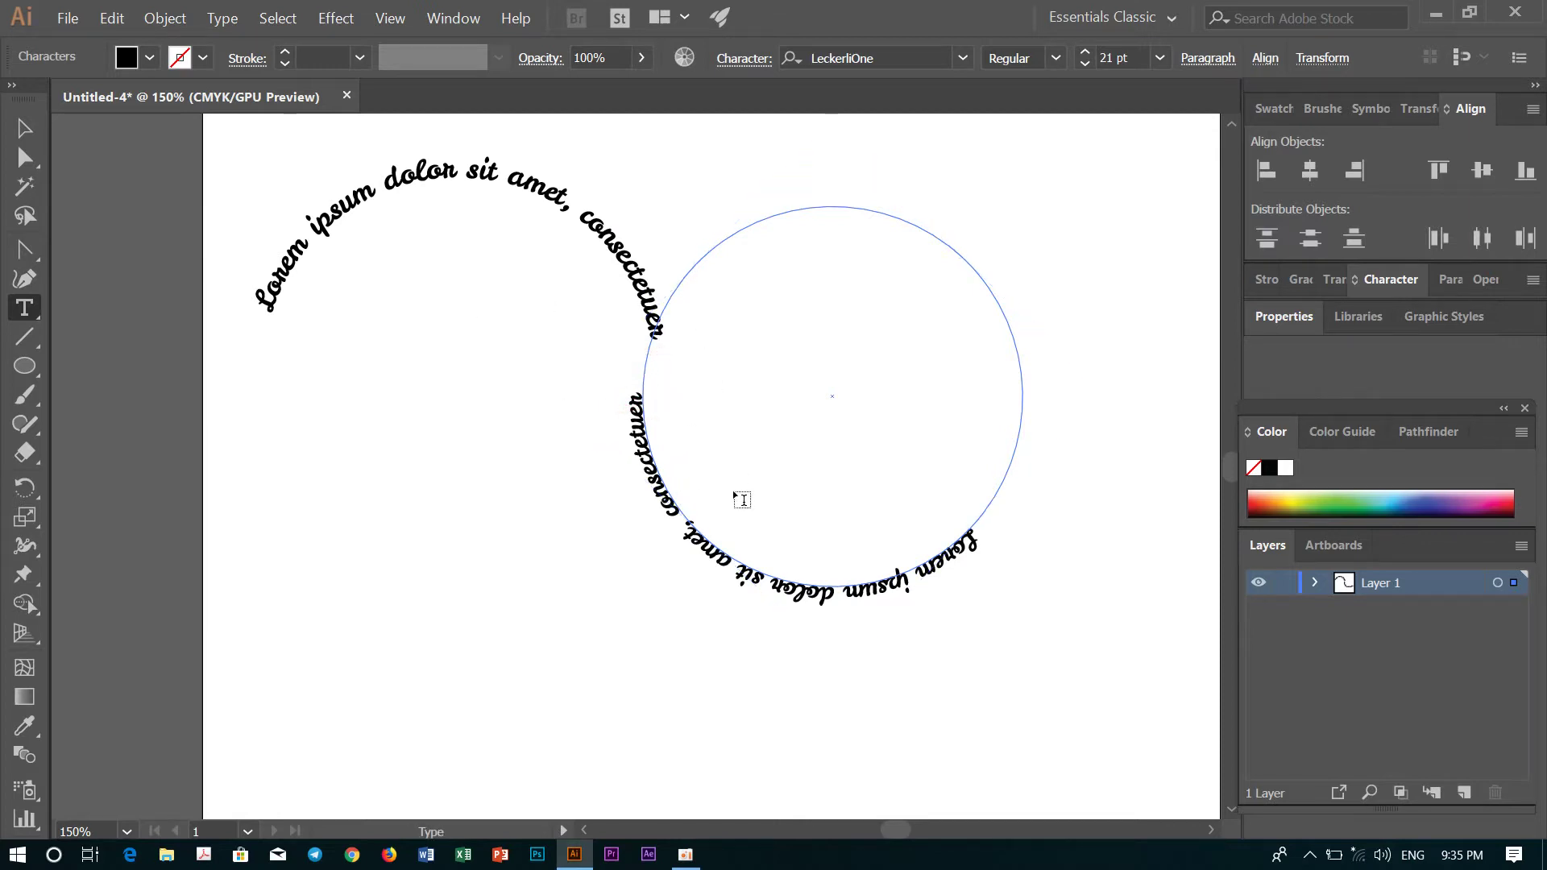
pyautogui.moveTo(976, 532); pyautogui.dragTo(615, 382)
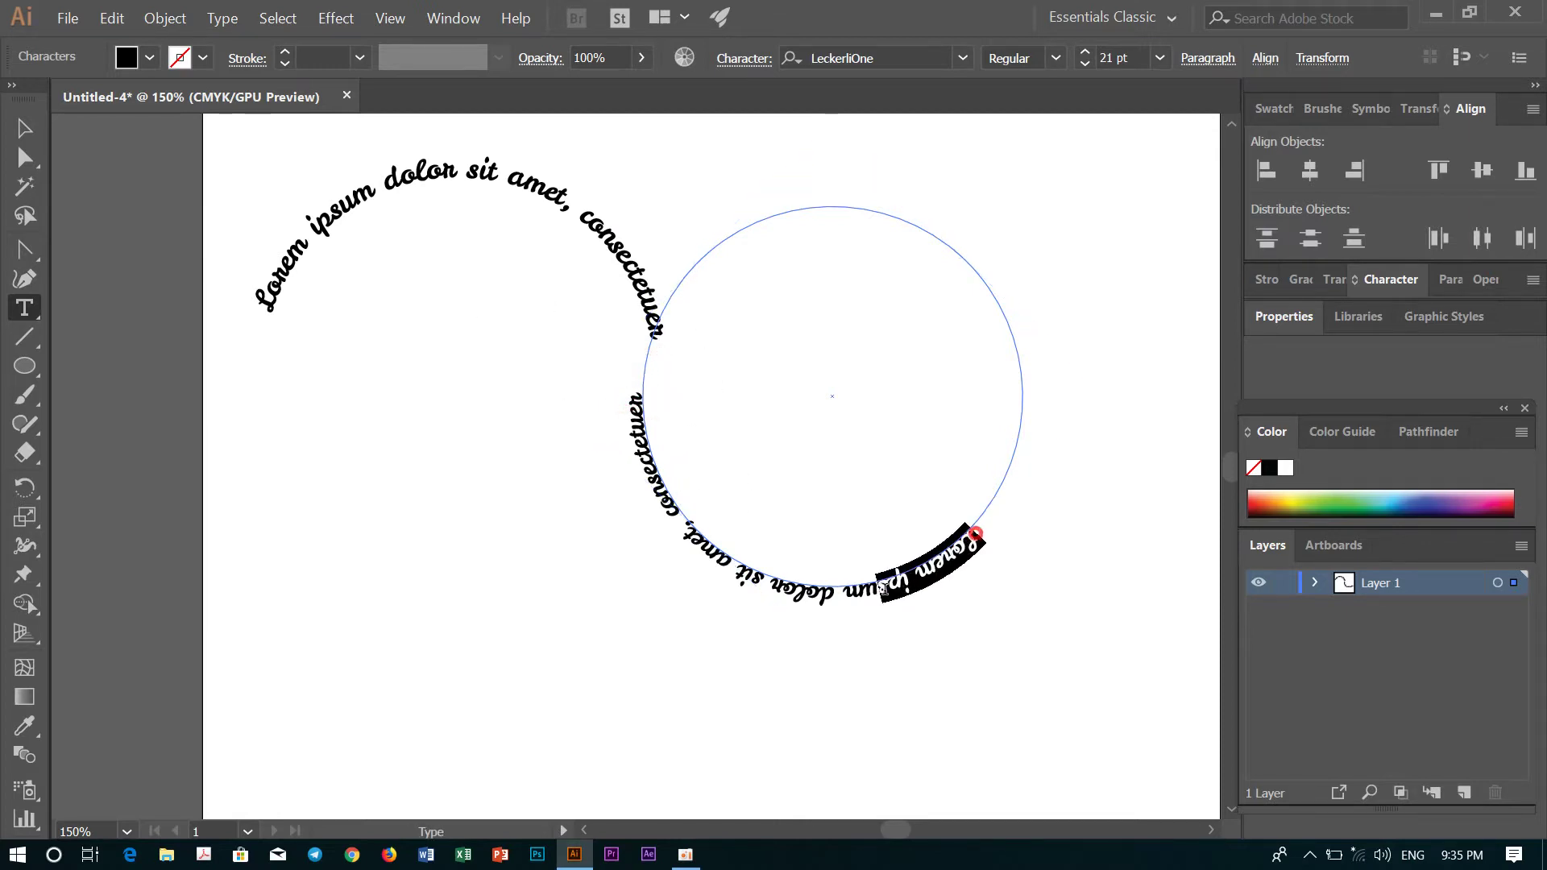
pyautogui.click(1160, 58)
pyautogui.click(1208, 331)
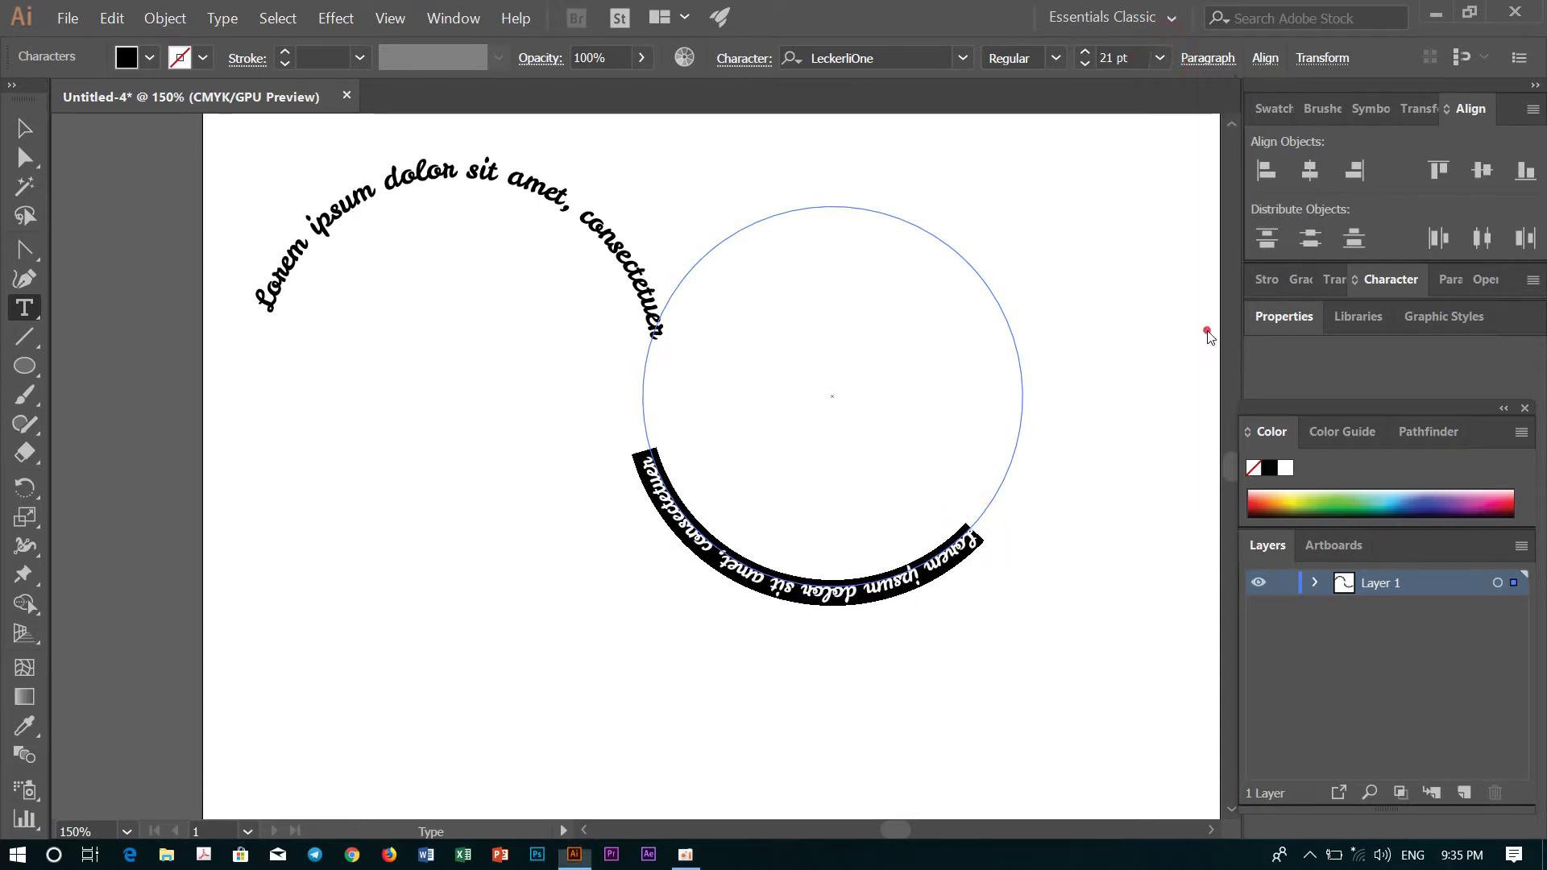
pyautogui.scroll(2, 987, 532)
pyautogui.click(953, 562)
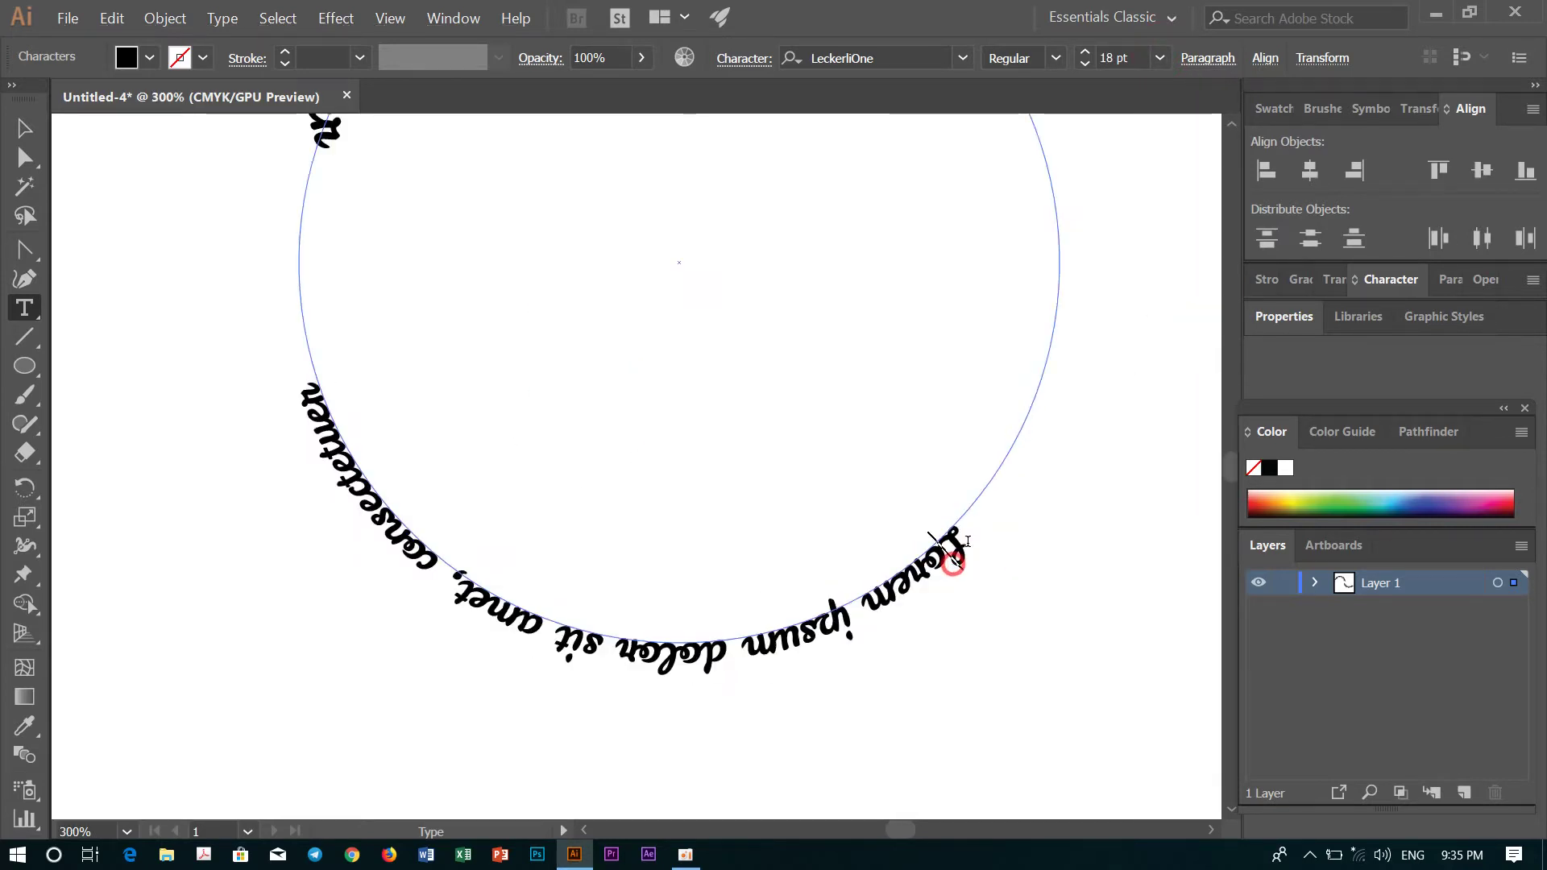
pyautogui.click(24, 308)
pyautogui.click(167, 369)
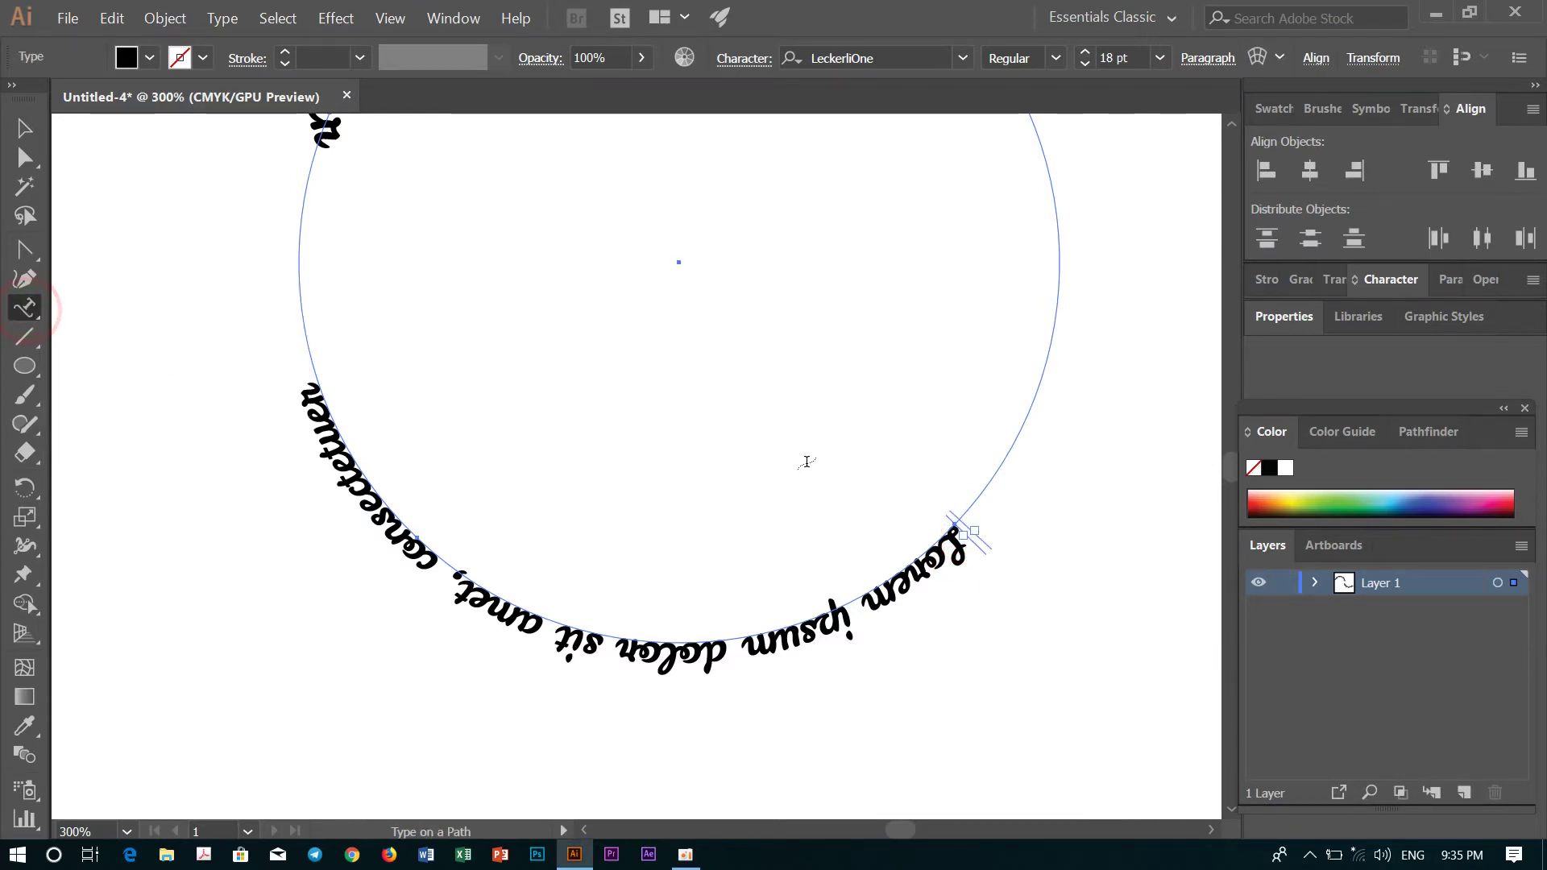
pyautogui.click(959, 538)
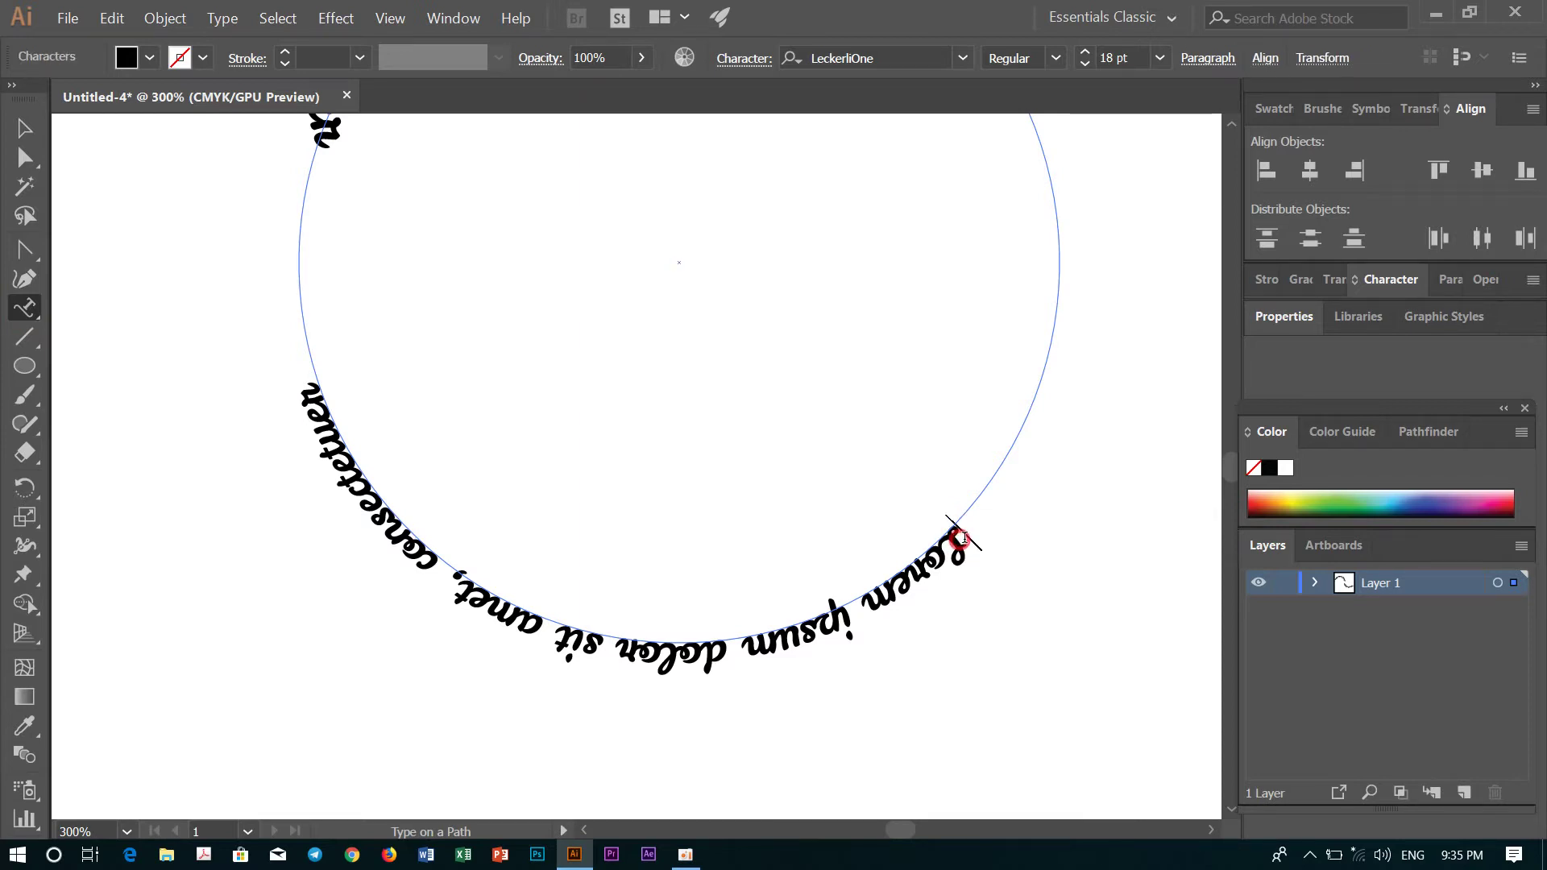
pyautogui.click(37, 314)
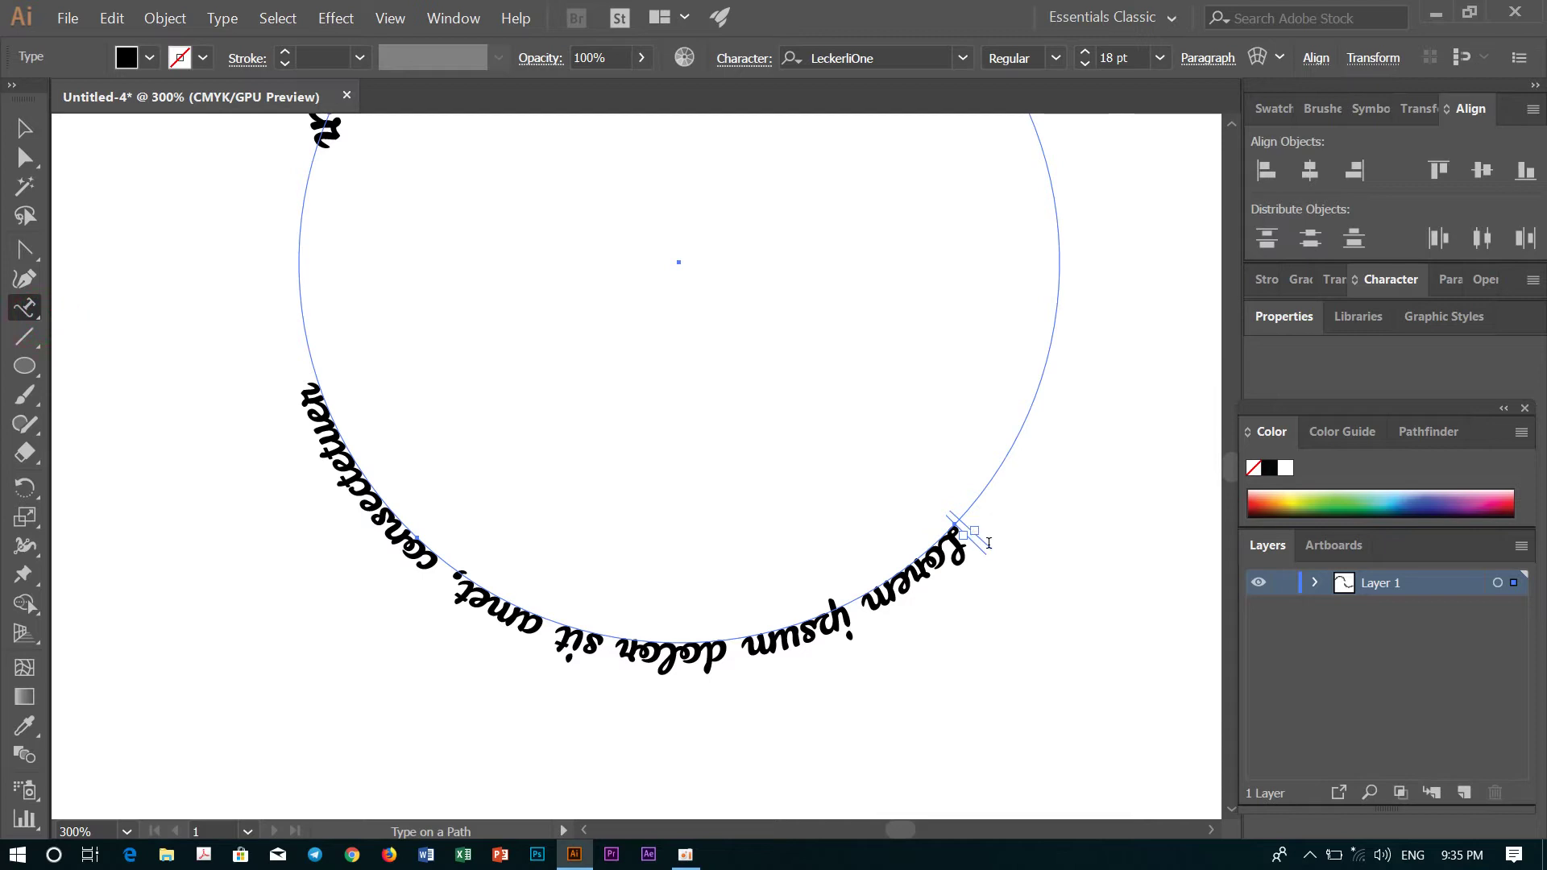
pyautogui.scroll(2, 989, 544)
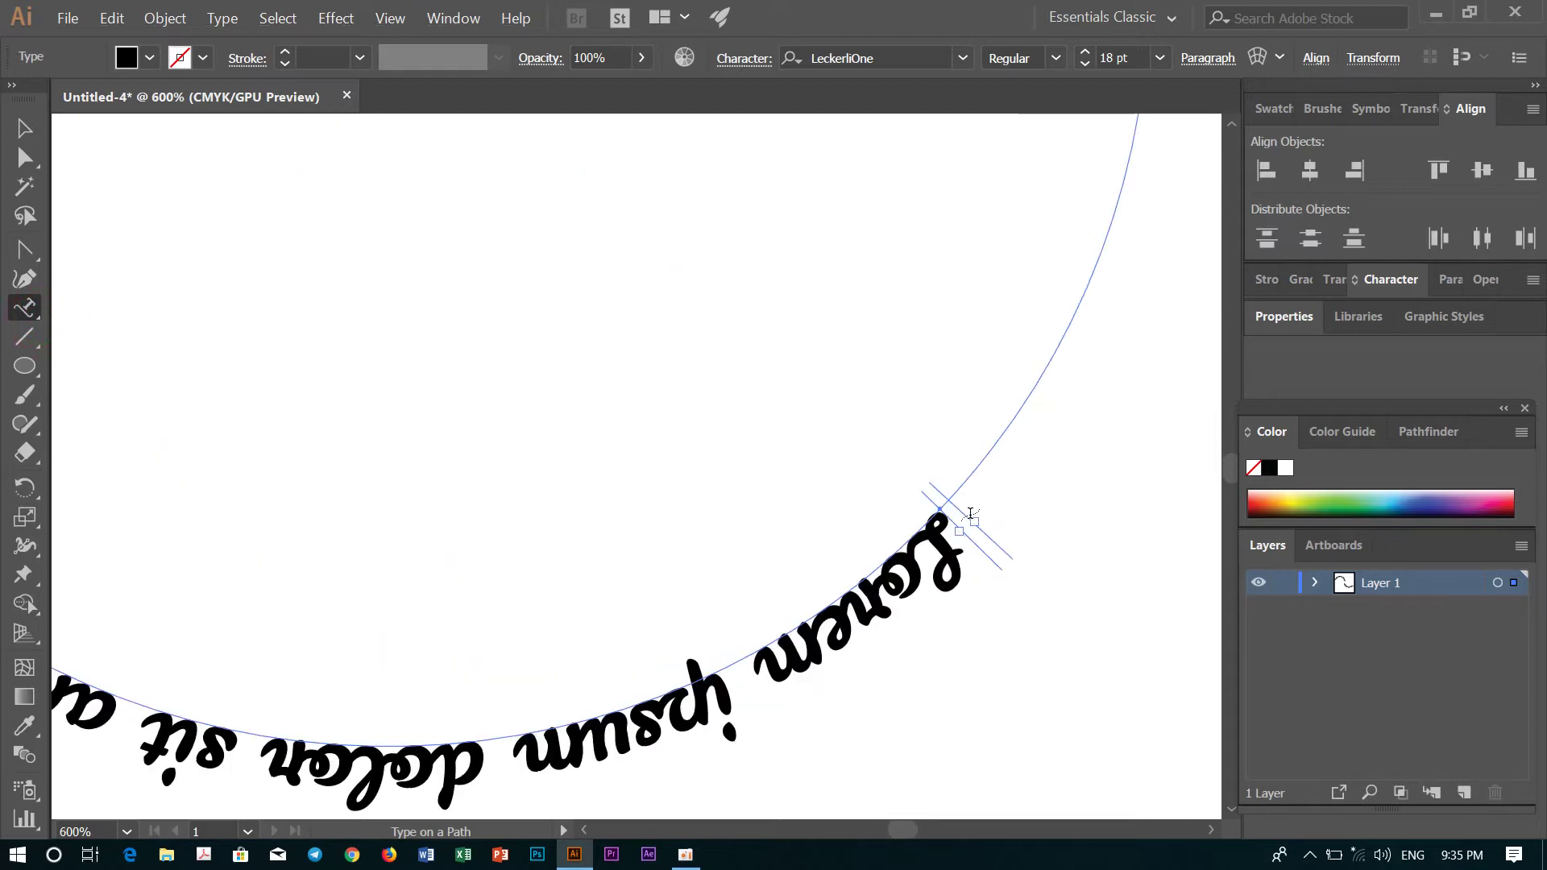
pyautogui.click(957, 534)
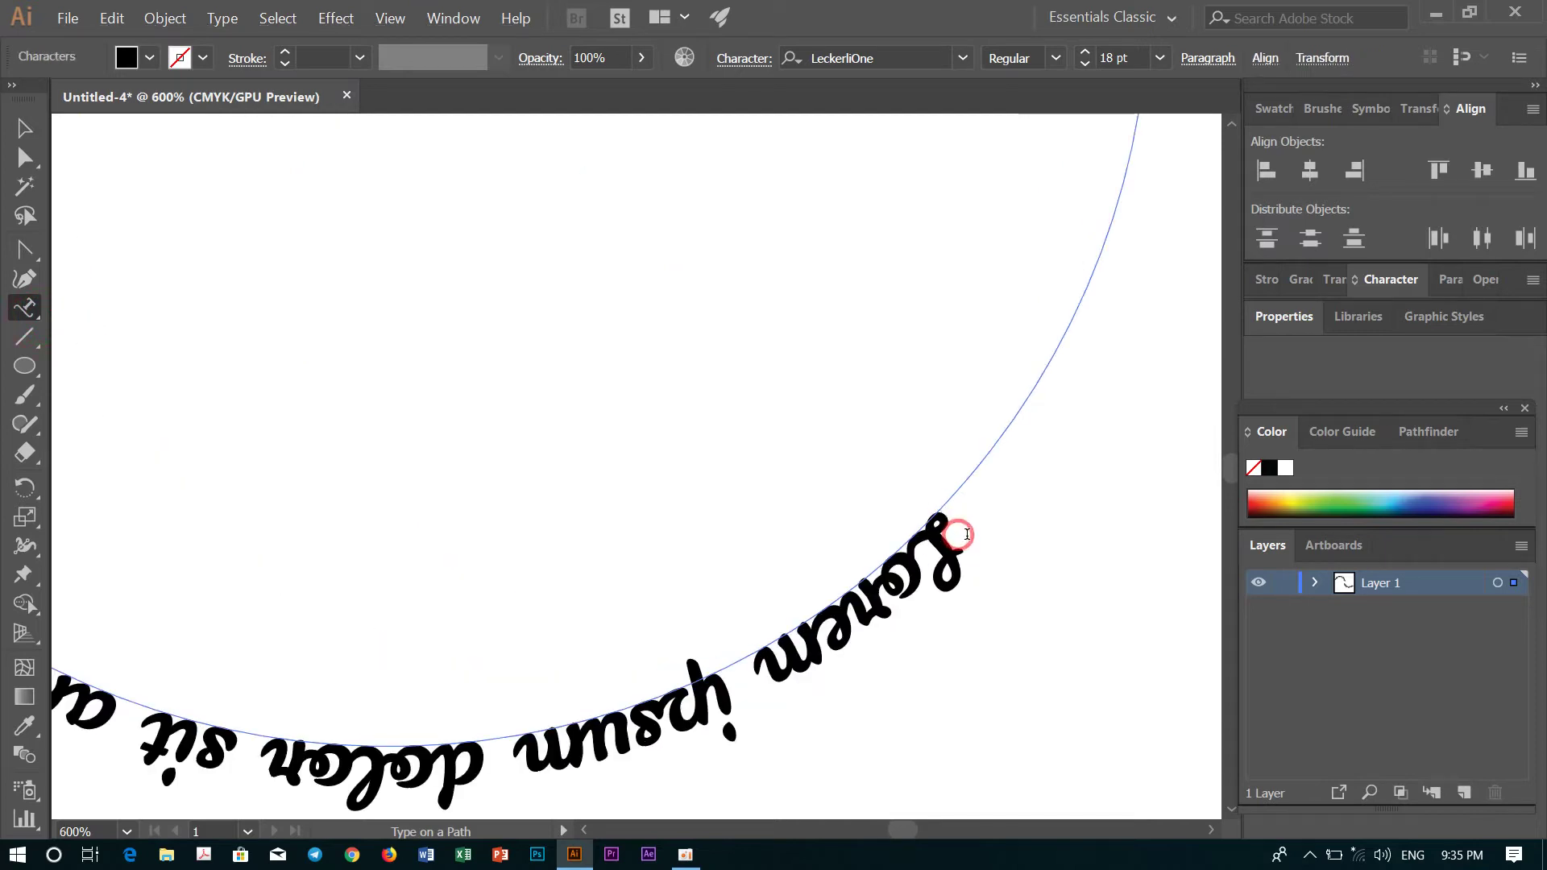
pyautogui.click(26, 310)
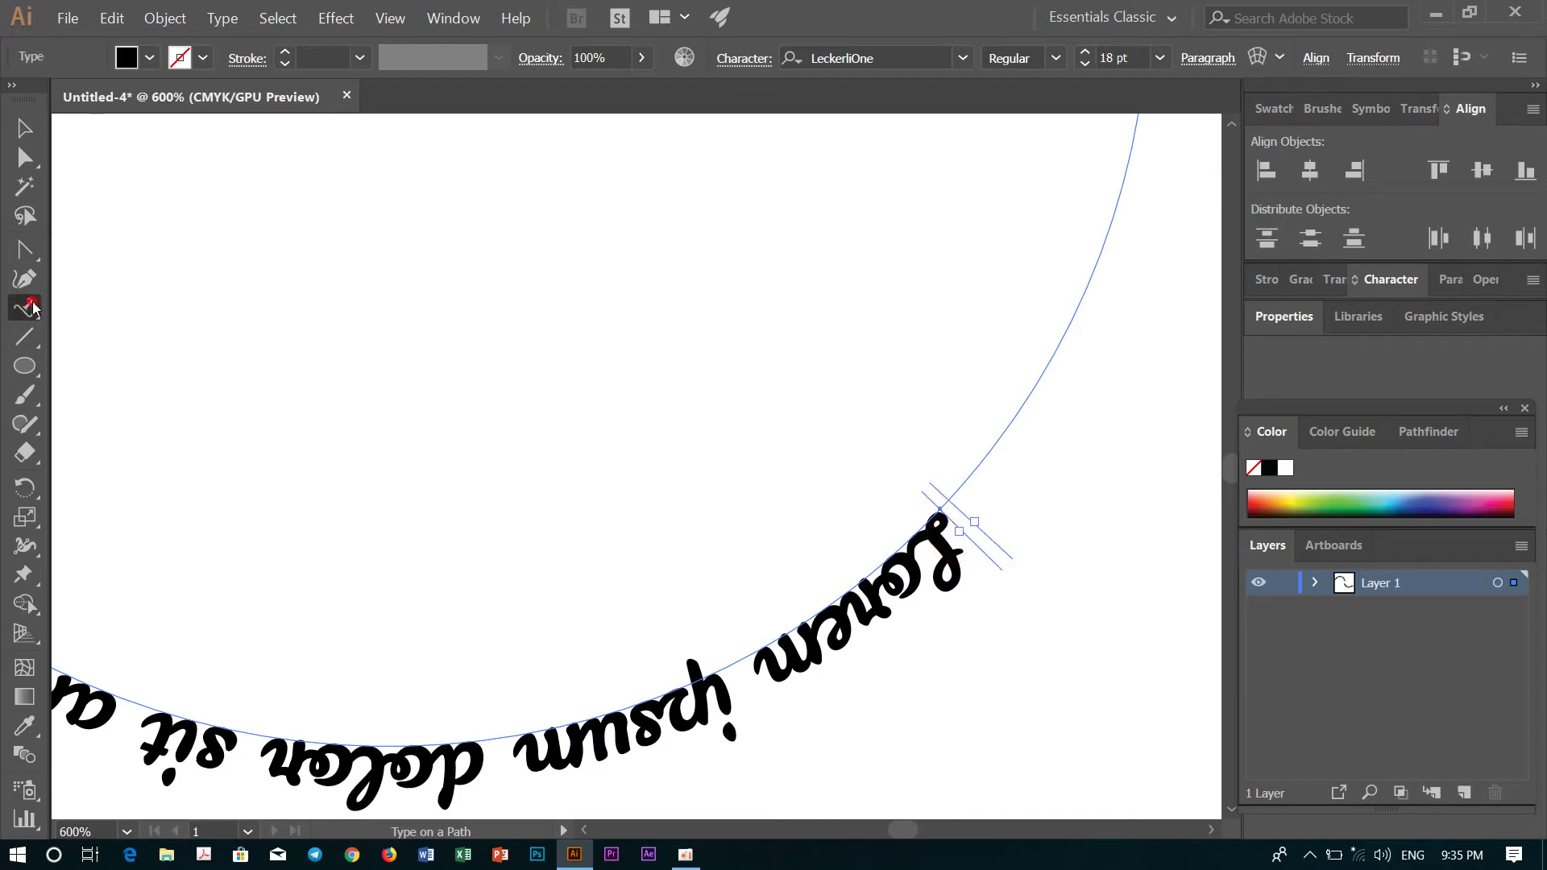
pyautogui.moveTo(32, 307); pyautogui.dragTo(105, 311)
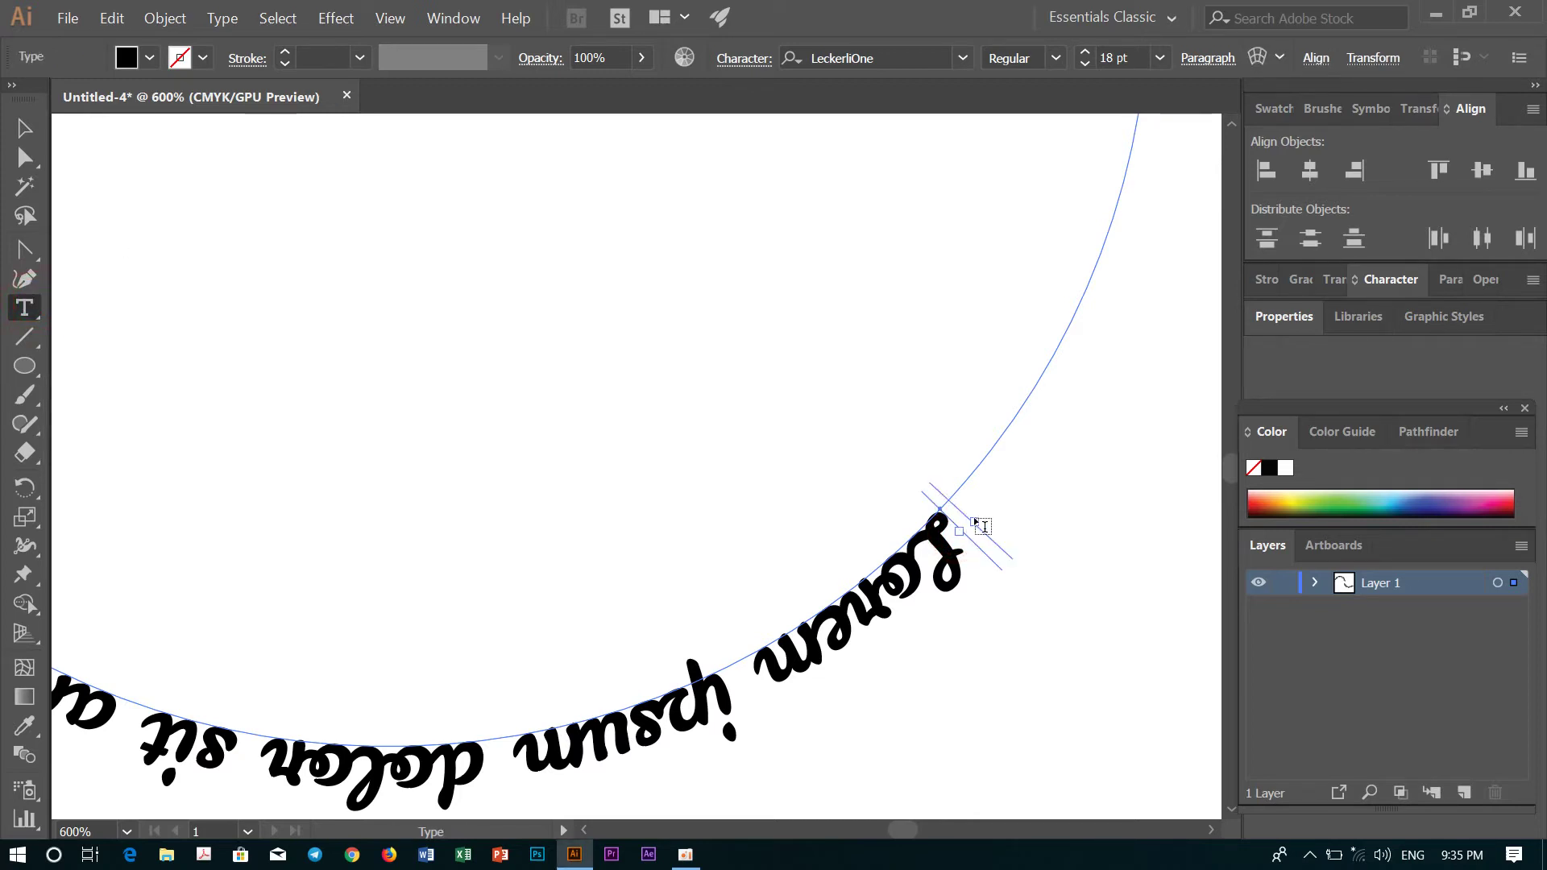
pyautogui.click(25, 157)
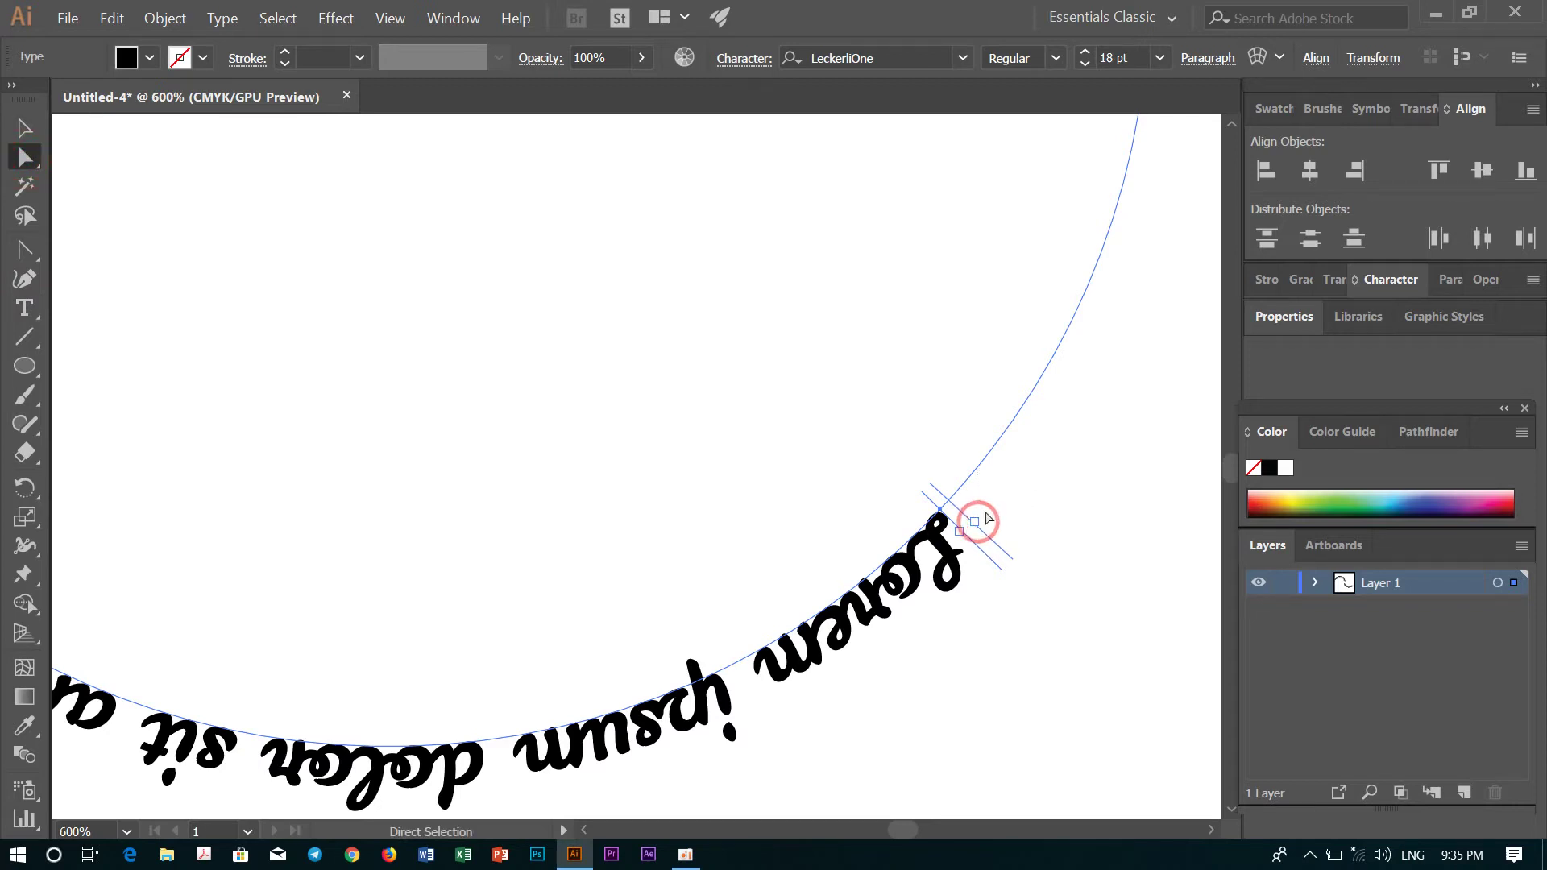
pyautogui.click(978, 523)
pyautogui.click(938, 516)
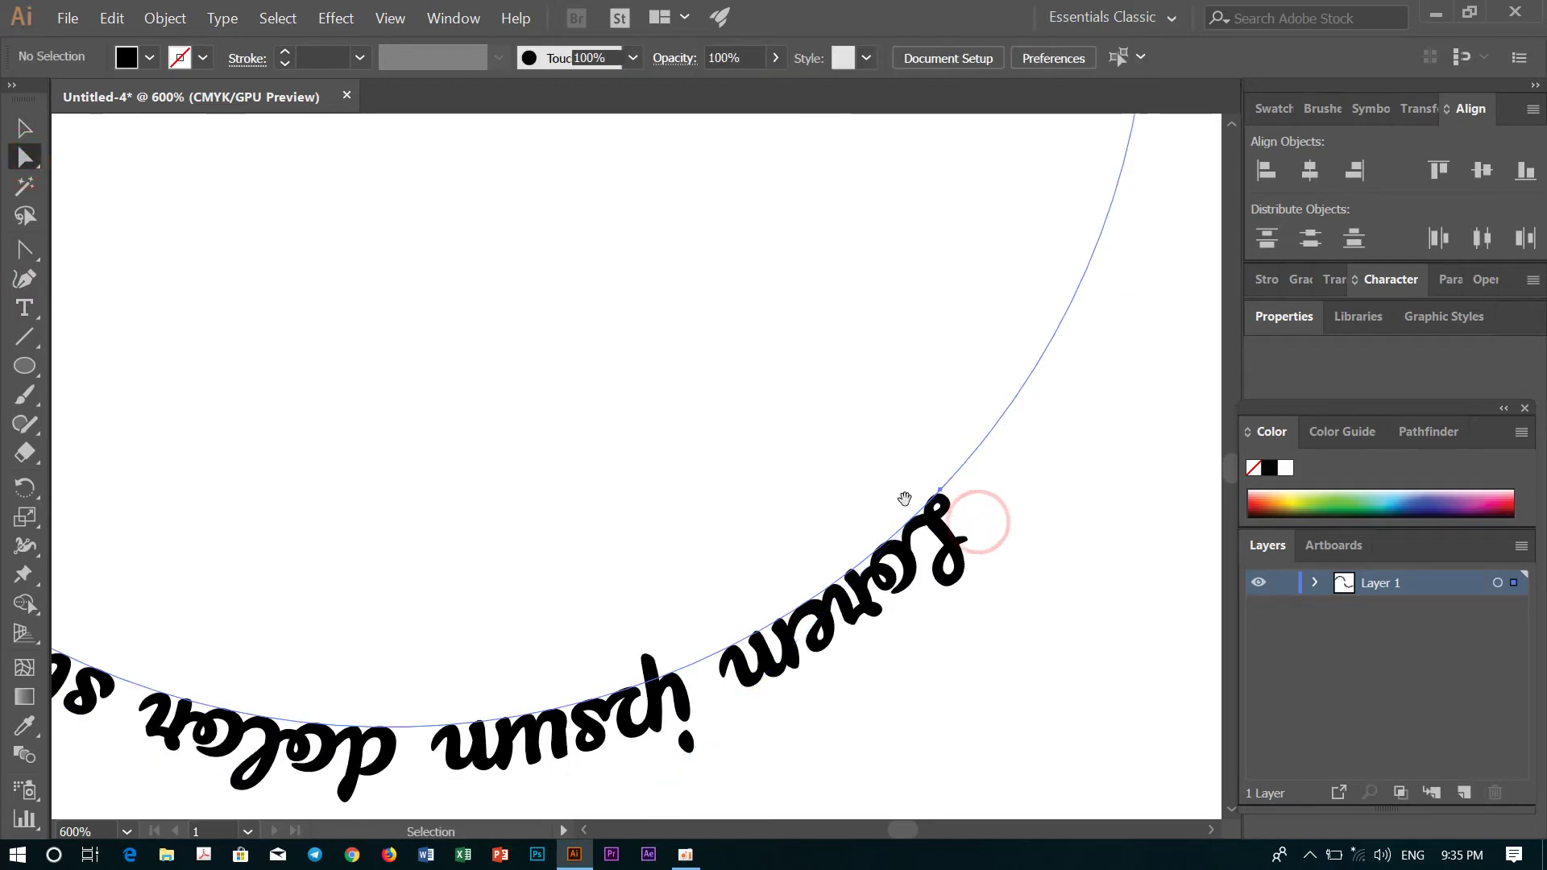
pyautogui.press('h')
pyautogui.click(863, 552)
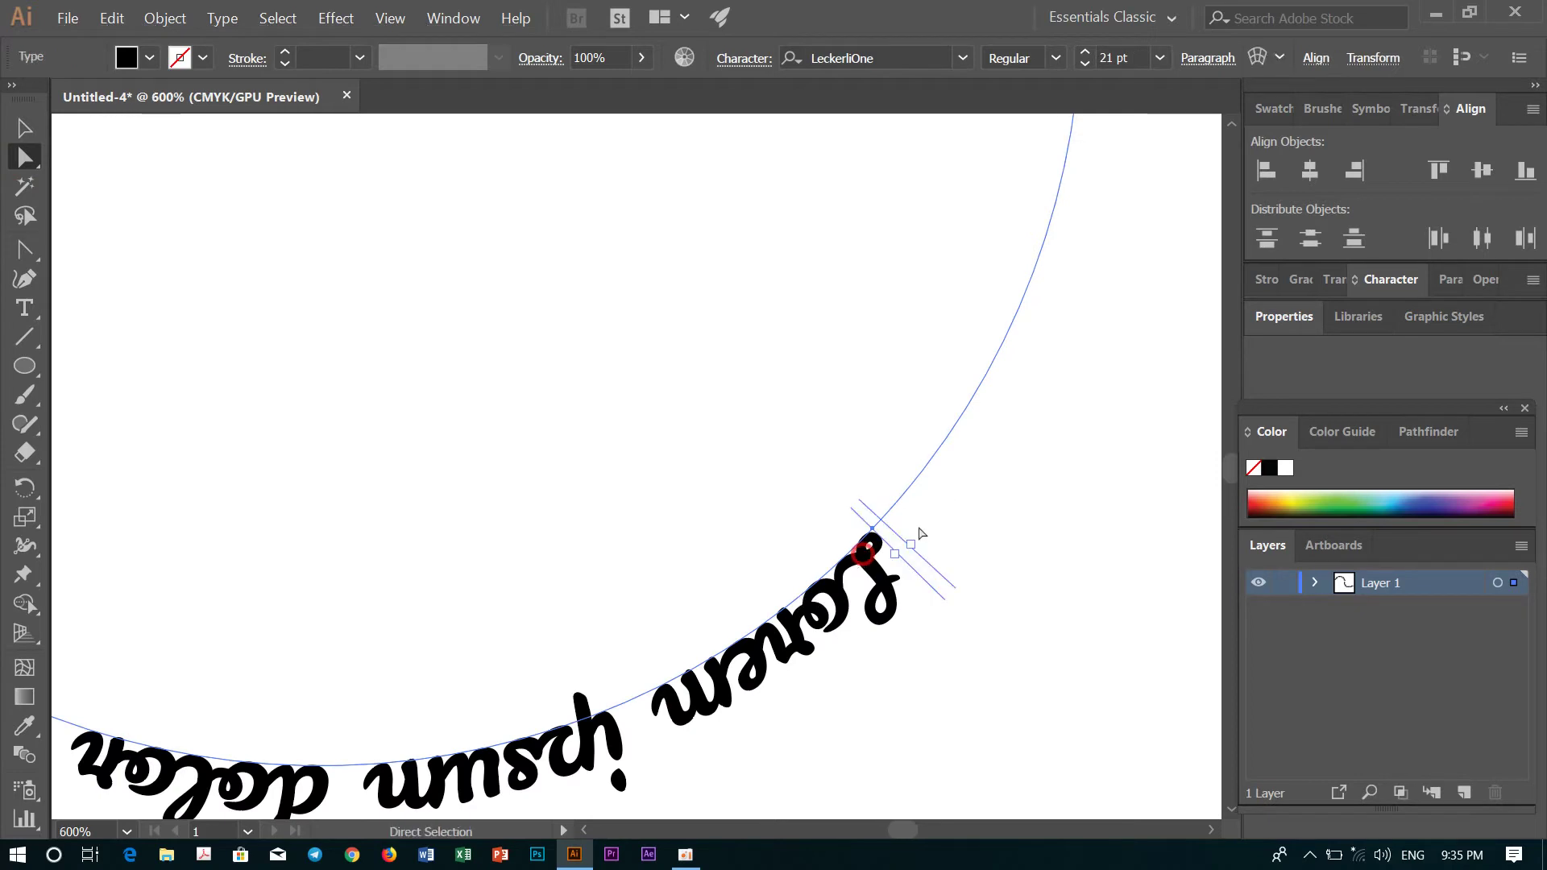
pyautogui.moveTo(898, 556); pyautogui.dragTo(932, 518)
pyautogui.moveTo(991, 487); pyautogui.dragTo(991, 488)
pyautogui.hotkey('ctrl', '-')
pyautogui.hotkey('ctrl', '-')
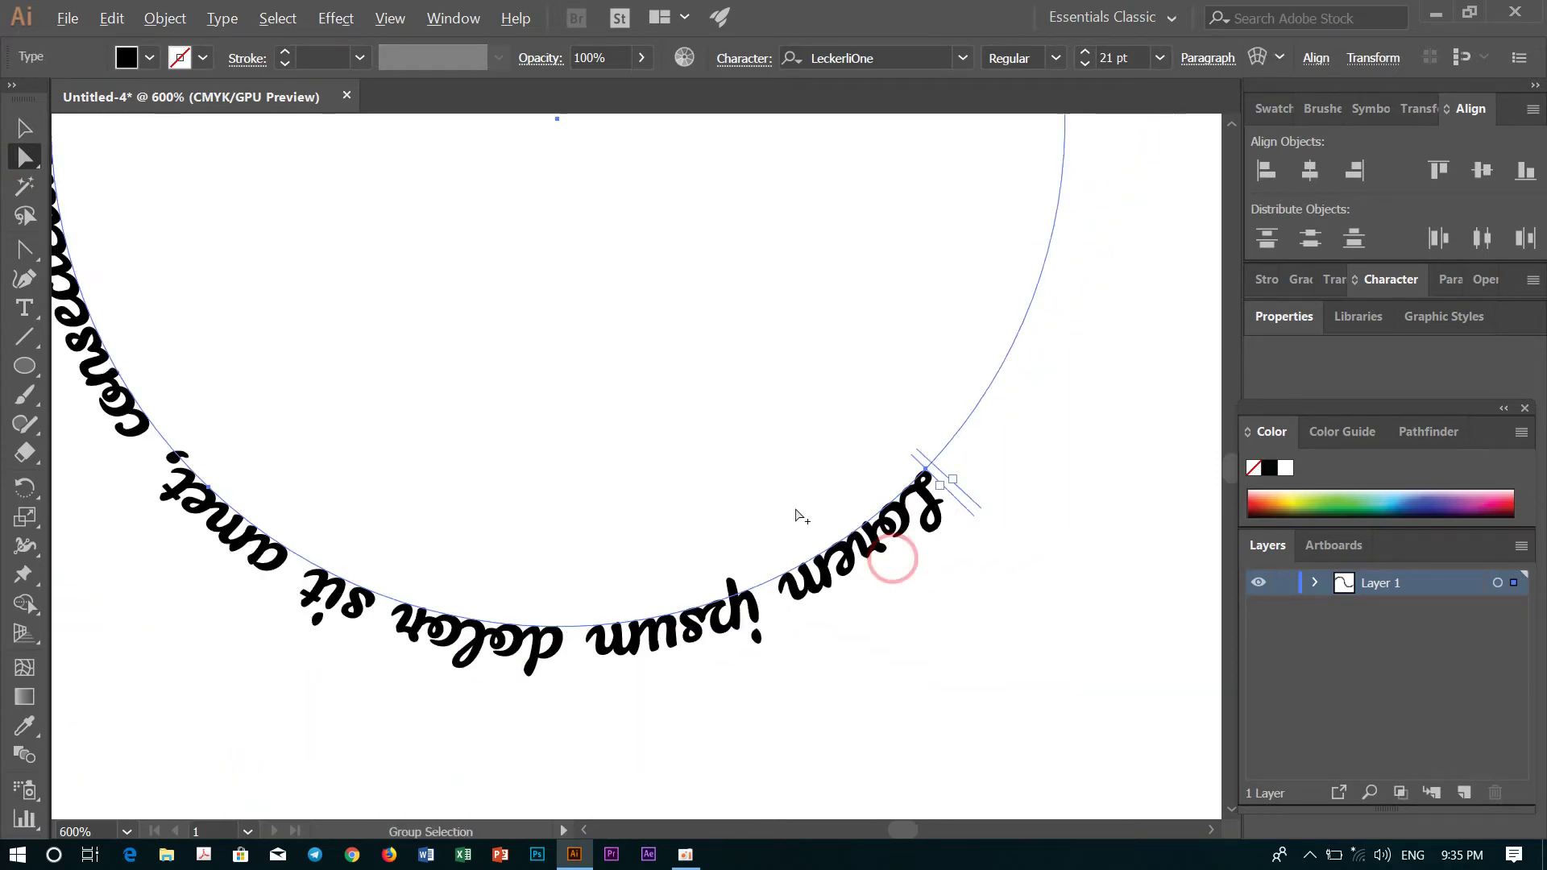
pyautogui.hotkey('ctrl', '-')
pyautogui.hotkey('ctrl', '-')
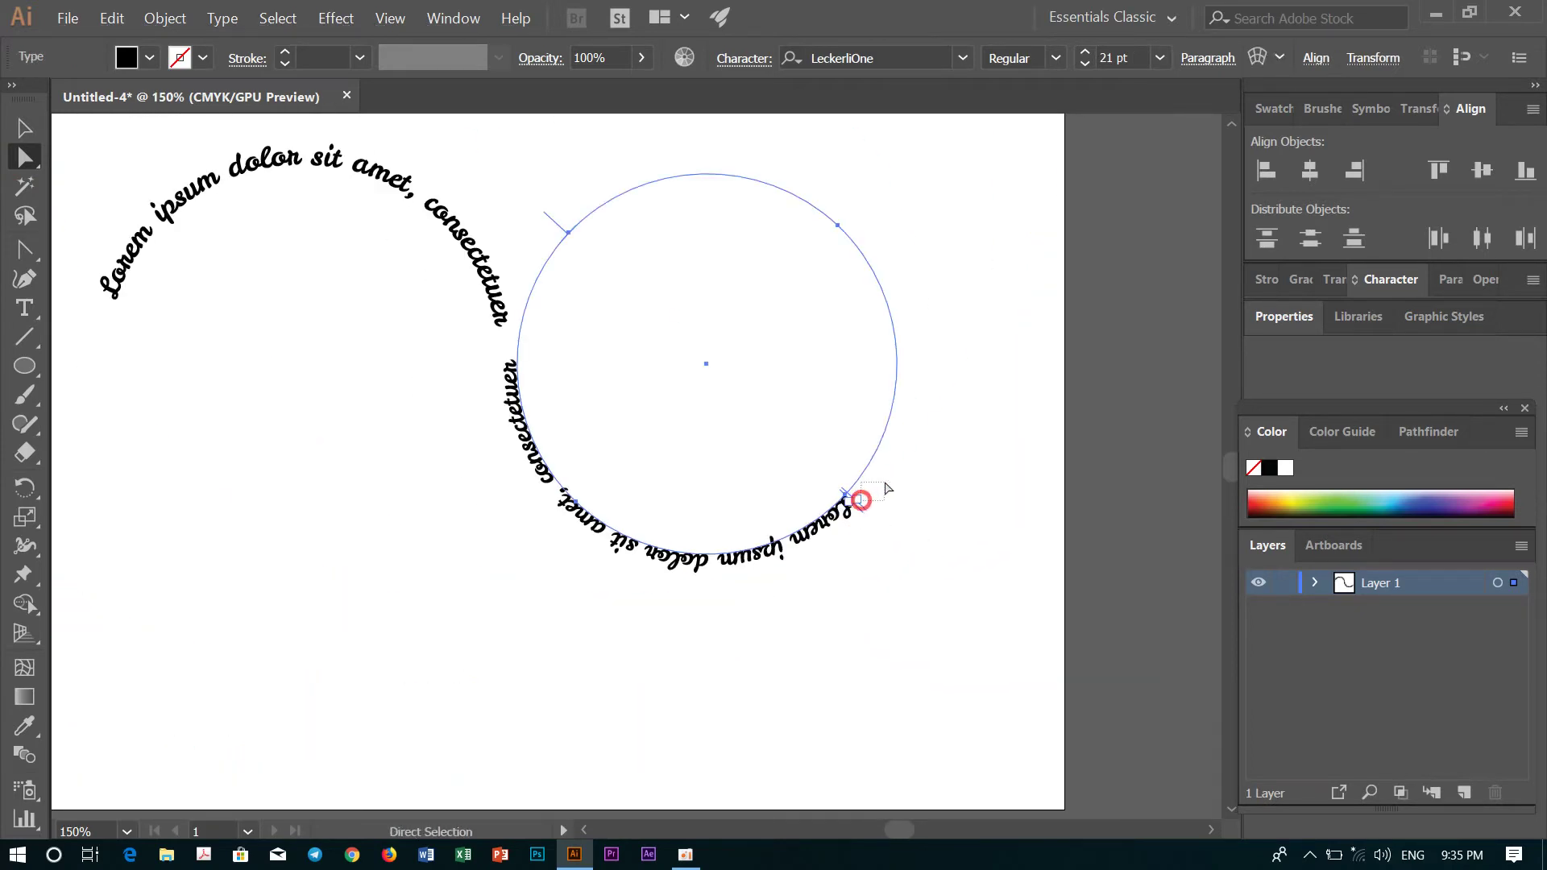
# Step: Rotate the circular text so it runs along the bottom of the circle
pyautogui.click(862, 499)
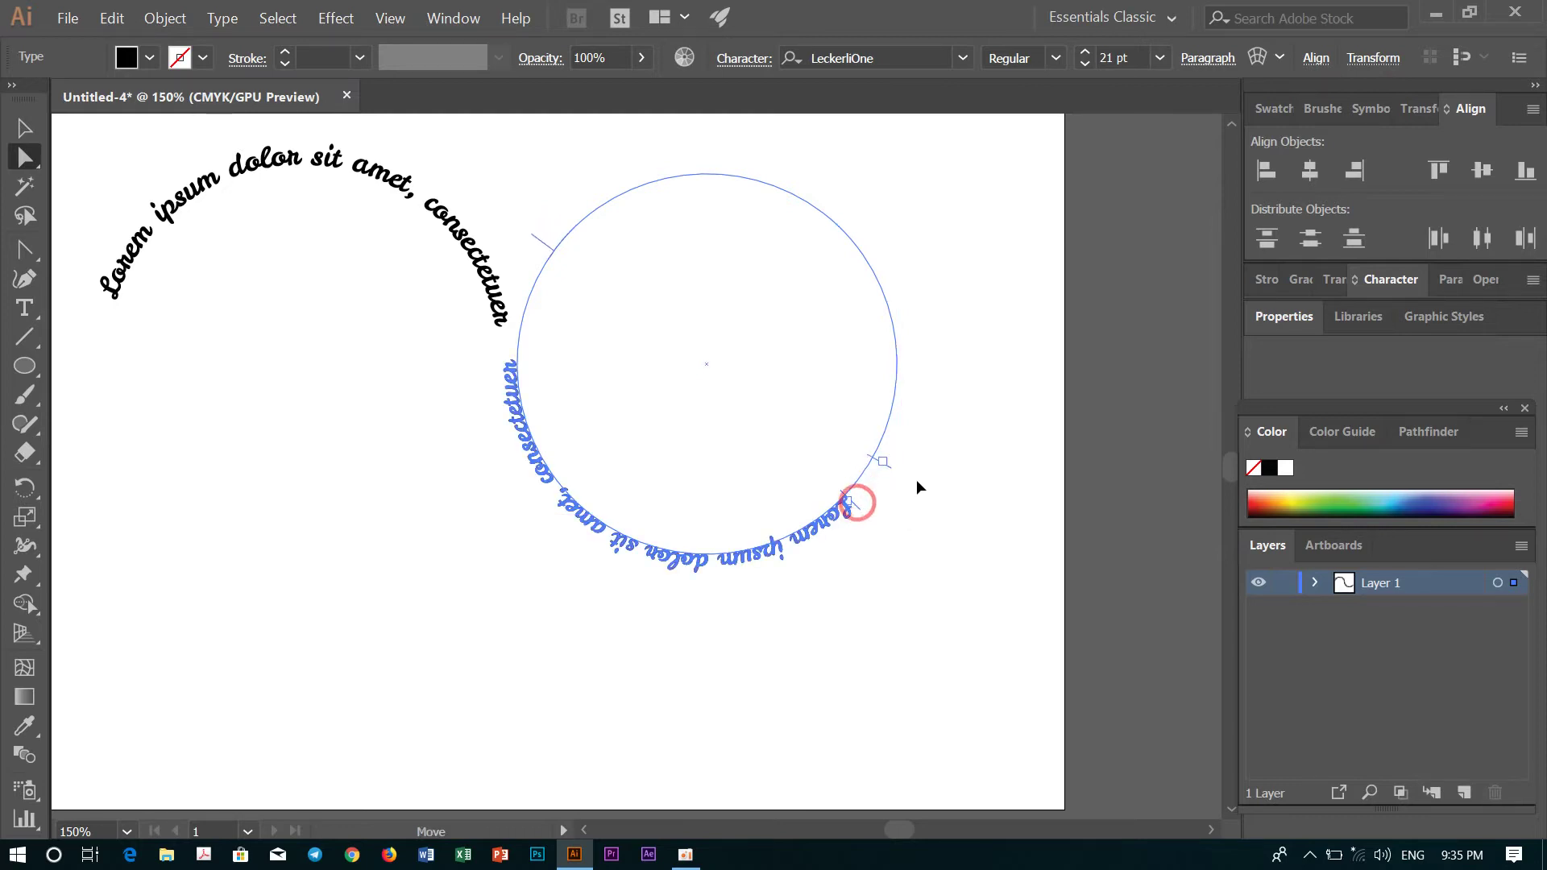
pyautogui.moveTo(847, 500); pyautogui.dragTo(884, 501)
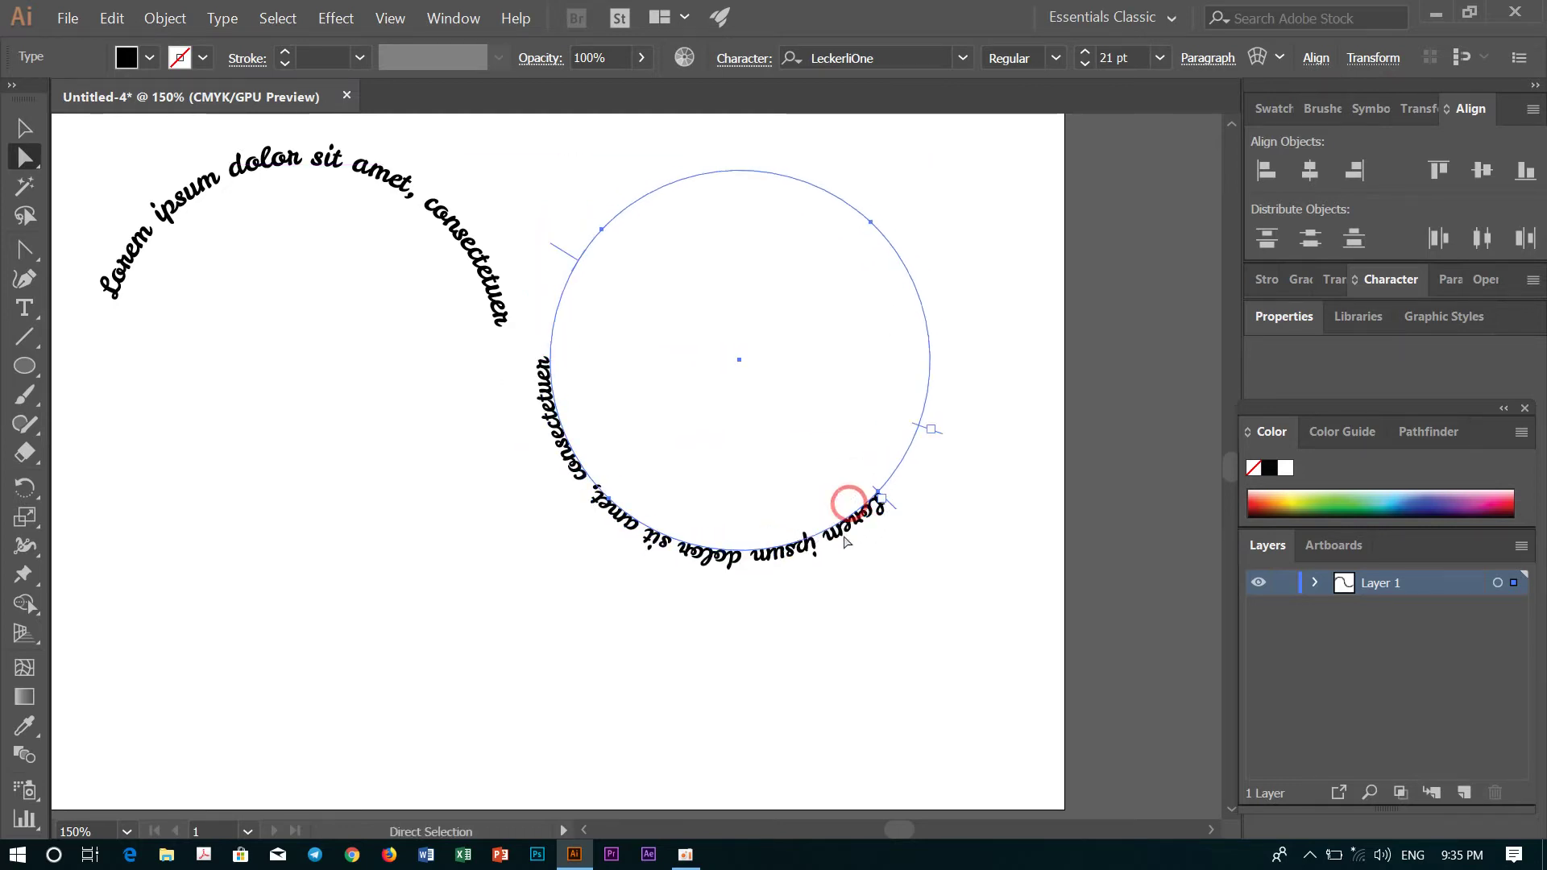
pyautogui.press('v')
pyautogui.click(882, 495)
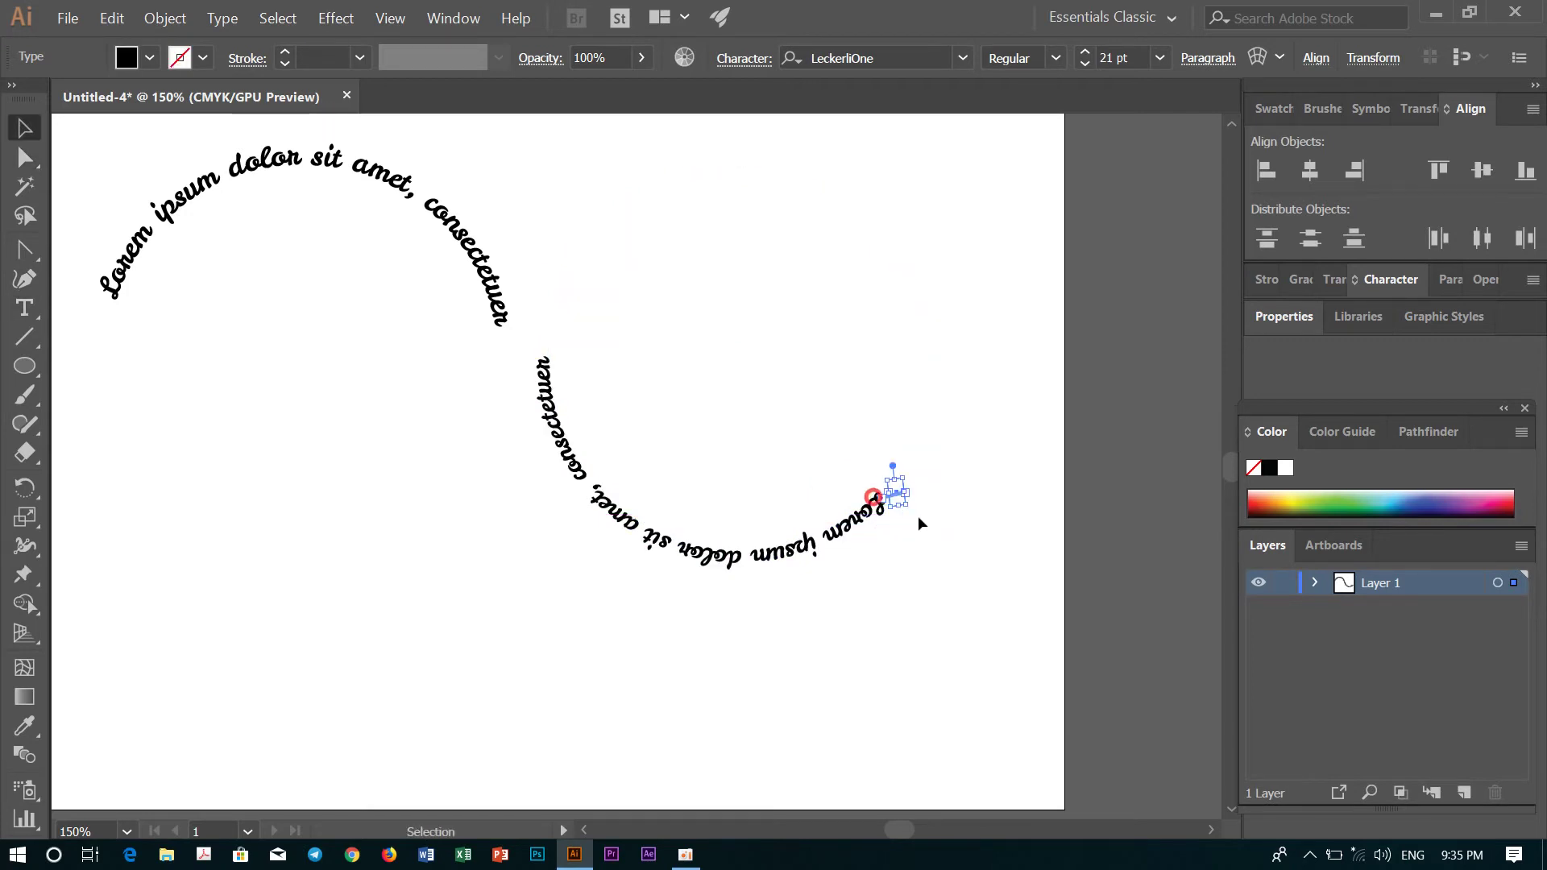
pyautogui.click(877, 503)
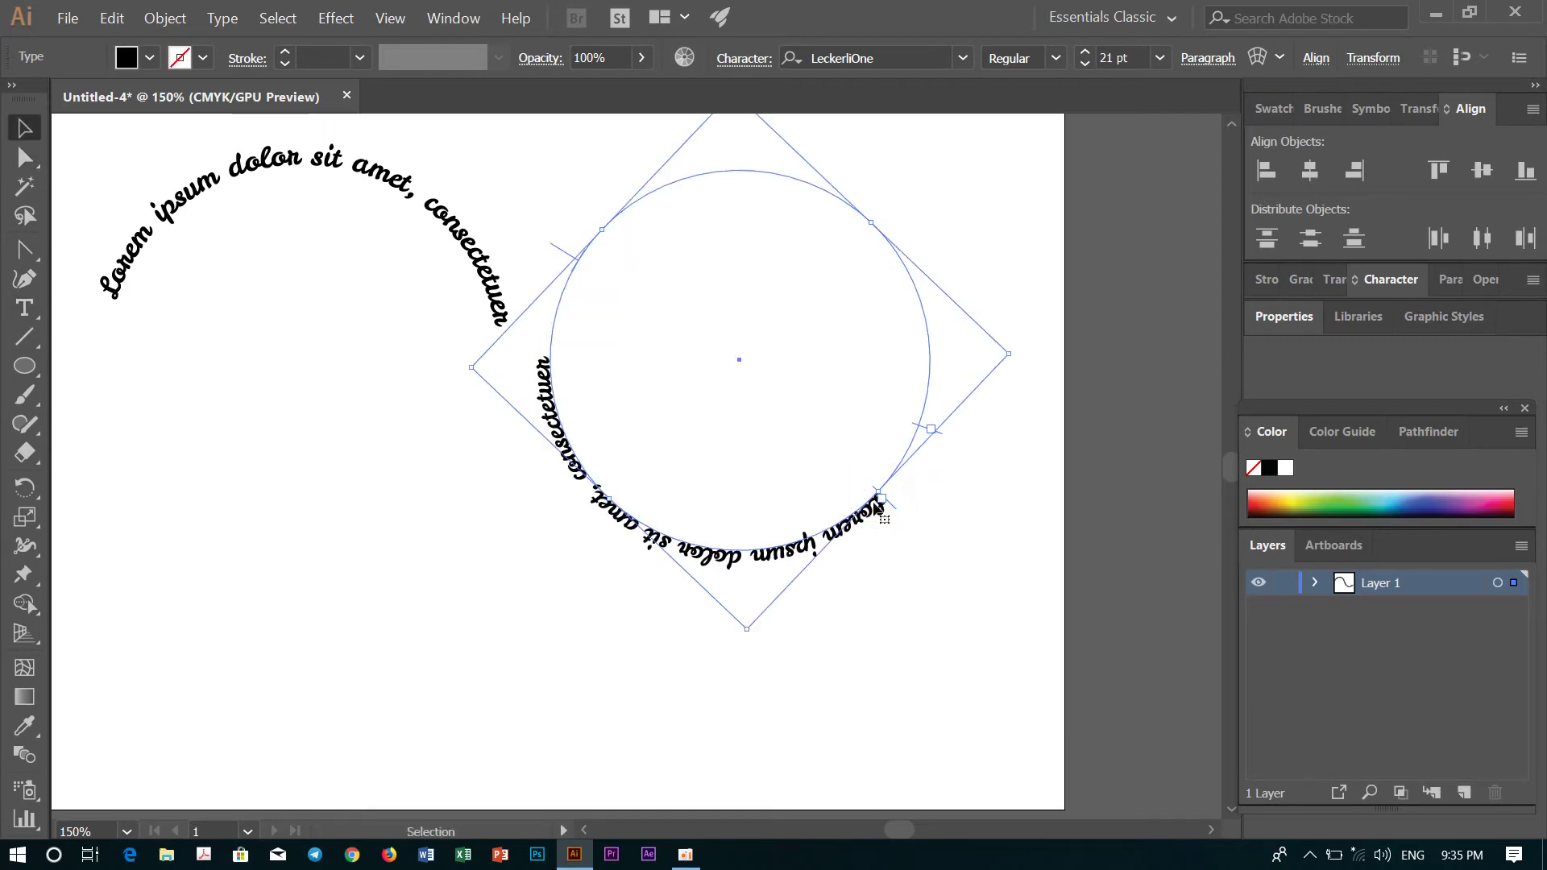
pyautogui.moveTo(881, 498); pyautogui.dragTo(952, 484)
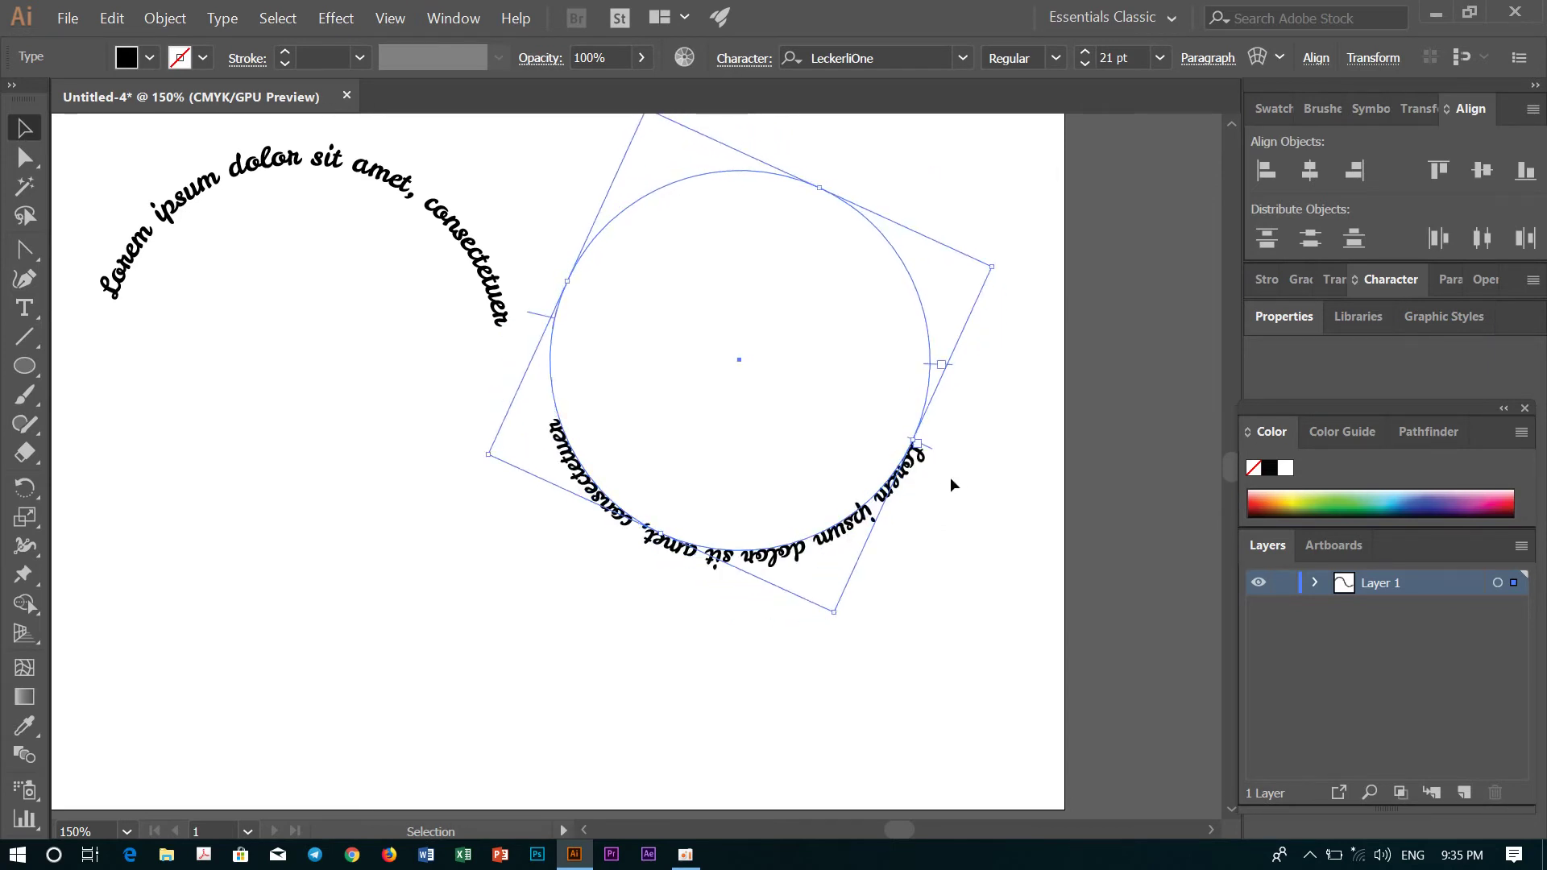
pyautogui.moveTo(1000, 259)
pyautogui.mouseDown()
pyautogui.moveTo(1065, 248)
pyautogui.moveTo(1023, 231)
pyautogui.mouseUp()
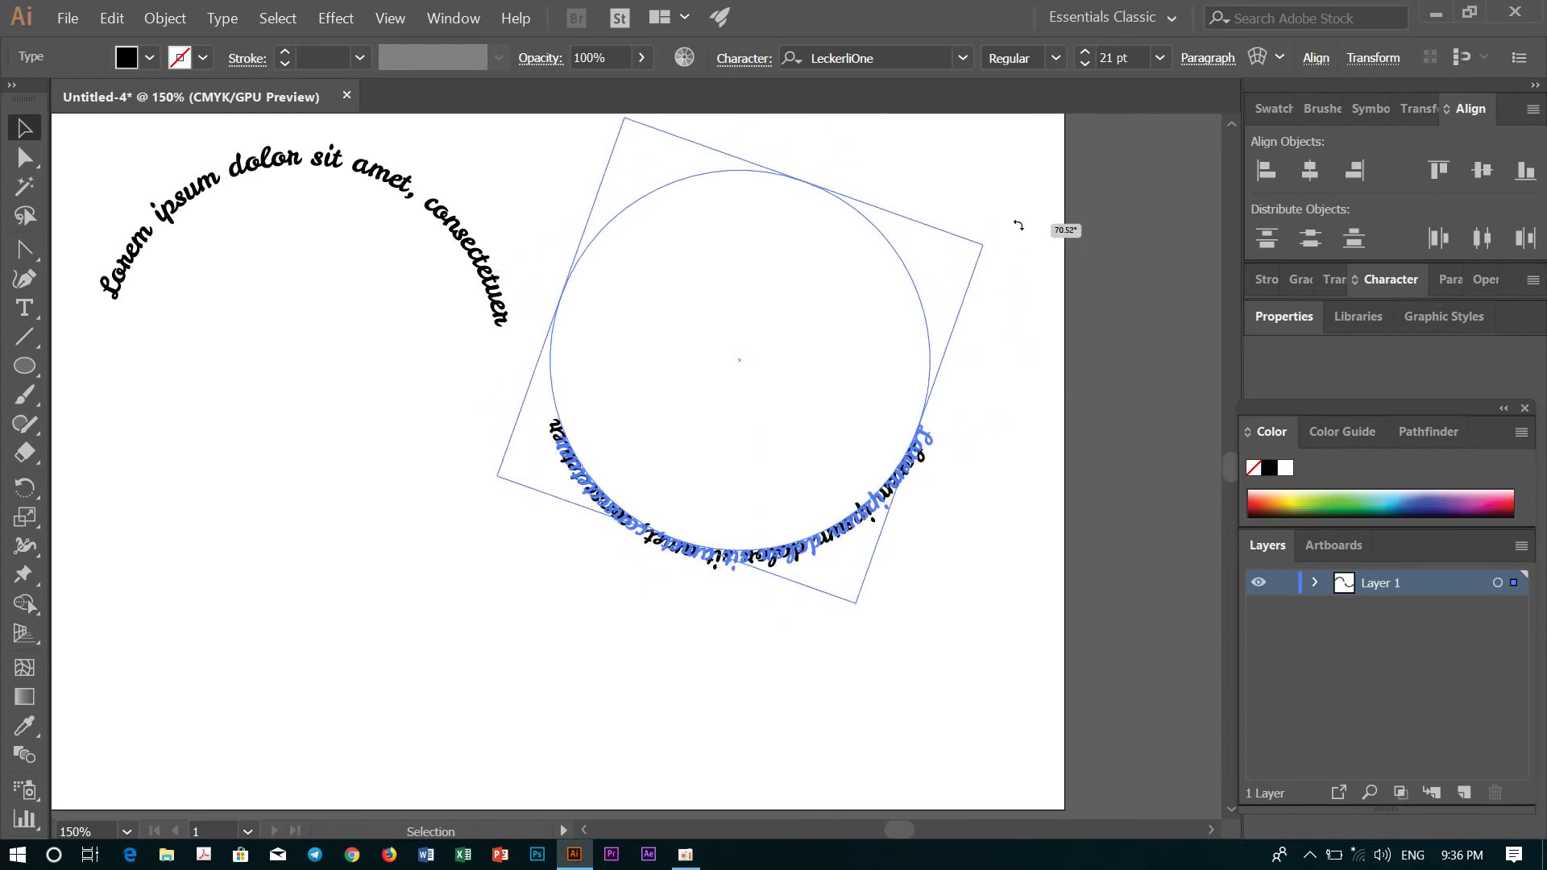
pyautogui.moveTo(1023, 232)
pyautogui.mouseDown()
pyautogui.moveTo(1019, 219)
pyautogui.moveTo(572, 495)
pyautogui.moveTo(931, 291)
pyautogui.mouseUp()
# Step: Join the circular text to the top arc text and centre both on the artboard
pyautogui.click(960, 407)
pyautogui.moveTo(879, 493); pyautogui.dragTo(436, 476)
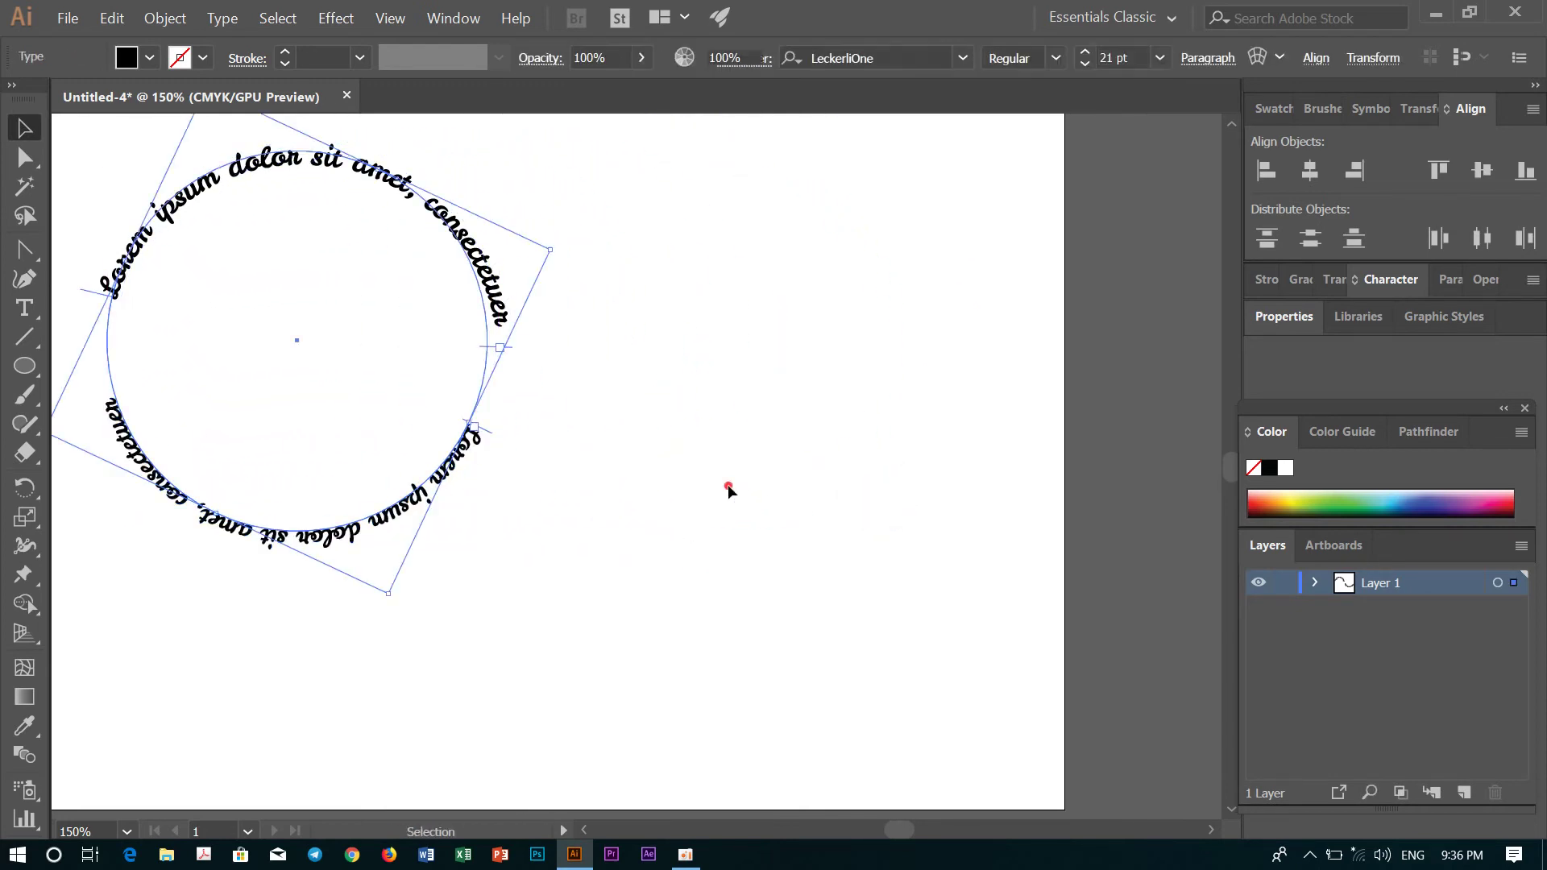
pyautogui.moveTo(671, 605); pyautogui.dragTo(394, 359)
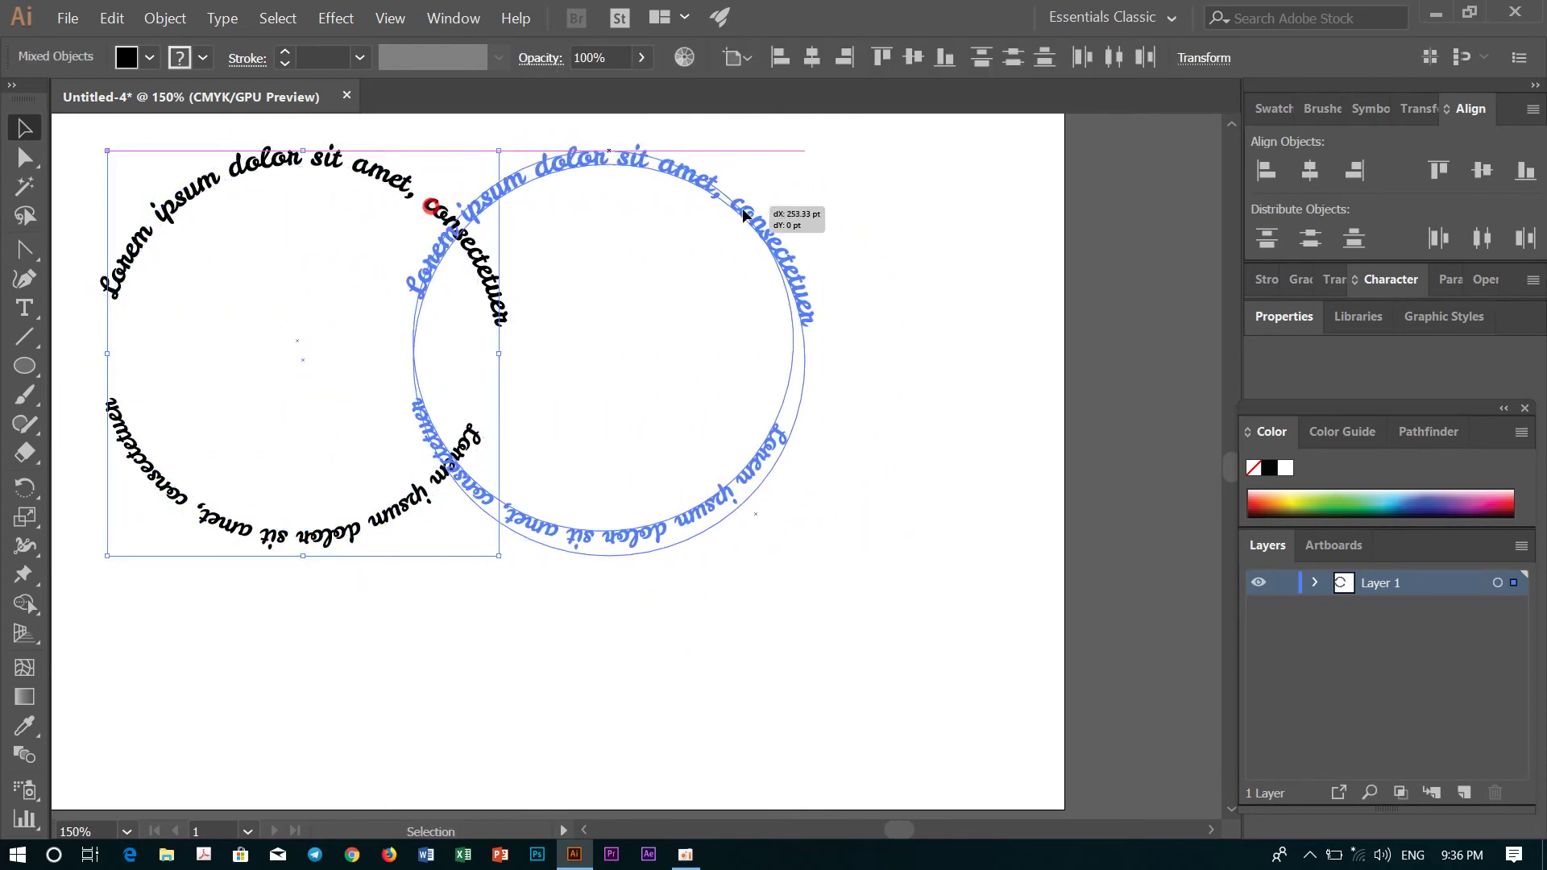
pyautogui.moveTo(429, 209); pyautogui.dragTo(810, 274)
pyautogui.click(1003, 362)
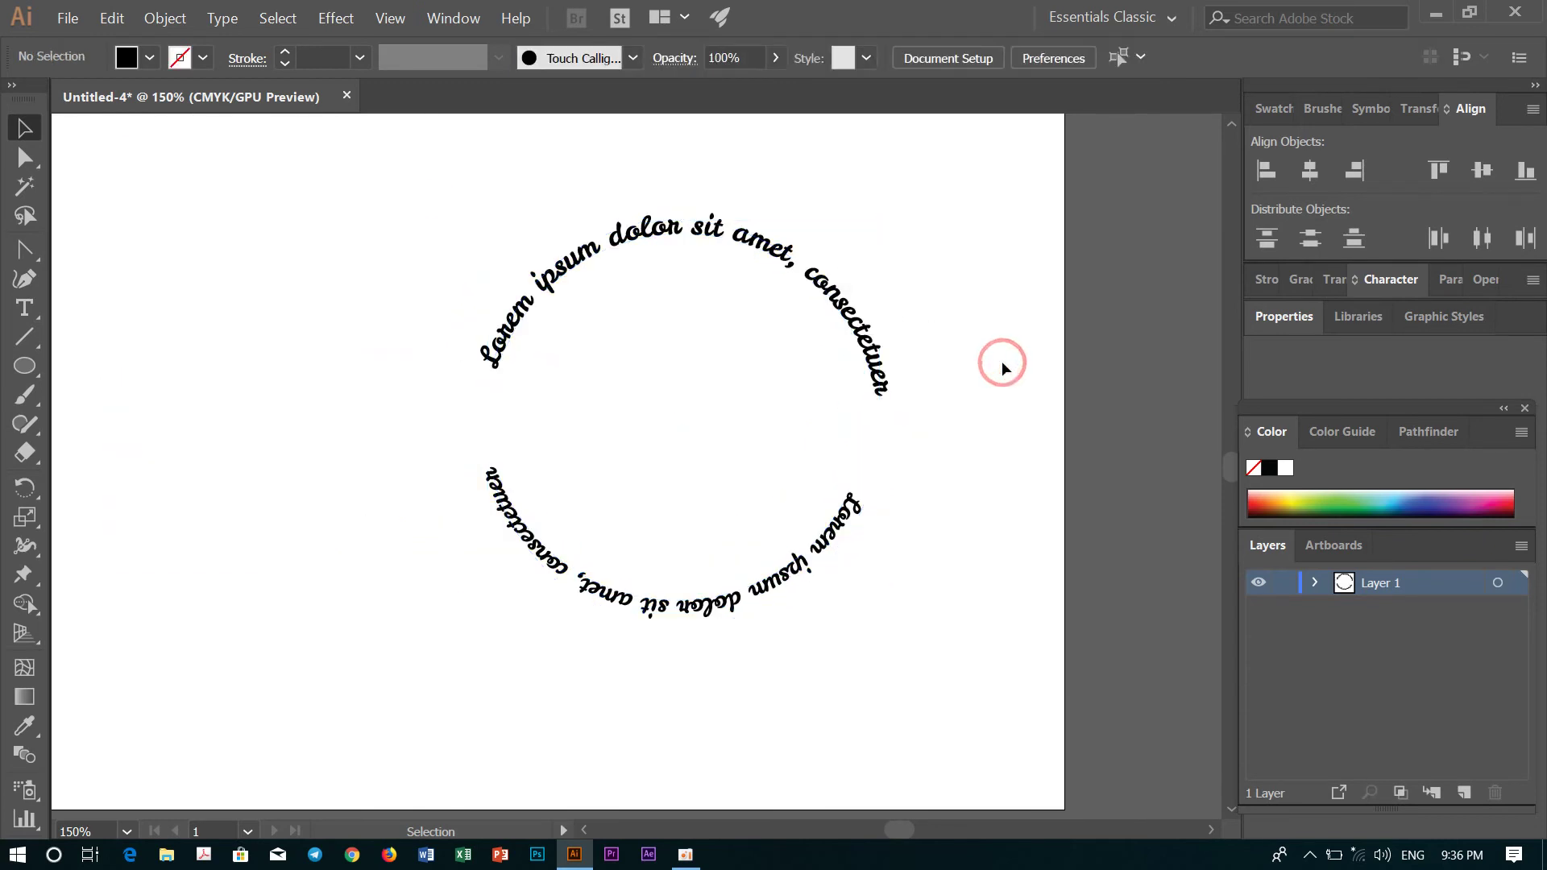
# Step: Select the text ring and try several horizontal align-to-artboard options
pyautogui.click(660, 471)
pyautogui.click(472, 264)
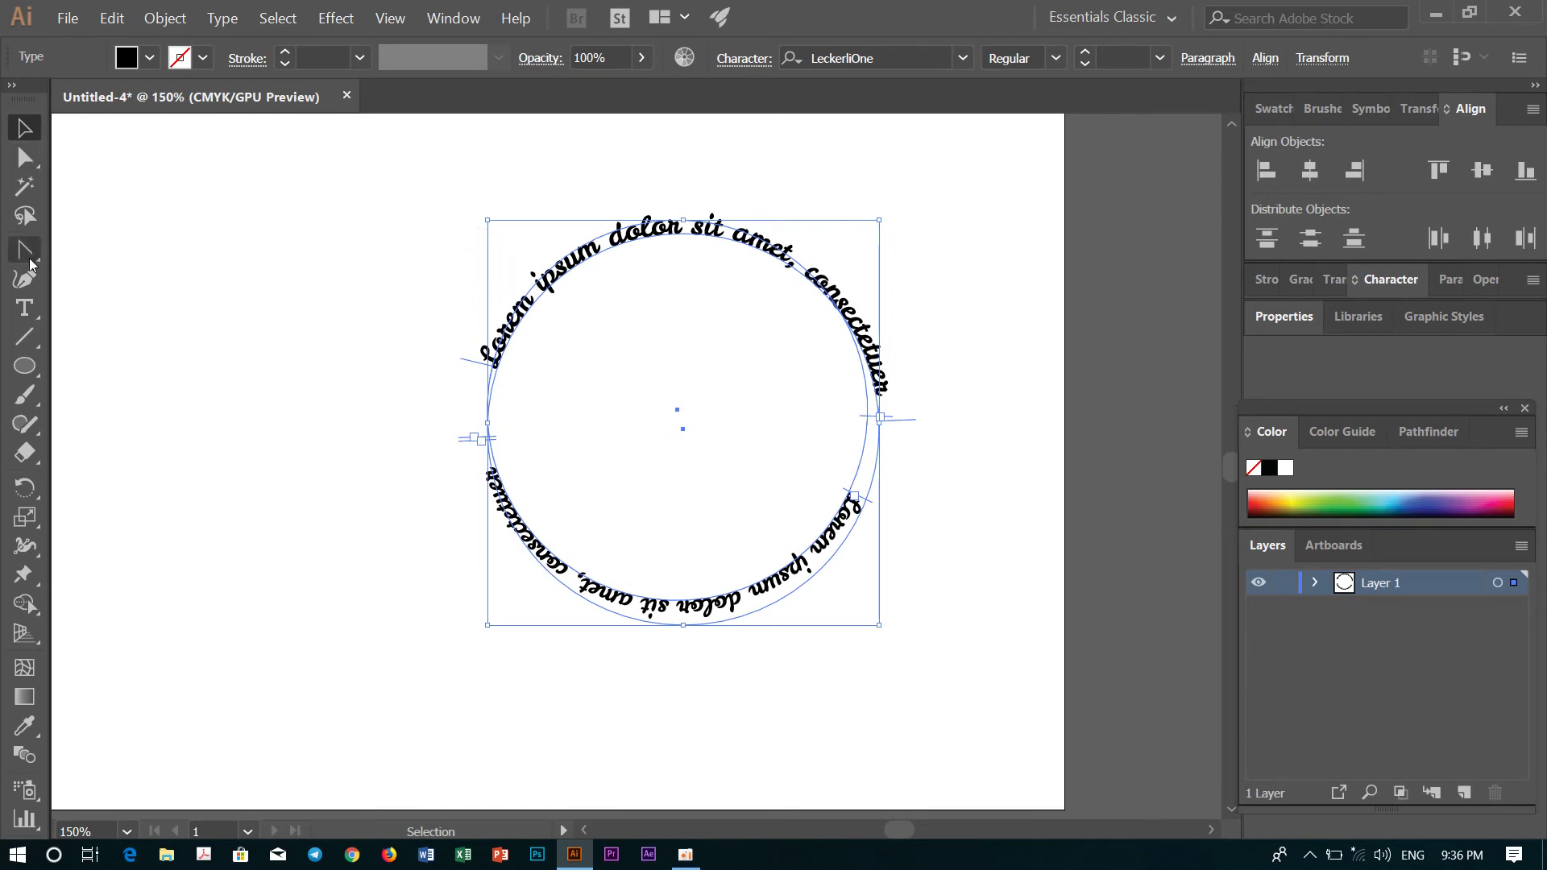
pyautogui.click(25, 307)
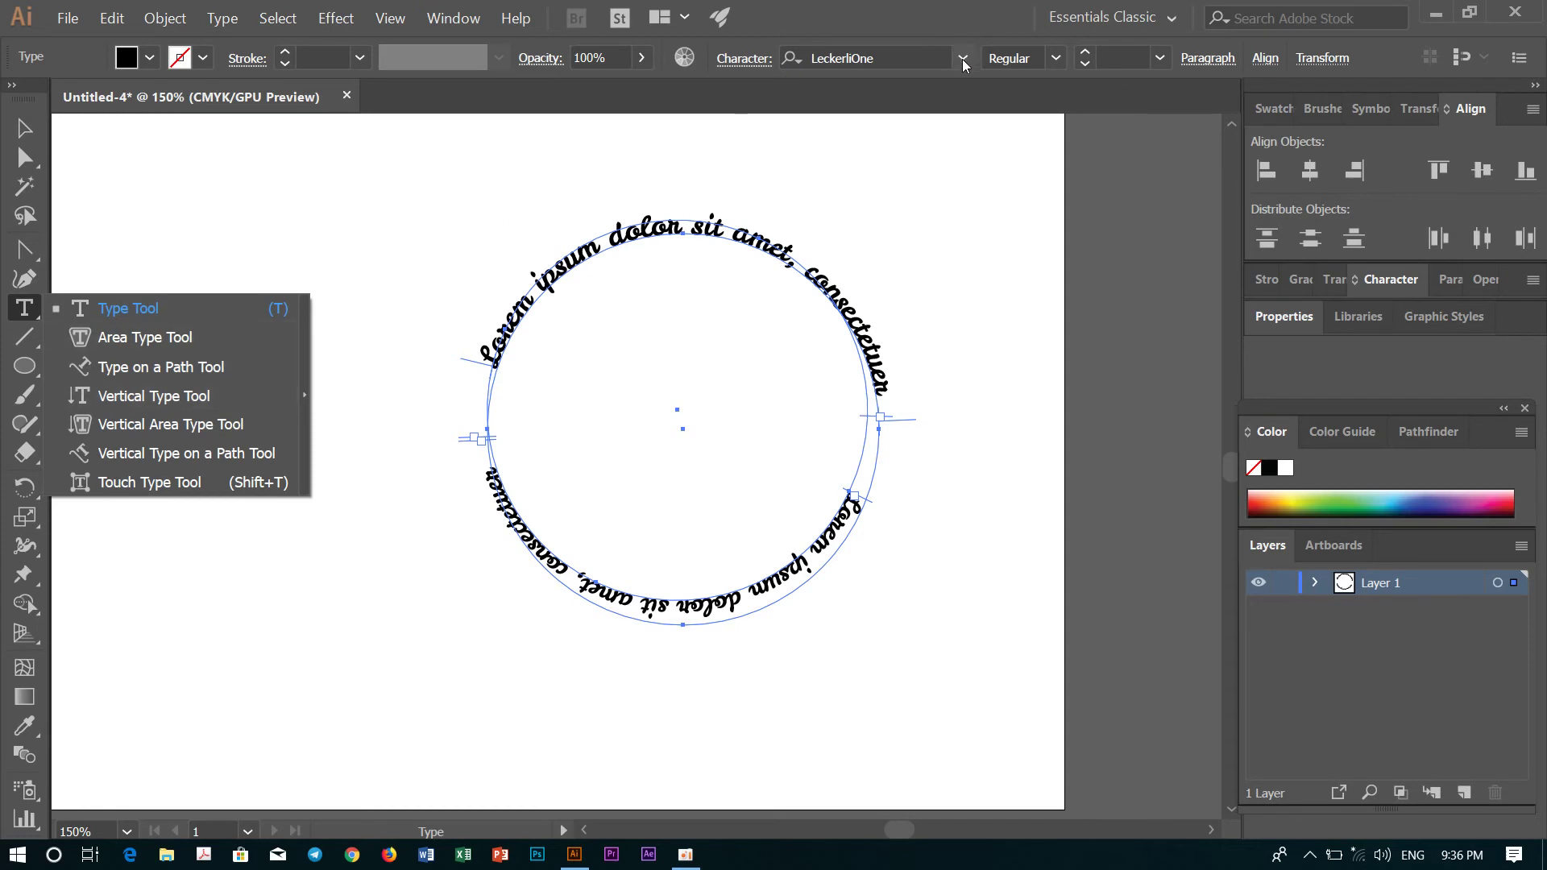
pyautogui.click(1266, 65)
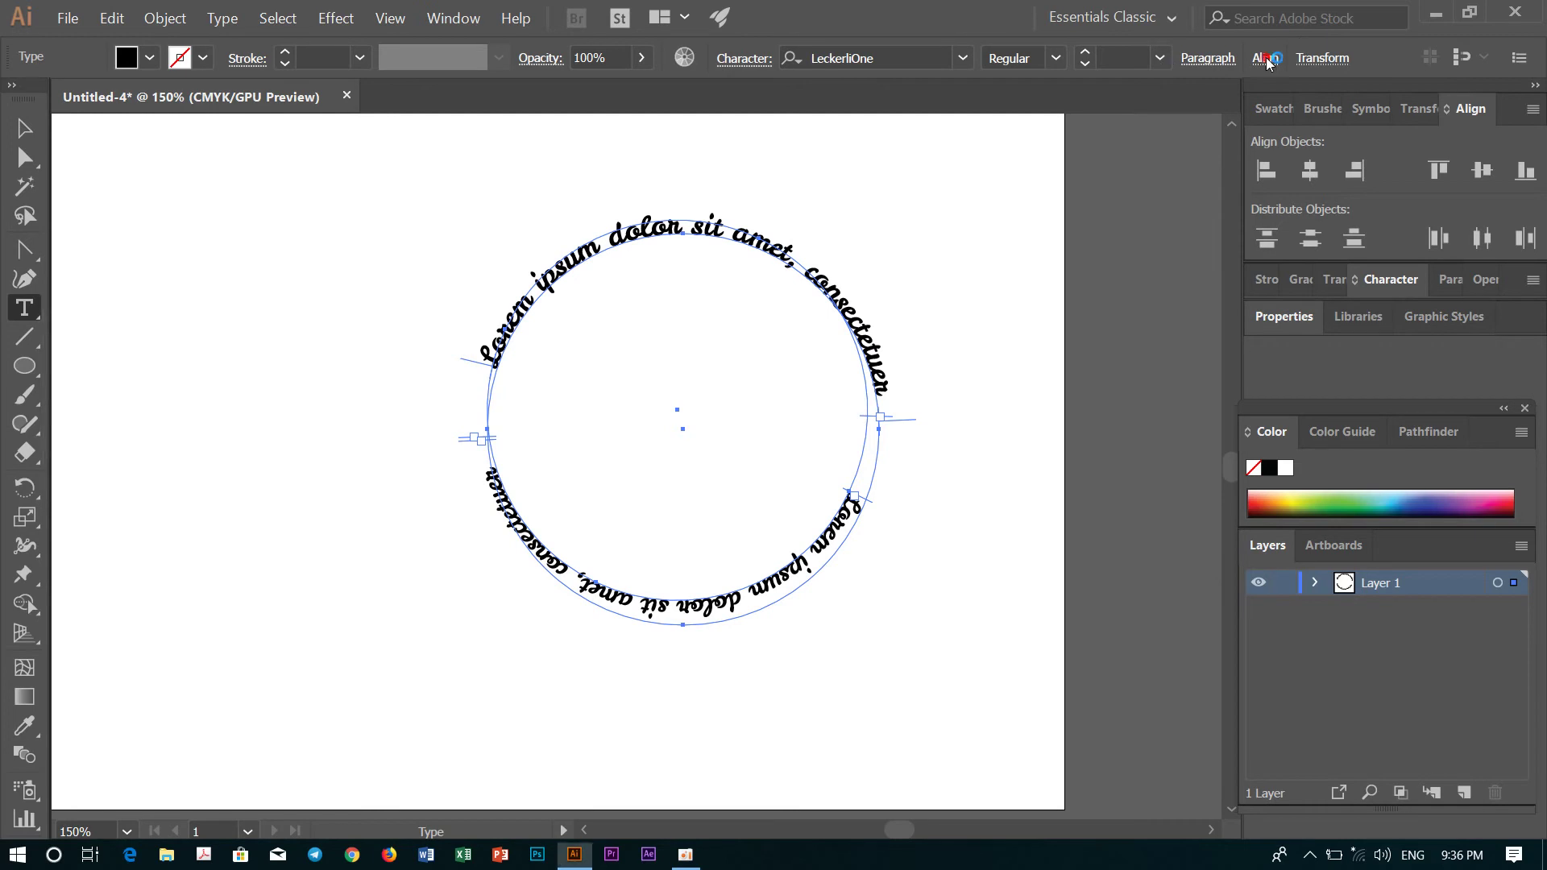
pyautogui.click(1365, 137)
pyautogui.click(1314, 173)
pyautogui.click(1267, 172)
pyautogui.click(1352, 171)
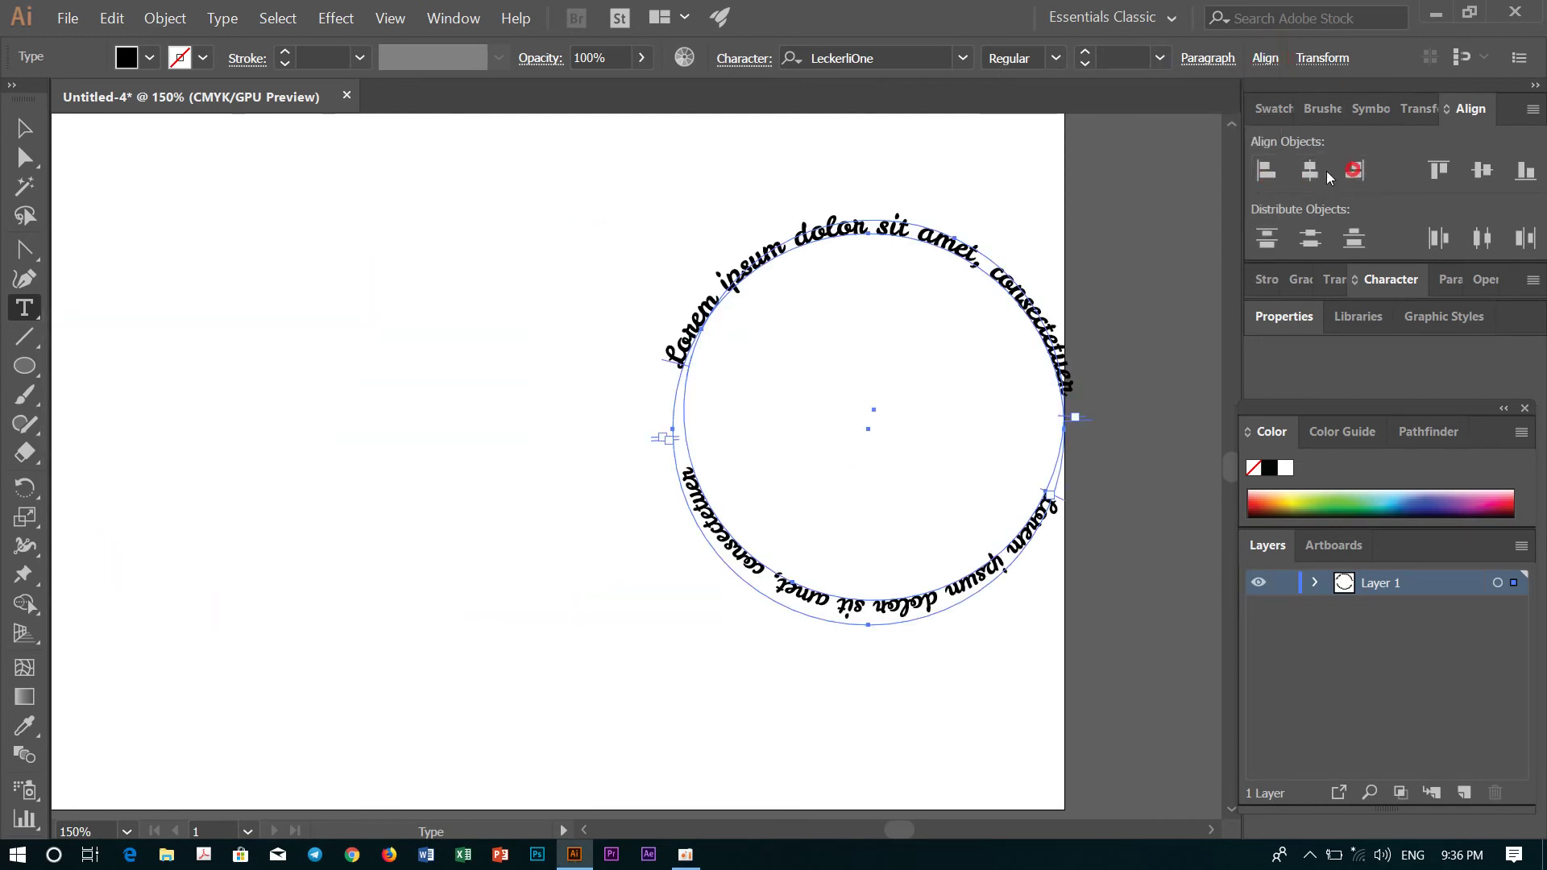
pyautogui.click(1267, 171)
# Step: Align the ring vertically, finishing against the artboard's top edge
pyautogui.click(1473, 170)
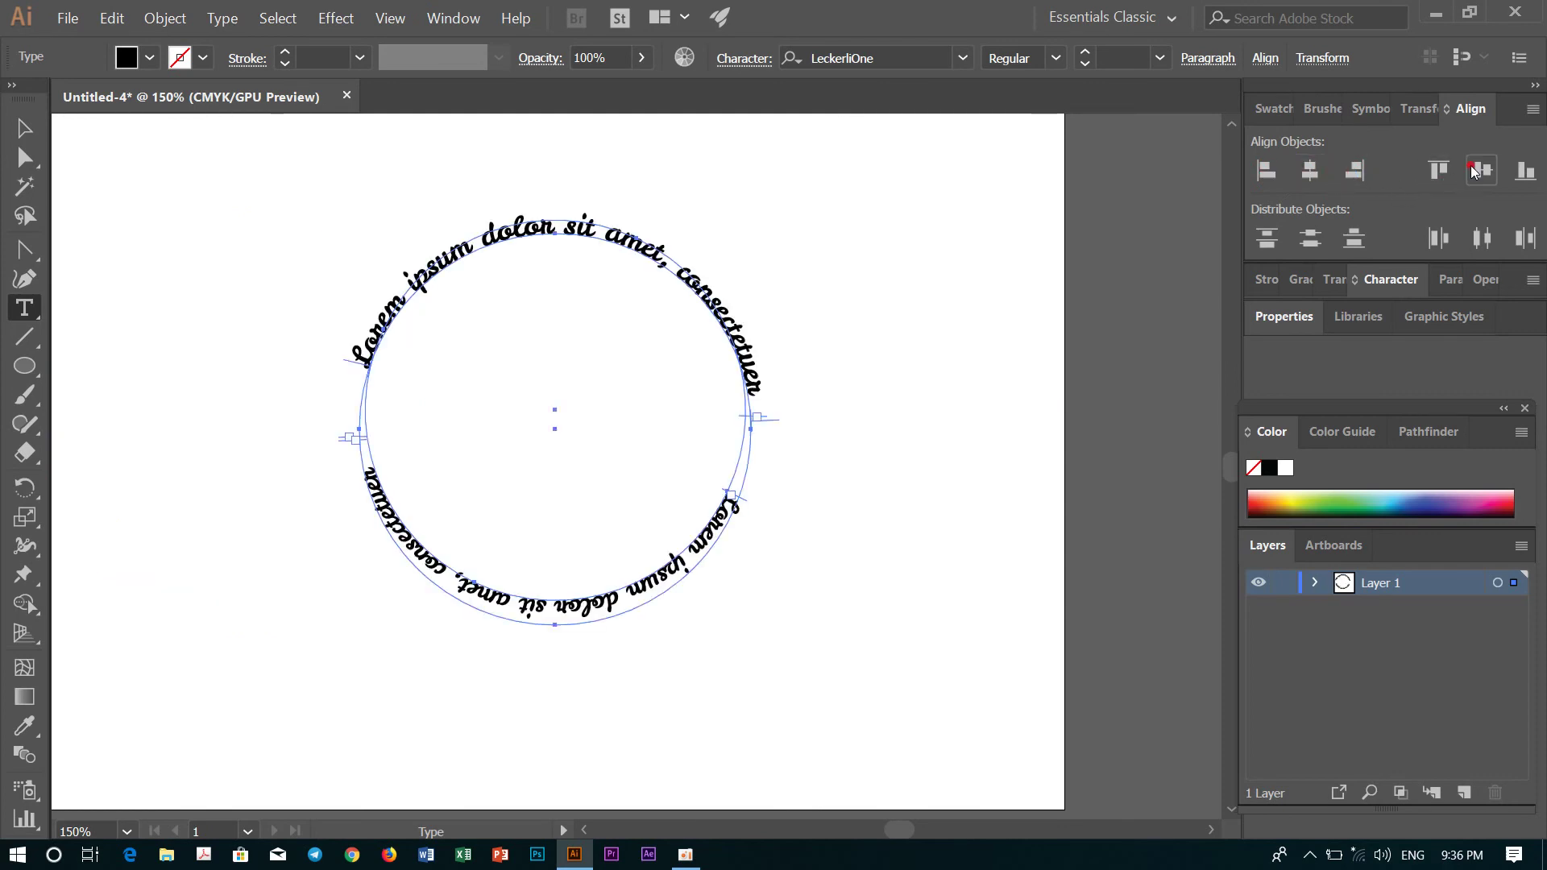
pyautogui.click(1439, 169)
pyautogui.click(1525, 170)
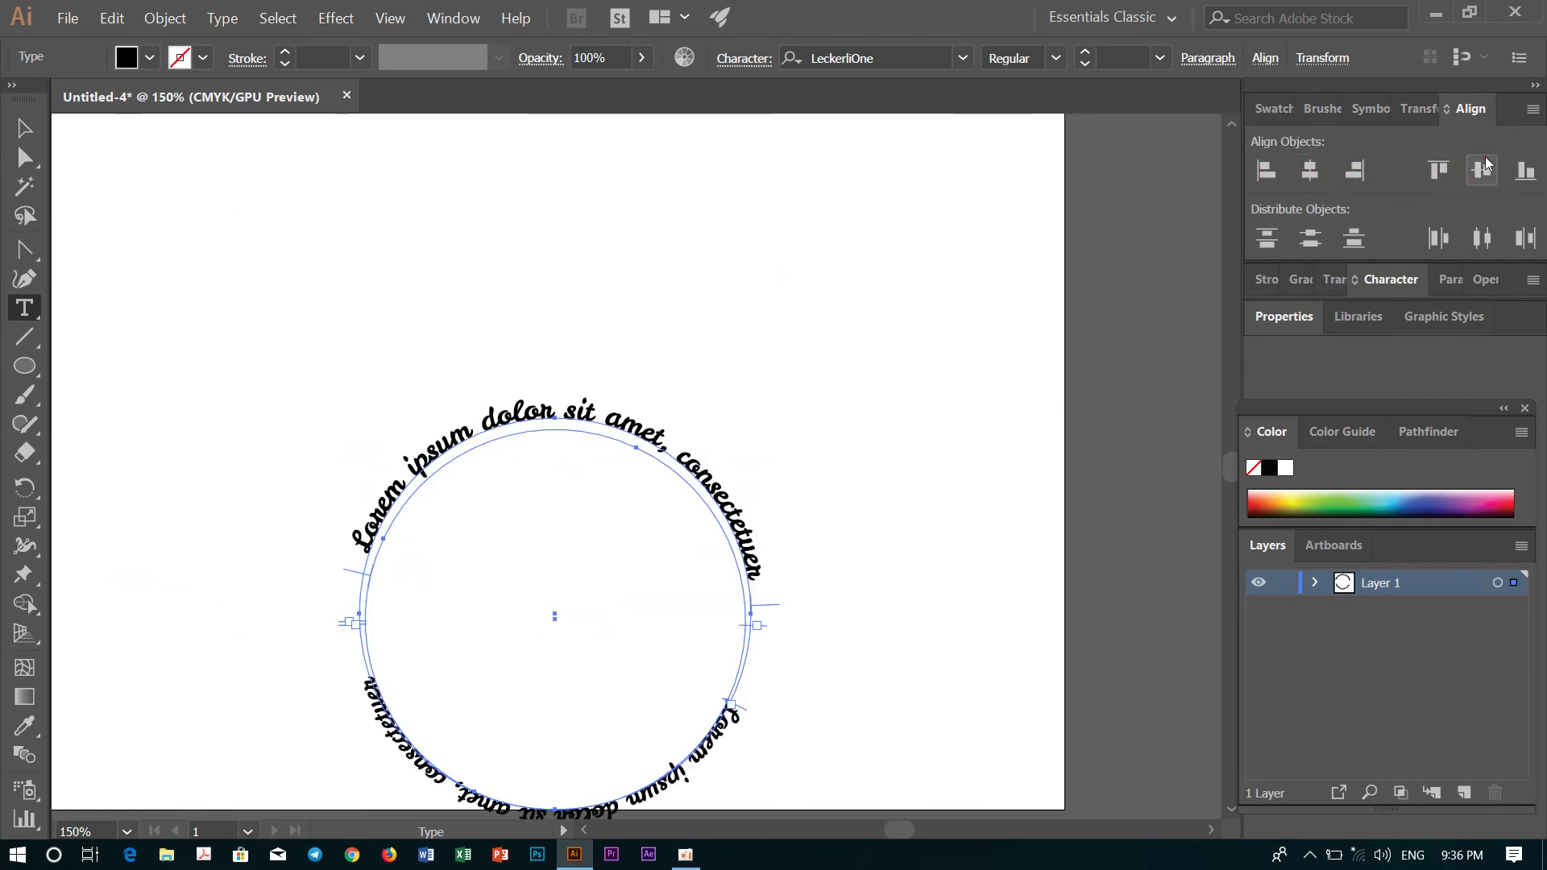
pyautogui.click(1441, 170)
# Step: Centre the ring horizontally, set its font to Arial, and make the Lorem ipsum text Bold
pyautogui.click(1266, 171)
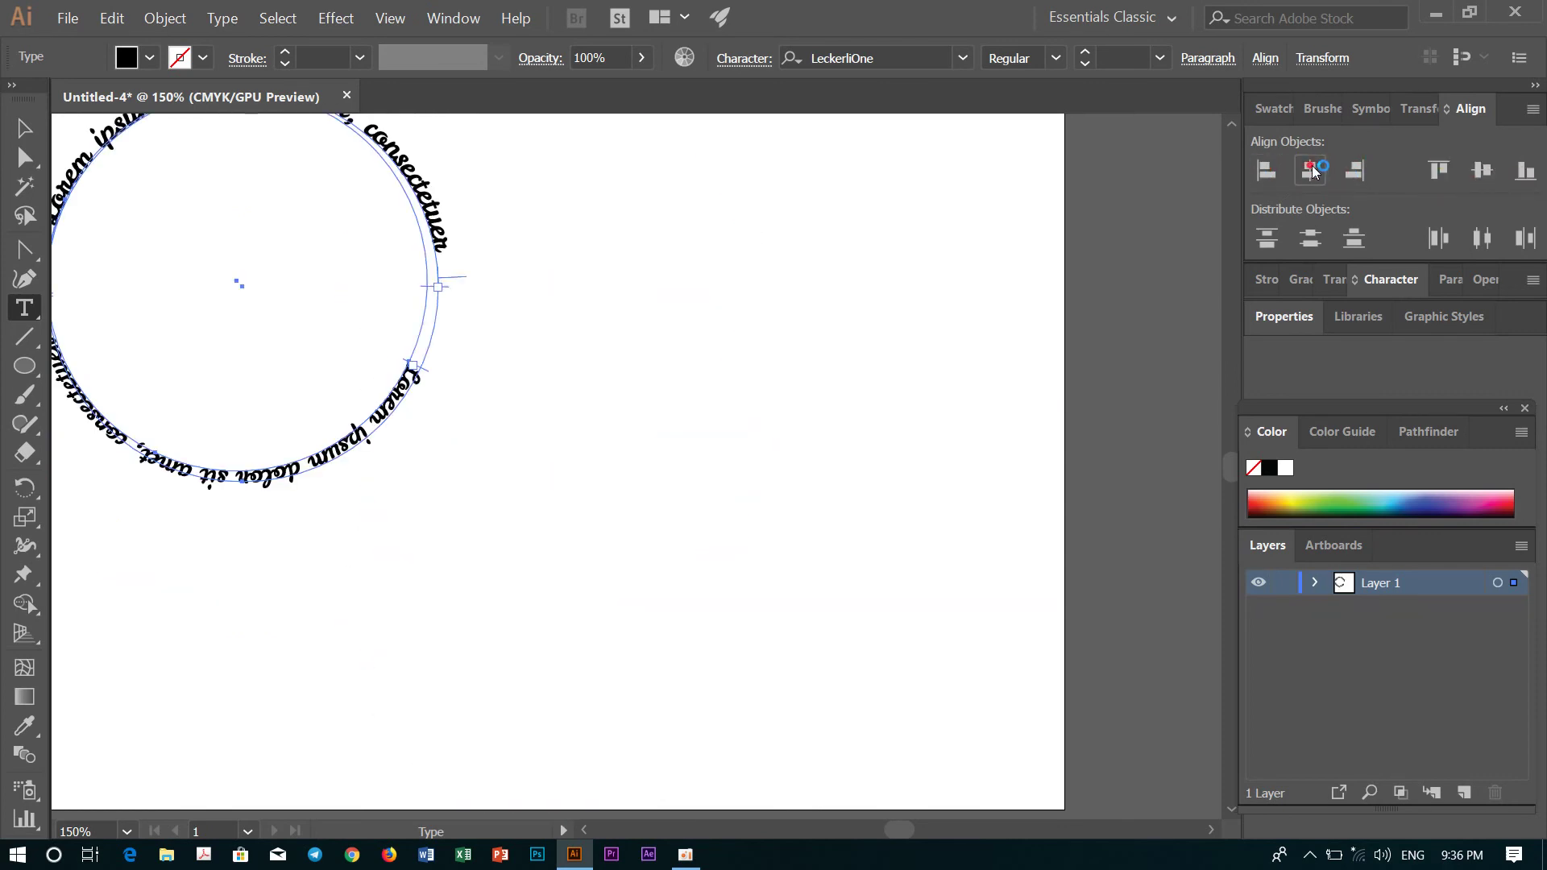
pyautogui.click(1313, 171)
pyautogui.click(1055, 58)
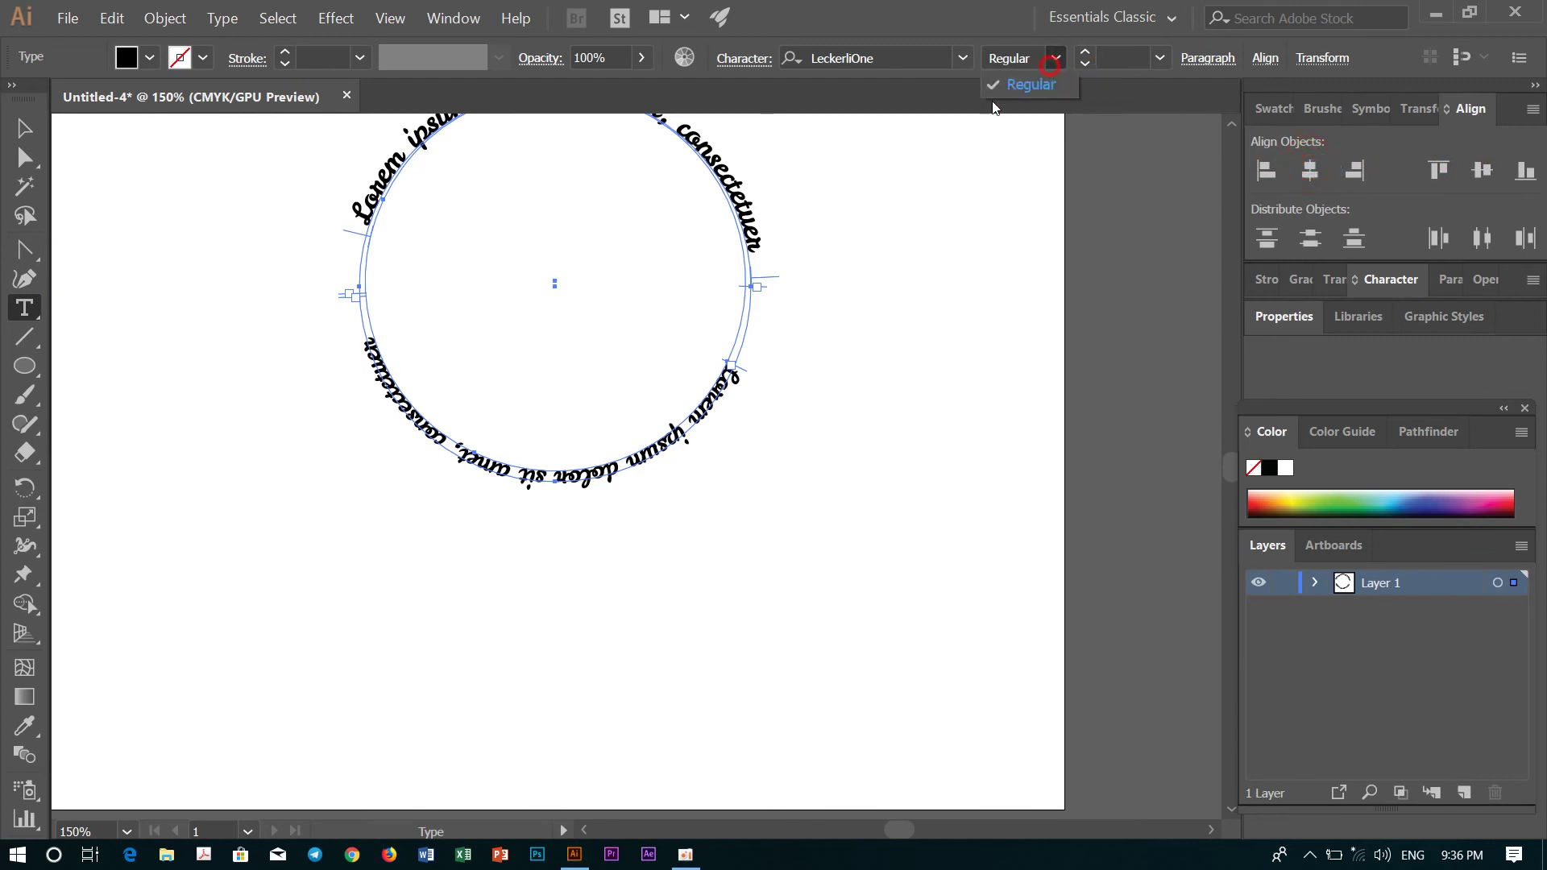
pyautogui.click(961, 63)
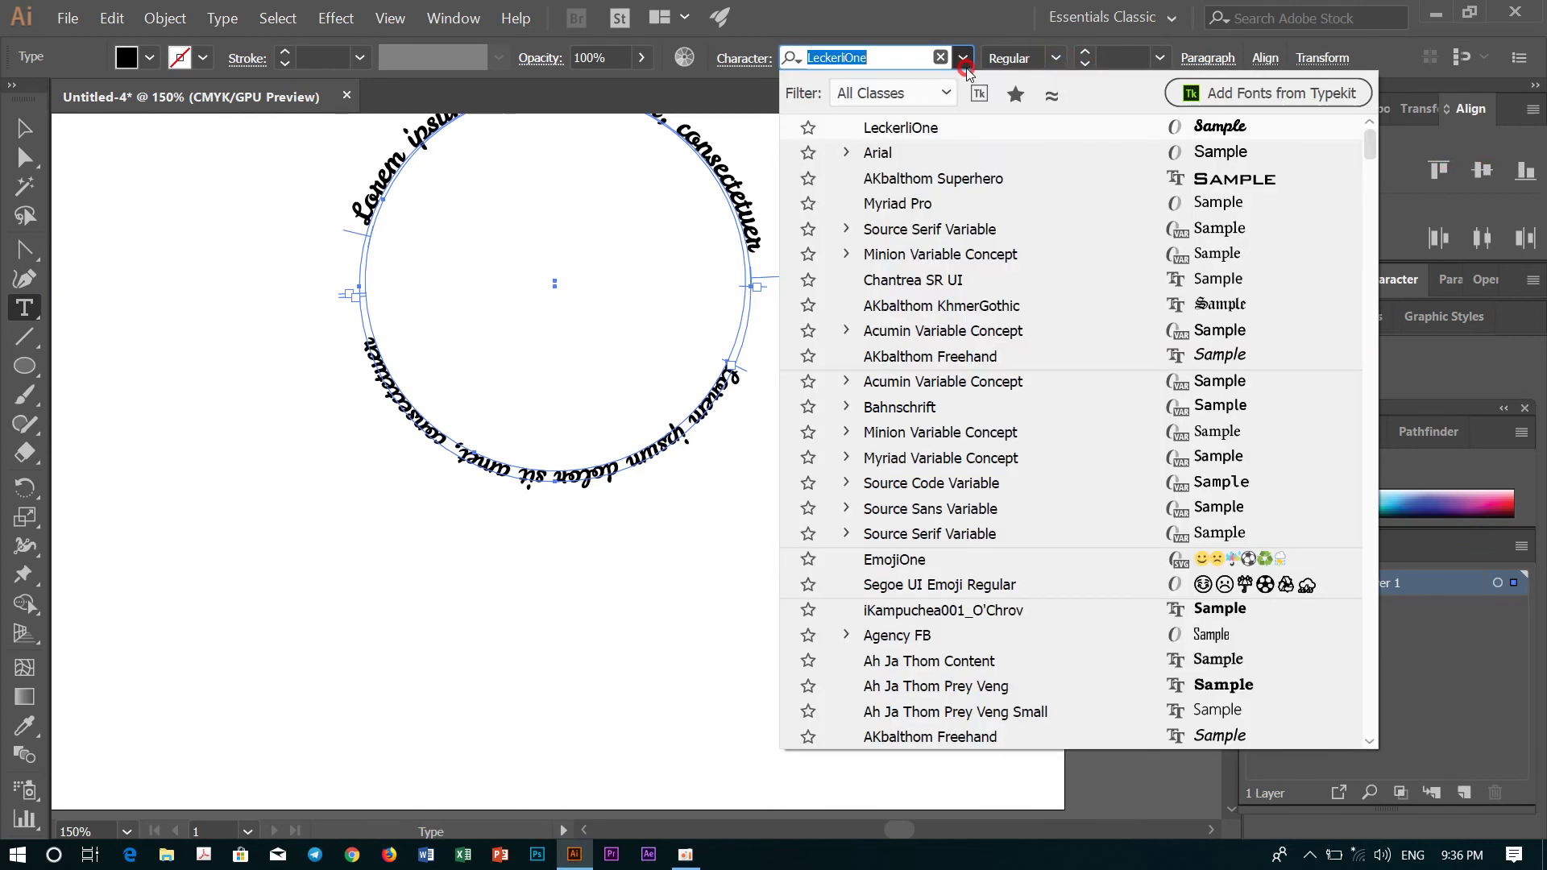
pyautogui.click(935, 158)
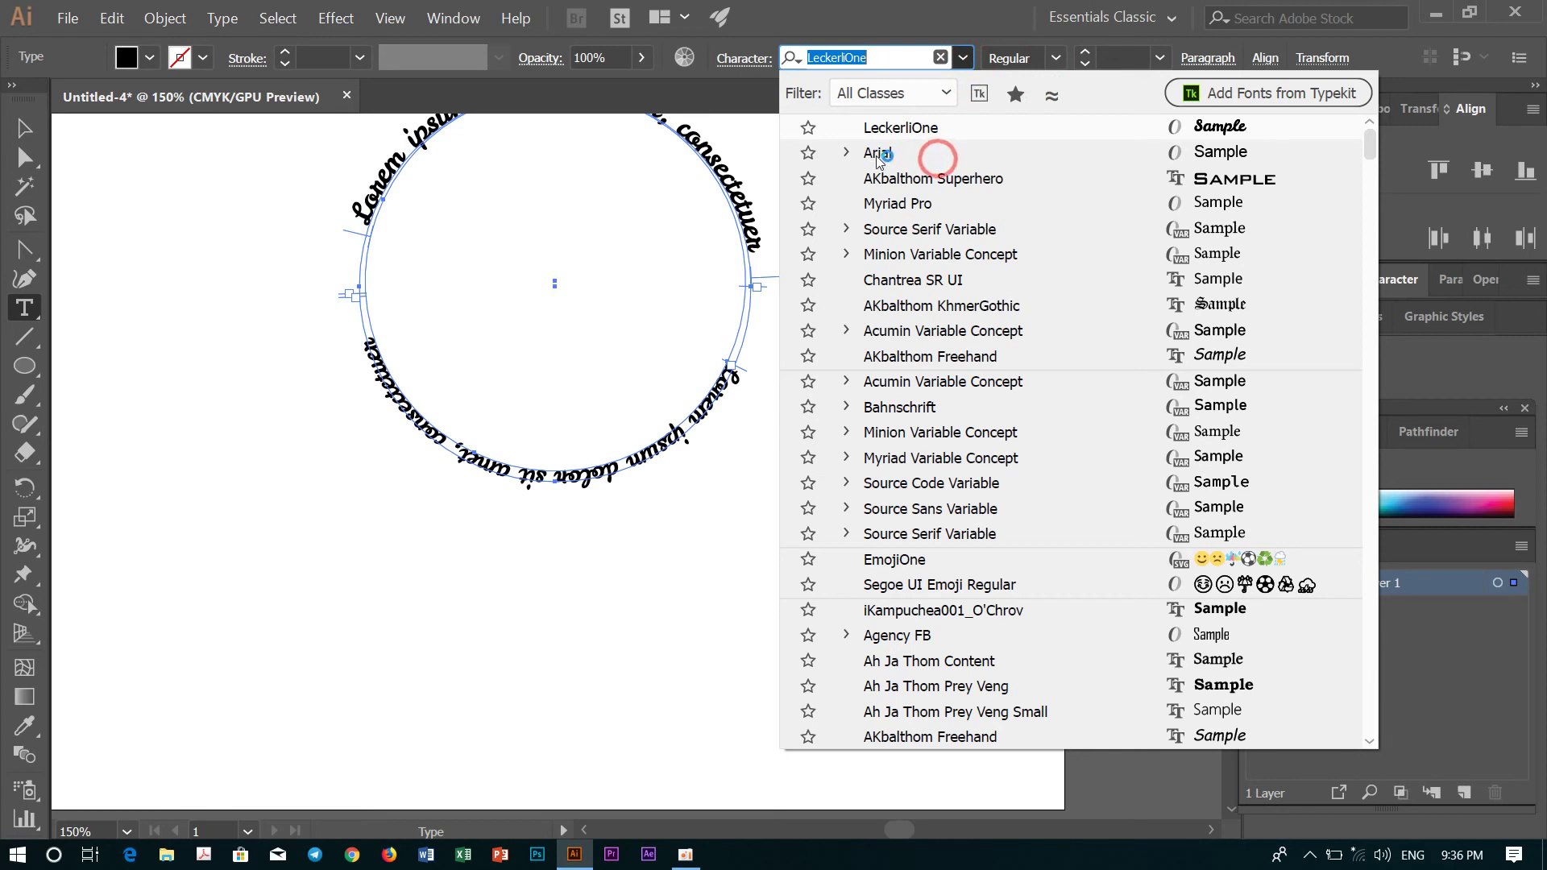
pyautogui.click(873, 152)
pyautogui.click(1053, 58)
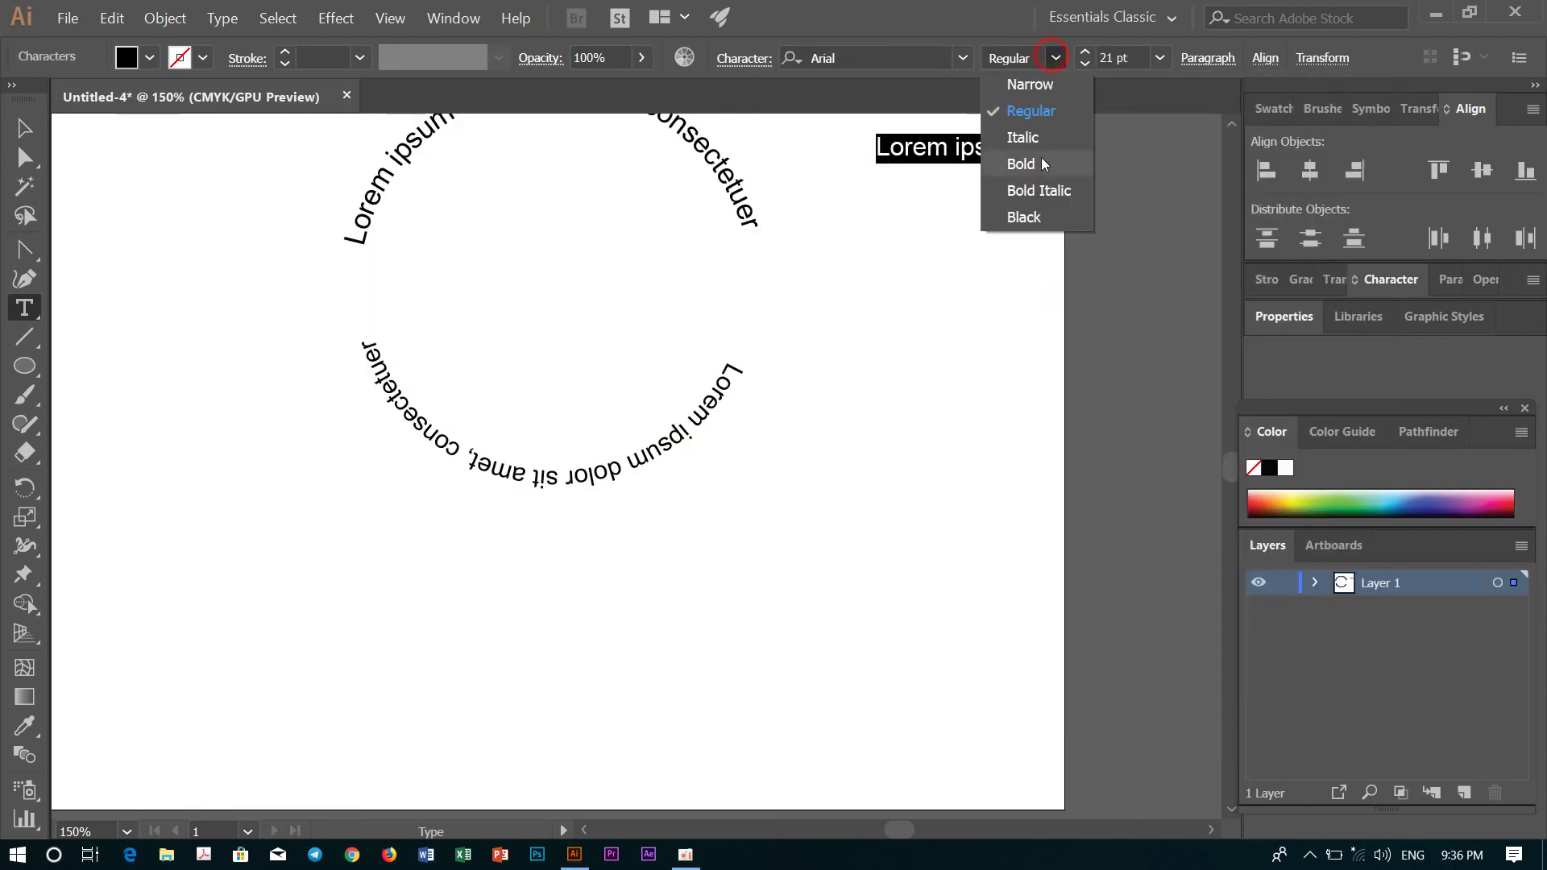
pyautogui.click(1021, 164)
pyautogui.click(763, 297)
# Step: Make all of the lower circular text Arial Bold
pyautogui.click(718, 364)
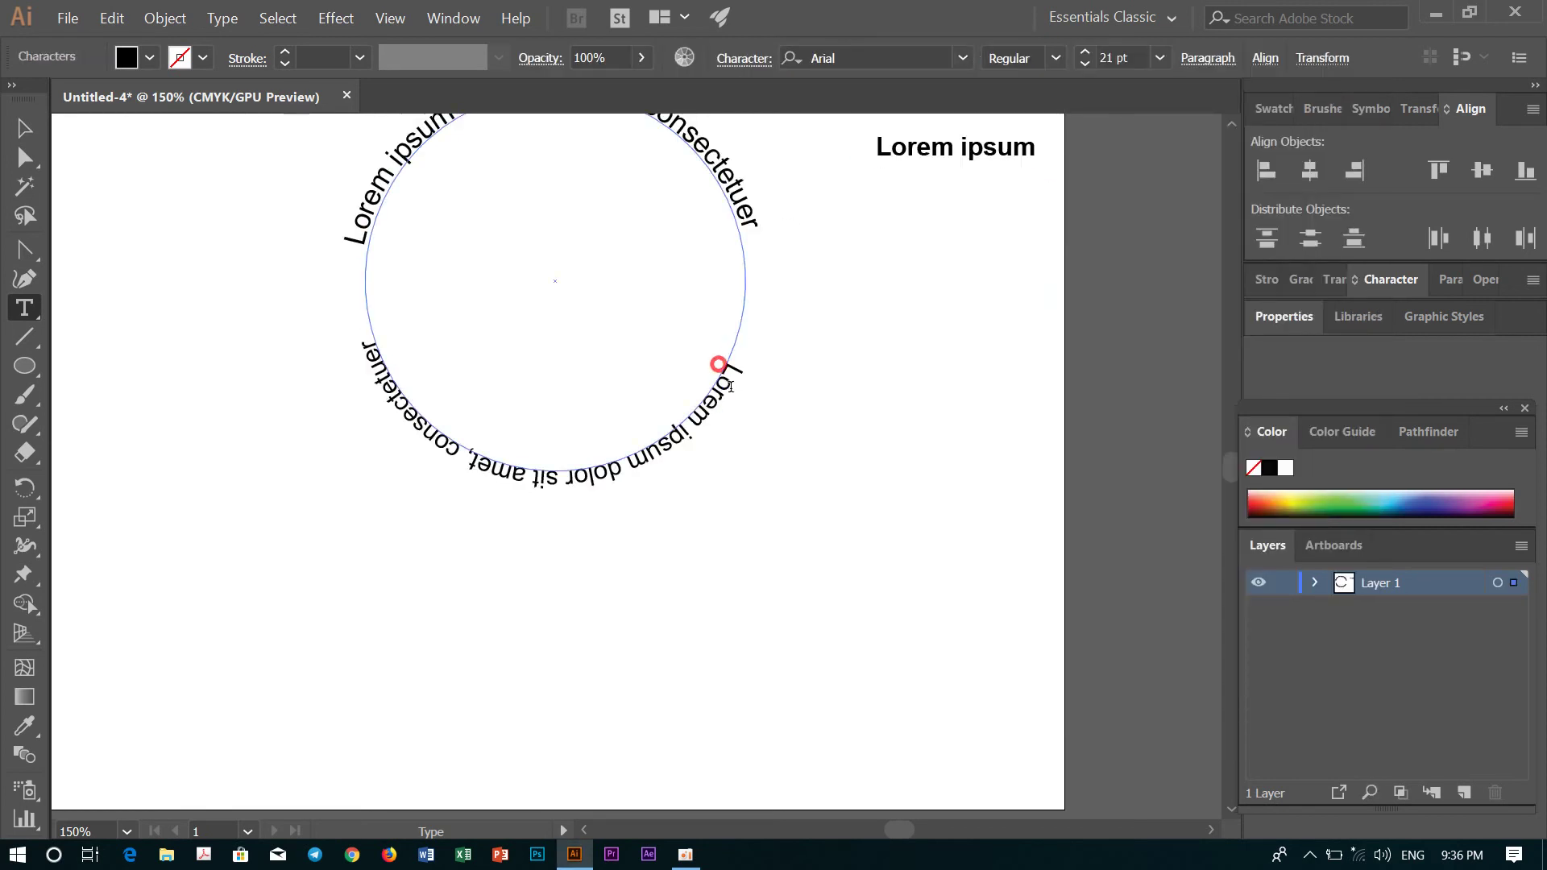
pyautogui.tripleClick(732, 394)
pyautogui.click(1053, 58)
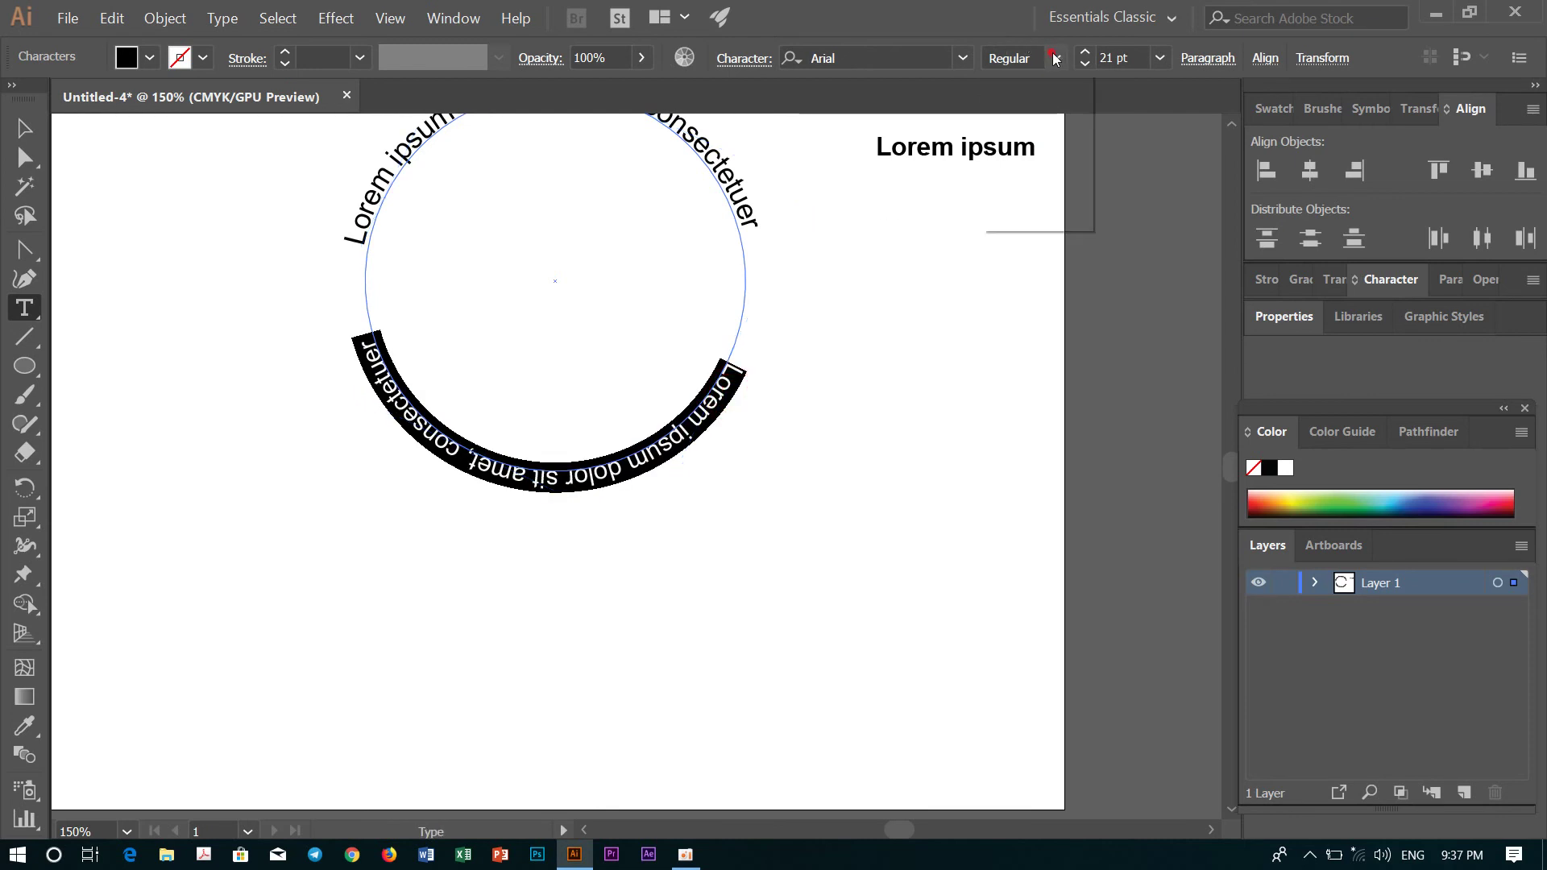
pyautogui.click(1023, 164)
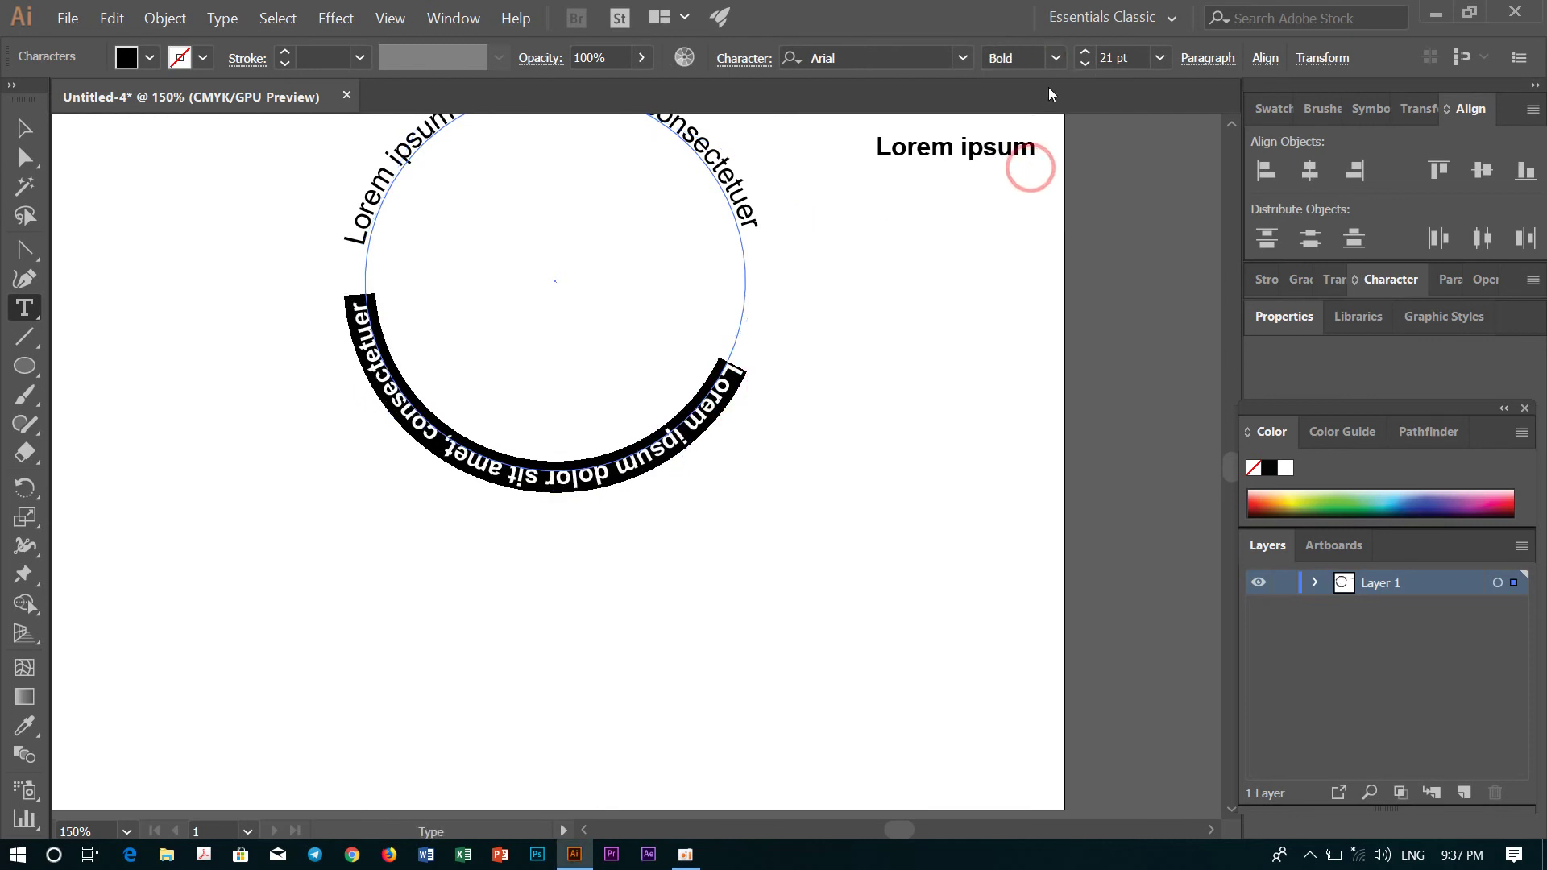
pyautogui.click(20, 128)
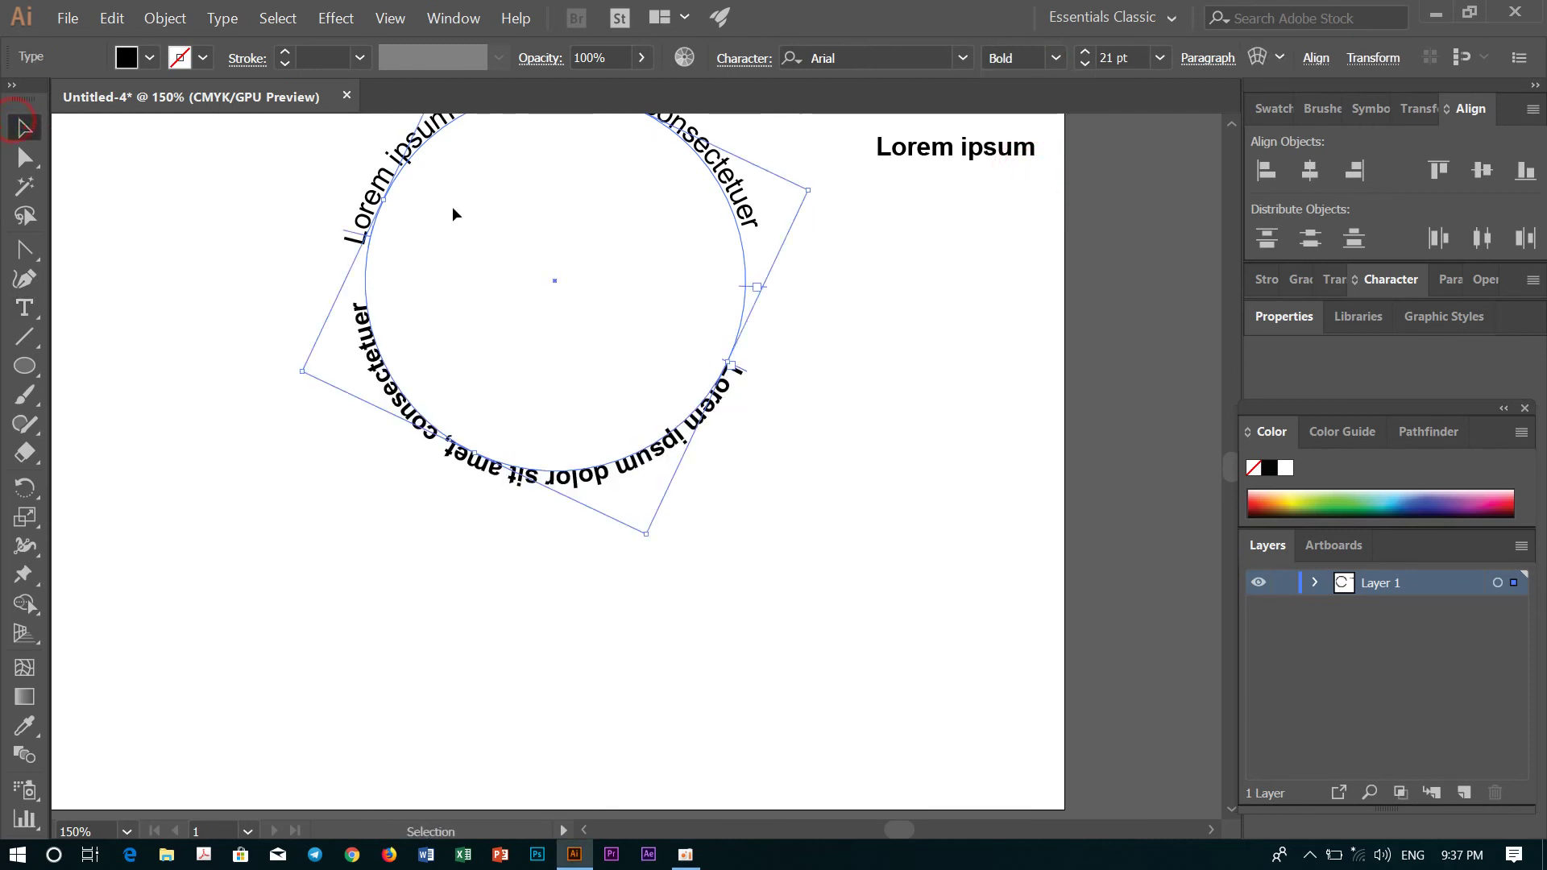
# Step: Delete the text ring
pyautogui.click(385, 142)
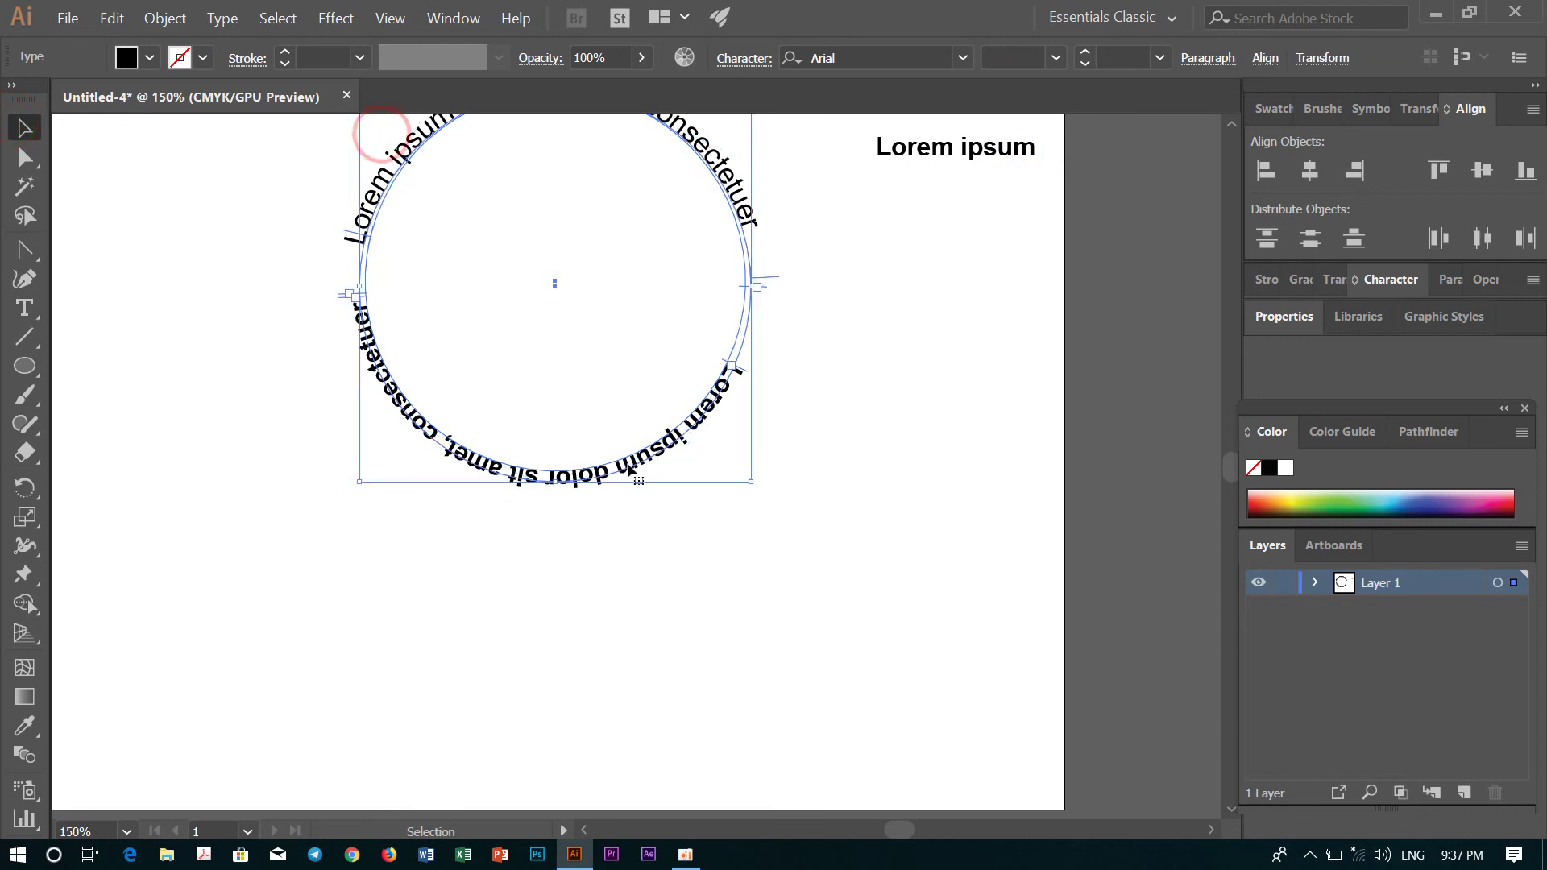
pyautogui.moveTo(626, 466); pyautogui.dragTo(620, 554)
pyautogui.press('Delete')
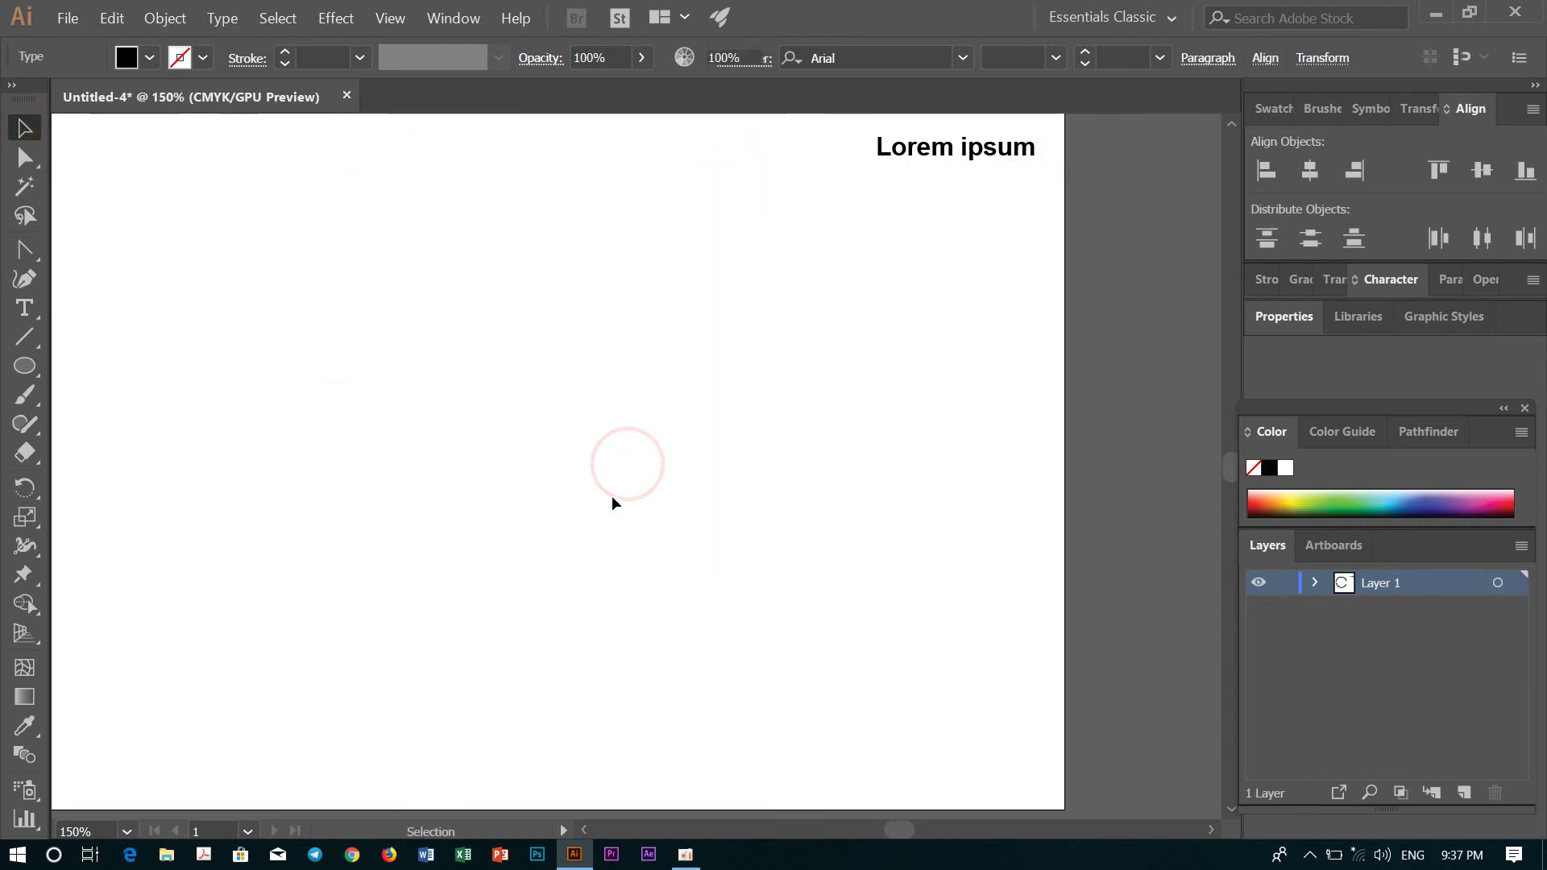
# Step: Delete the bold Lorem ipsum text, leaving the artboard blank
pyautogui.moveTo(911, 143); pyautogui.dragTo(651, 446)
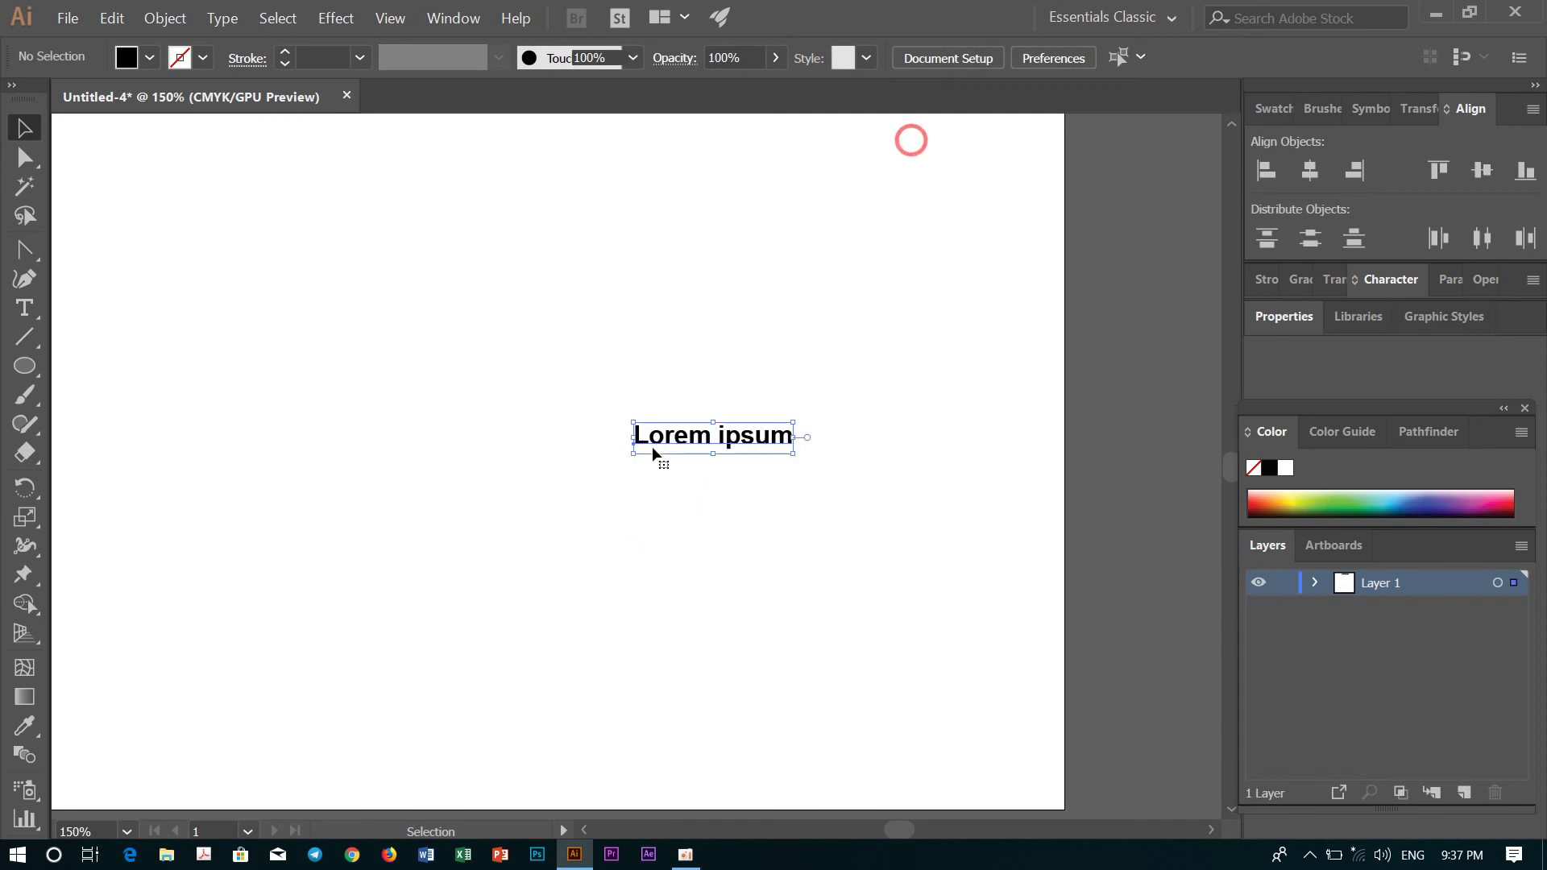
pyautogui.press('Delete')
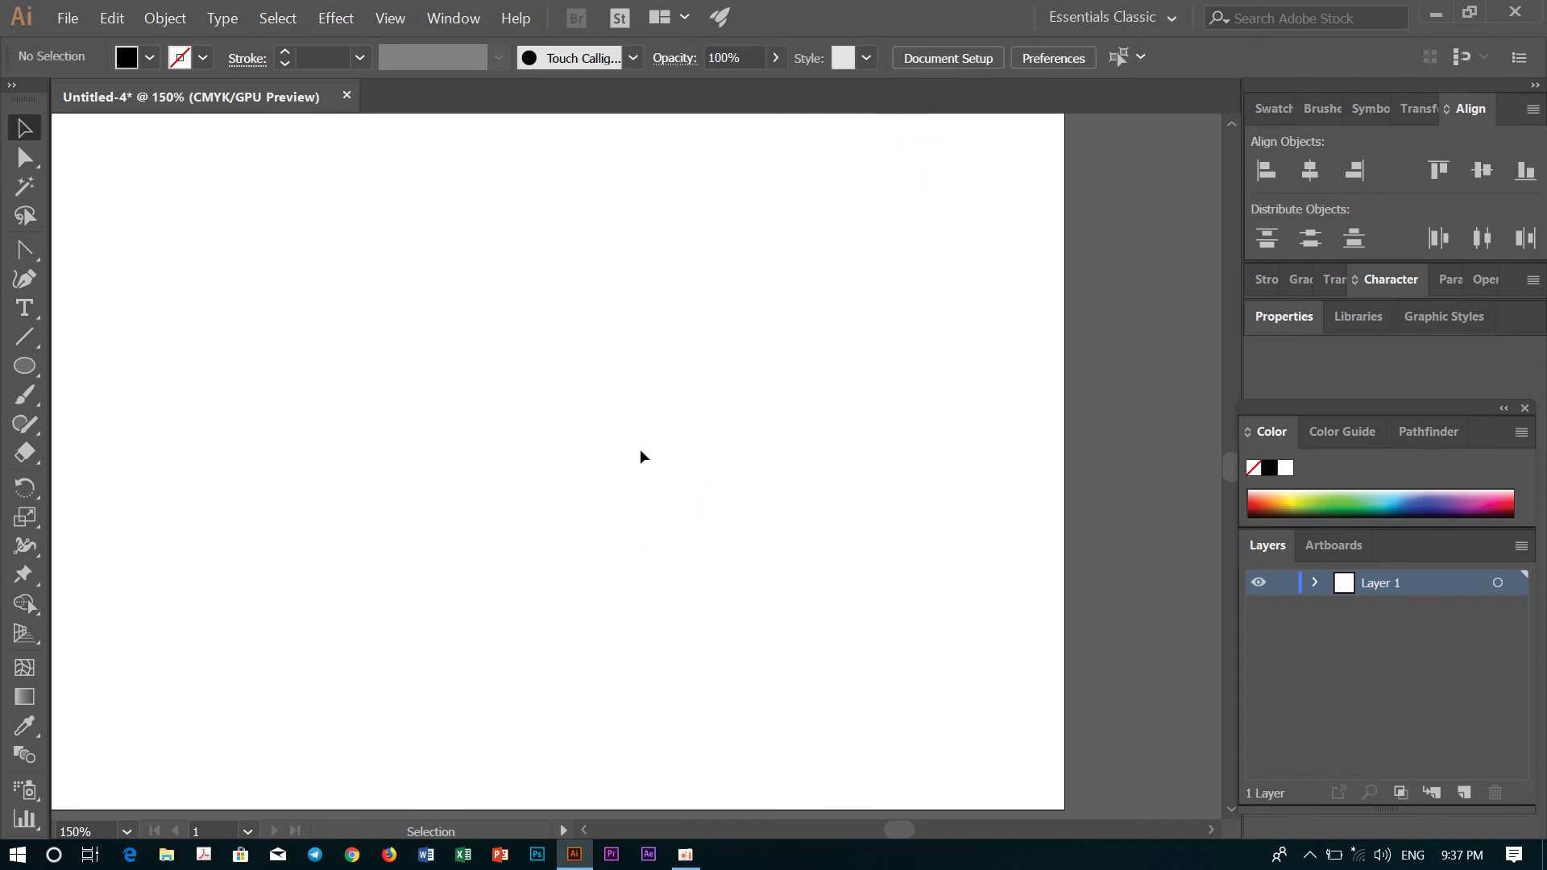
pyautogui.scroll(-4, 448, 419)
pyautogui.scroll(1, 323, 354)
pyautogui.scroll(2, 306, 343)
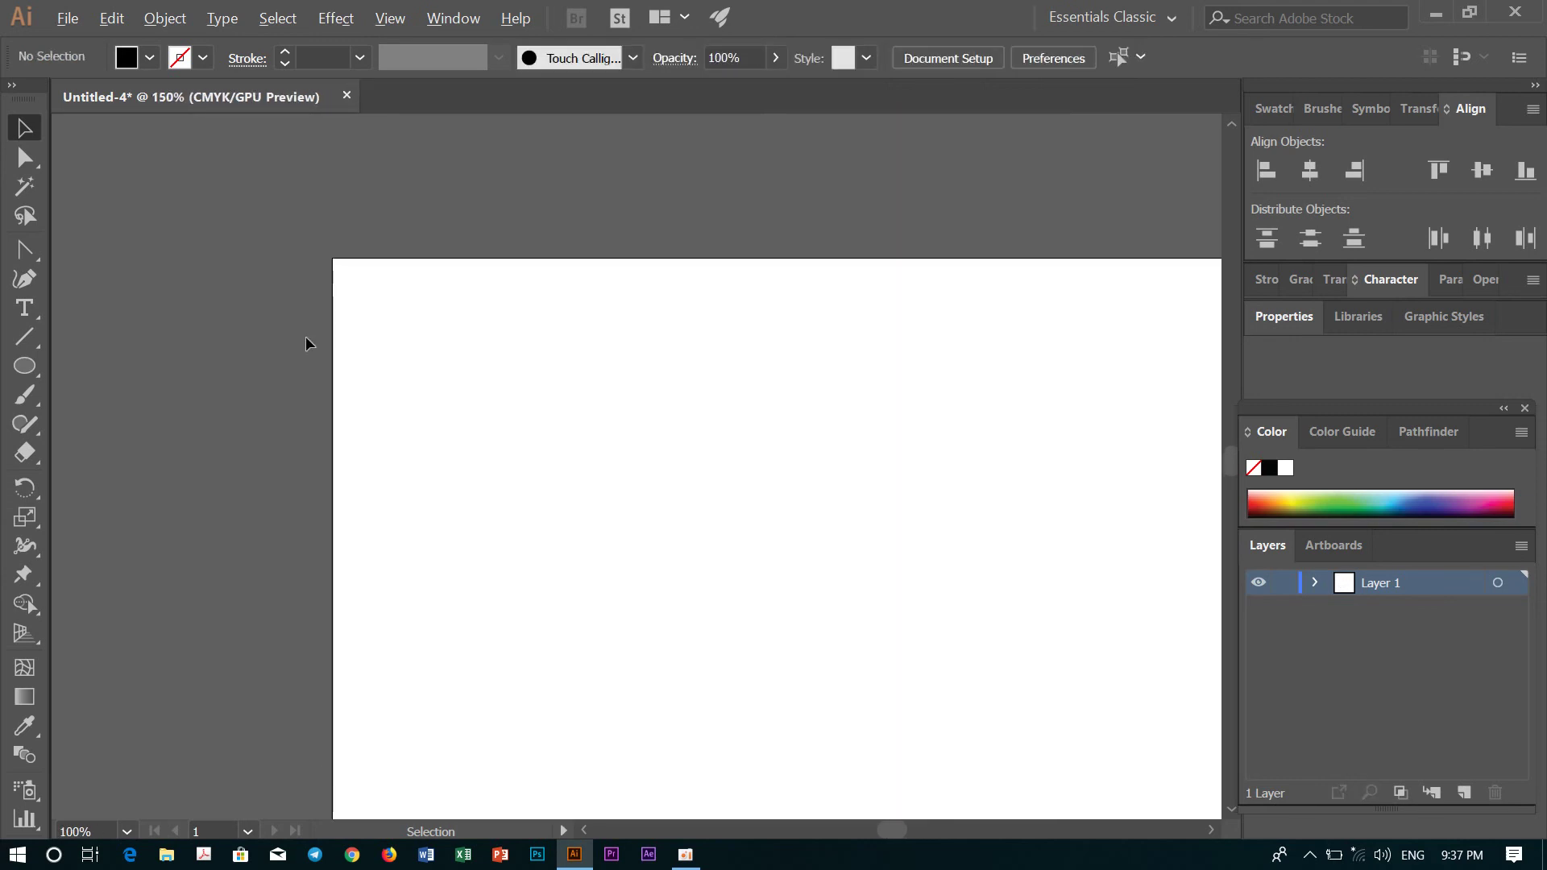
pyautogui.scroll(-1, 698, 290)
pyautogui.scroll(-1, 698, 290)
pyautogui.scroll(1, 956, 342)
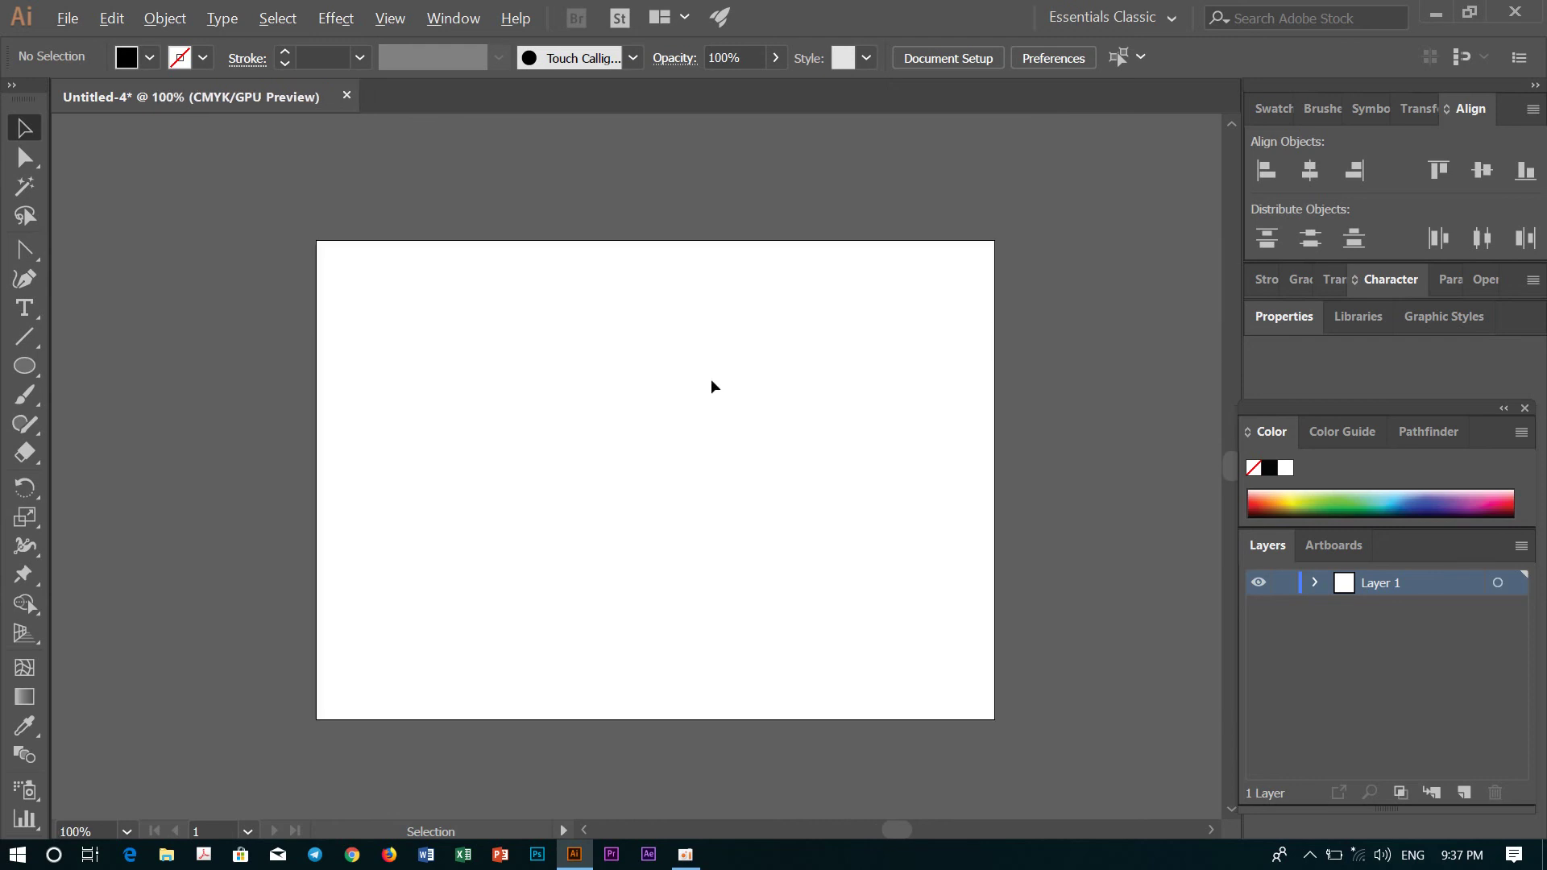
pyautogui.click(692, 854)
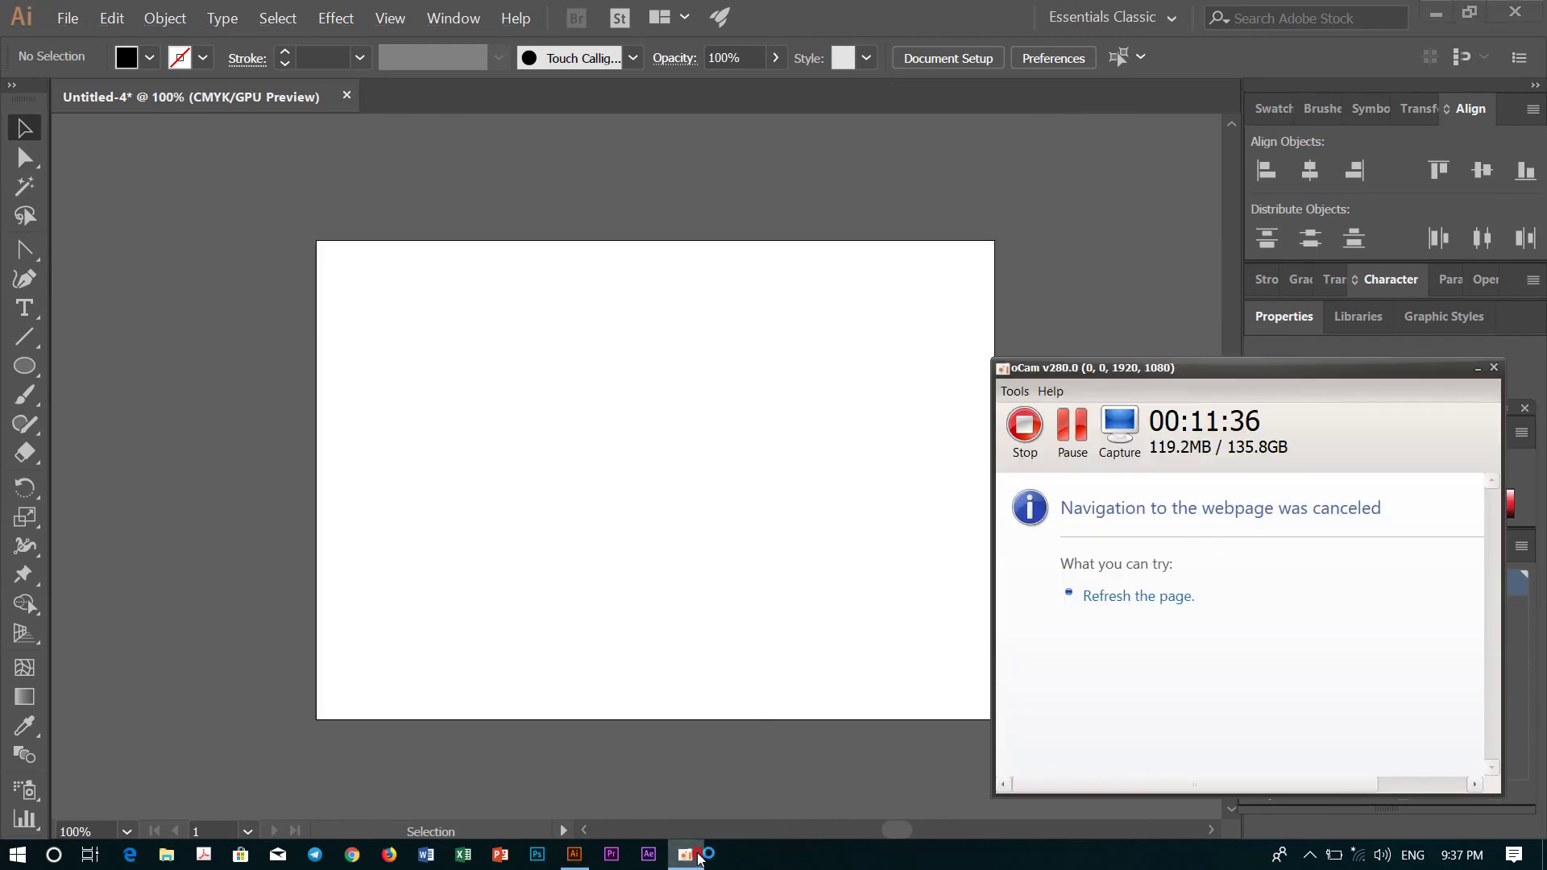